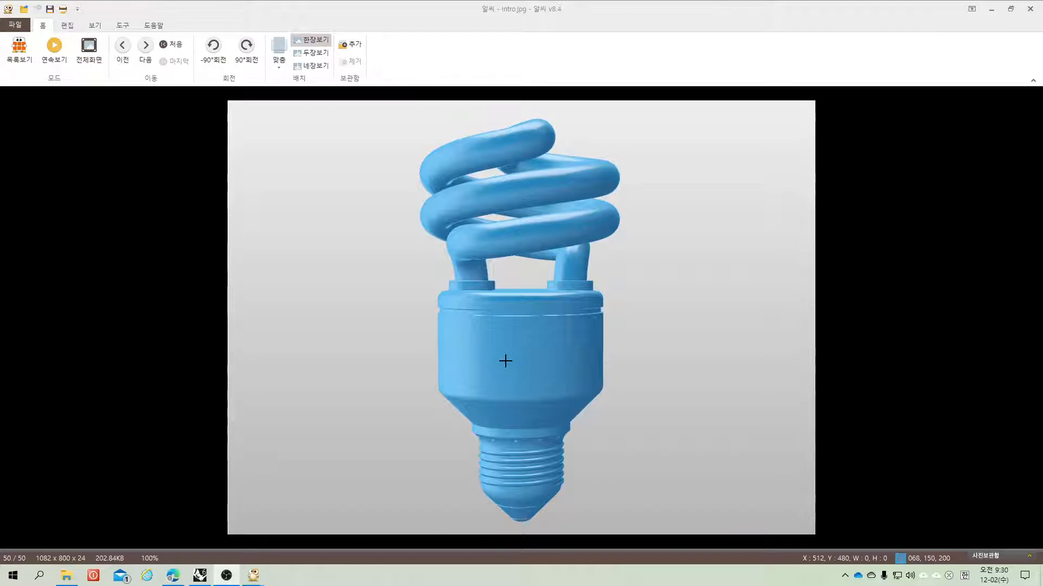
Step: Switch to Rhino, start a new model from the Small Objects - Millimeters template, and maximize the Top viewport
left_click(199, 576)
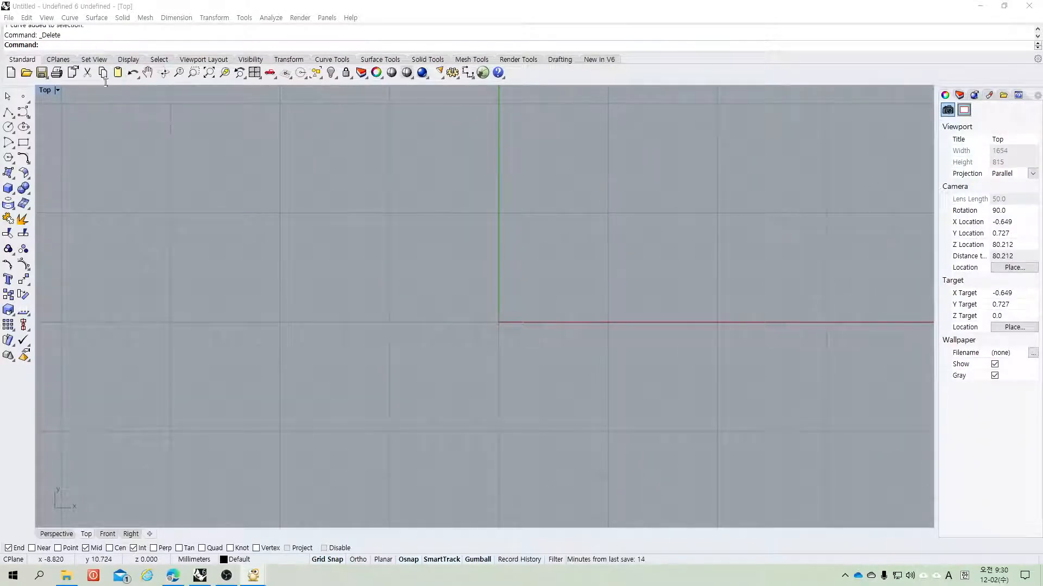
left_click(9, 18)
left_click(19, 30)
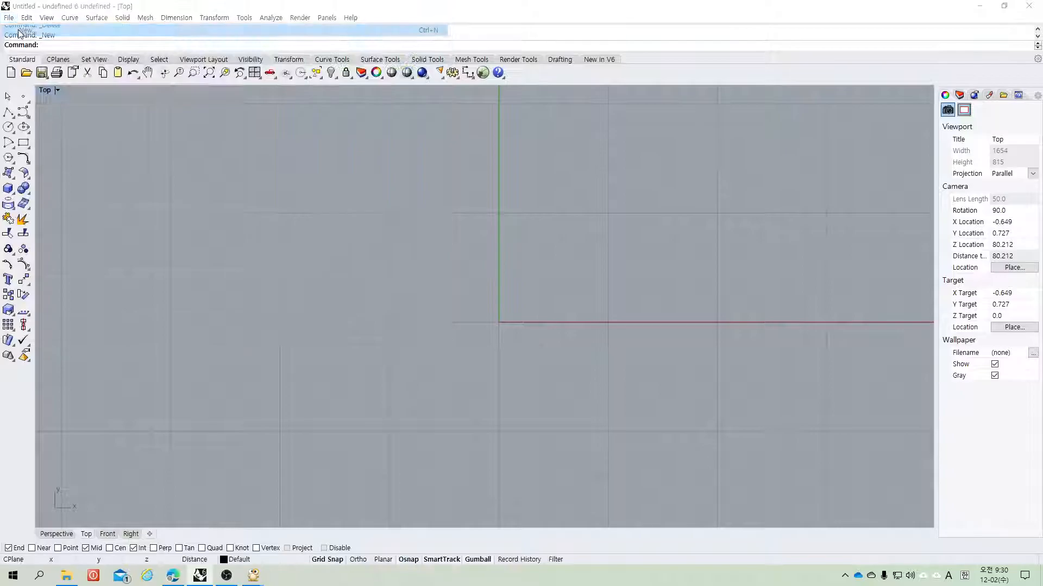
left_click(530, 327)
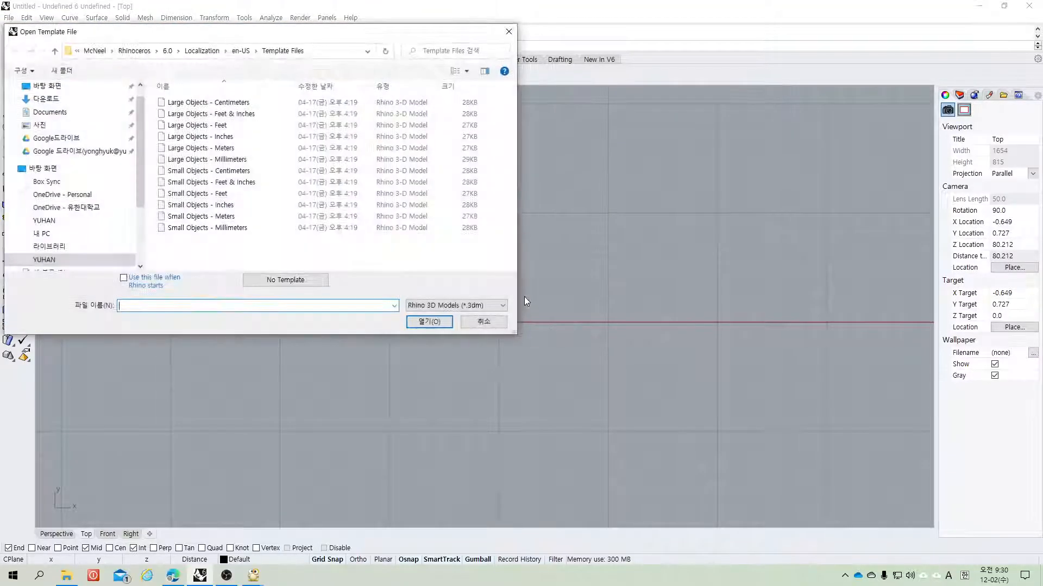
double_click(196, 228)
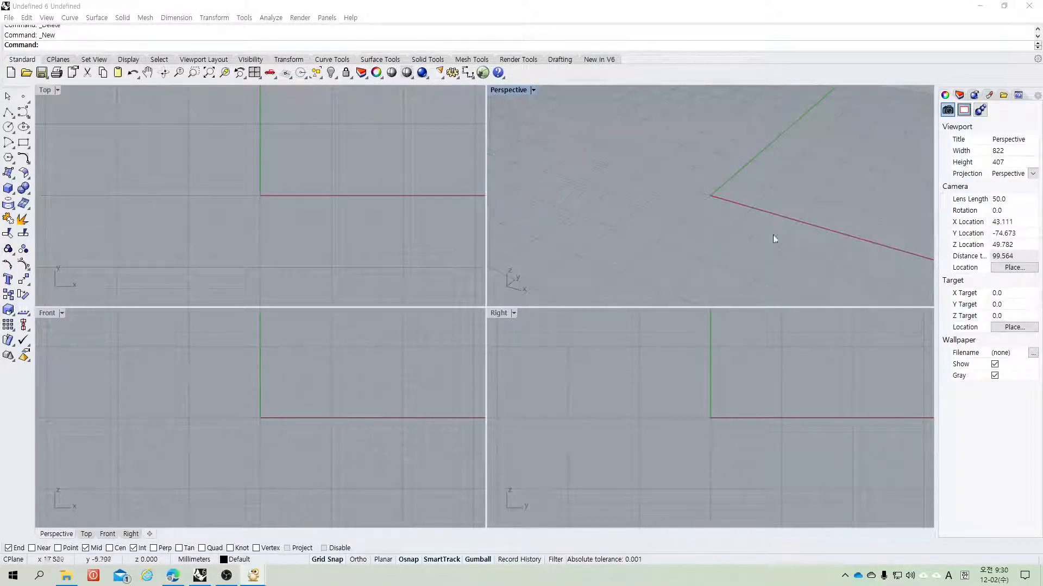
double_click(45, 90)
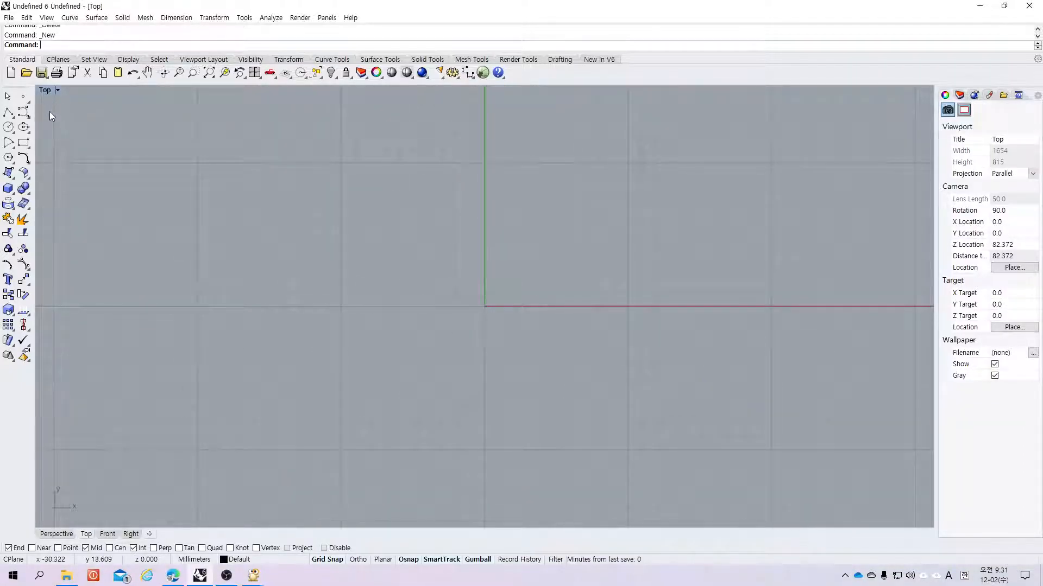
Step: Draw a circle of radius 55 centred at 0,0 and delete it
type("Circle")
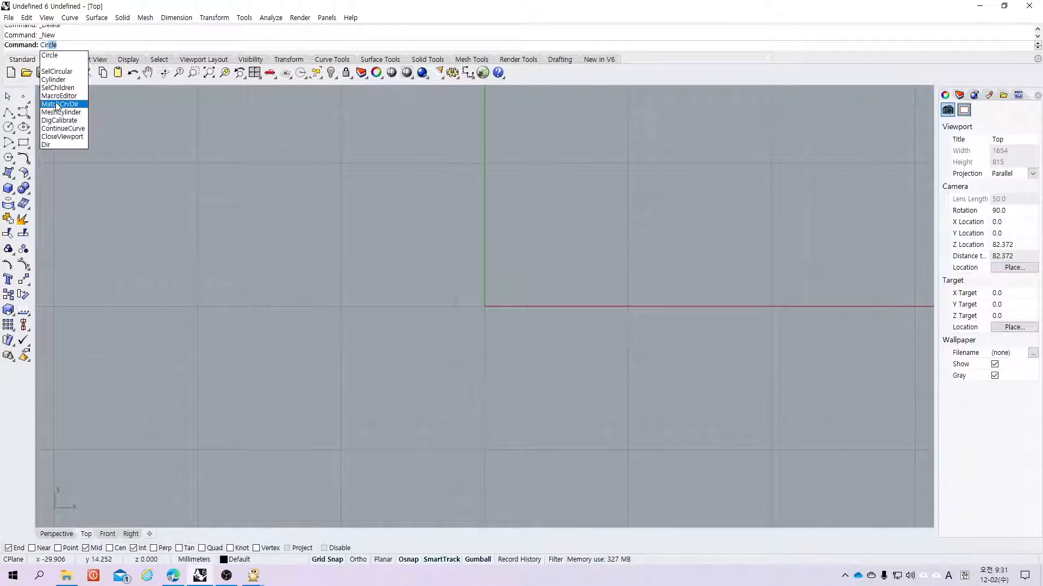
key("Return")
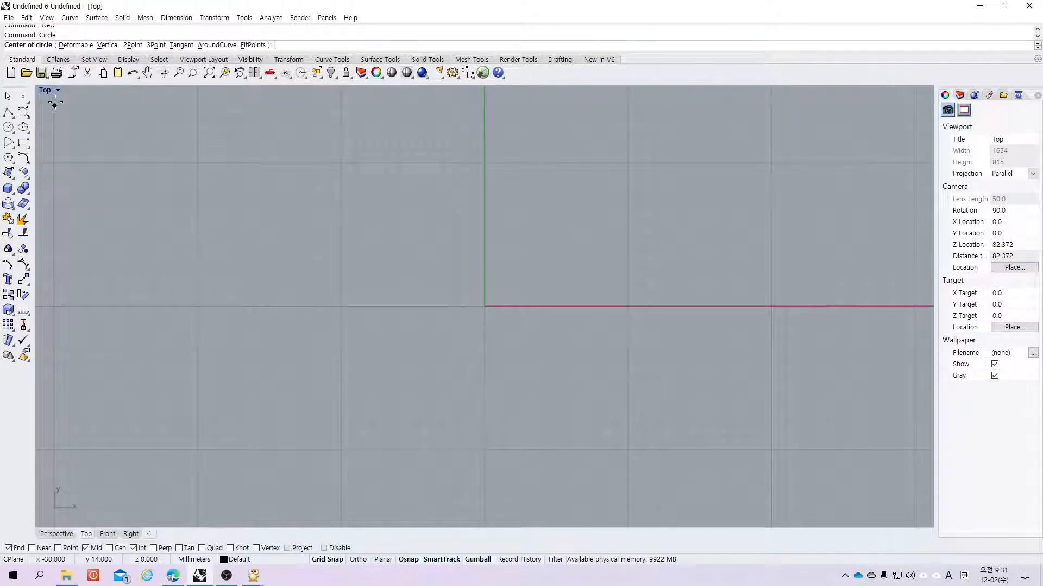
type("0,0")
key("Return")
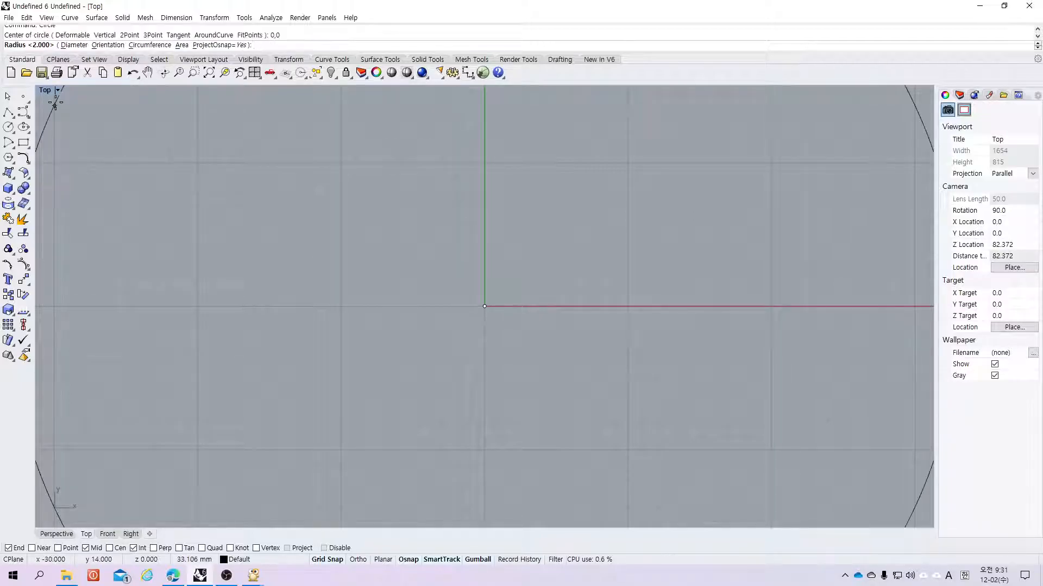
type("55")
key("Return")
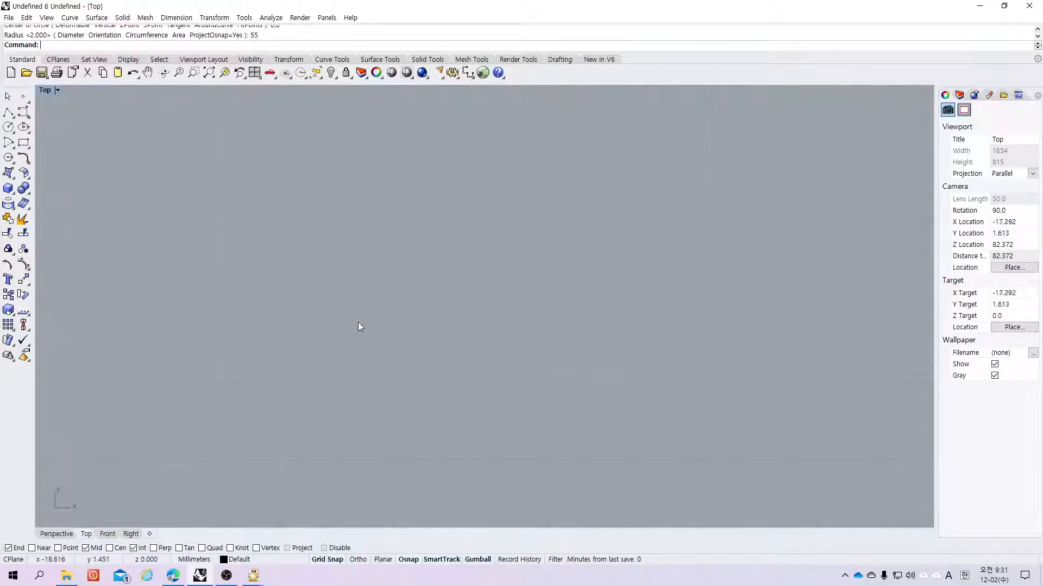
scroll(357, 322, "down", 5)
scroll(327, 343, "up", 5)
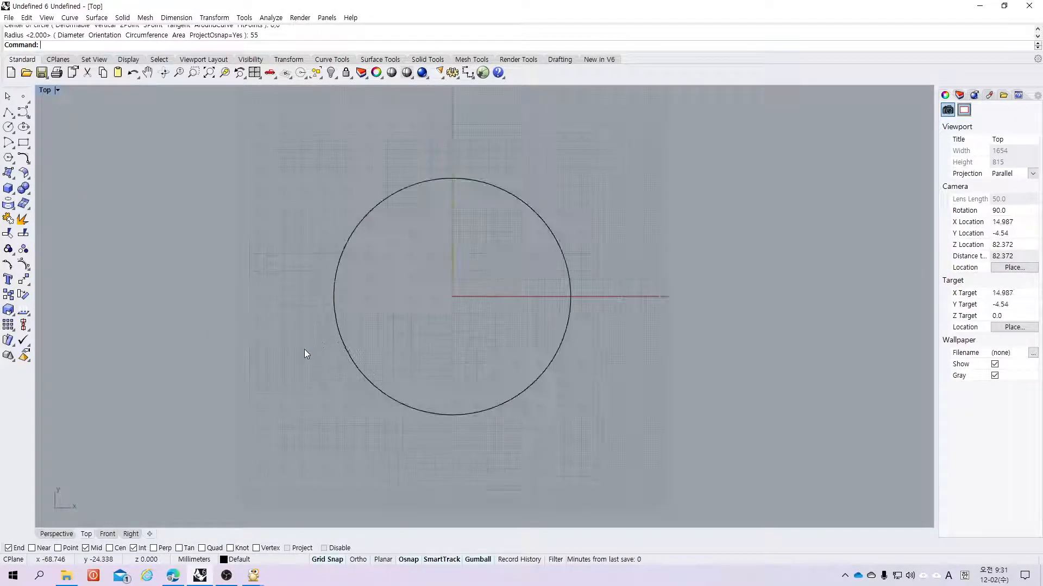
left_click_drag(633, 140, 530, 275)
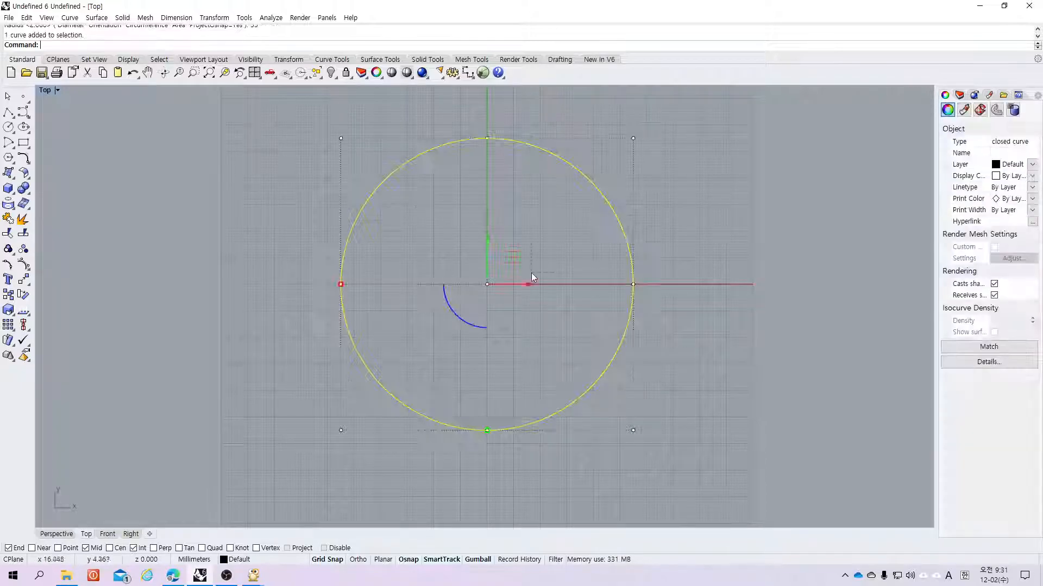
key("Delete")
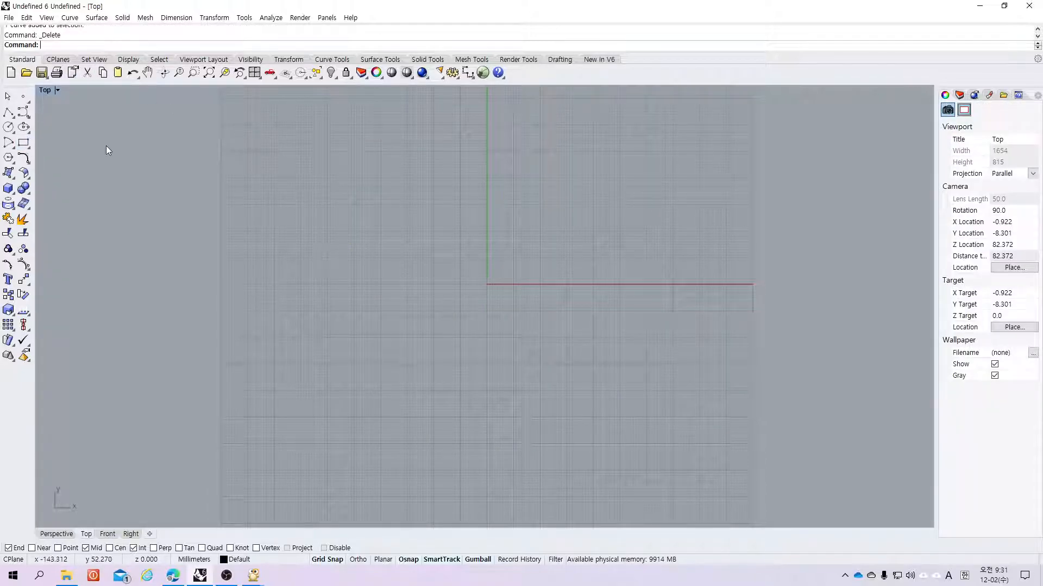
Step: Draw a circle of radius 5 centred at 0,0
type("Circle")
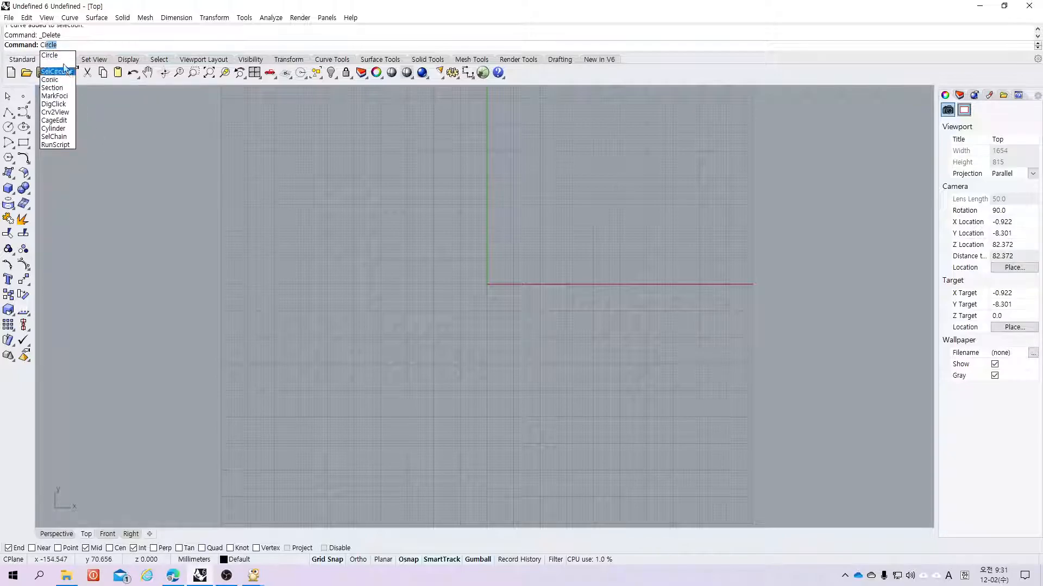
key("Return")
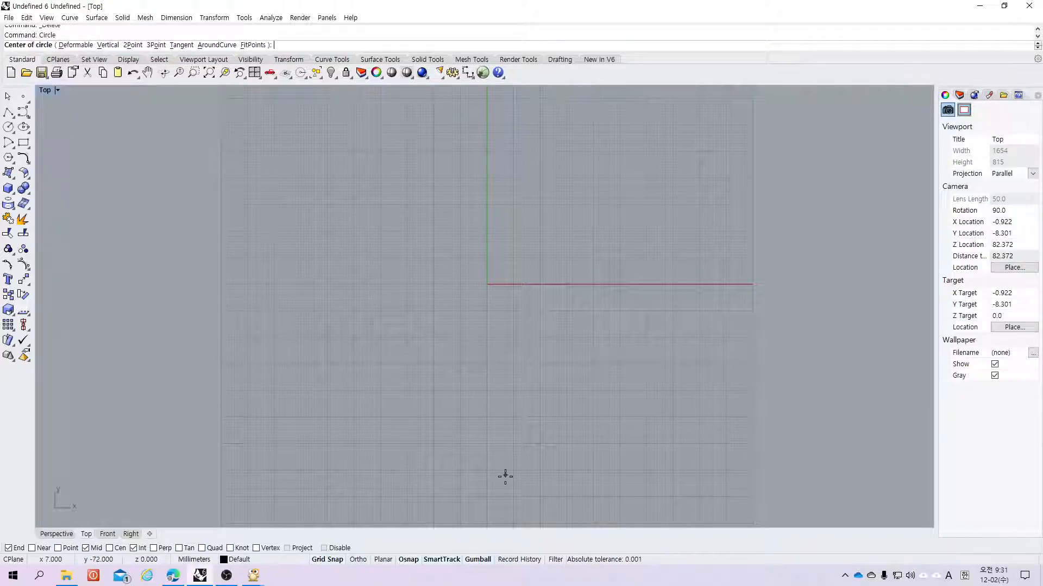
type("0,0")
key("Return")
type("5")
key("Return")
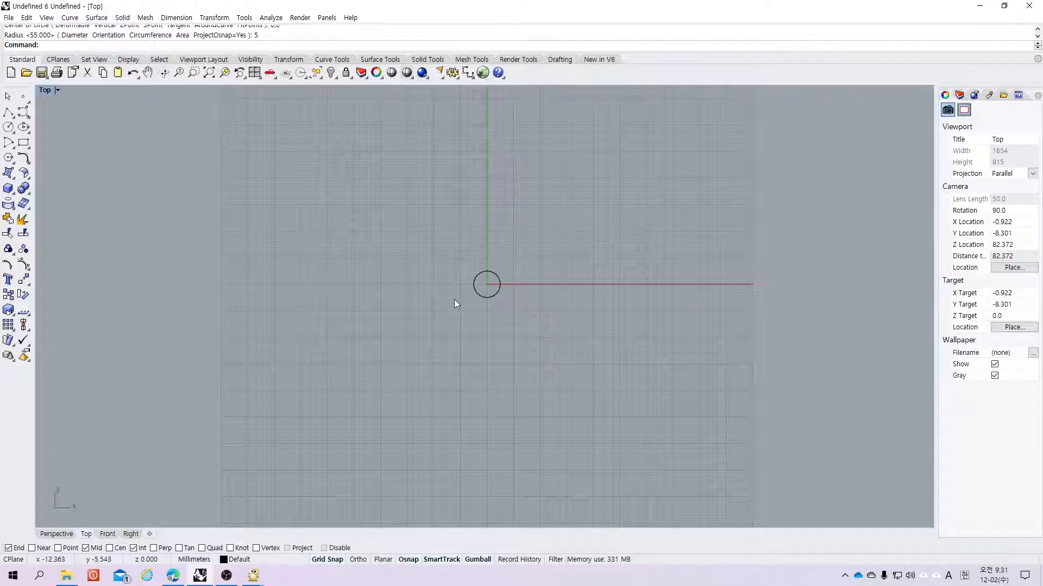
Step: Draw a circle of radius 1 centred at 3,0
type("Zoom")
key("Return")
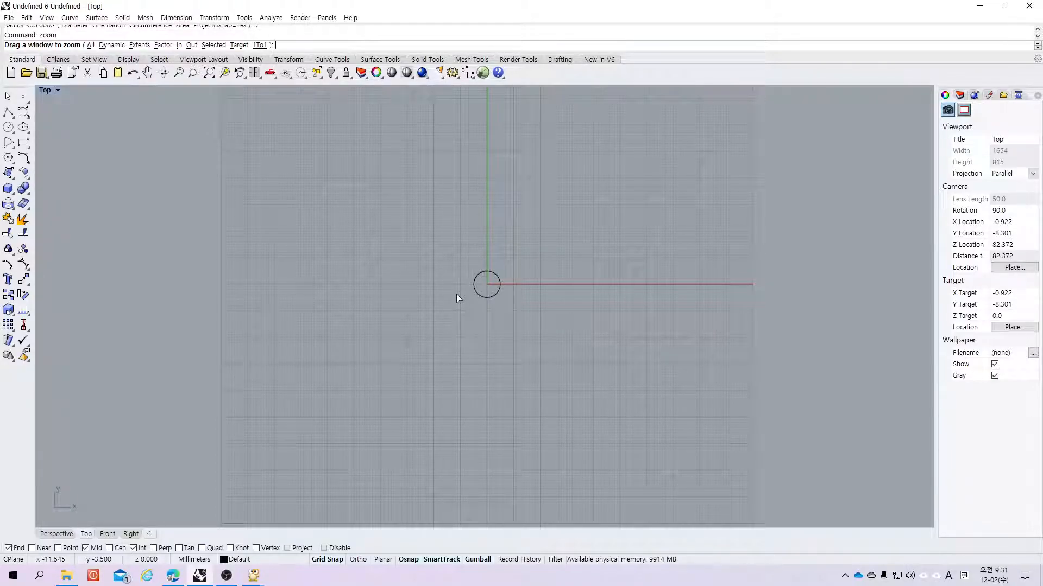
type("e")
key("Return")
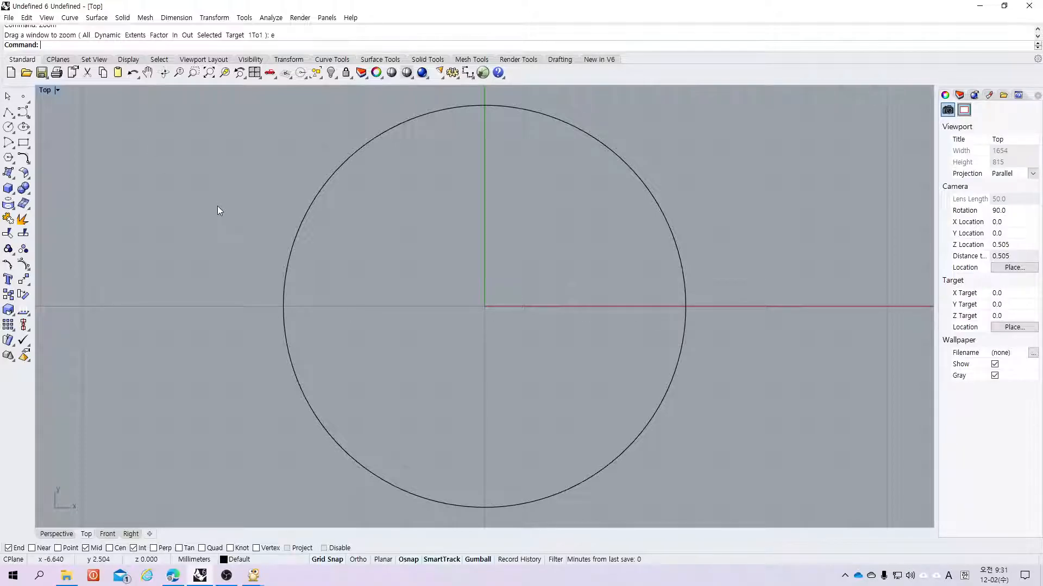
type("Circle")
key("Return")
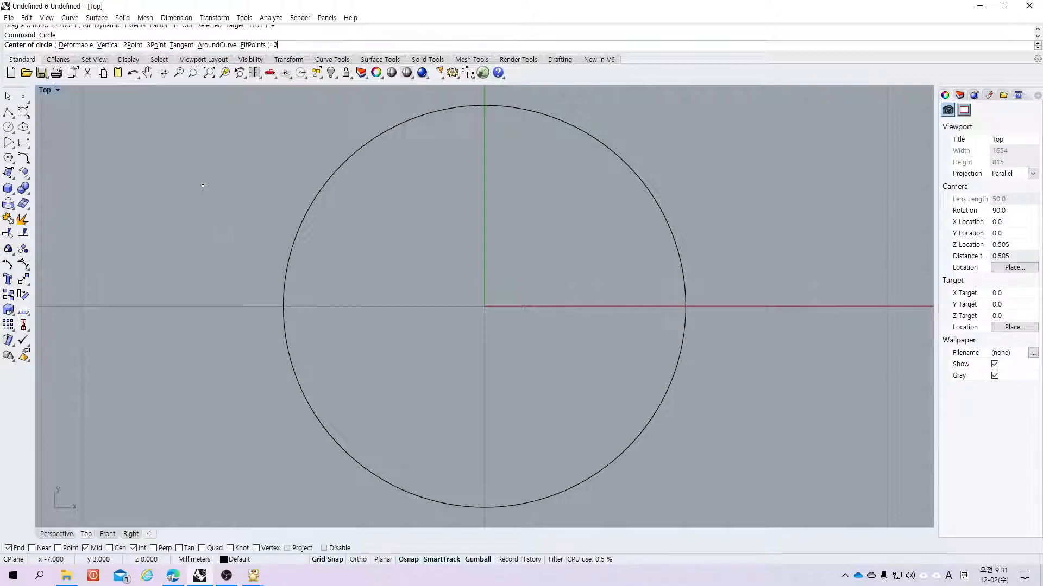
key("BackSpace")
type("3,0")
key("Return")
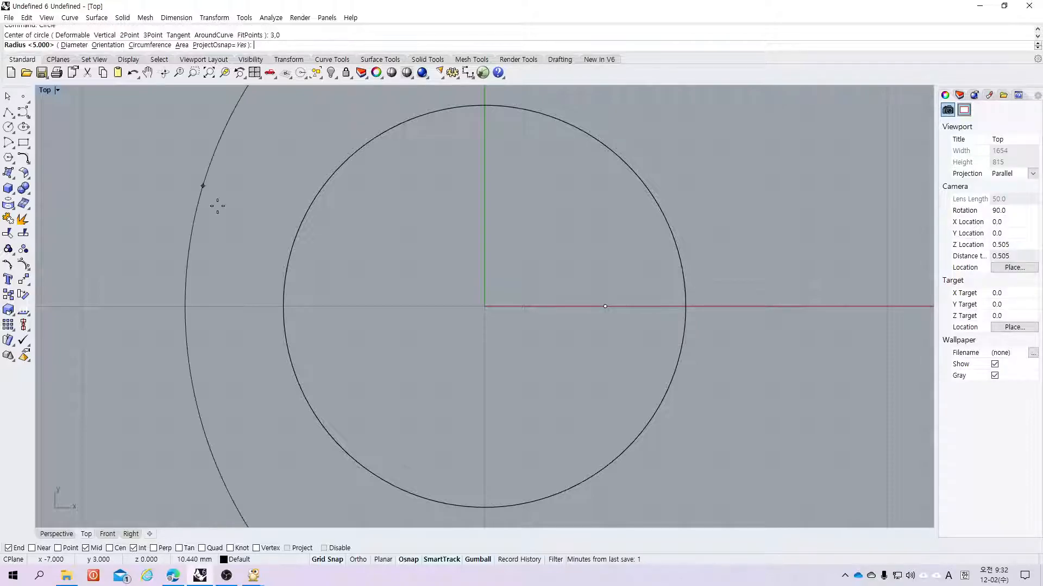
type("1")
key("Return")
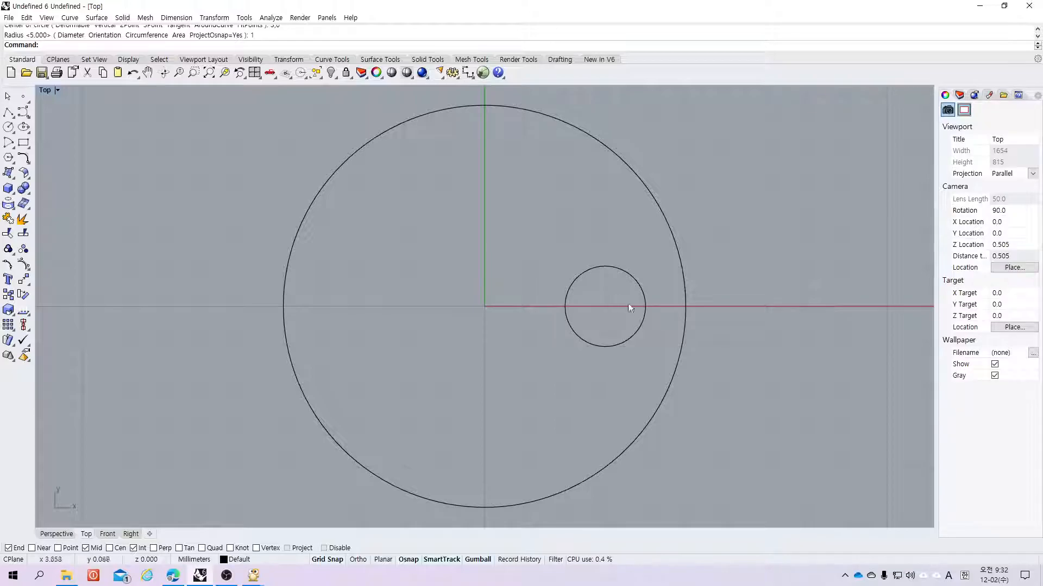
left_click(575, 278)
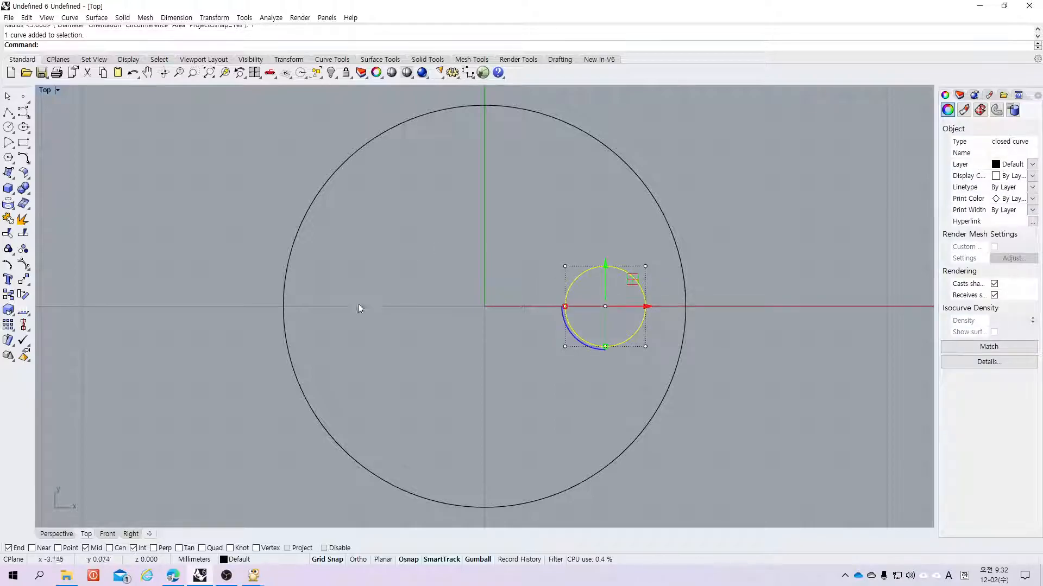
left_click(385, 298)
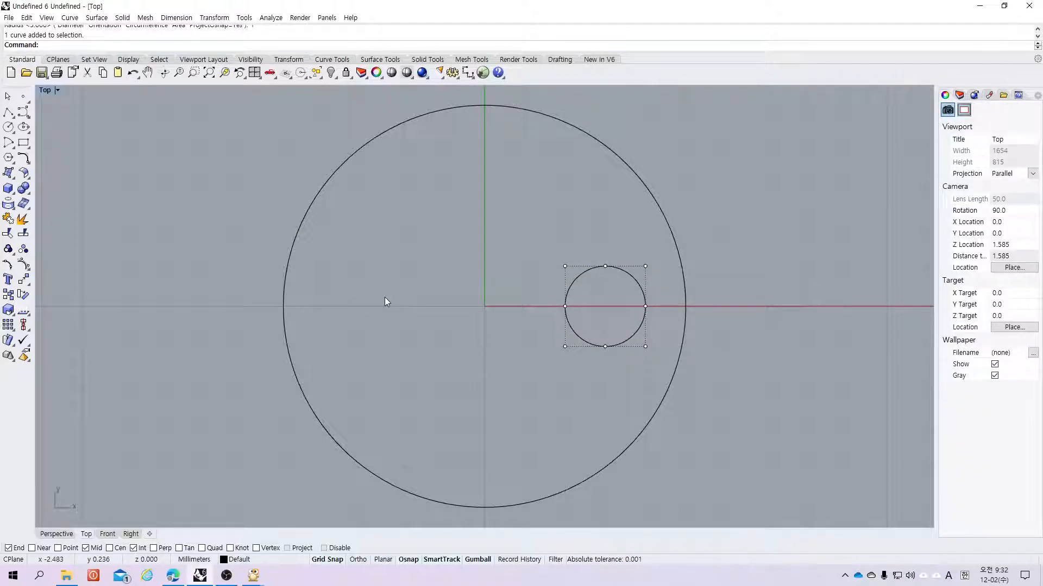
type("mir")
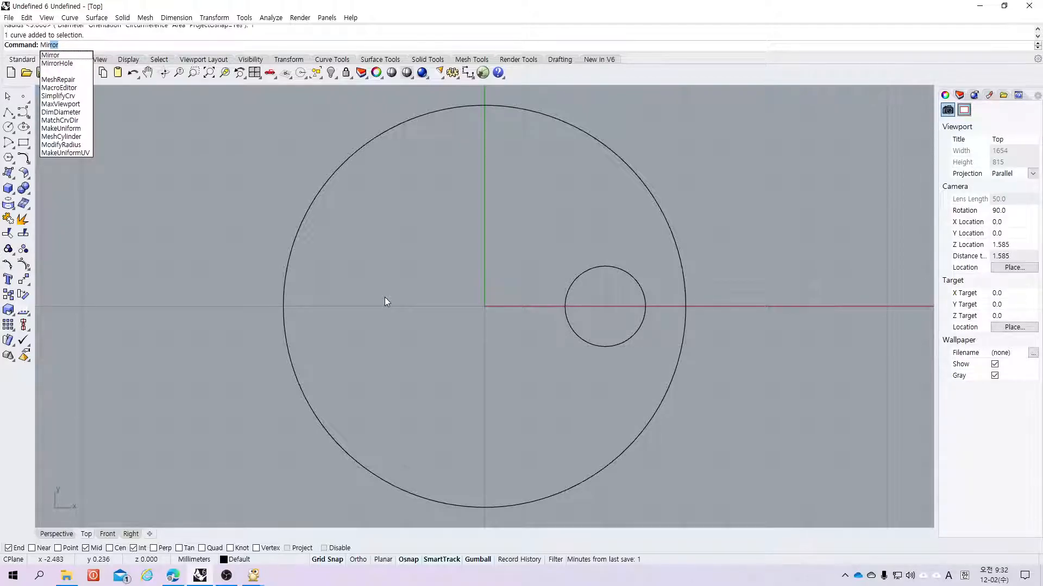
key("Escape")
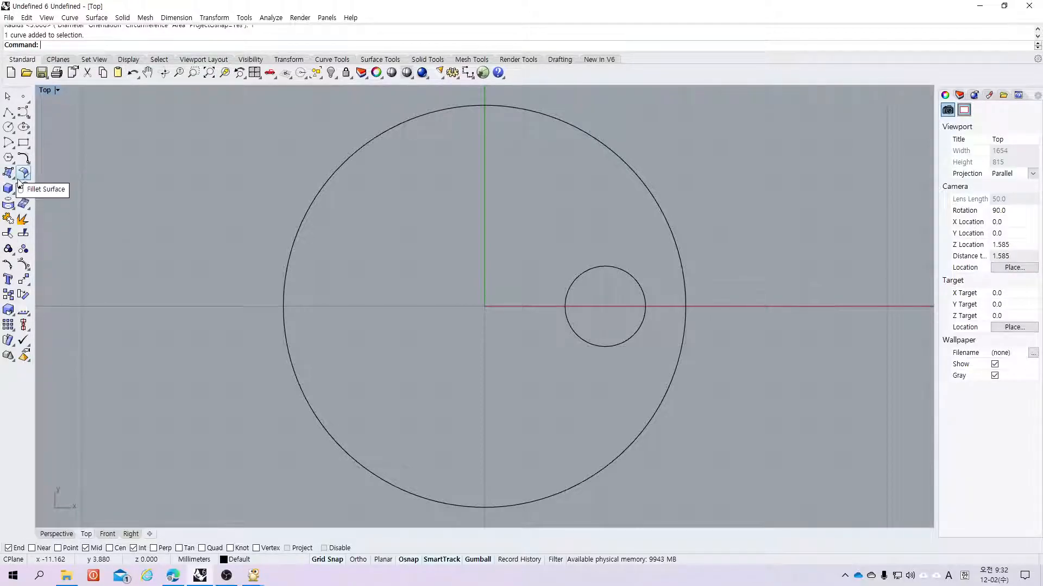
Step: Mirror a copy of the small circle across the vertical axis through the origin, then delete the copy
left_click(26, 284)
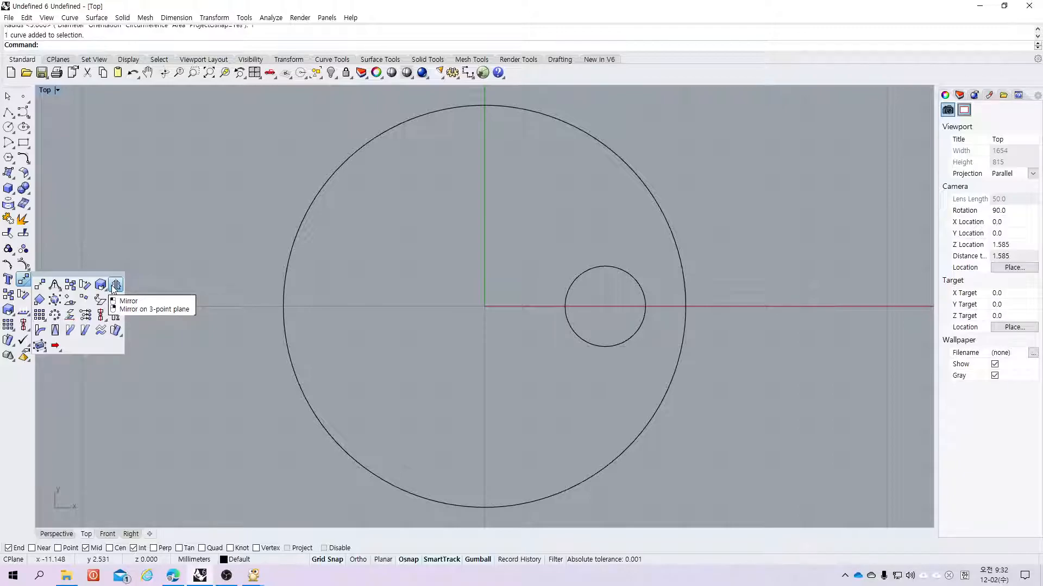
left_click(115, 286)
left_click(585, 275)
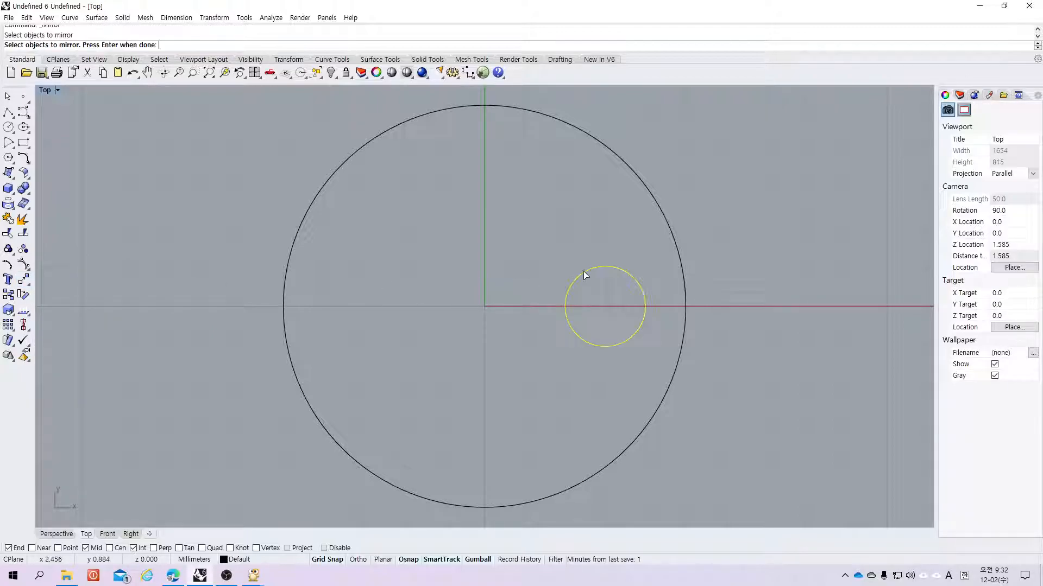
key("Return")
left_click(484, 306)
left_click(484, 145)
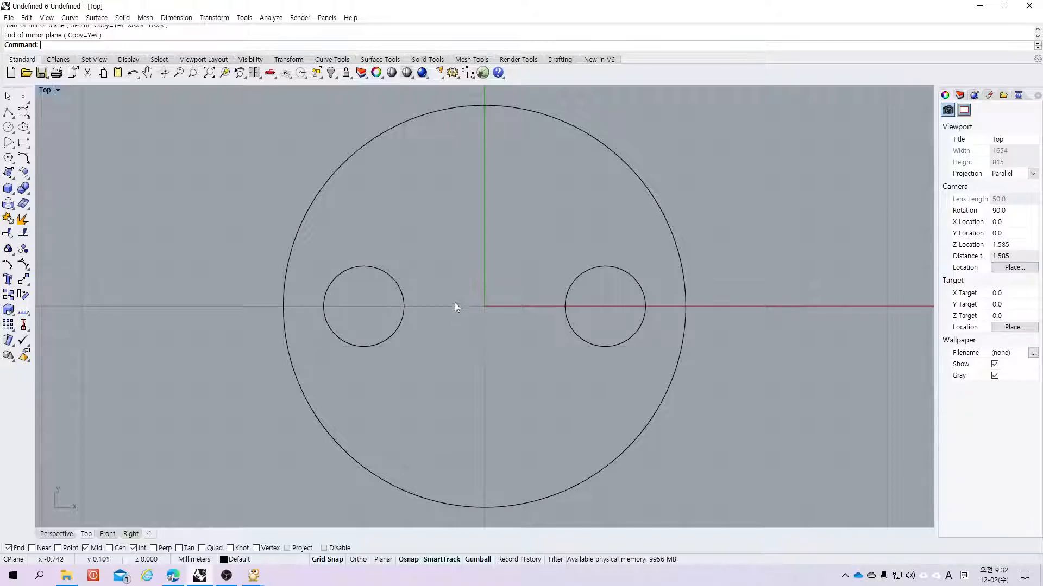
left_click(374, 345)
key("Delete")
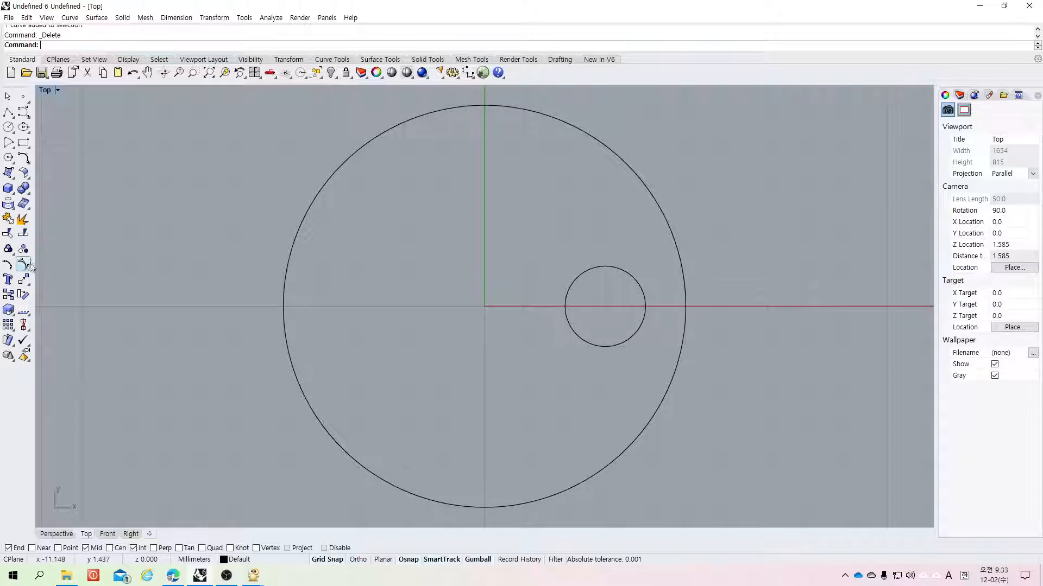
Step: Mirror a copy of the small circle across the vertical axis through the origin
left_click(29, 281)
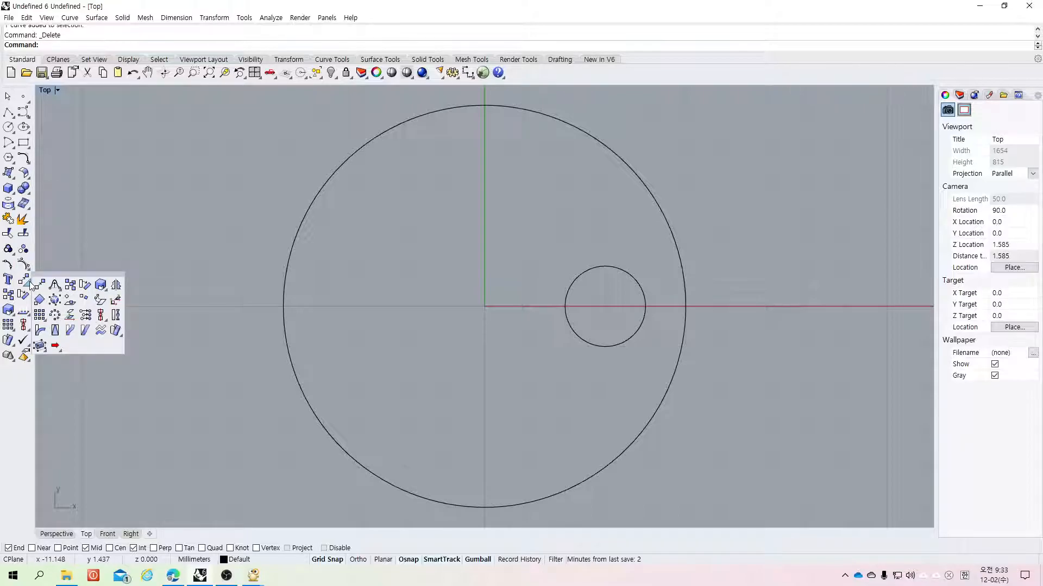
left_click(116, 285)
left_click(577, 283)
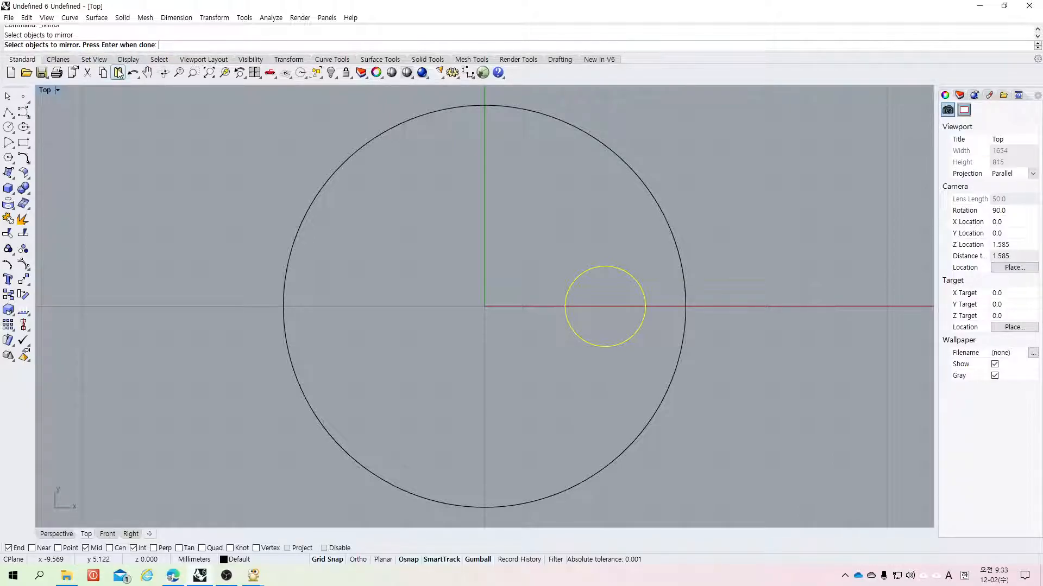
key("Return")
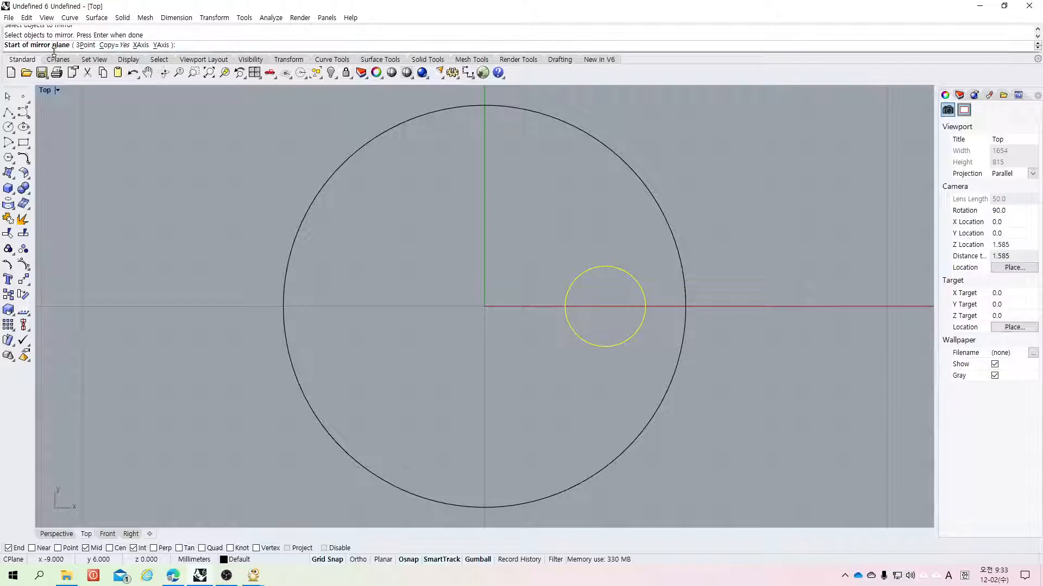
left_click(482, 307)
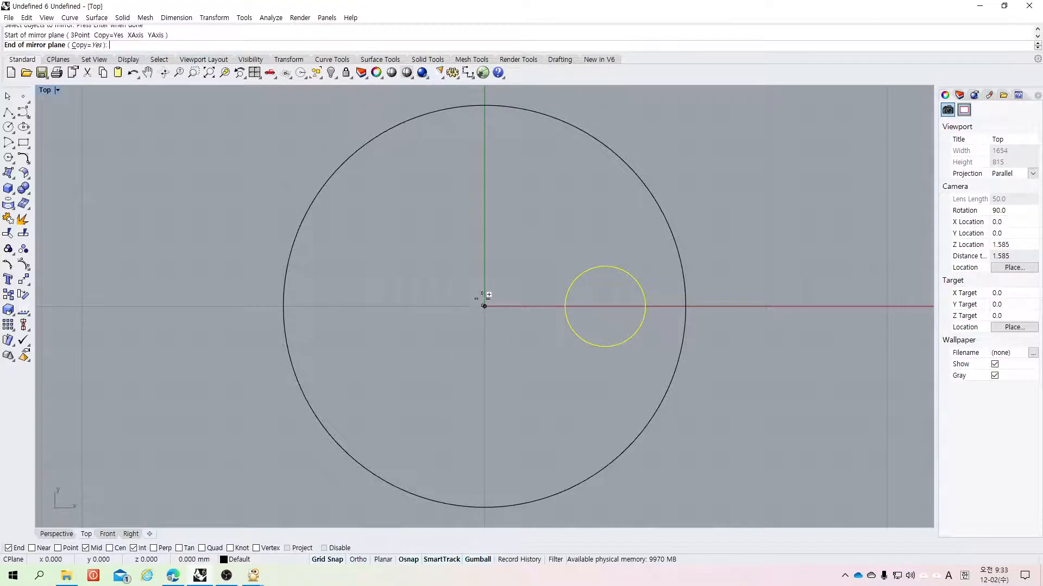
left_click(484, 175)
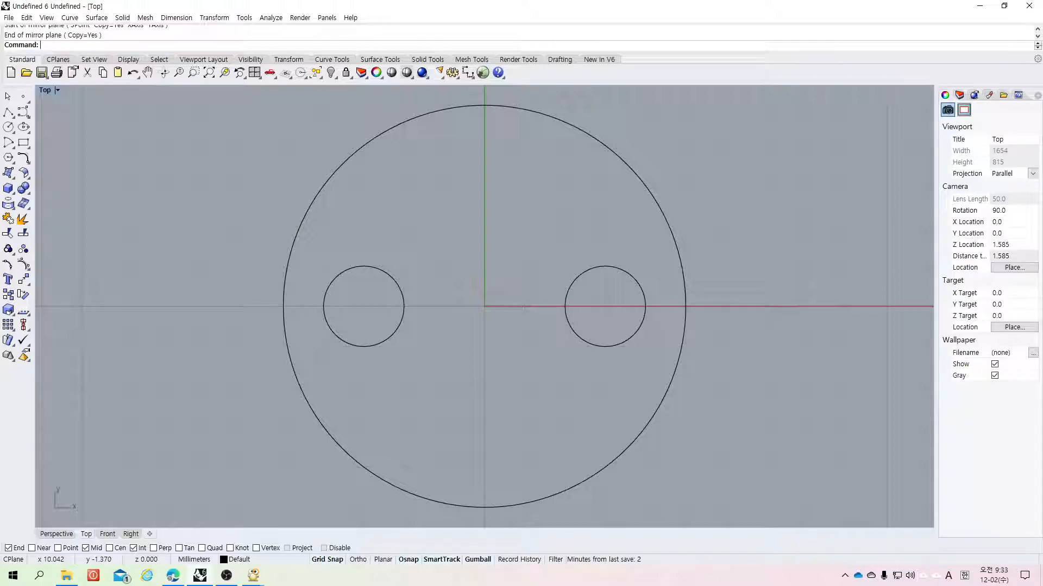
Step: Restore the four-viewport layout and zoom and pan the views to show the circles
double_click(45, 91)
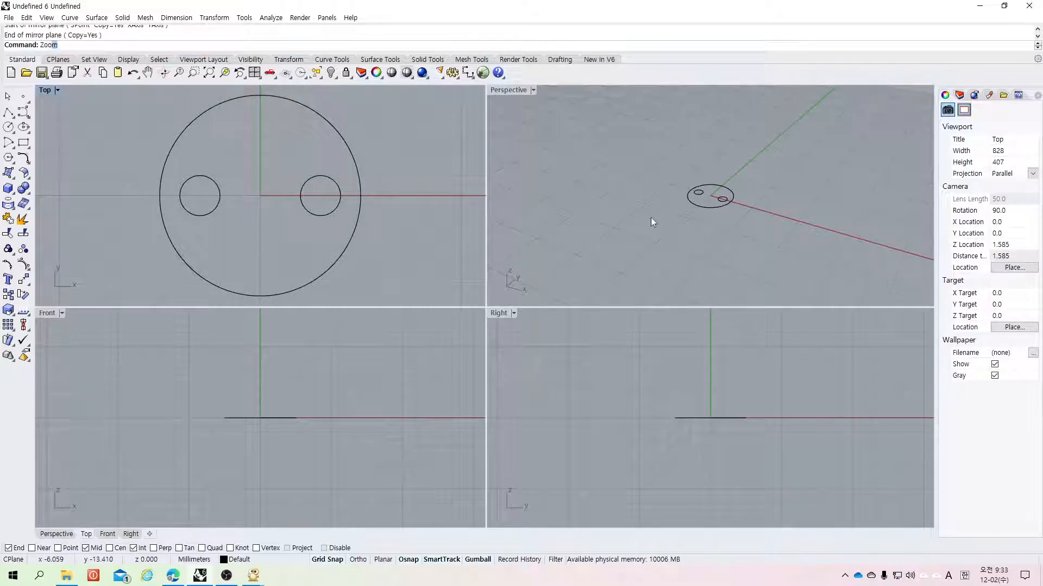
key("Return")
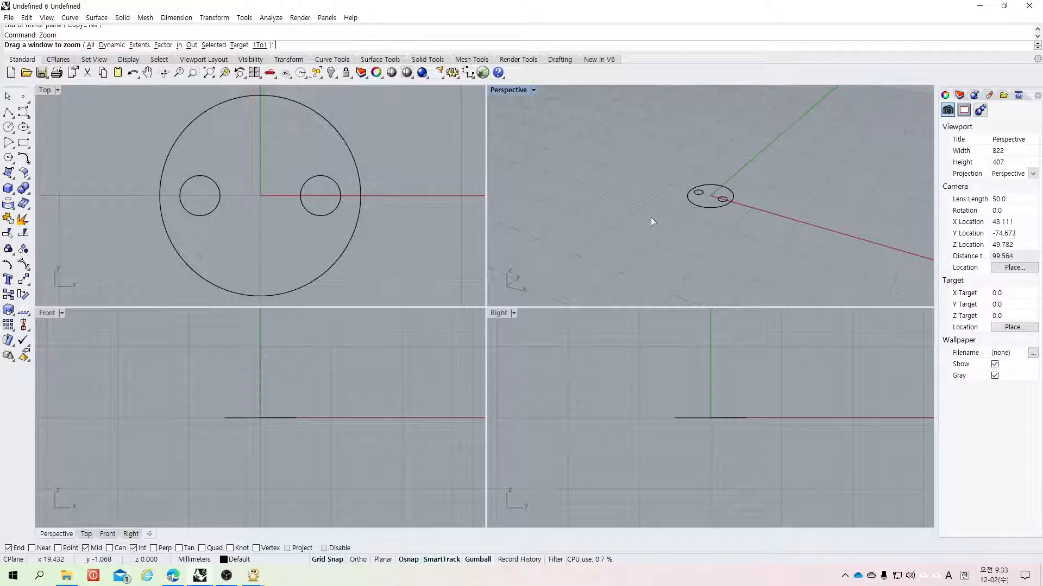
type("e")
key("Return")
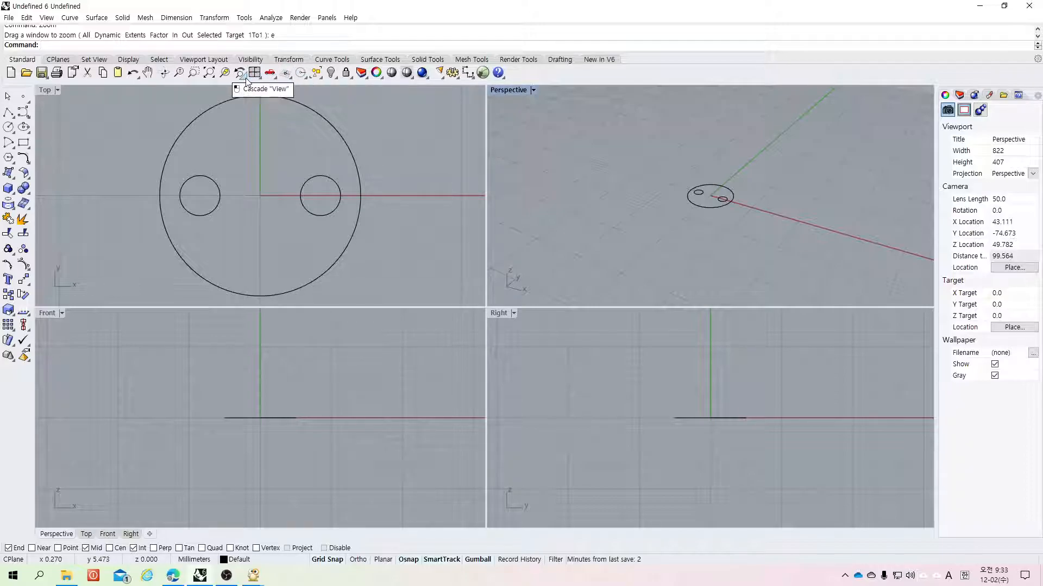
right_click(209, 74)
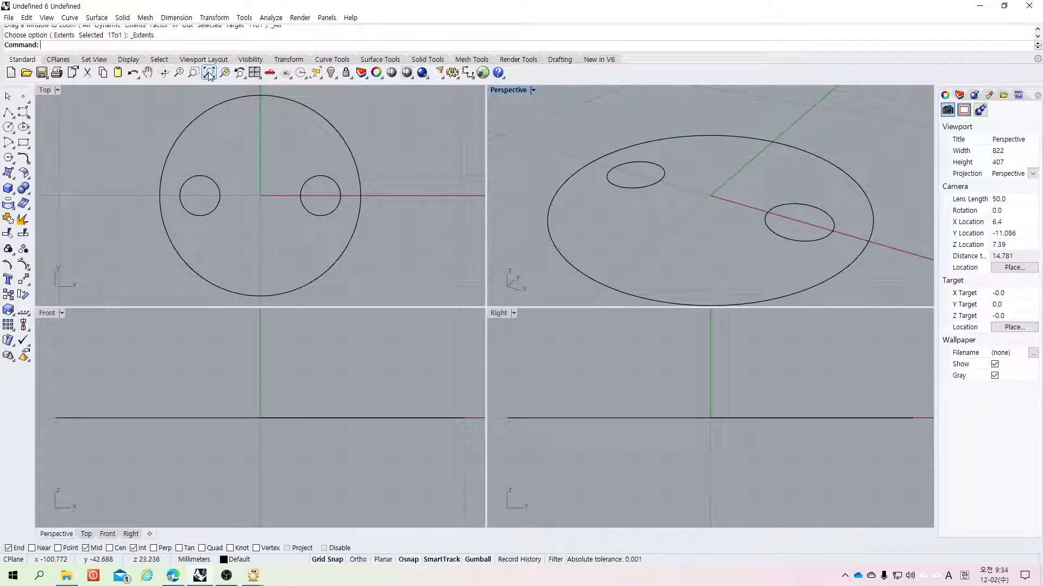
scroll(507, 186, "down", 2)
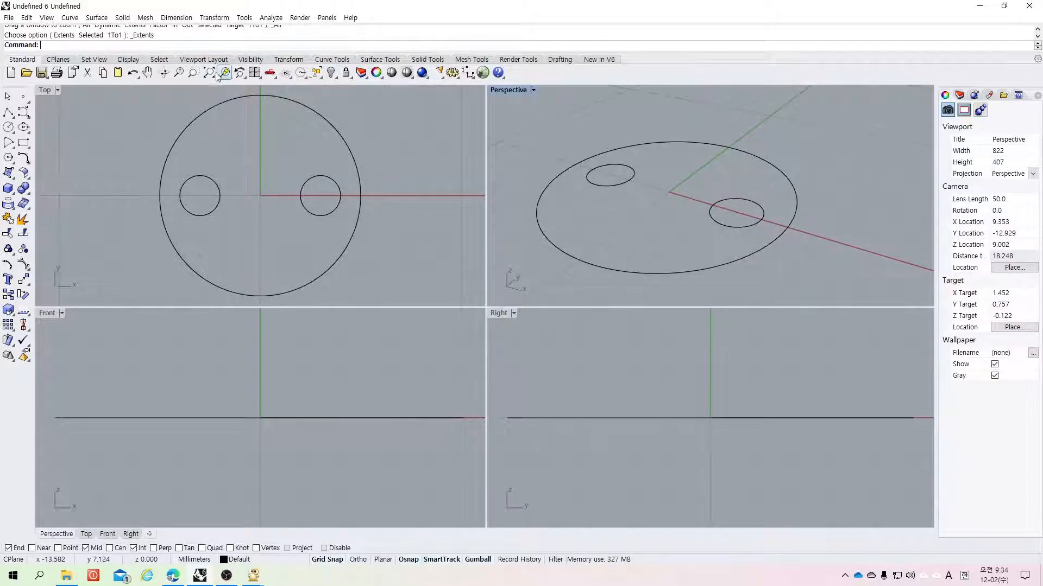
left_click(147, 72)
left_click_drag(720, 198, 777, 190)
key("Return")
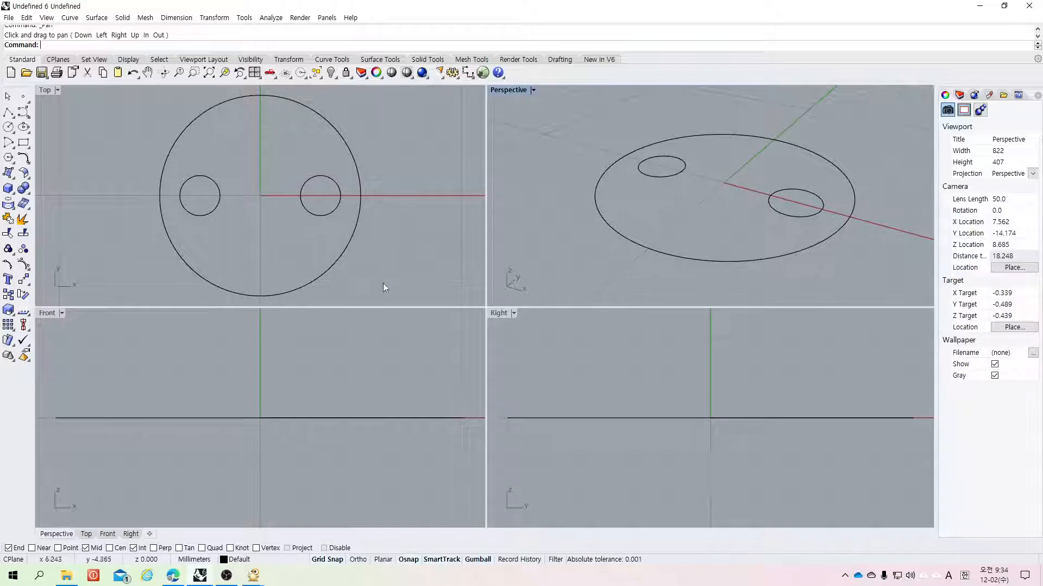
left_click(24, 118)
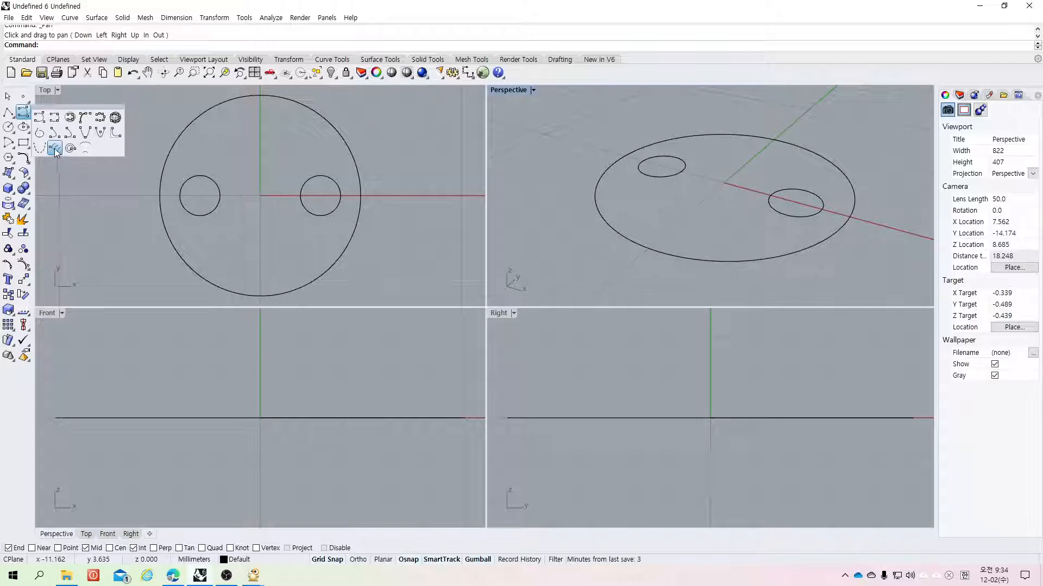
left_click(56, 149)
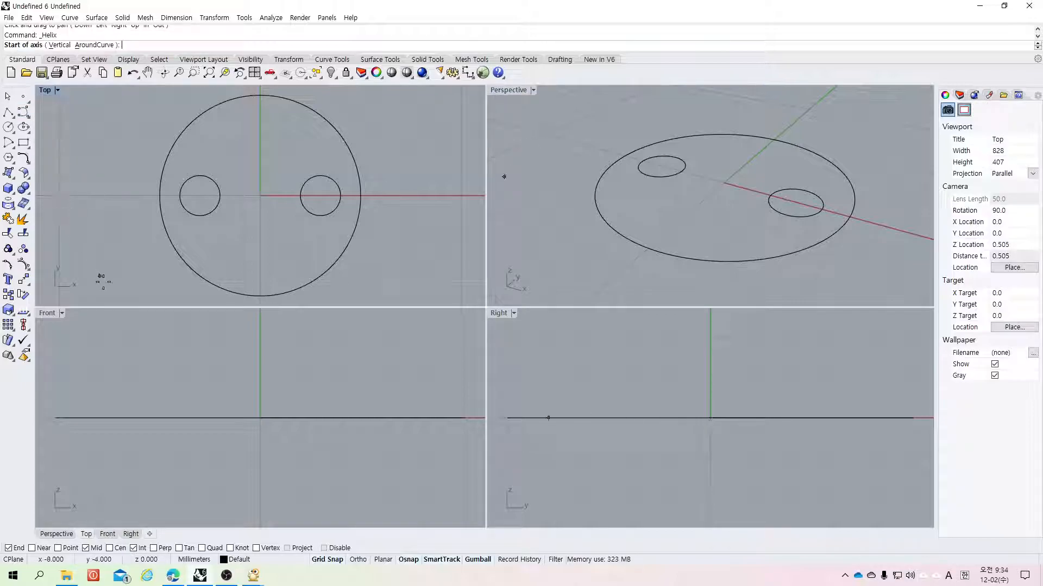
scroll(272, 483, "up", 4)
scroll(272, 483, "down", 5)
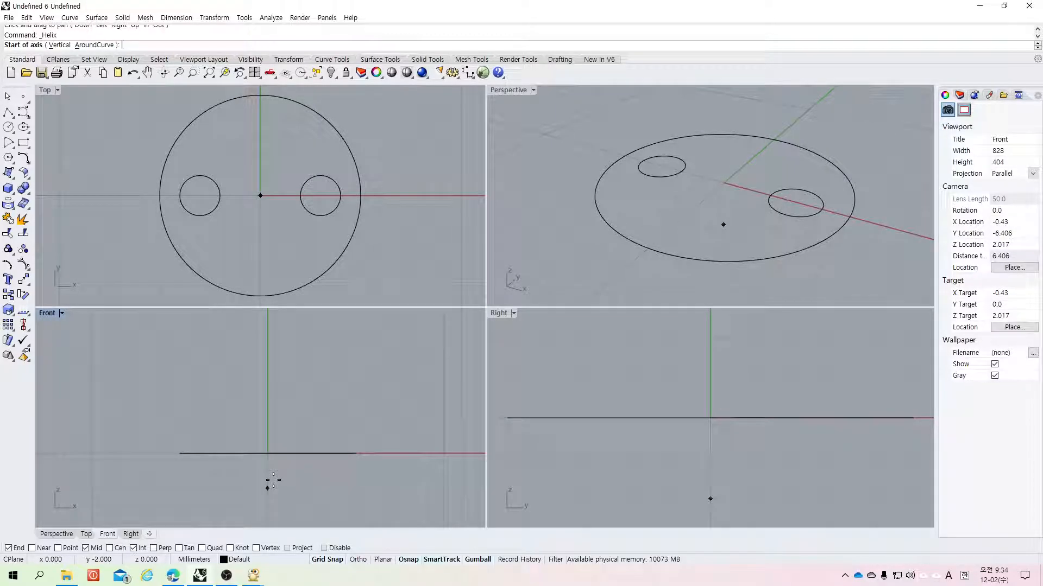
type("0")
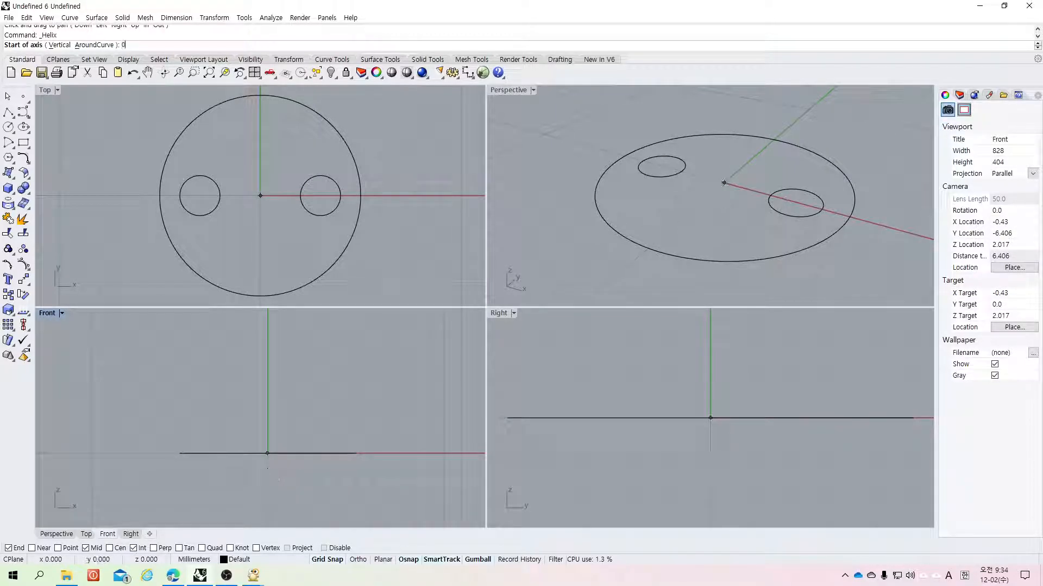
type(",0")
key("Return")
scroll(344, 475, "up", 4)
scroll(328, 470, "down", 4)
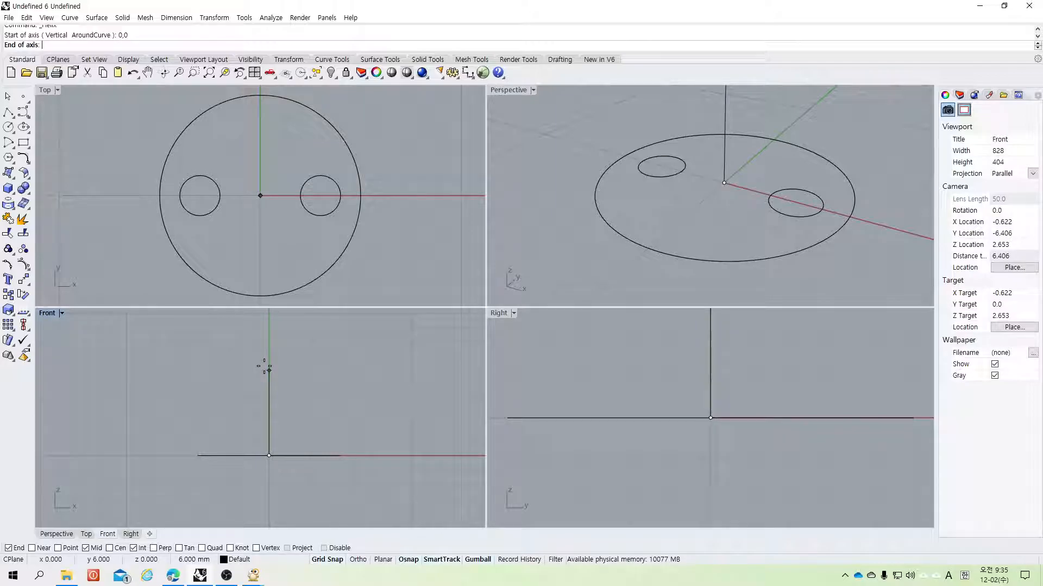
type("5")
key("Return")
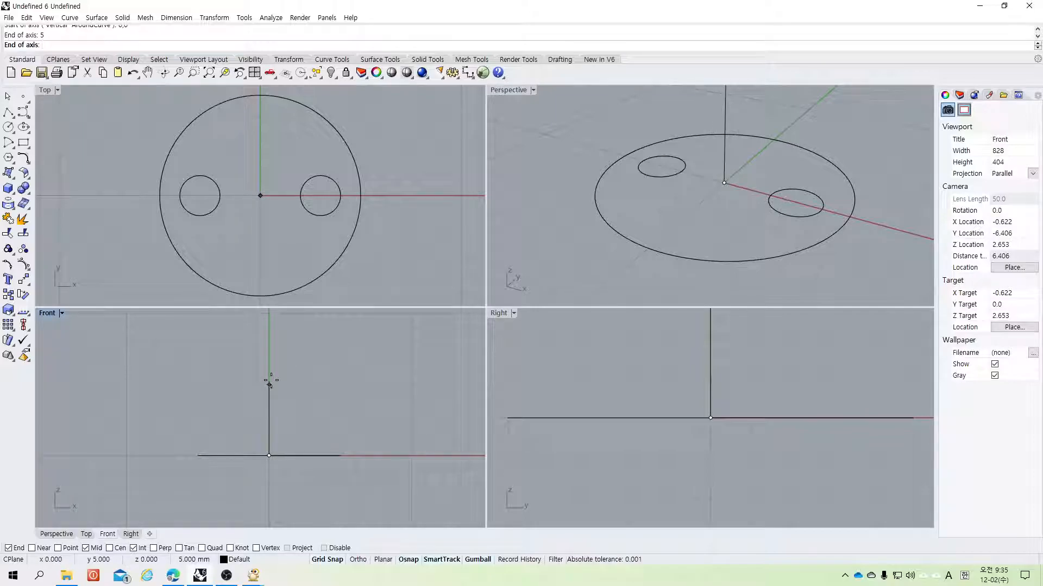
left_click(269, 383)
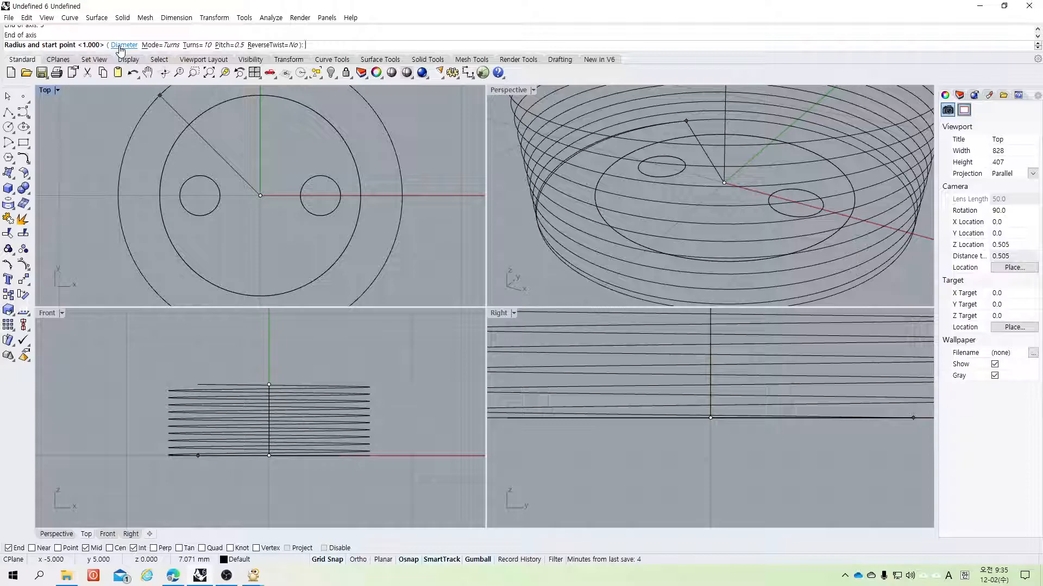
left_click(123, 45)
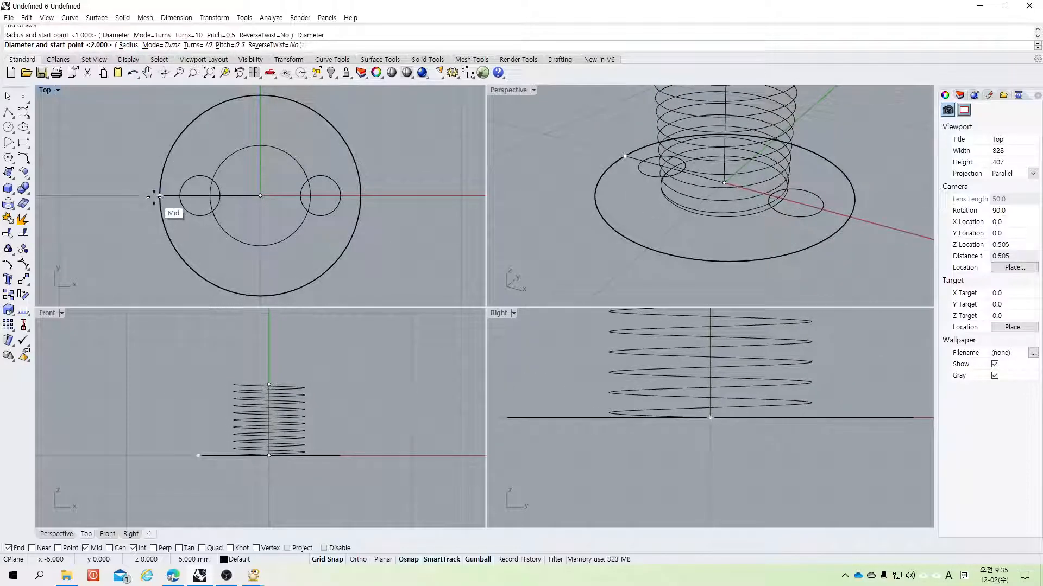
key("ctrl+z")
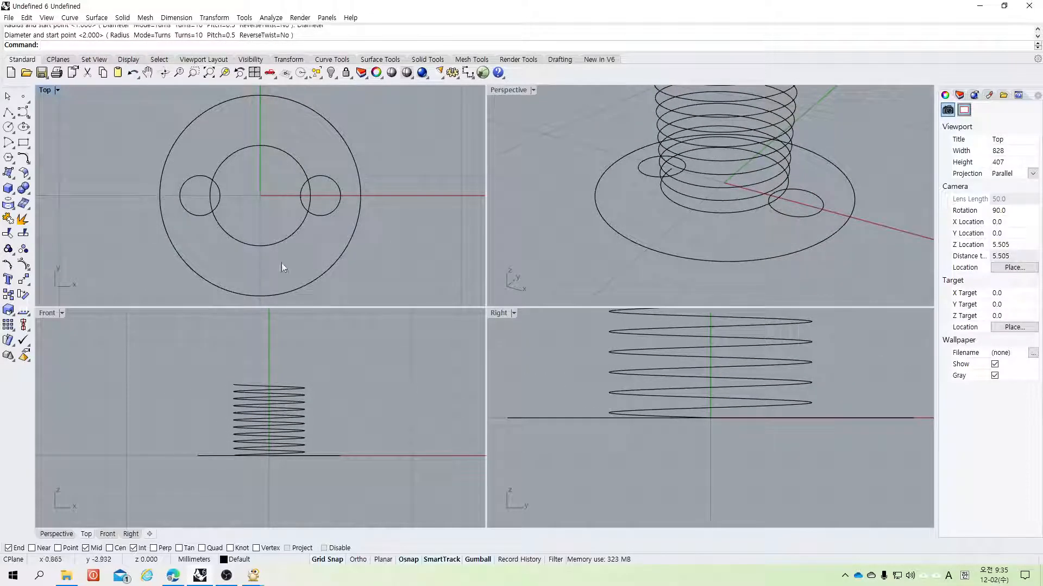
Step: Try to draw a helix with its axis from the origin 5 mm upward, then undo it
left_click(23, 113)
left_click(54, 148)
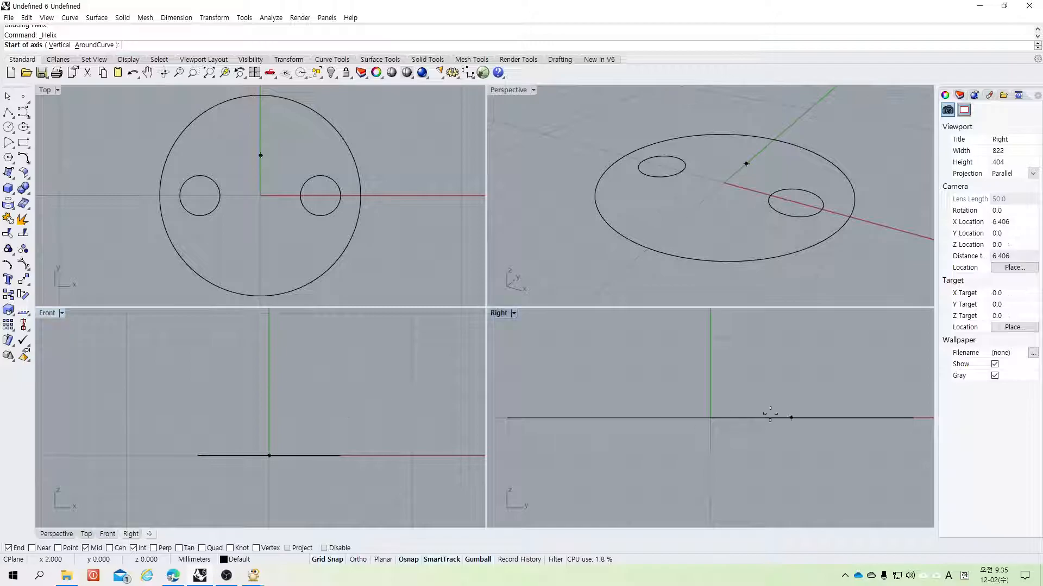
type("0n0")
key("Return")
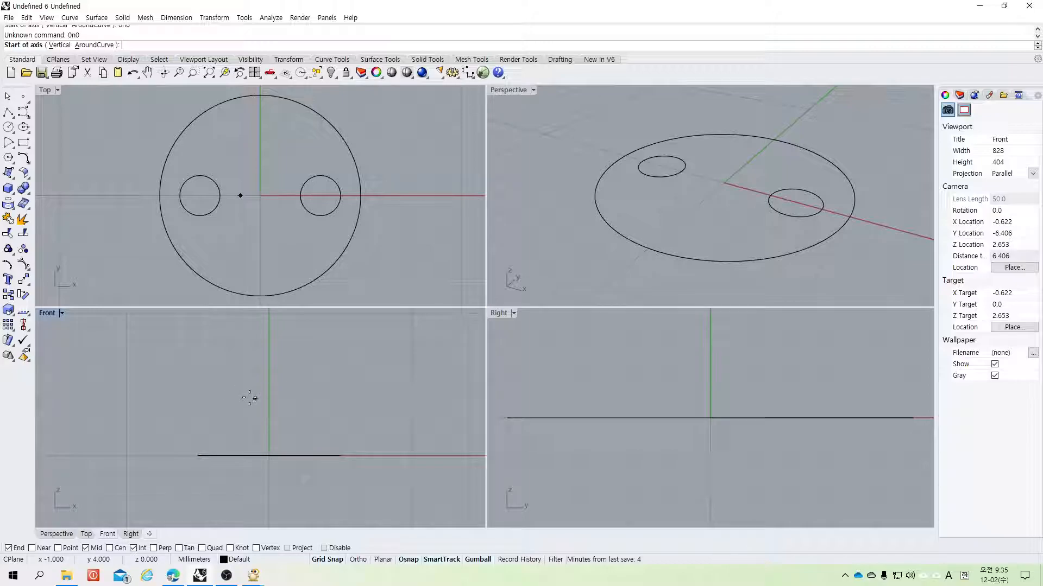
type("0,0")
key("Return")
type("5")
key("Return")
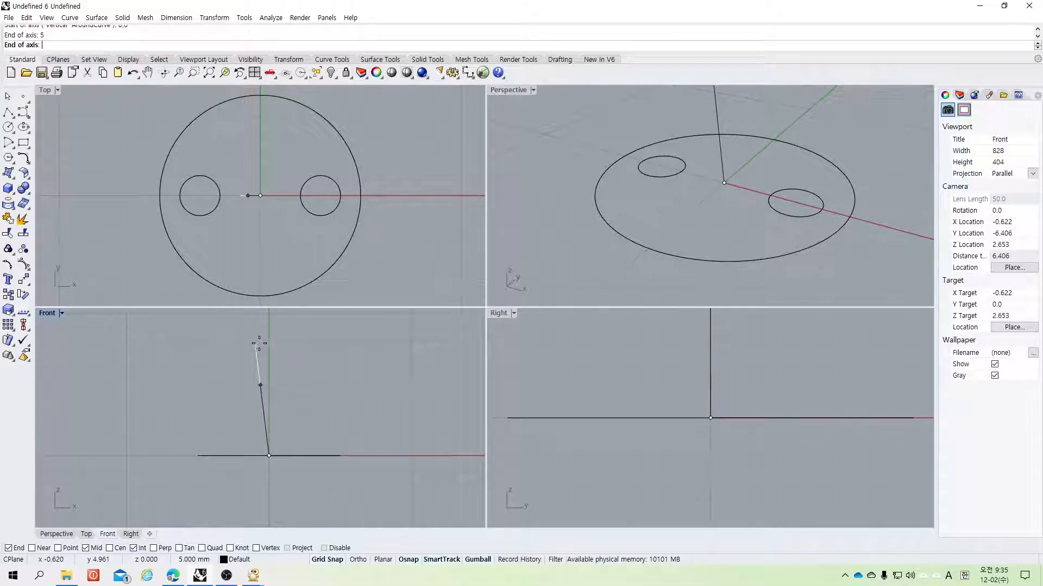
left_click(268, 334)
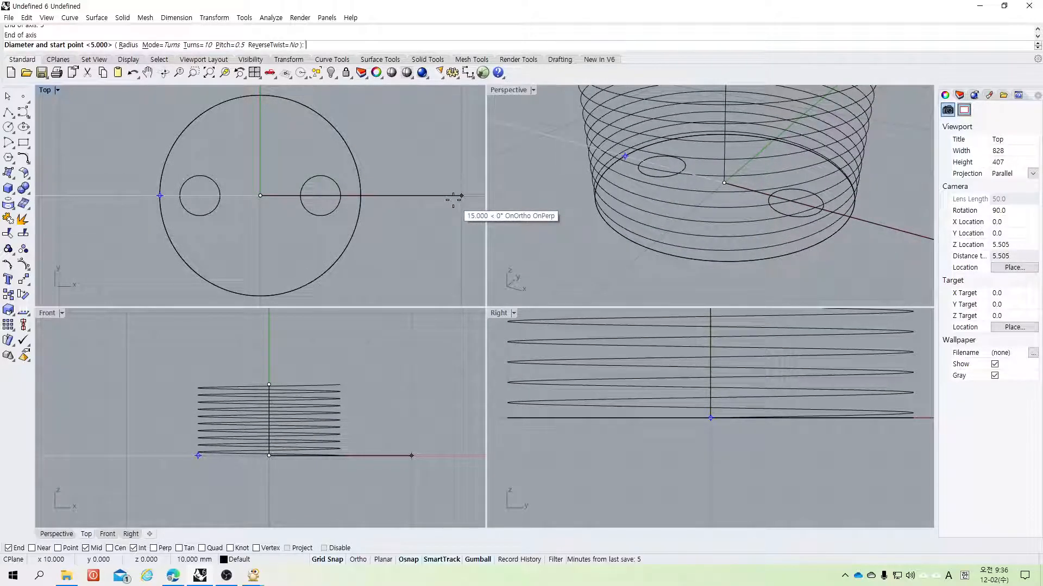
left_click(453, 200)
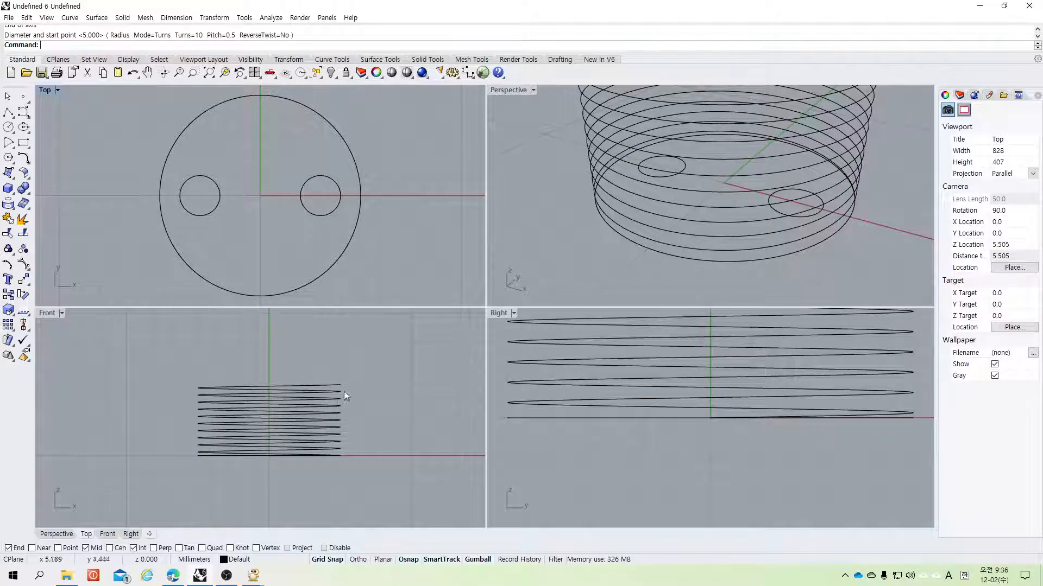
key("ctrl+z")
scroll(228, 231, "down", 2)
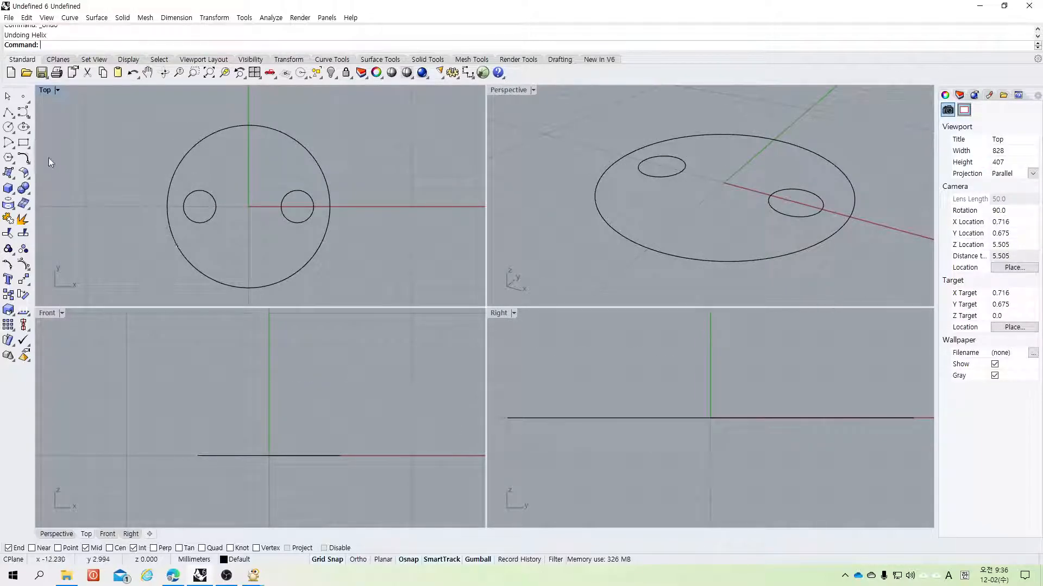
left_click(27, 160)
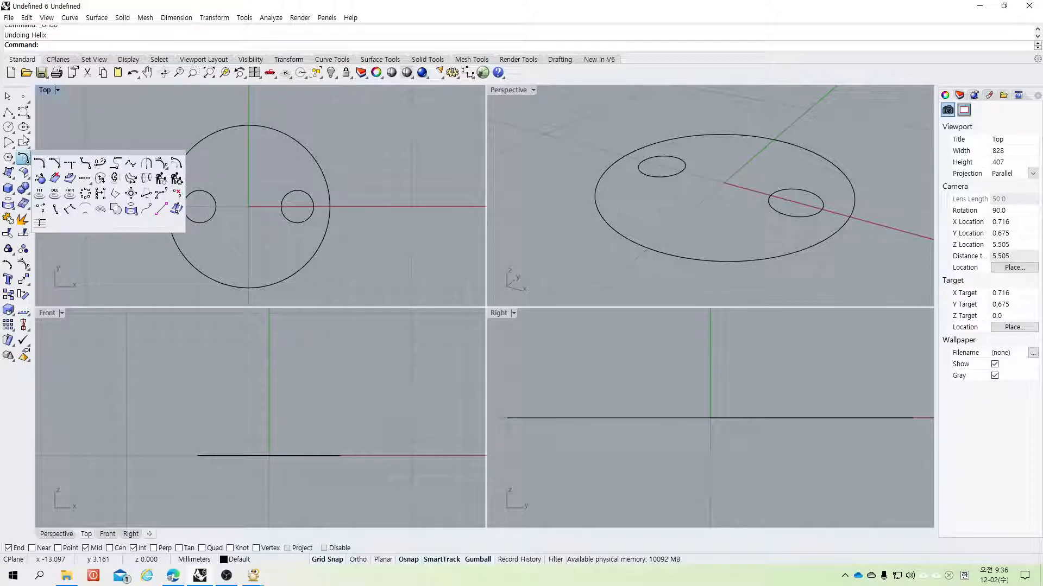
left_click(30, 116)
left_click(71, 148)
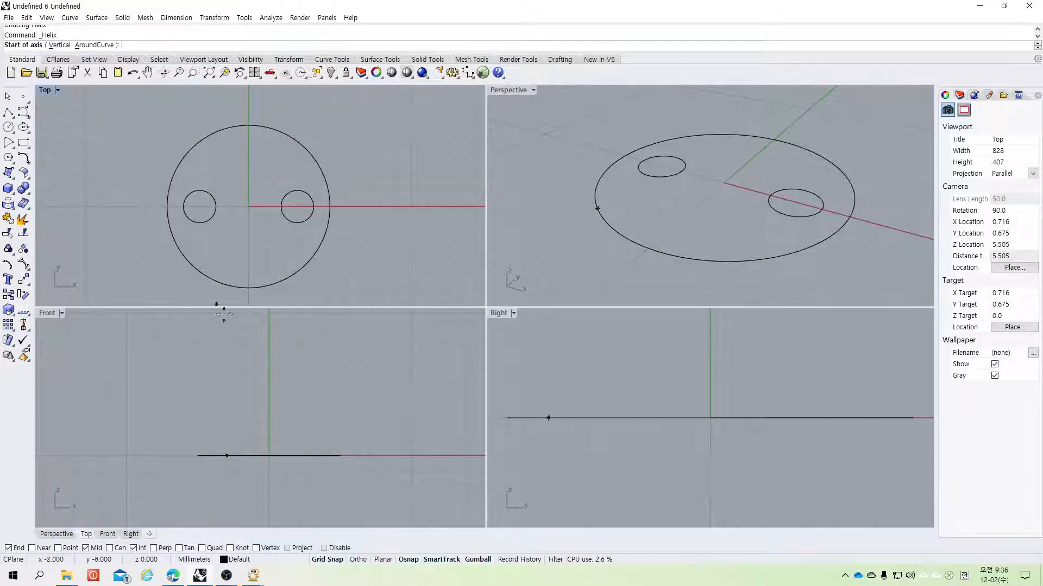
type("0,0")
key("Return")
type("55")
key("Return")
left_click(269, 360)
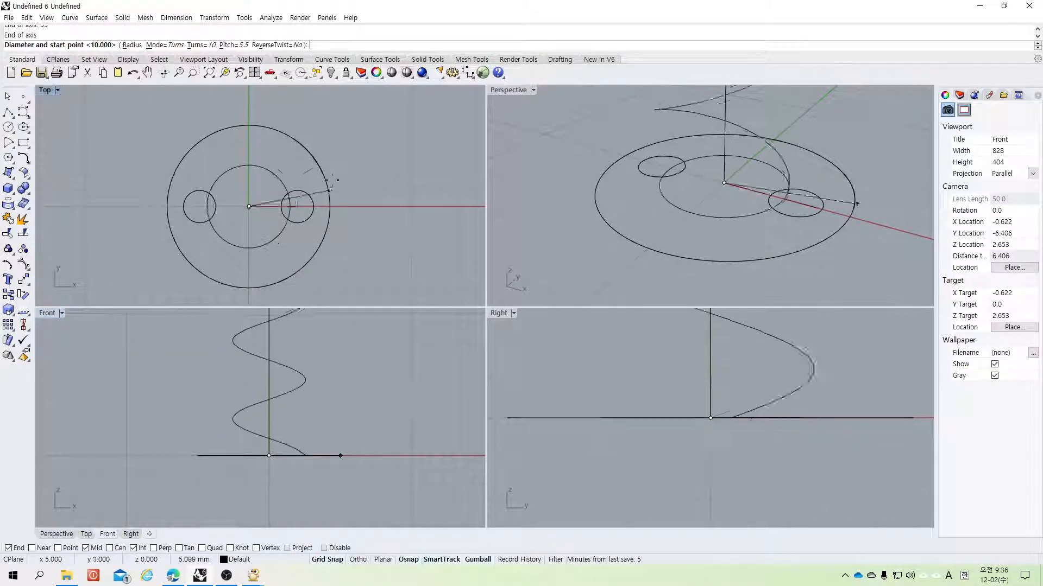
left_click(130, 44)
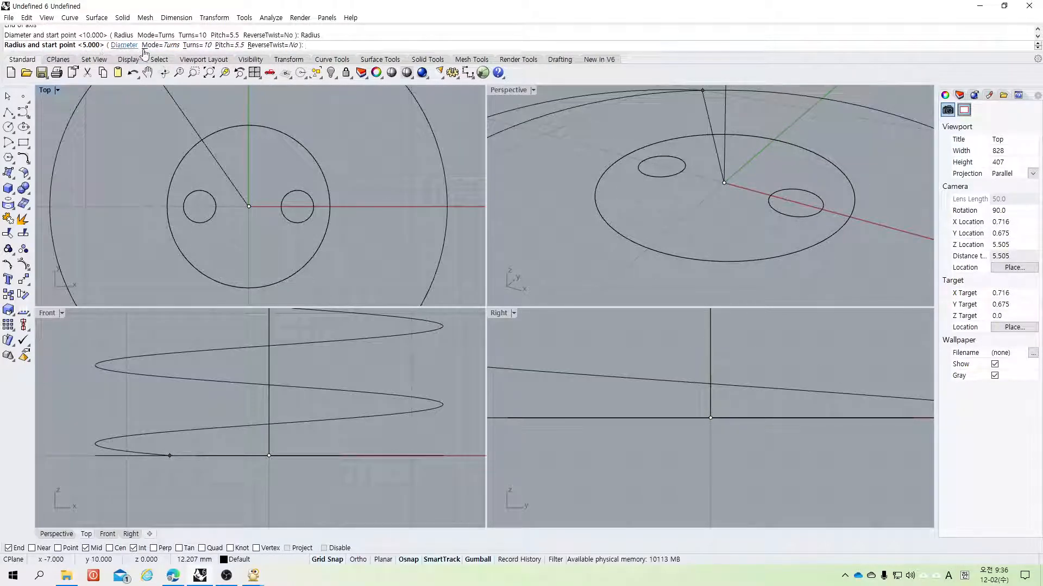
type("5")
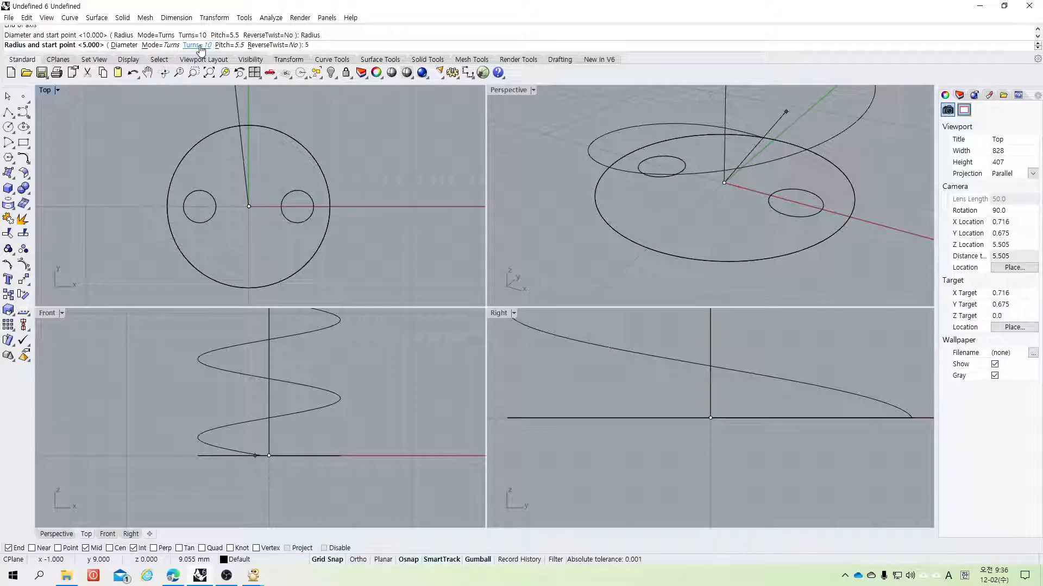
scroll(719, 487, "up", 12)
scroll(719, 482, "down", 20)
scroll(706, 478, "up", 10)
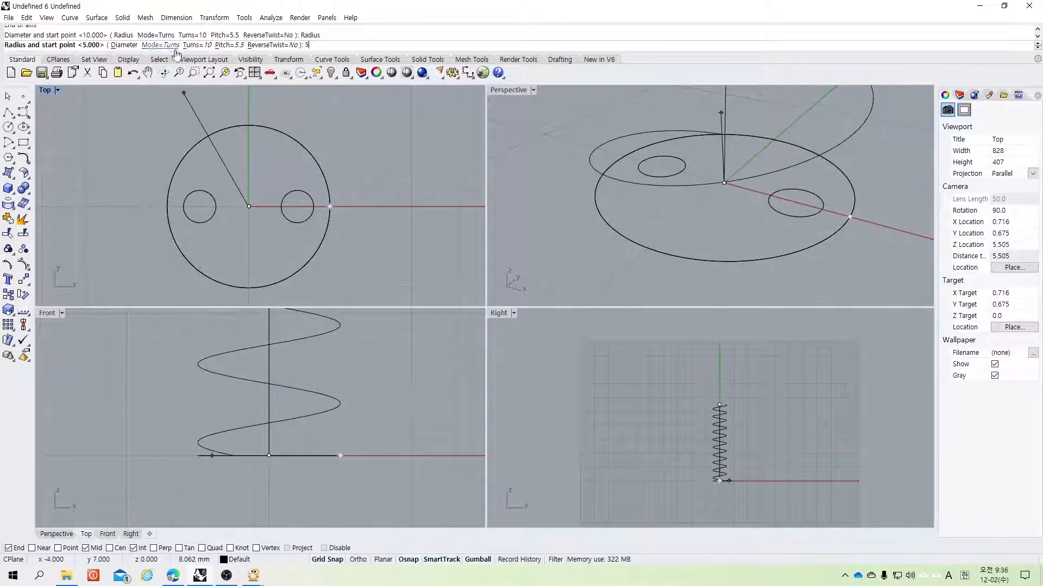
left_click(191, 45)
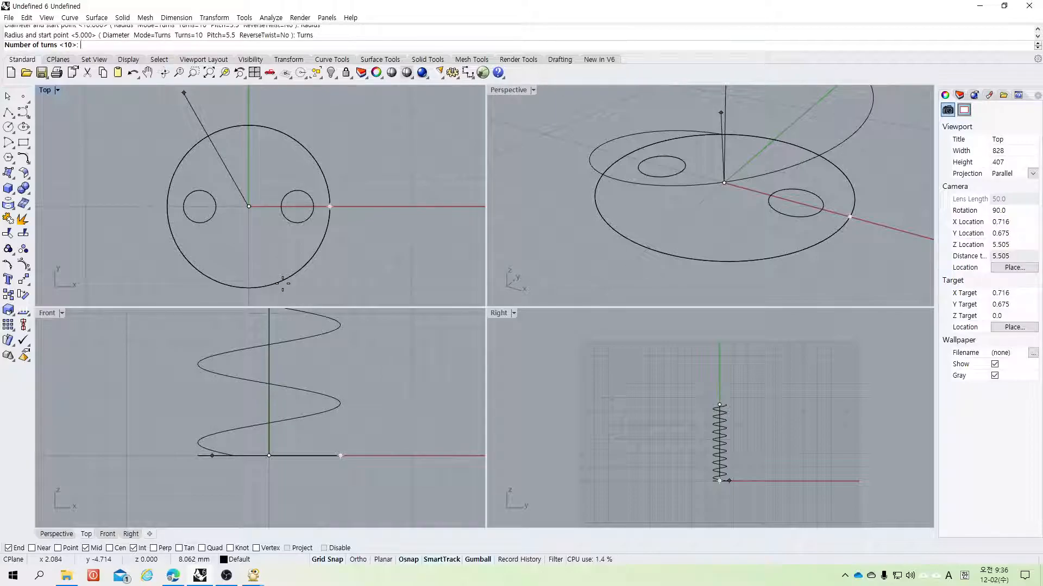
key("Return")
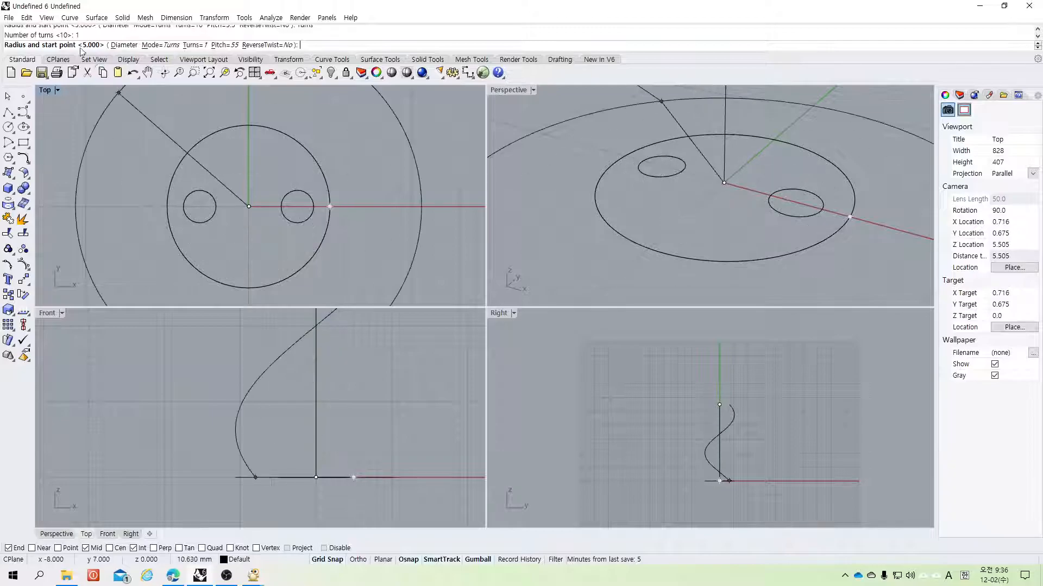
scroll(294, 433, "down", 4)
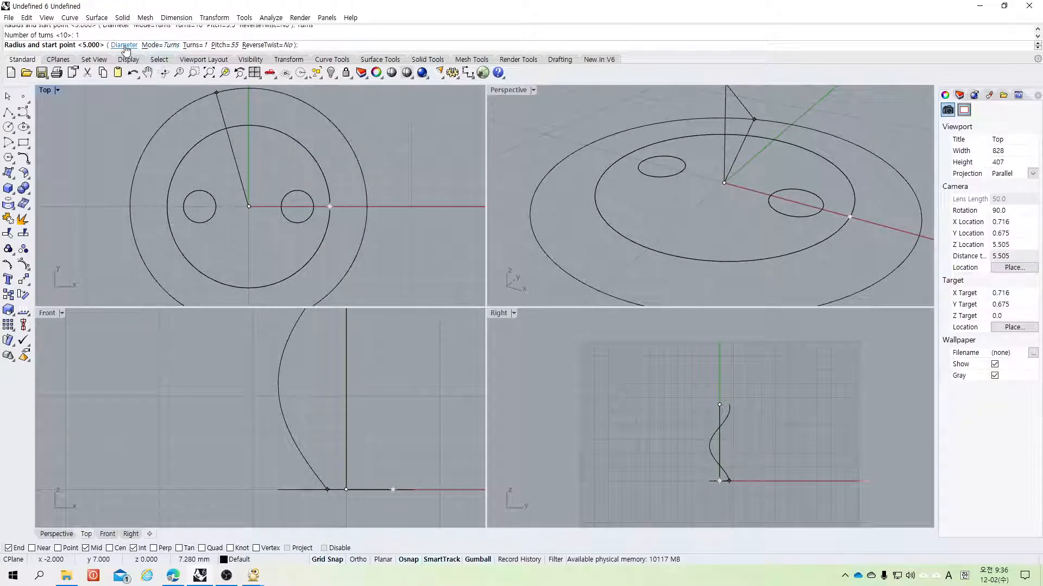
scroll(298, 350, "up", 4)
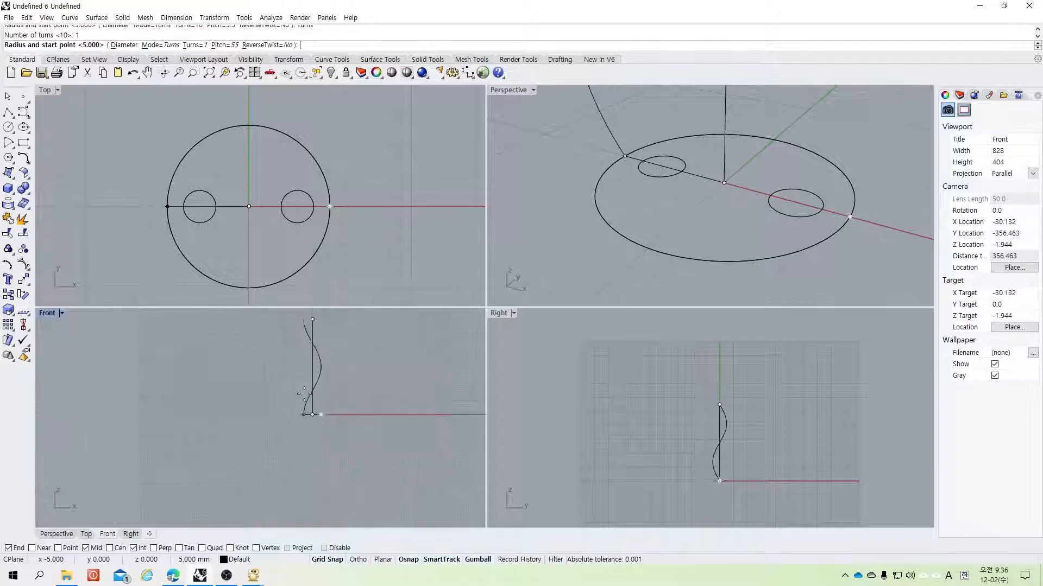
key("Escape")
scroll(301, 383, "down", 10)
scroll(299, 373, "up", 10)
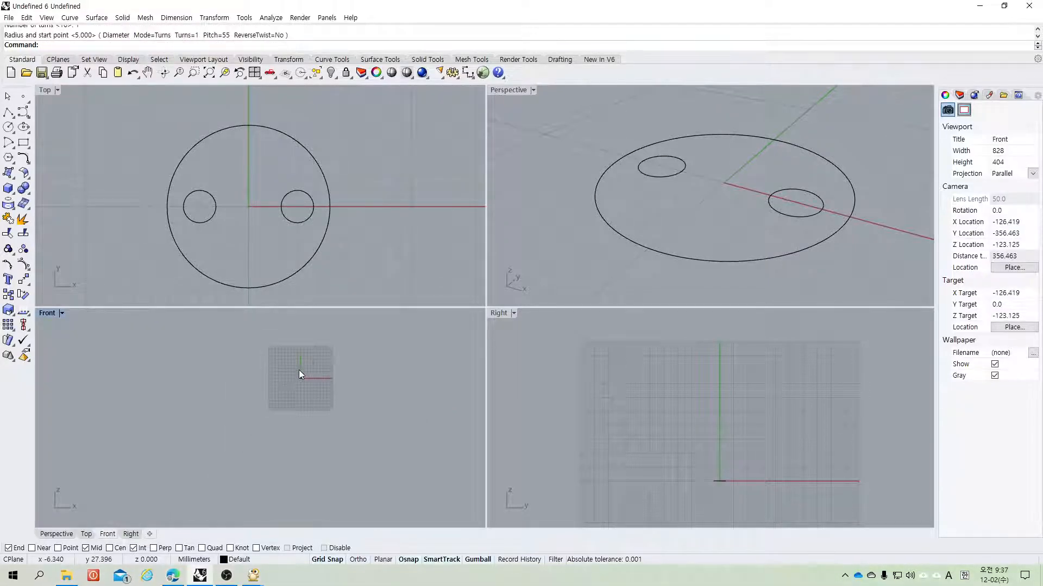
left_click(24, 113)
left_click(58, 151)
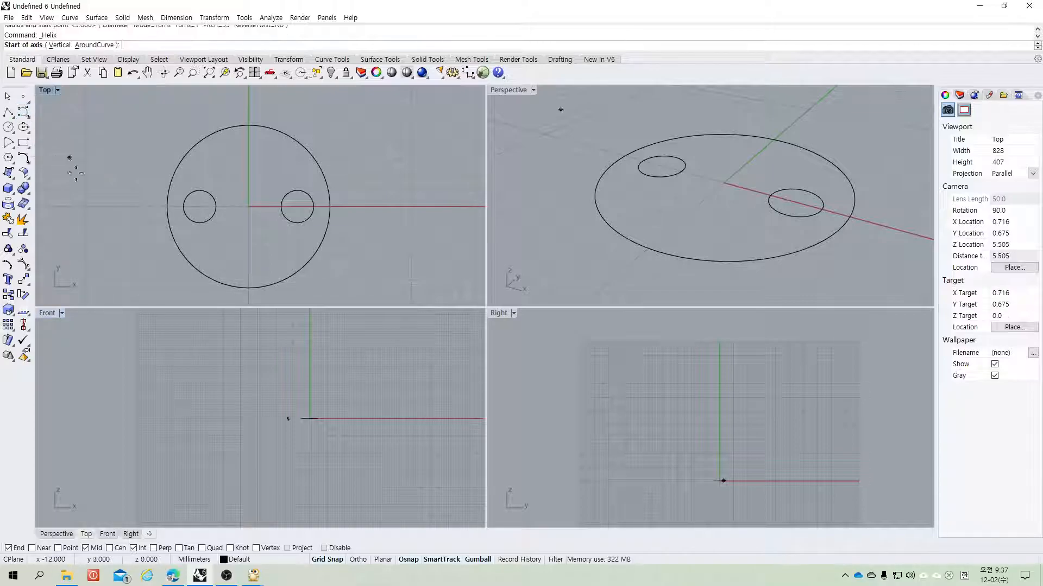
type("0,0")
key("Return")
type("5")
key("Return")
left_click(319, 382)
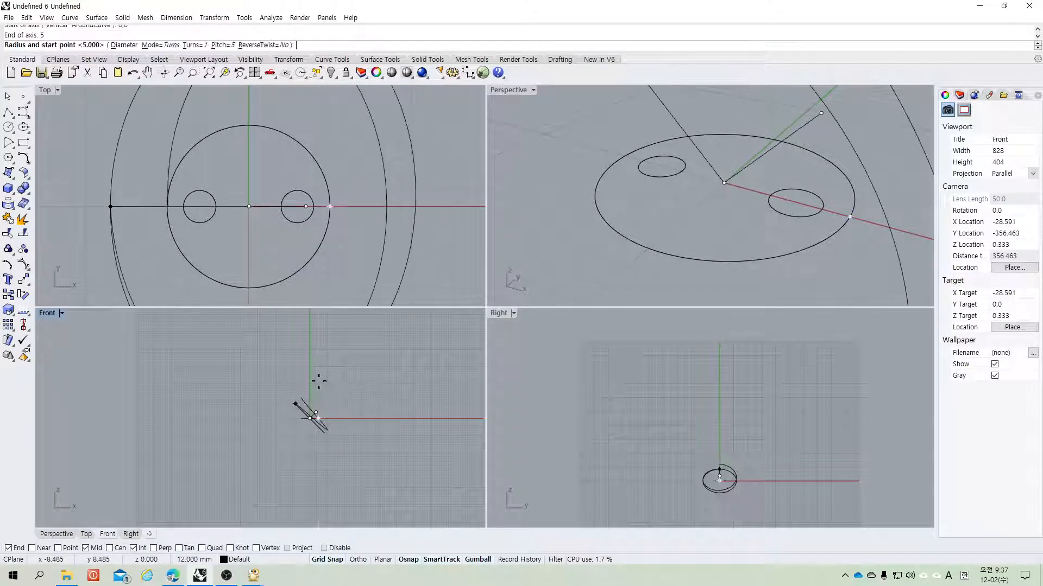
scroll(317, 412, "down", 8)
scroll(316, 416, "up", 6)
key("Escape")
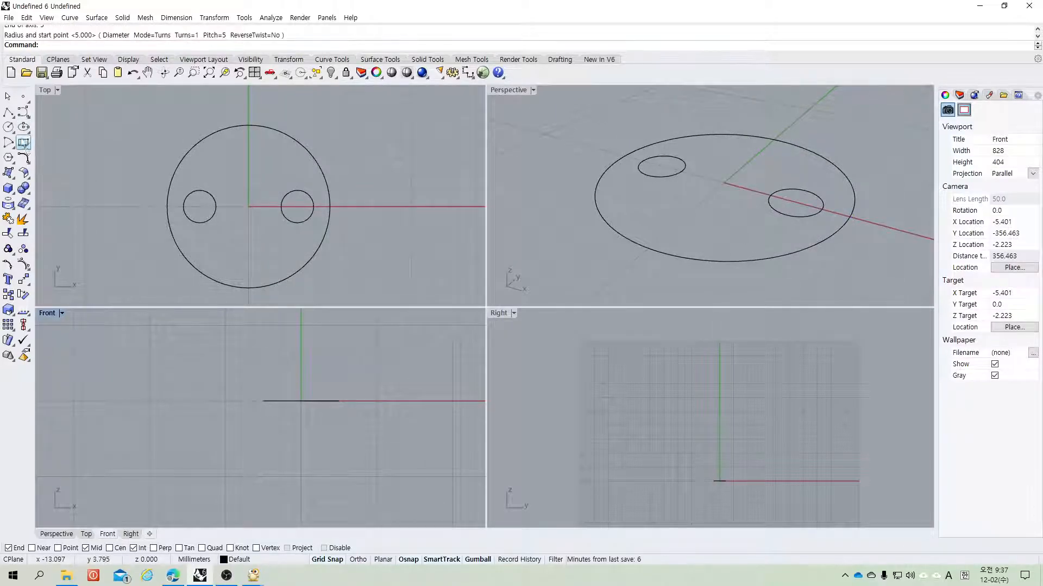
Step: Draw a helix on a 5 mm vertical axis from the origin with its radius reaching the large circle's left edge, then delete it
left_click(22, 162)
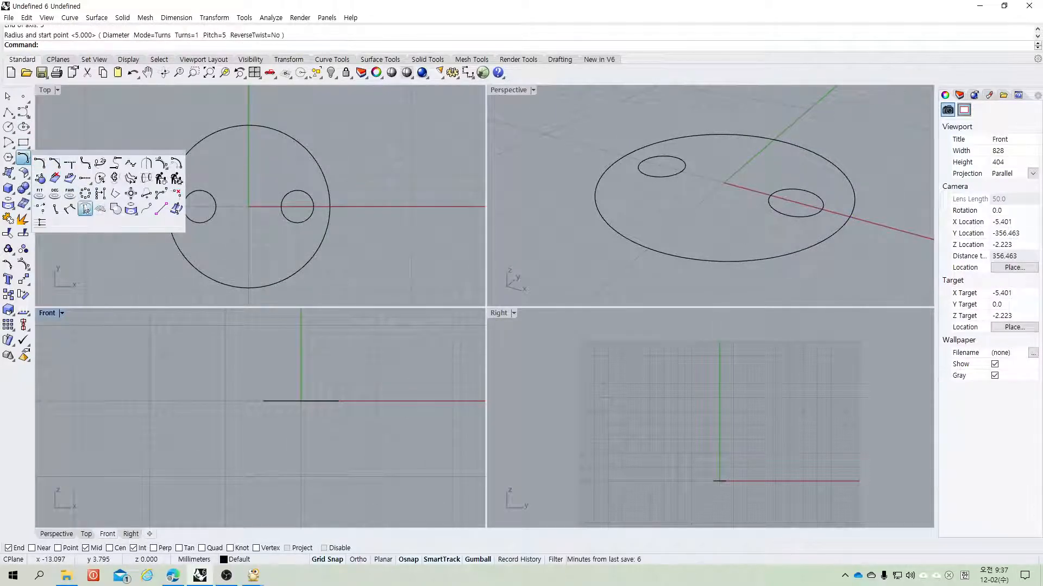
left_click(23, 112)
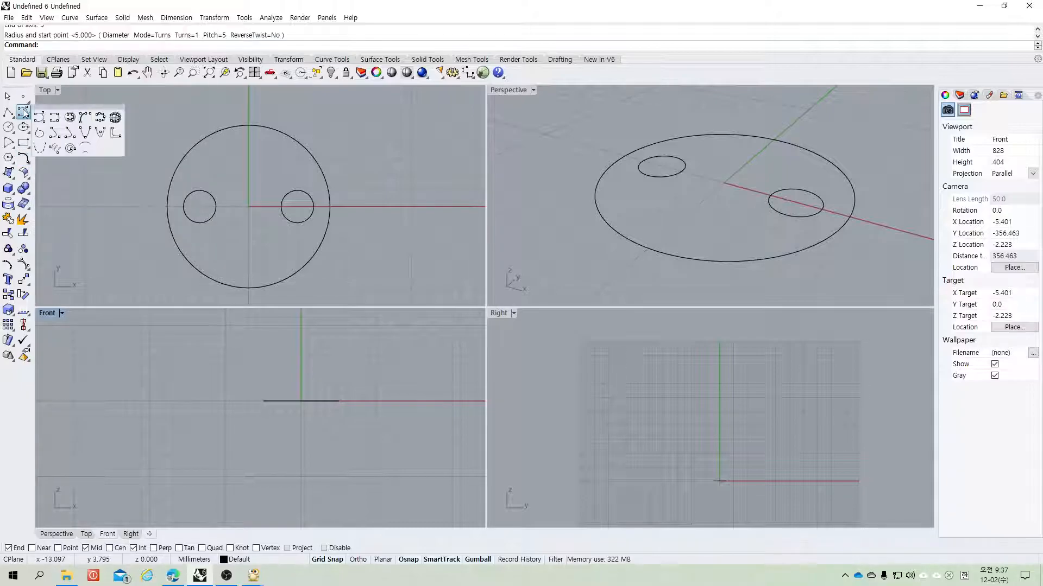
left_click(54, 148)
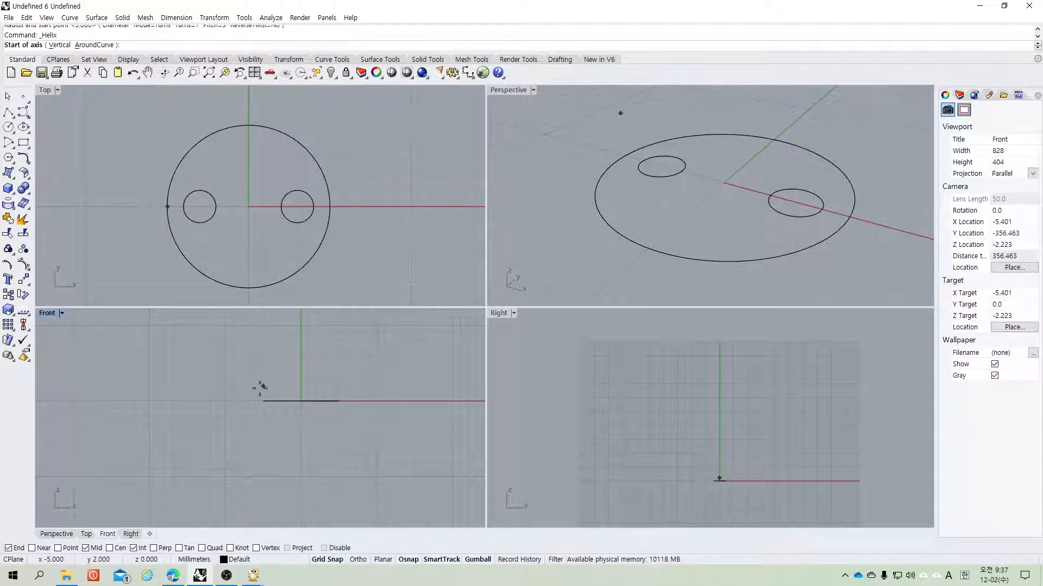
type("0,0")
key("Return")
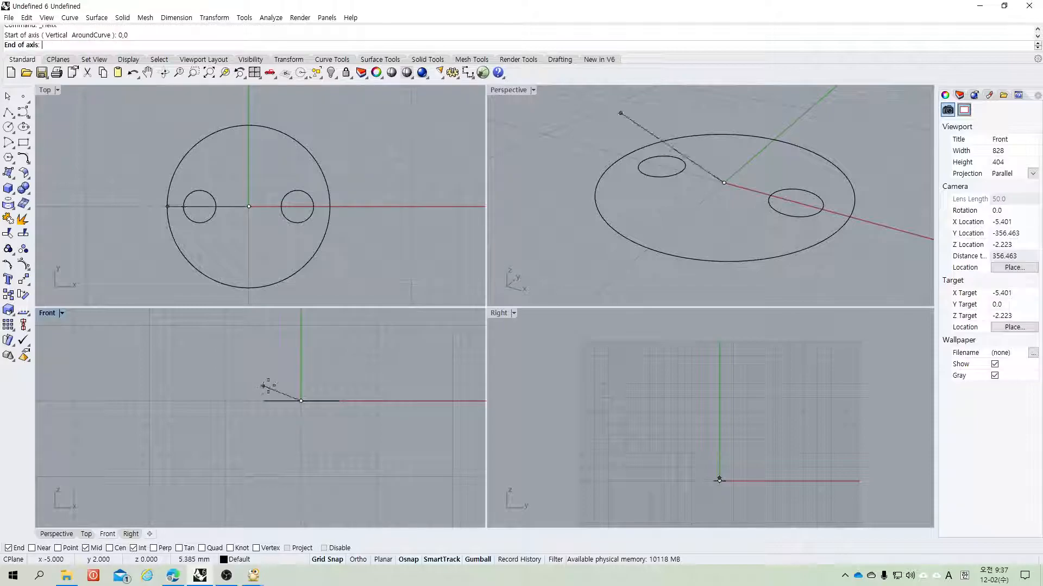
type("5")
key("Return")
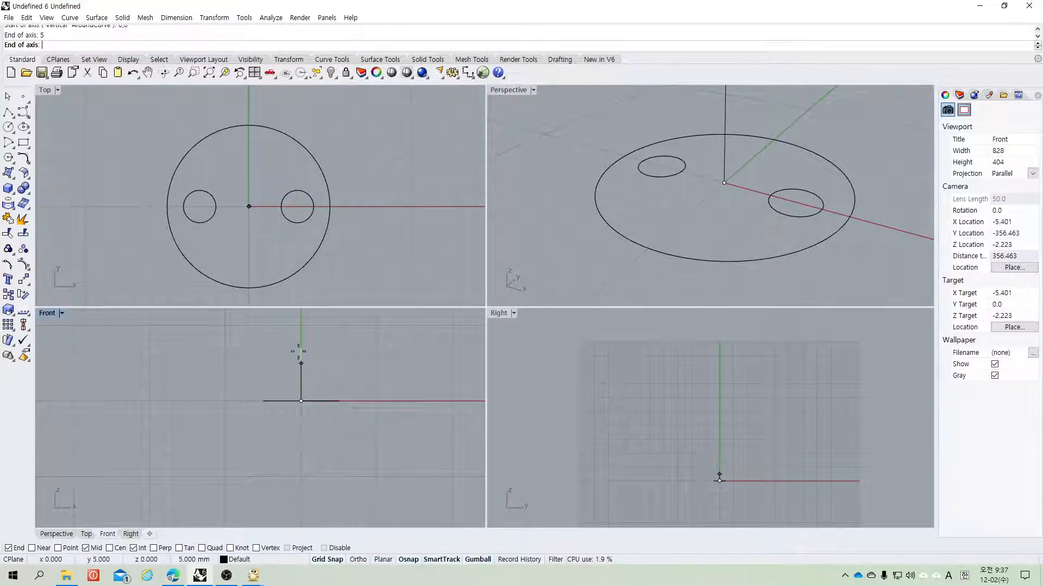
left_click(300, 325)
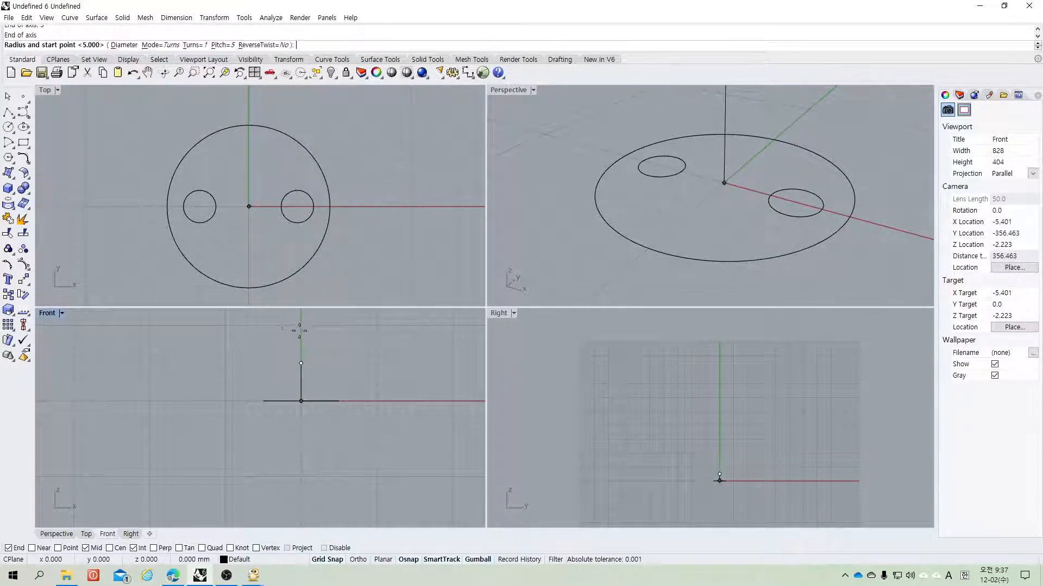
left_click(122, 47)
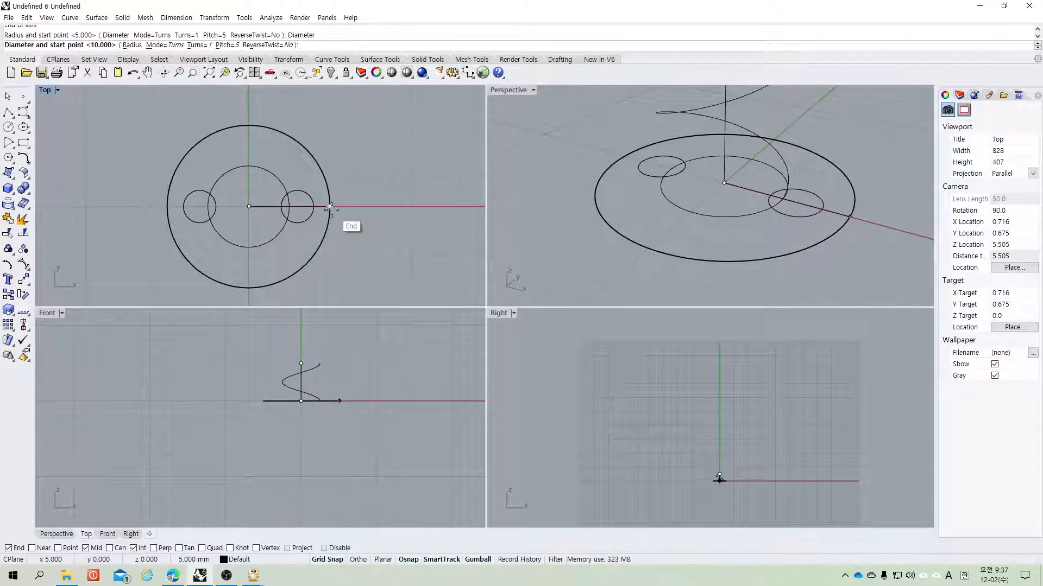
left_click(132, 45)
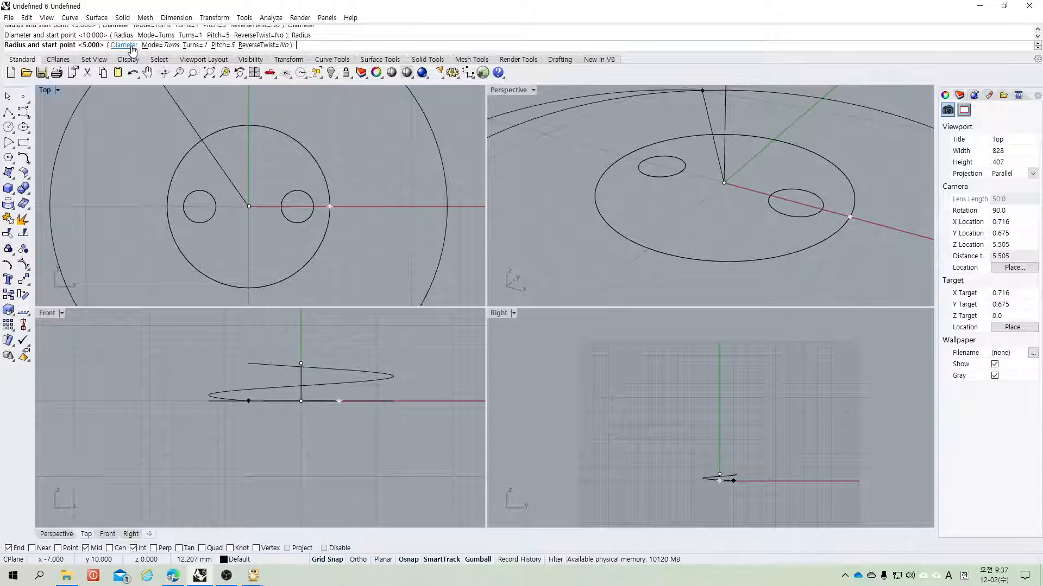
left_click(161, 209)
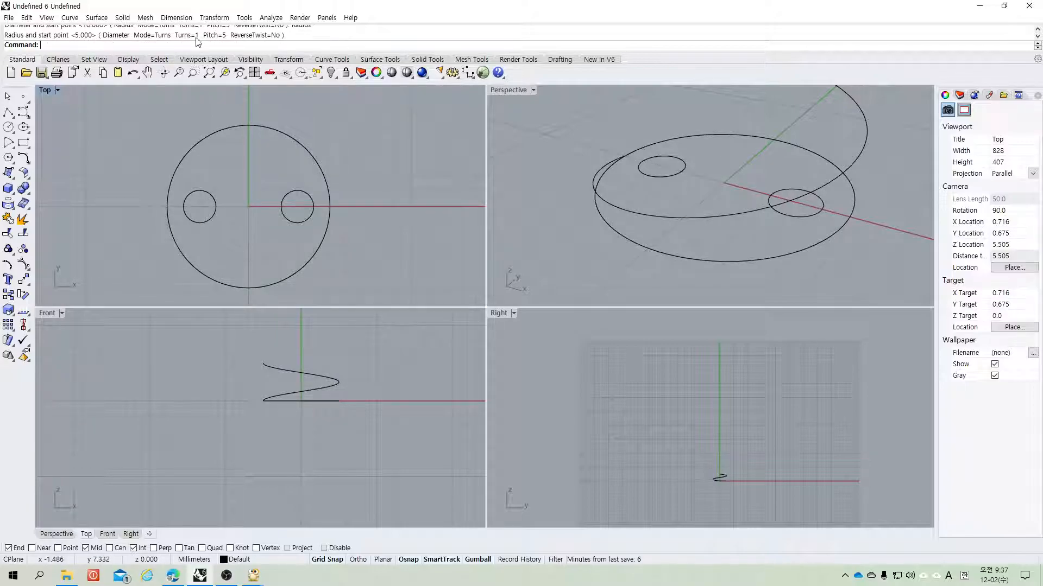
left_click(278, 365)
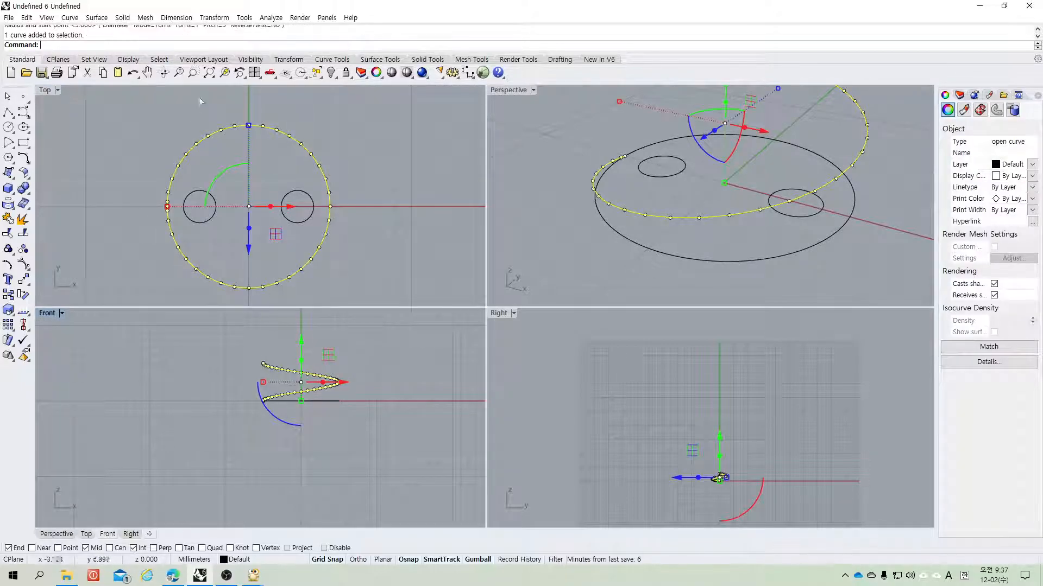
left_click(415, 359)
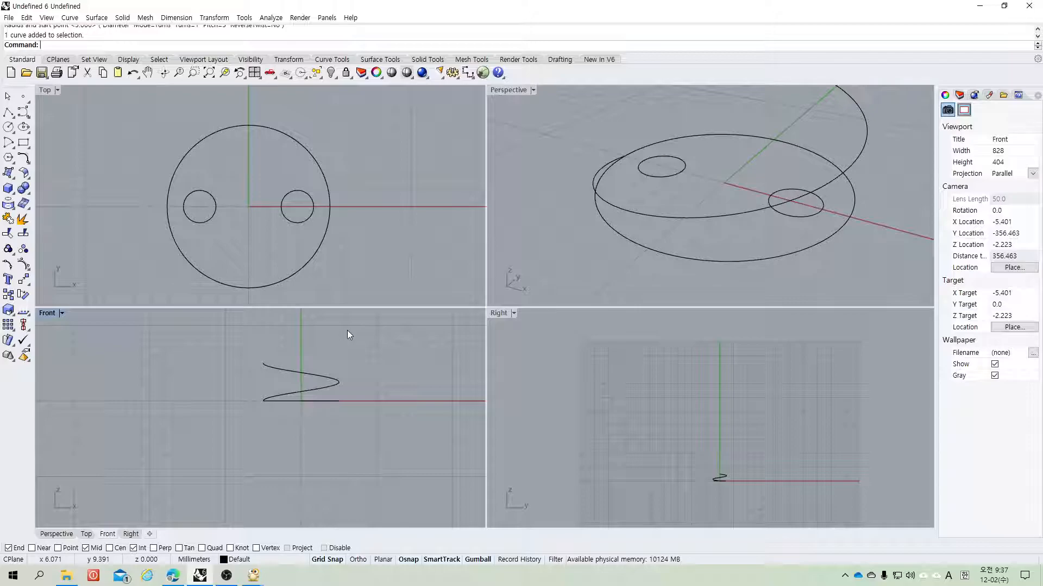
left_click(339, 371)
key("Delete")
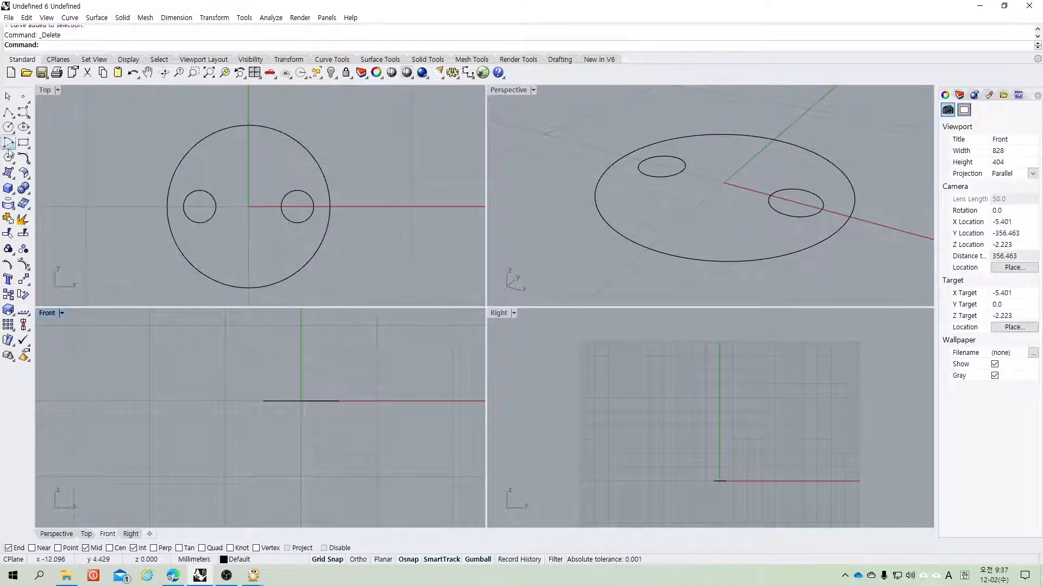
Step: Draw a helix around a 5 mm vertical axis from the origin, with its radius reaching the large circle's top edge
left_click(24, 160)
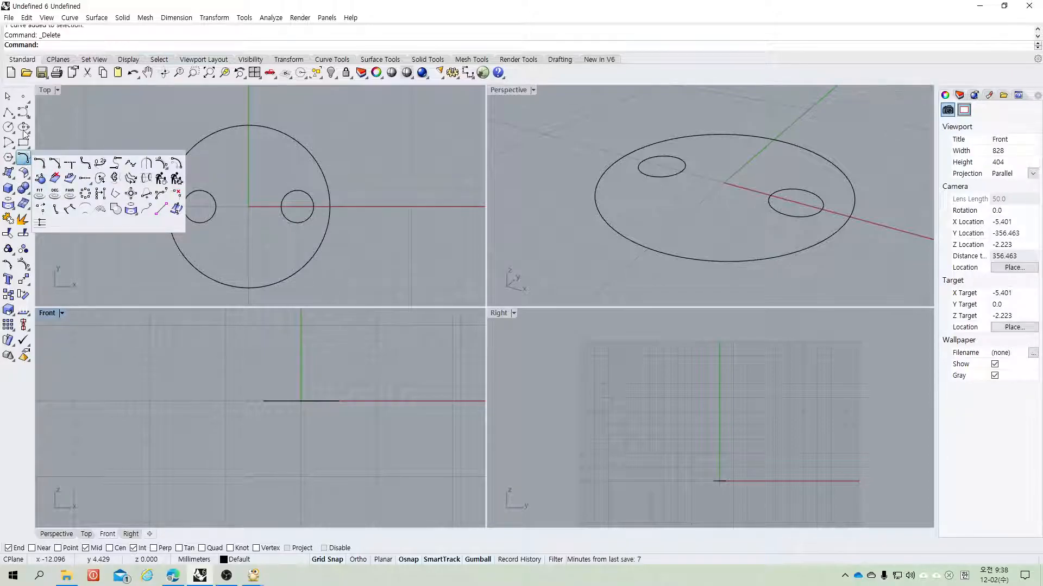
left_click(24, 114)
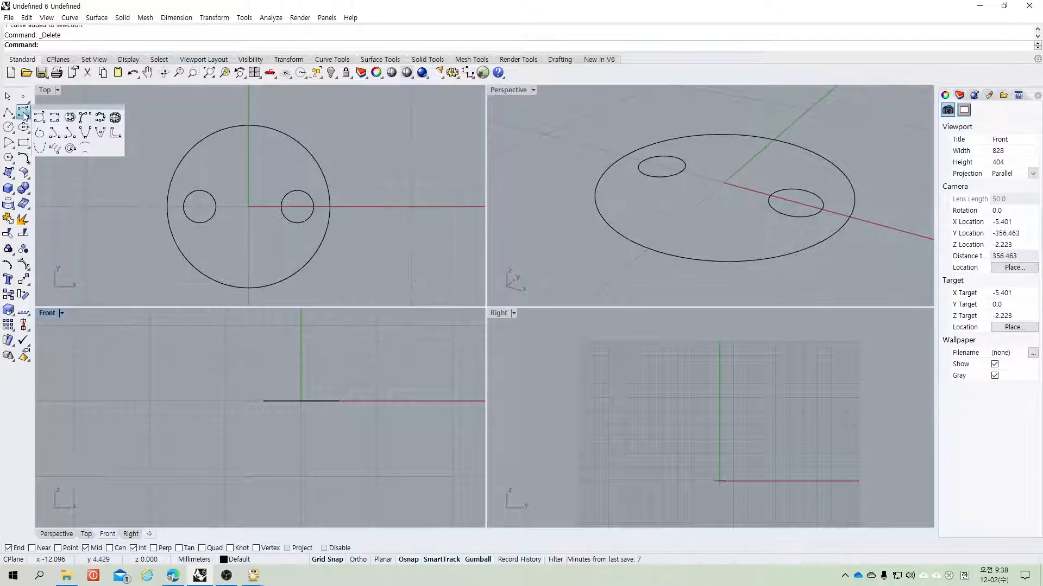
left_click(56, 149)
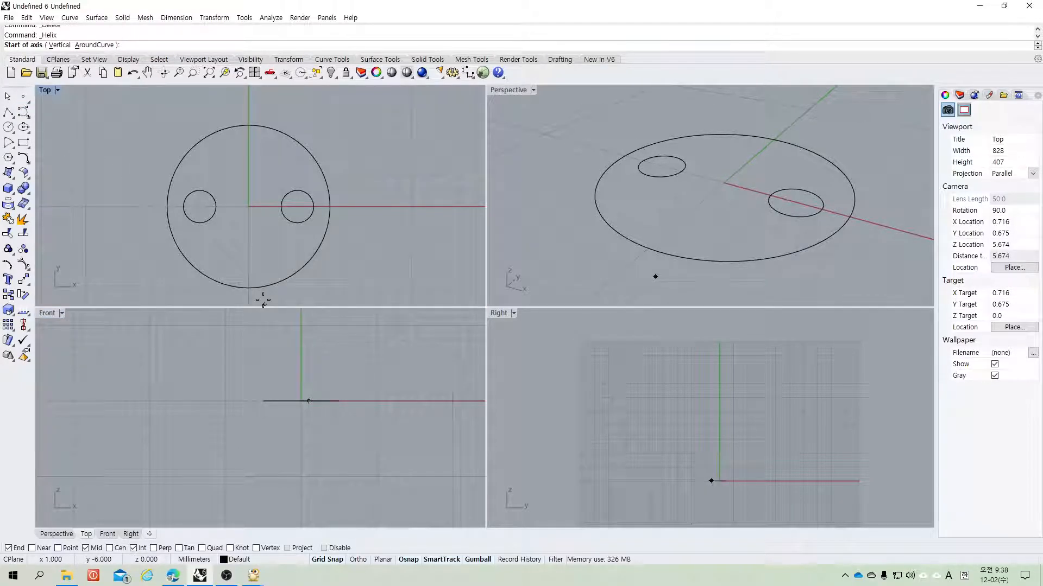
left_click(48, 313)
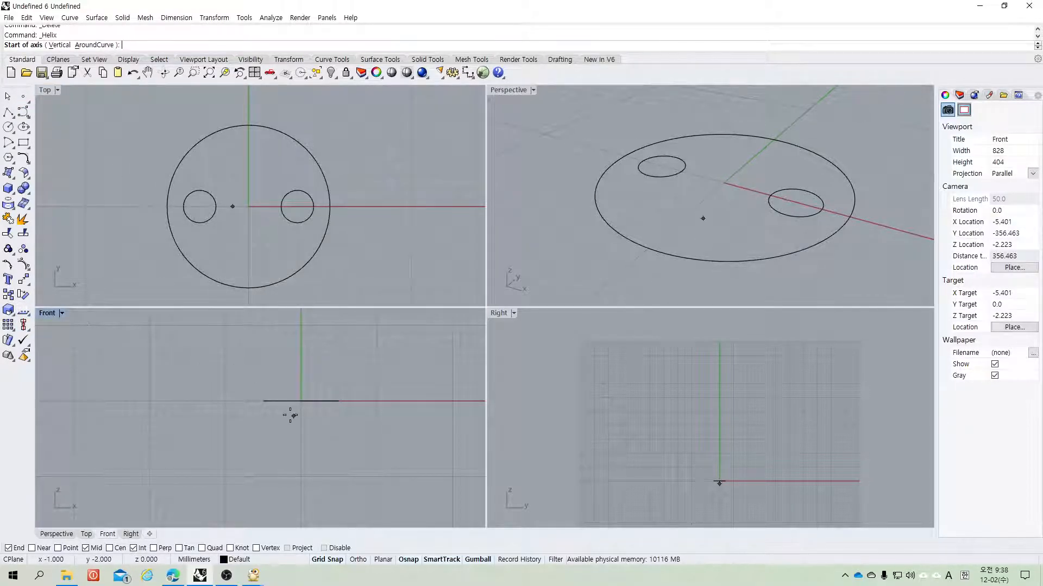
type("0,0")
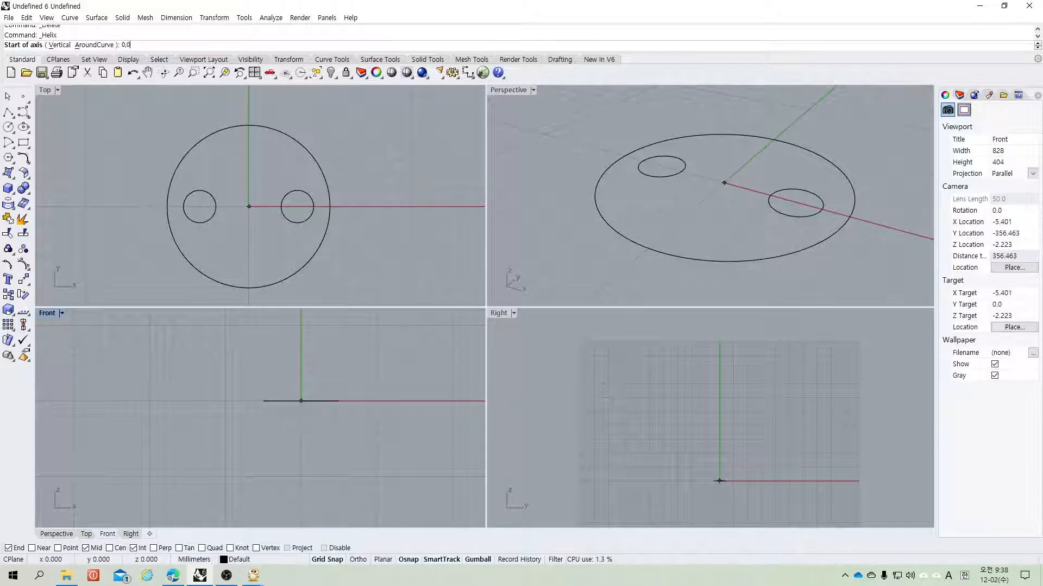
key("Return")
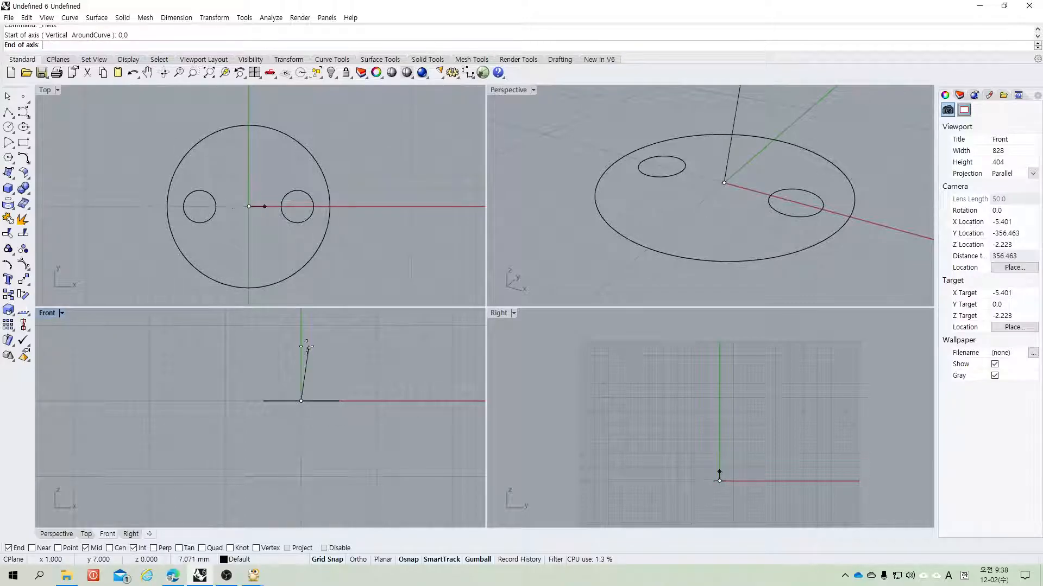
type("5")
key("Return")
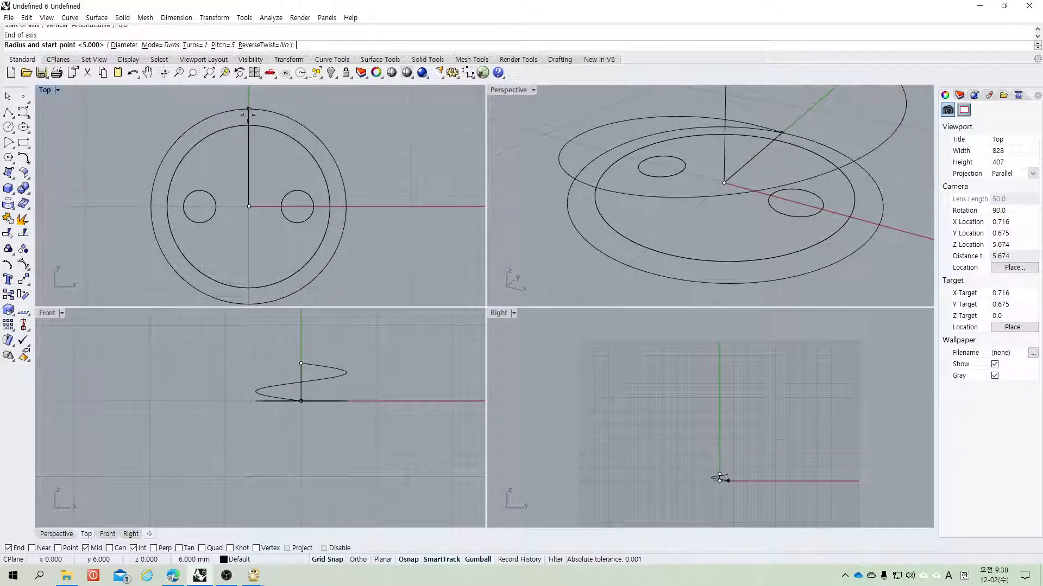
left_click(248, 125)
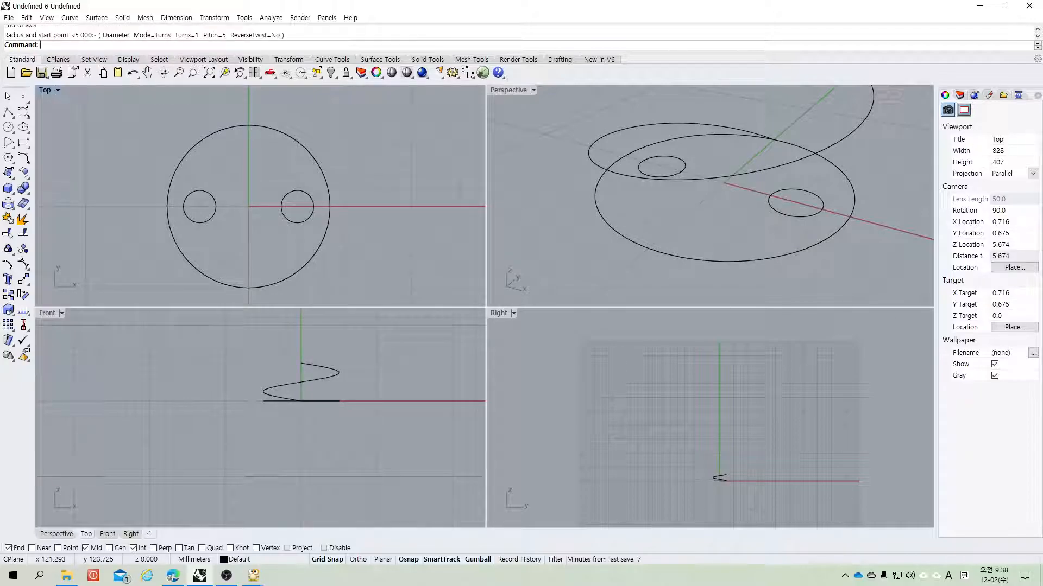
Step: Maximize the perspective view and move the helix 3 mm upward
double_click(513, 88)
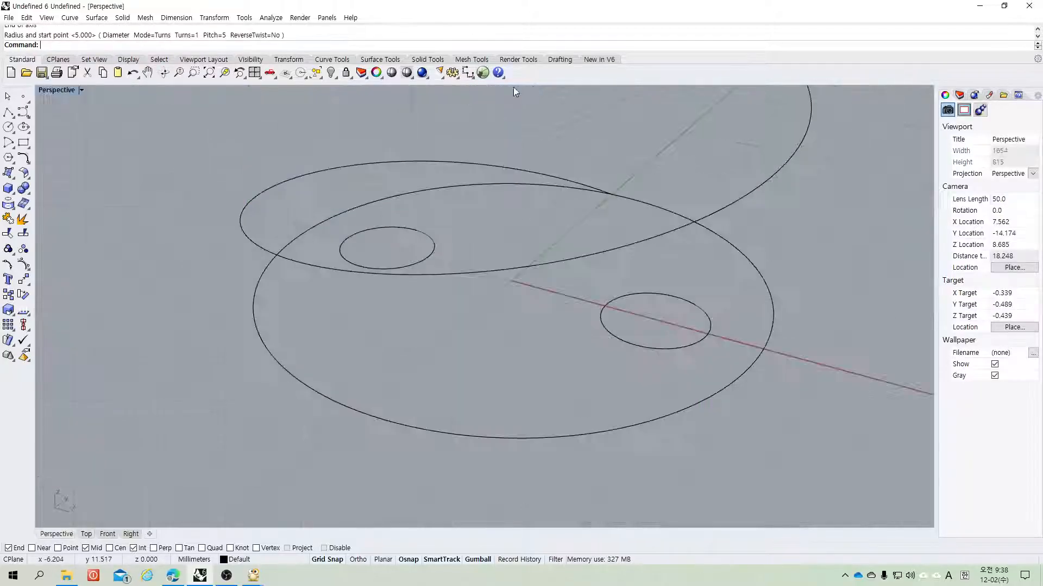
scroll(587, 376, "down", 5)
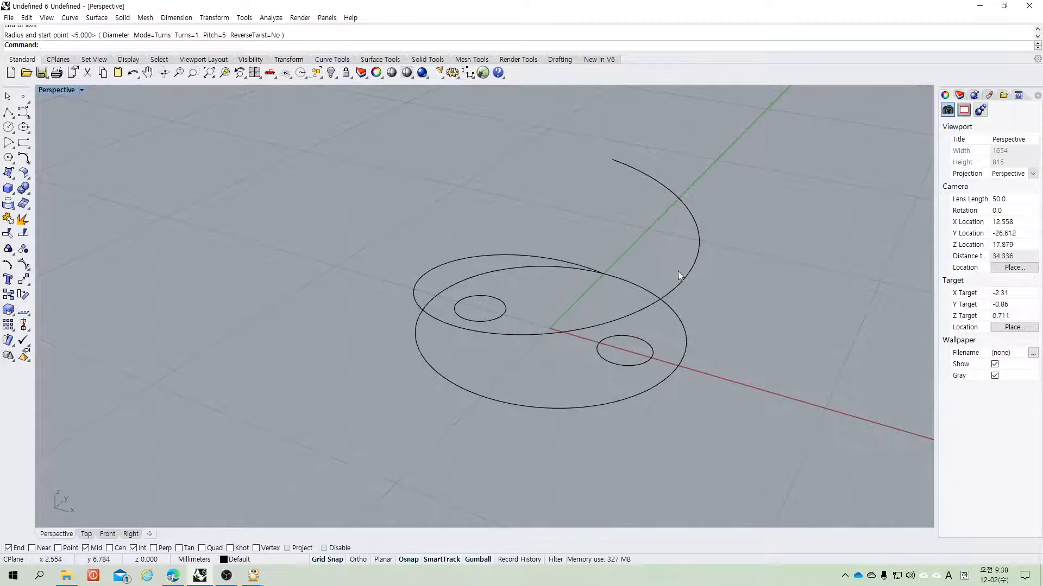
left_click(685, 285)
middle_click(695, 335)
left_click(787, 250)
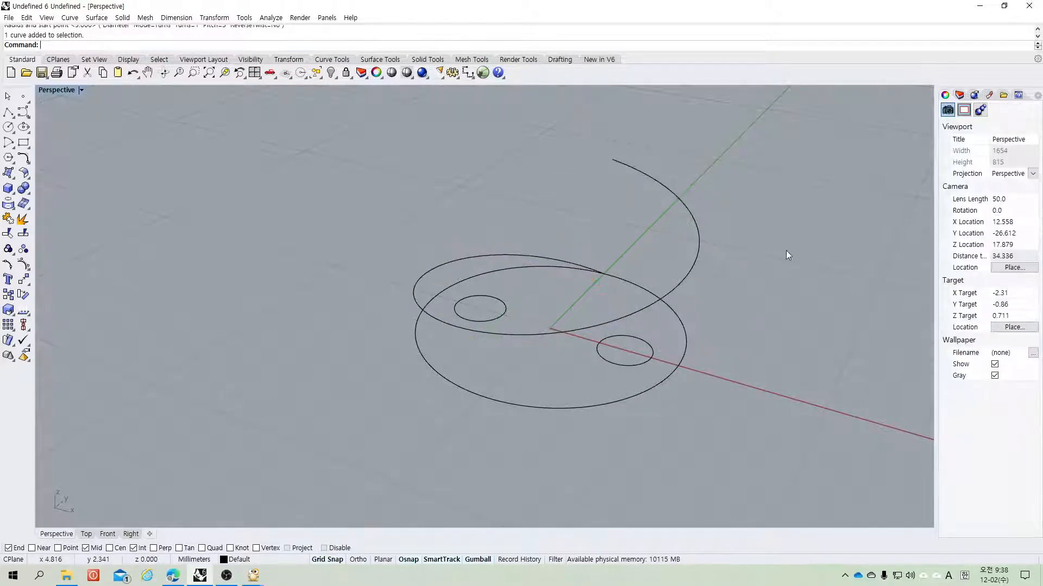
right_click_drag(787, 315, 840, 295)
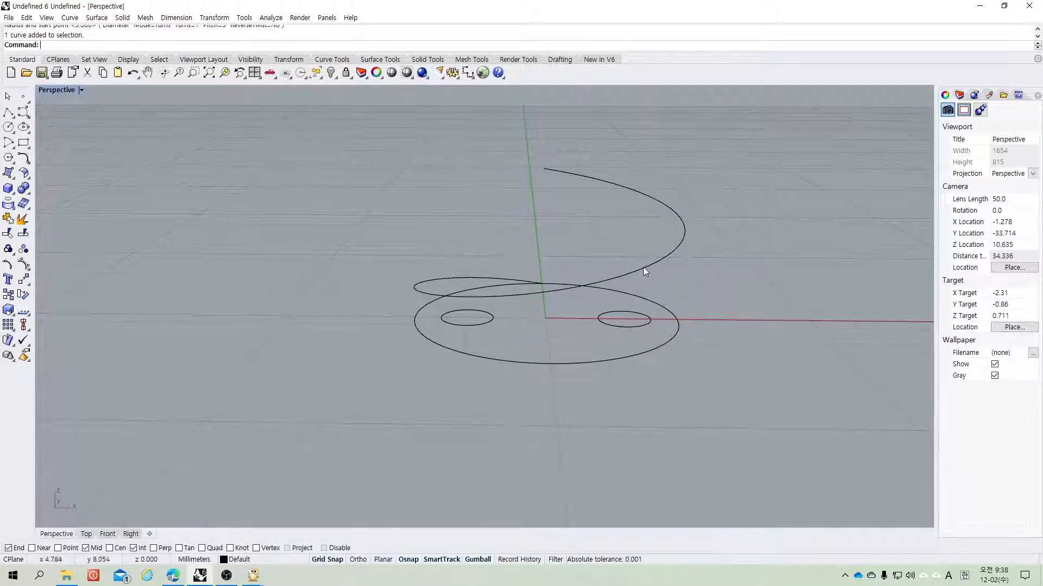
right_click_drag(678, 308, 572, 266)
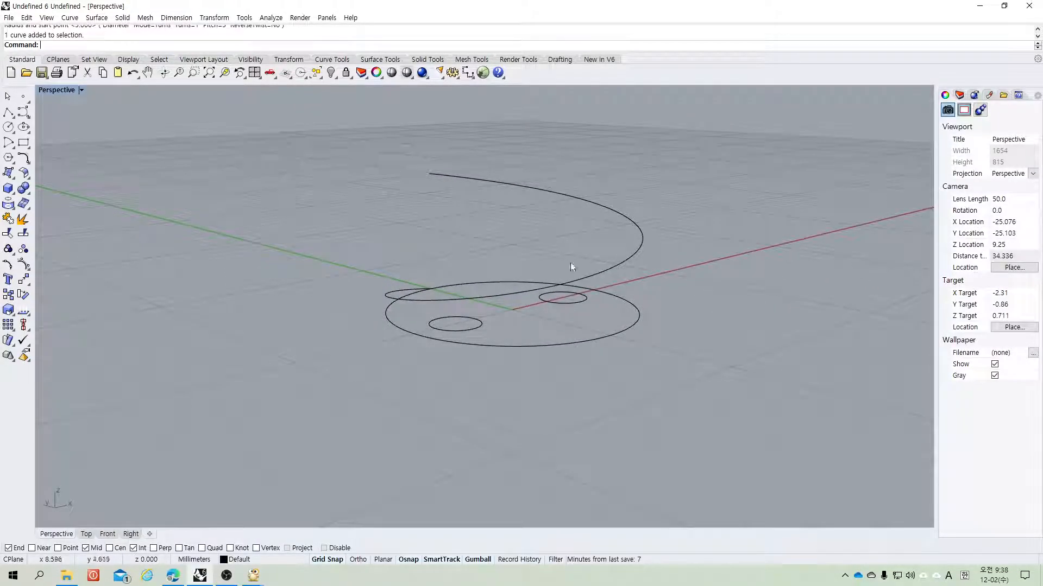
left_click(622, 266)
right_click_drag(683, 341, 702, 364, "shift")
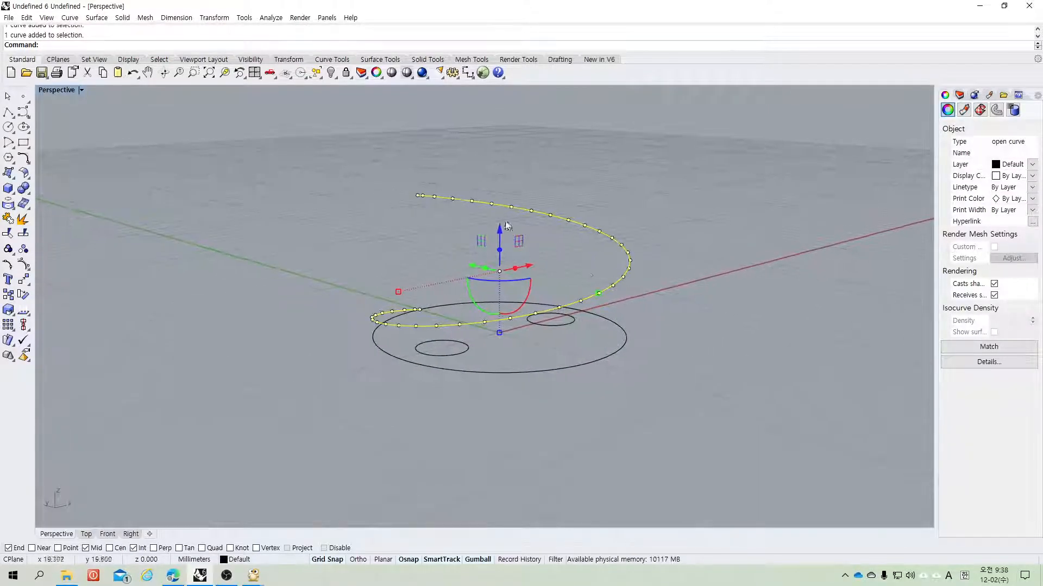
left_click(500, 236)
left_click(500, 242)
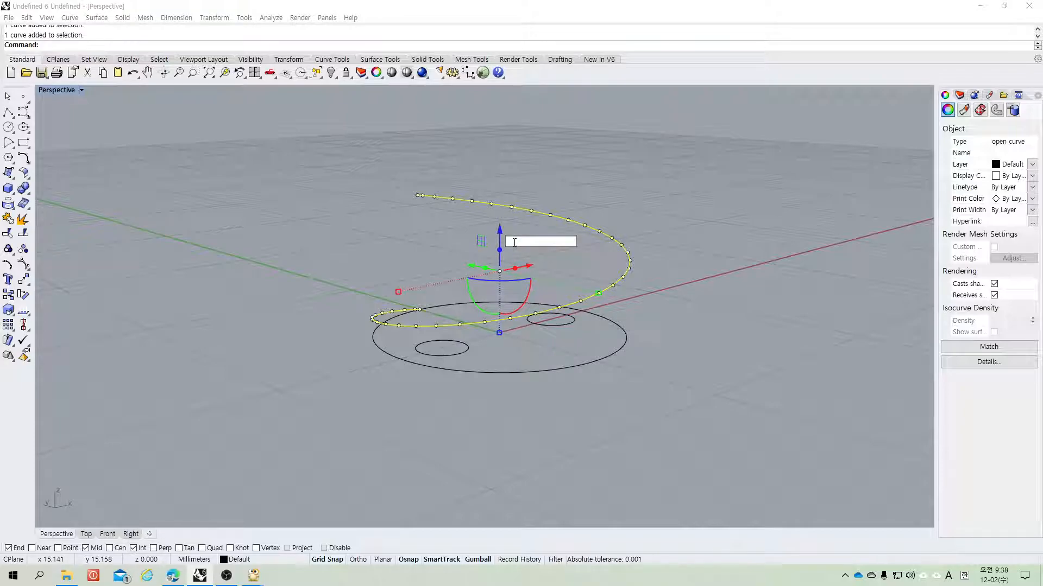
type("3")
key("Return")
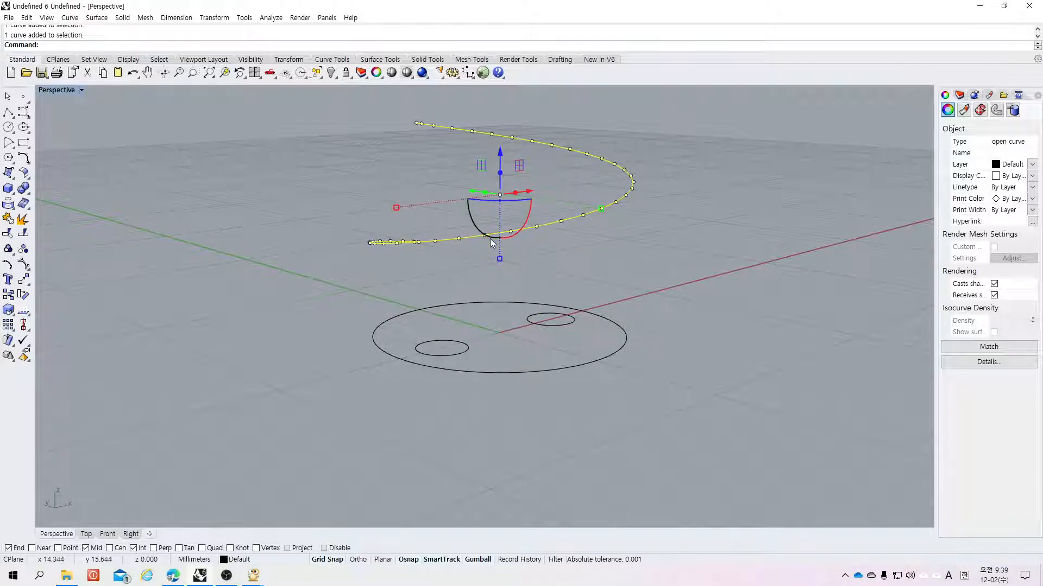
Step: Orbit the perspective view to examine the helix and the base circles
left_click(657, 320)
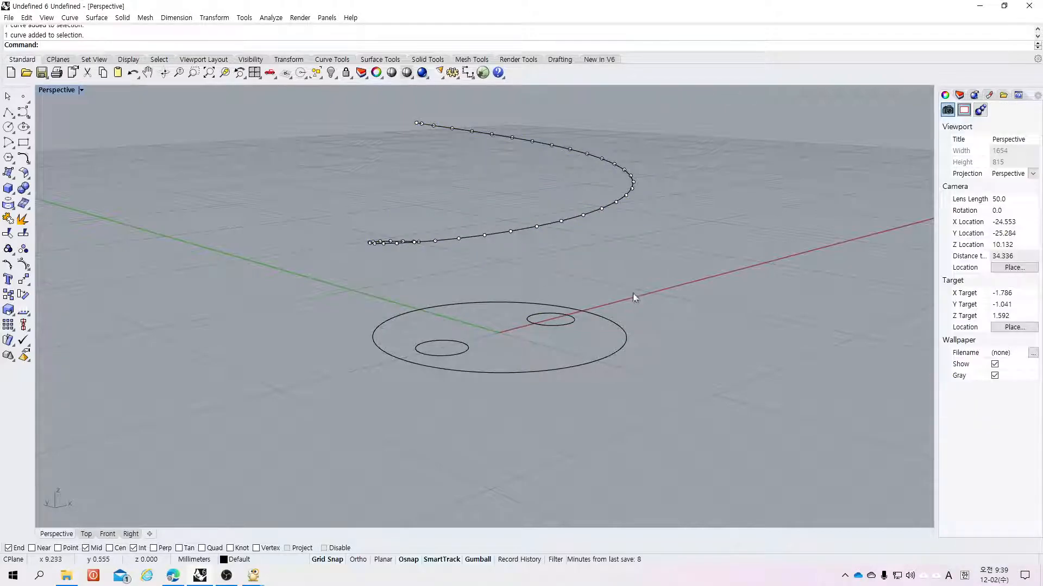
right_click_drag(641, 291, 538, 299)
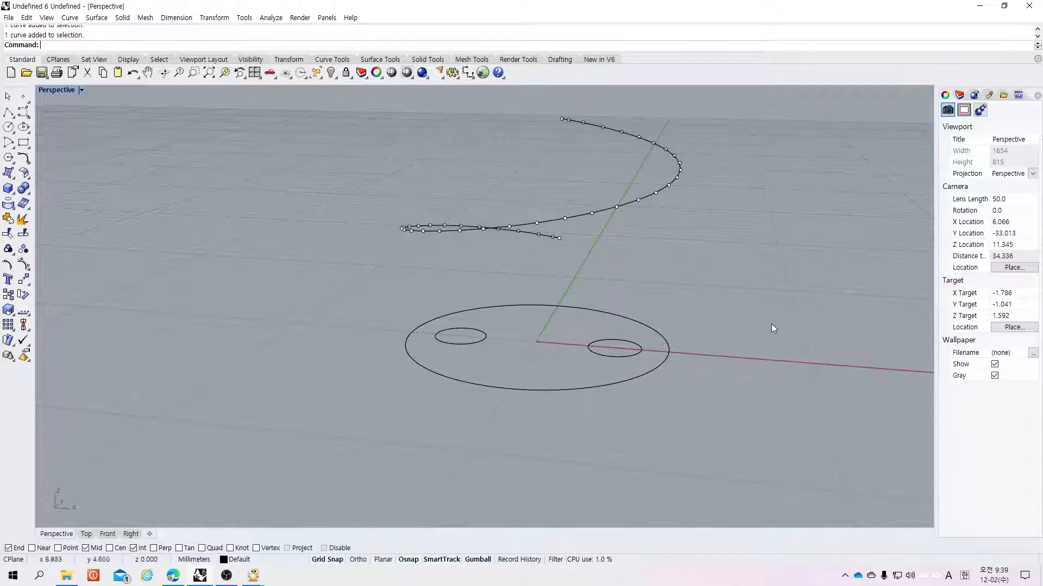
right_click_drag(775, 299, 615, 396)
left_click(629, 390)
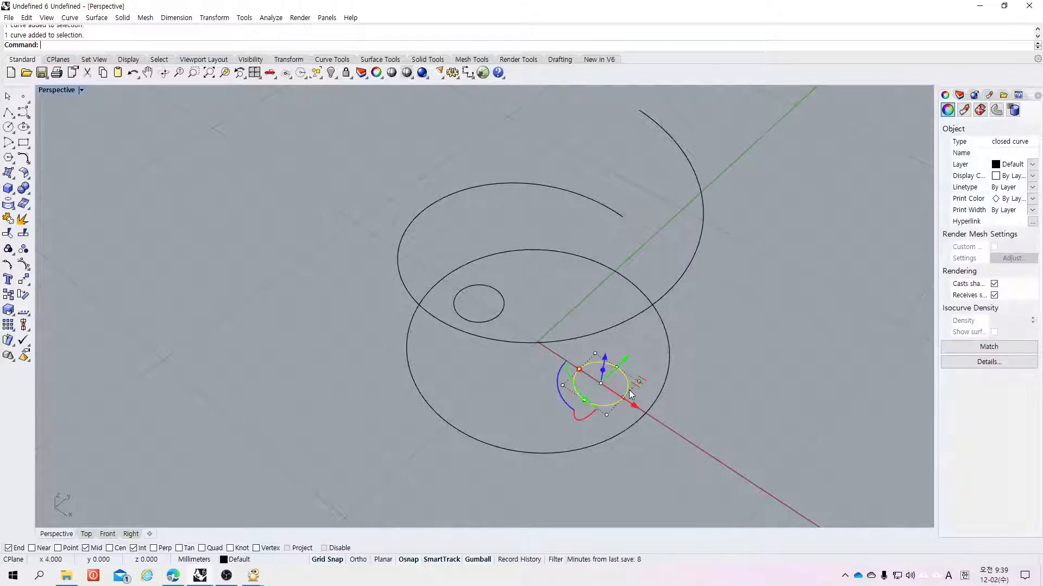
right_click_drag(675, 393, 692, 278)
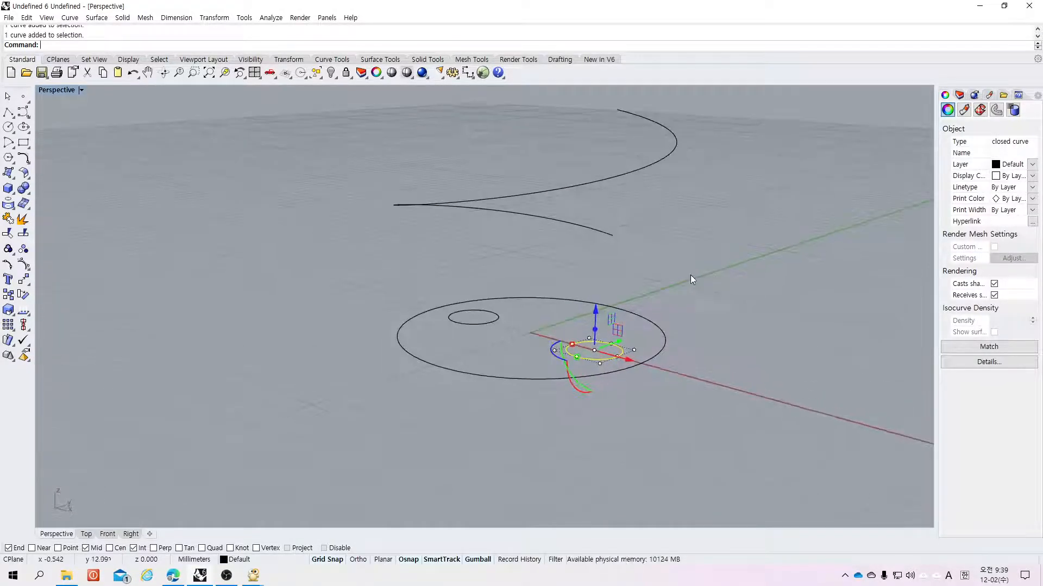
left_click(129, 125)
Step: Draw two vertical lines in the perspective view, then delete both
left_click(11, 117)
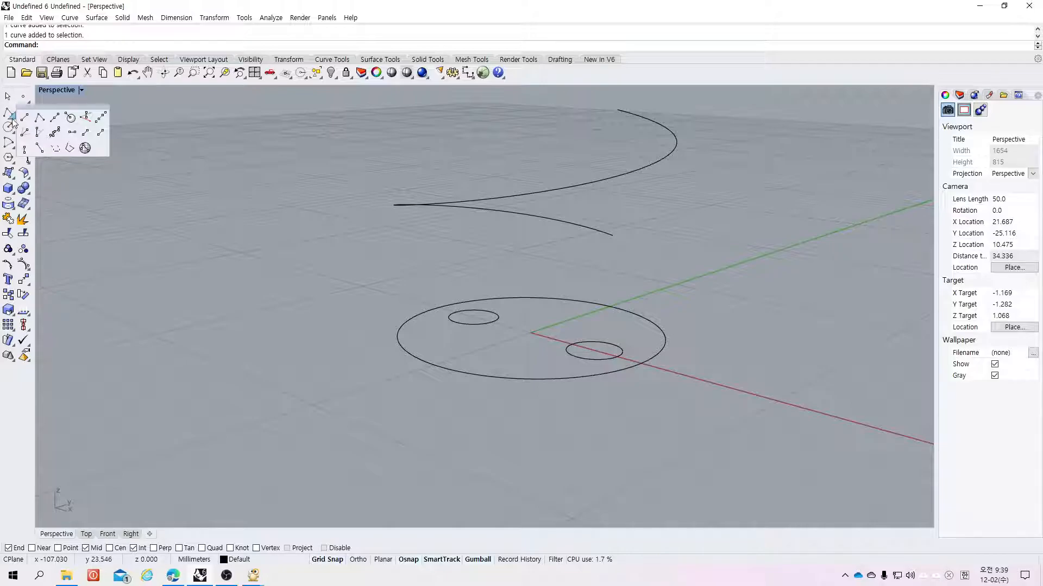
left_click(88, 121)
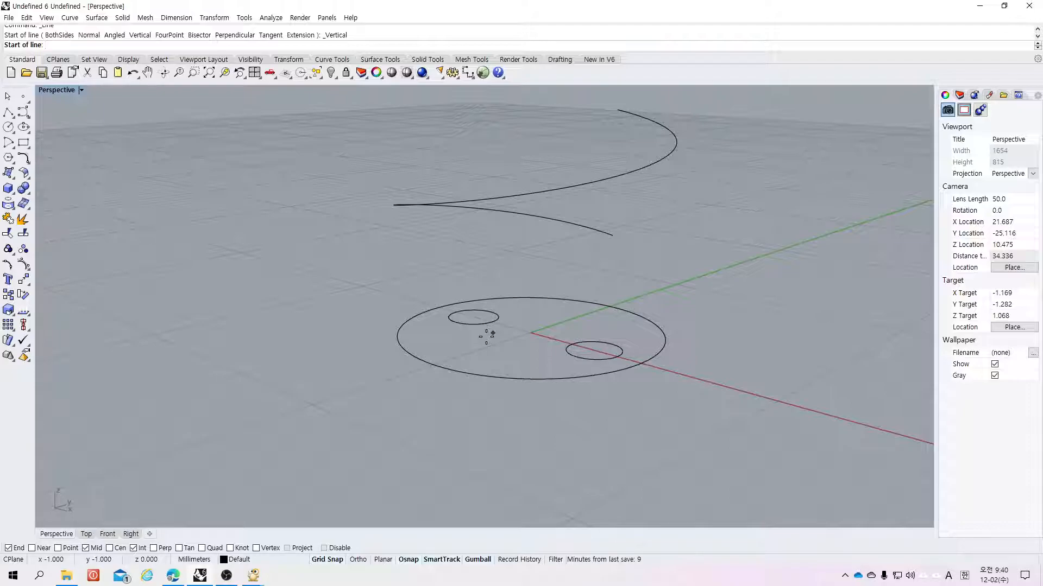
left_click(365, 387)
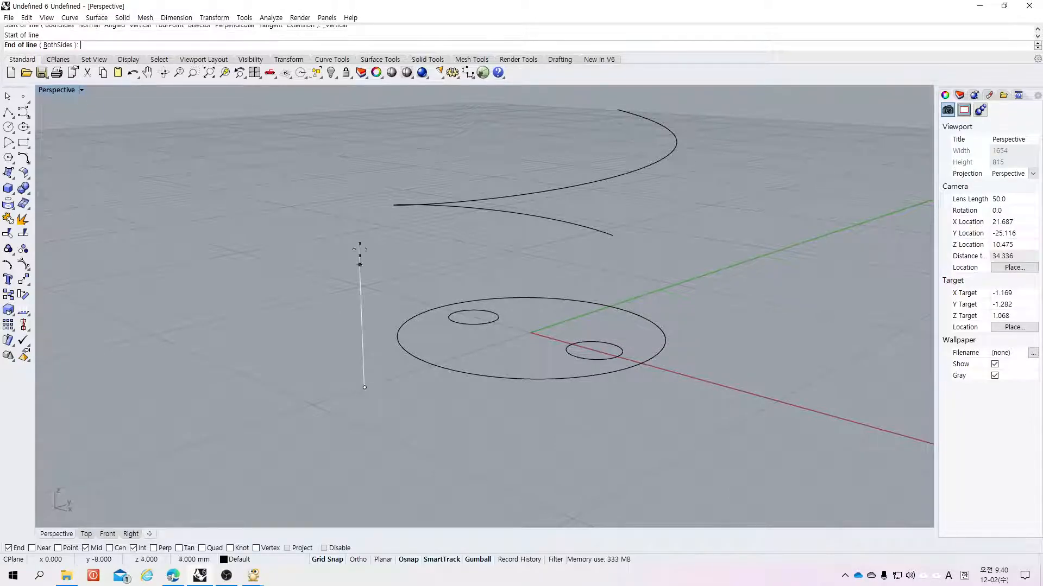
left_click(357, 201)
right_click(412, 410)
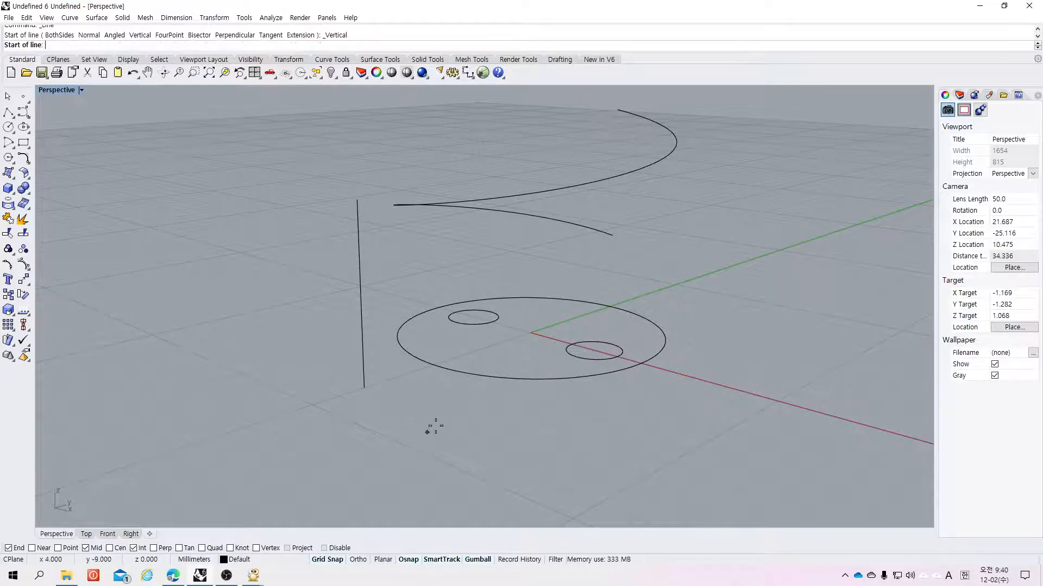
left_click(429, 413)
left_click(425, 175)
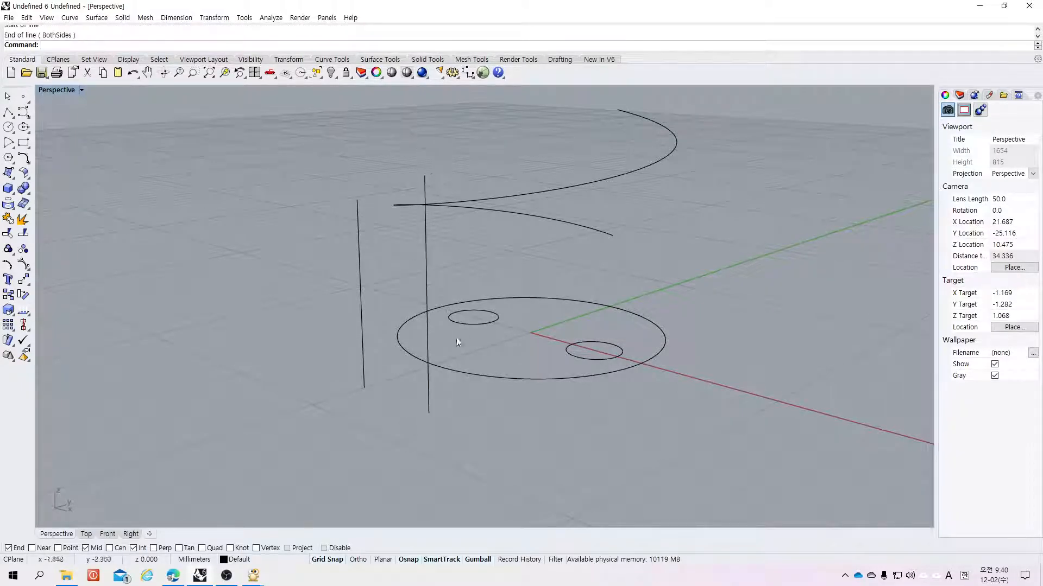
left_click_drag(455, 285, 271, 268)
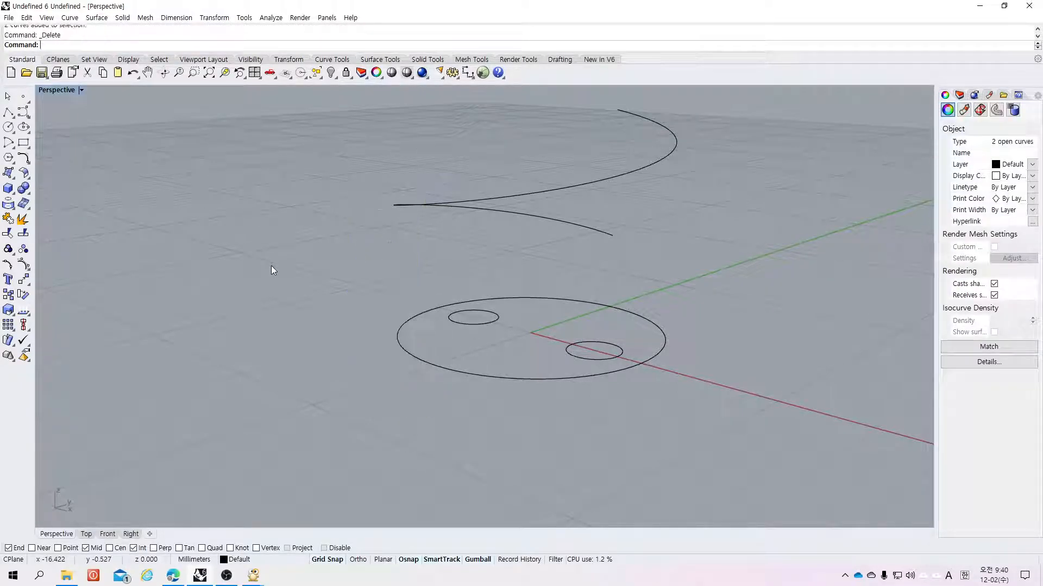
key("Delete")
Step: Enable the Center object snap and restore the four-viewport layout
right_click(272, 264)
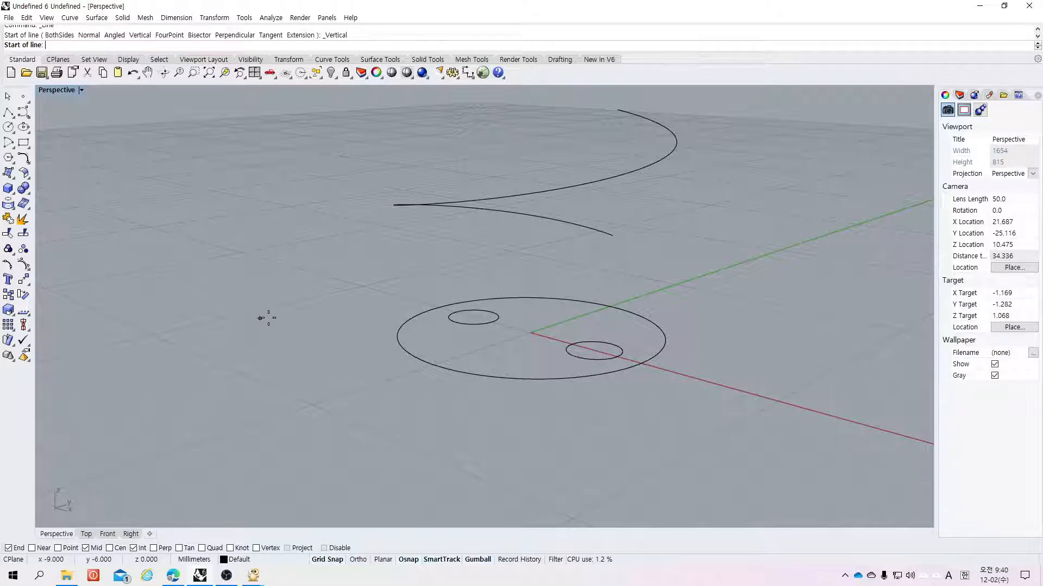
scroll(596, 373, "down", 3)
scroll(177, 500, "up", 2)
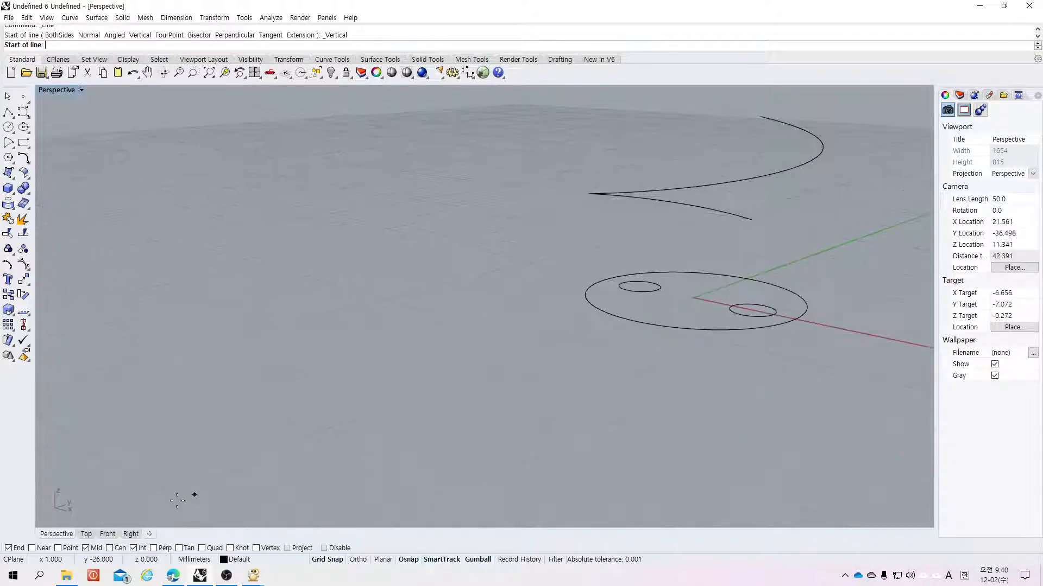
left_click(108, 534)
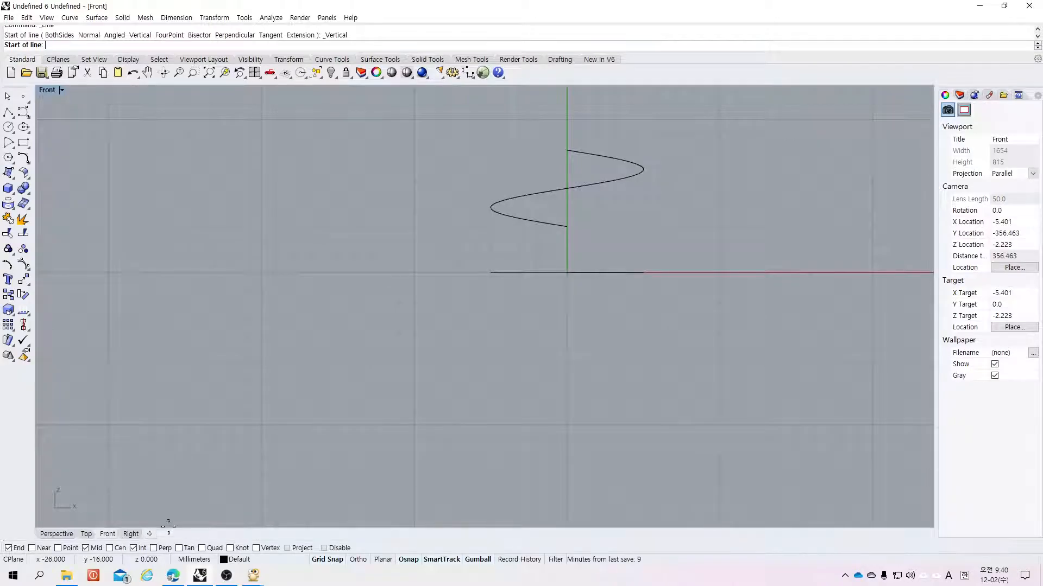
left_click(109, 549)
double_click(48, 91)
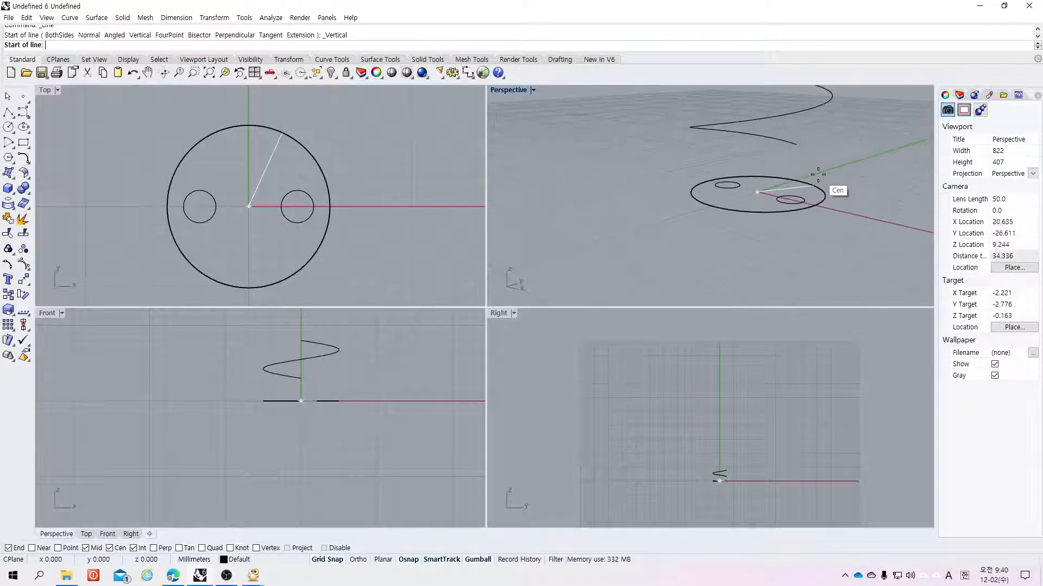
scroll(818, 174, "up", 5)
Step: Draw vertical lines down from the right small circle's center and from the x-axis, then delete both
left_click(765, 227)
left_click(759, 273)
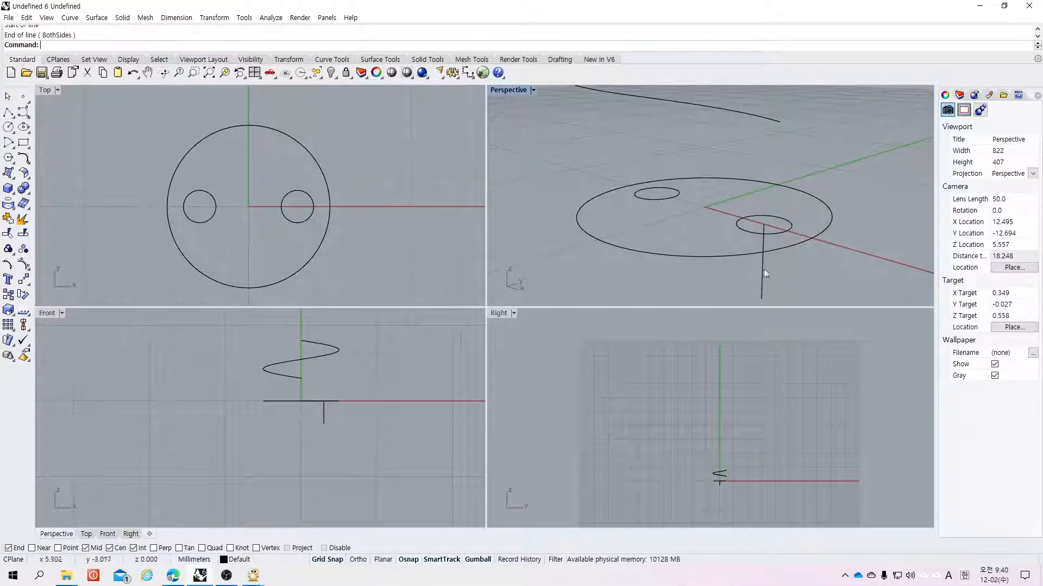
left_click(11, 116)
left_click(85, 117)
left_click(411, 206)
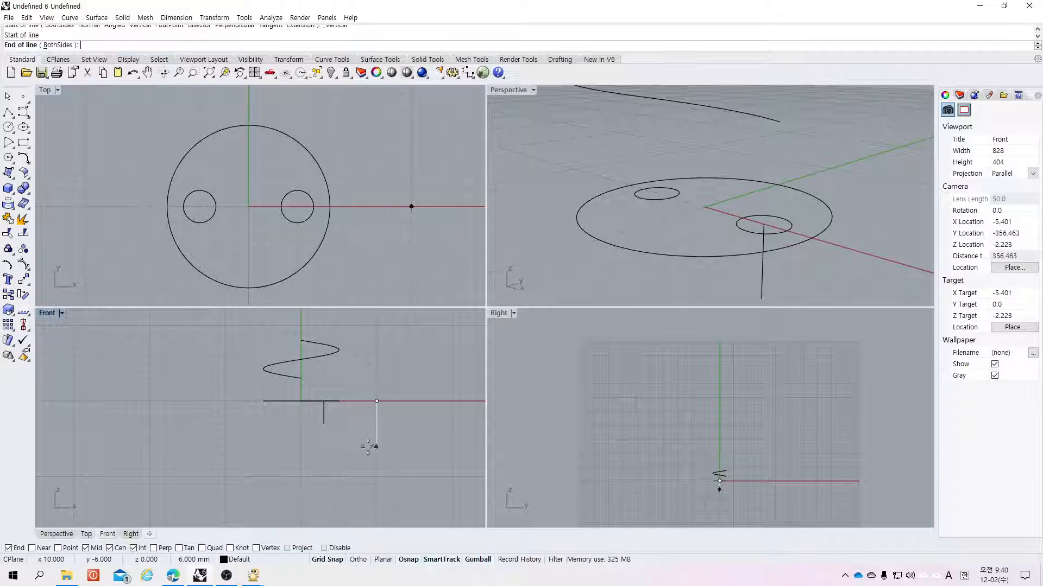
left_click(376, 477)
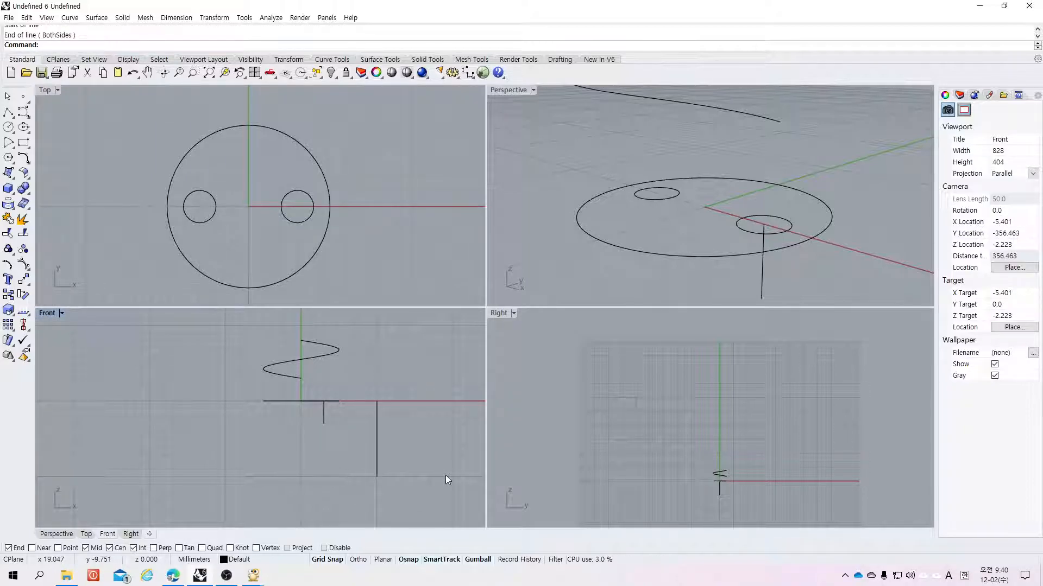
left_click(375, 452)
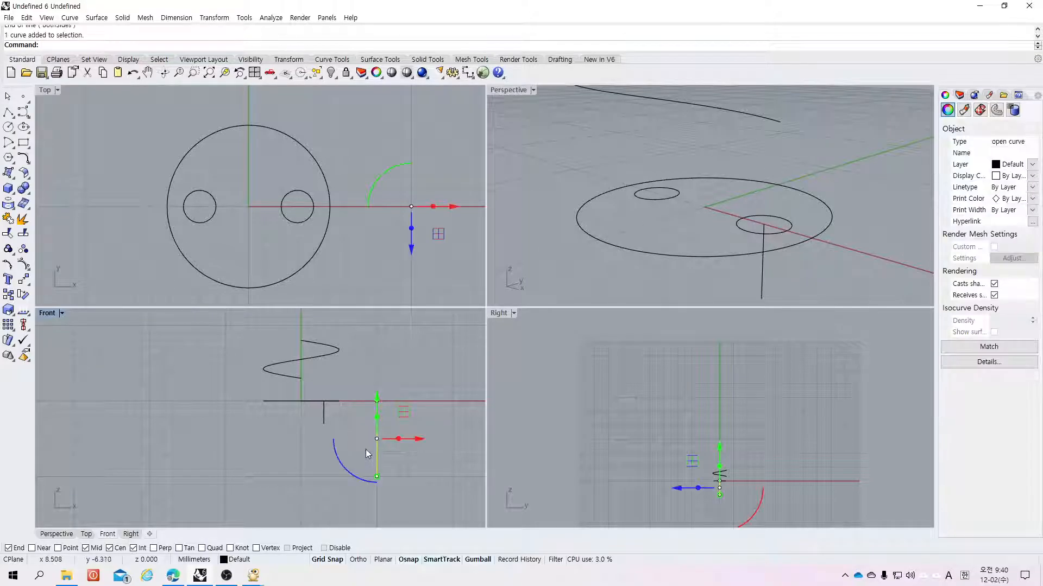
key("Delete")
left_click(763, 282)
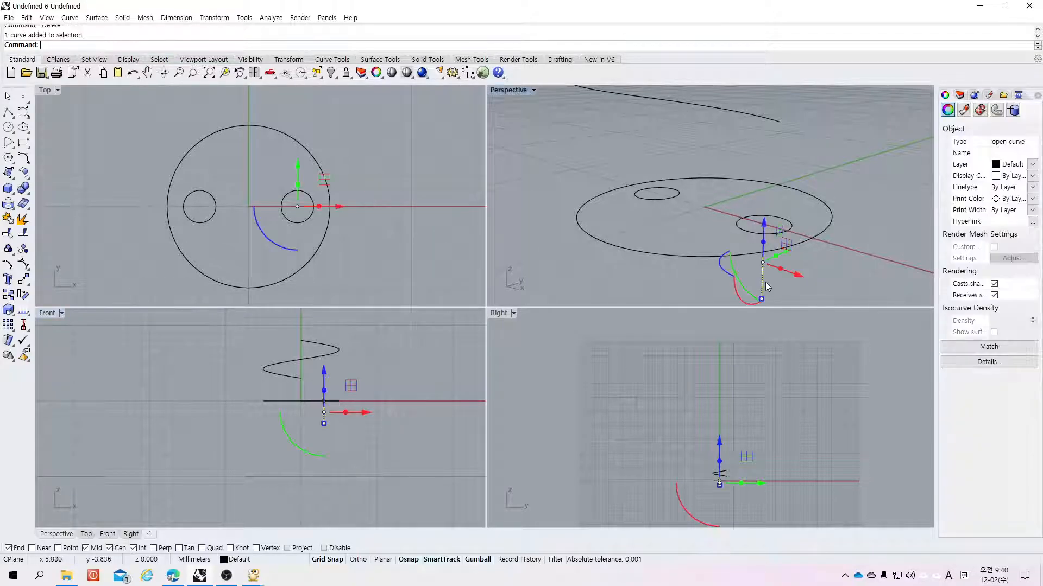
key("Delete")
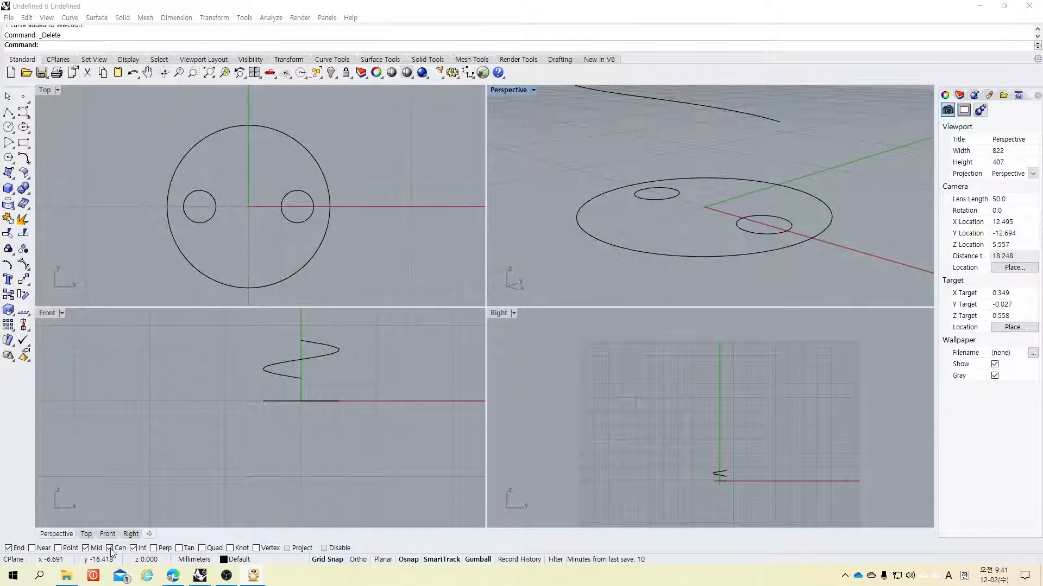
Step: Enable the Quad object snap and keep object snapping active
left_click(201, 548)
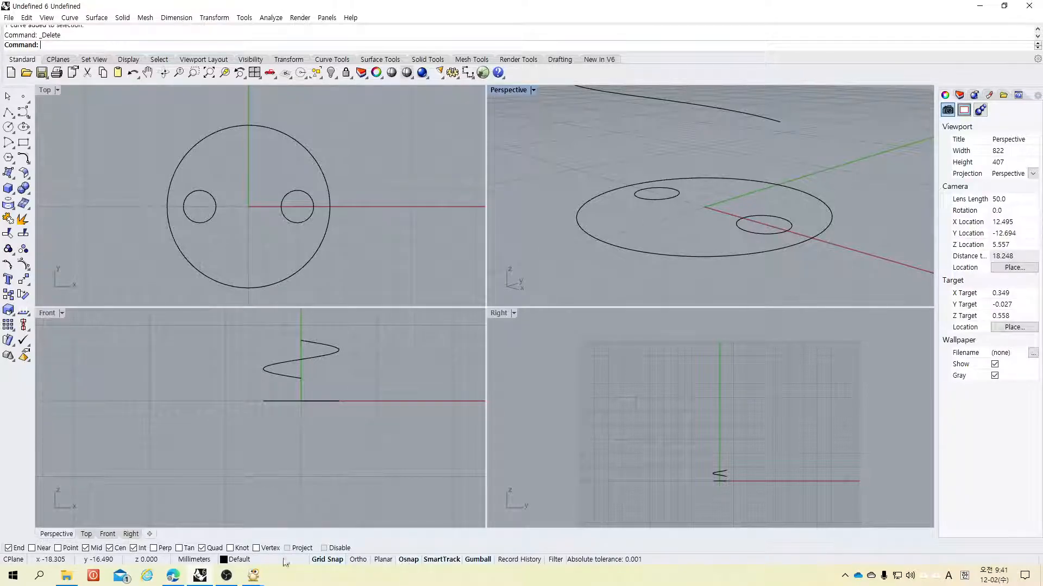
left_click(412, 561)
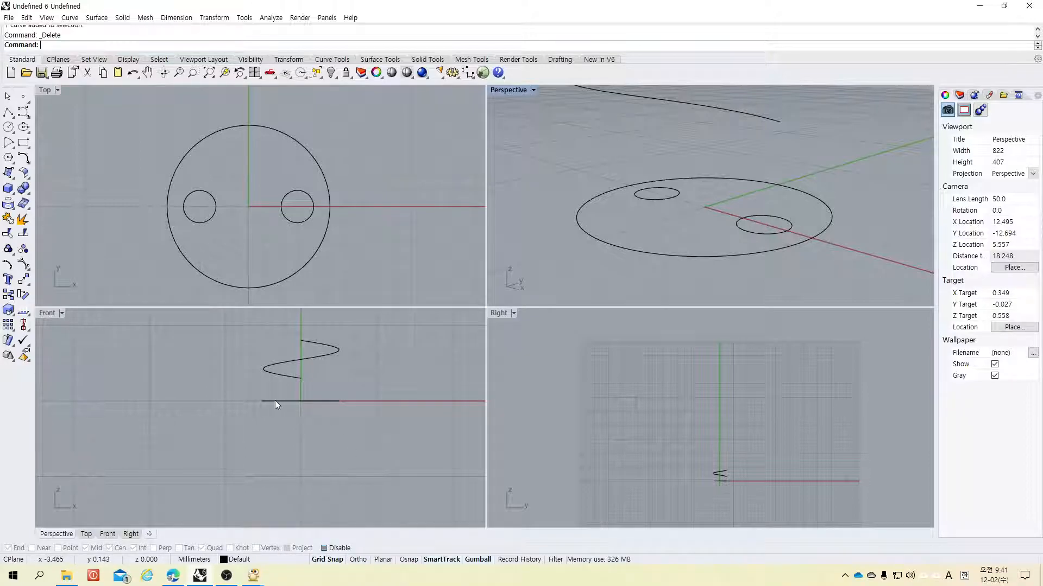
left_click(8, 111)
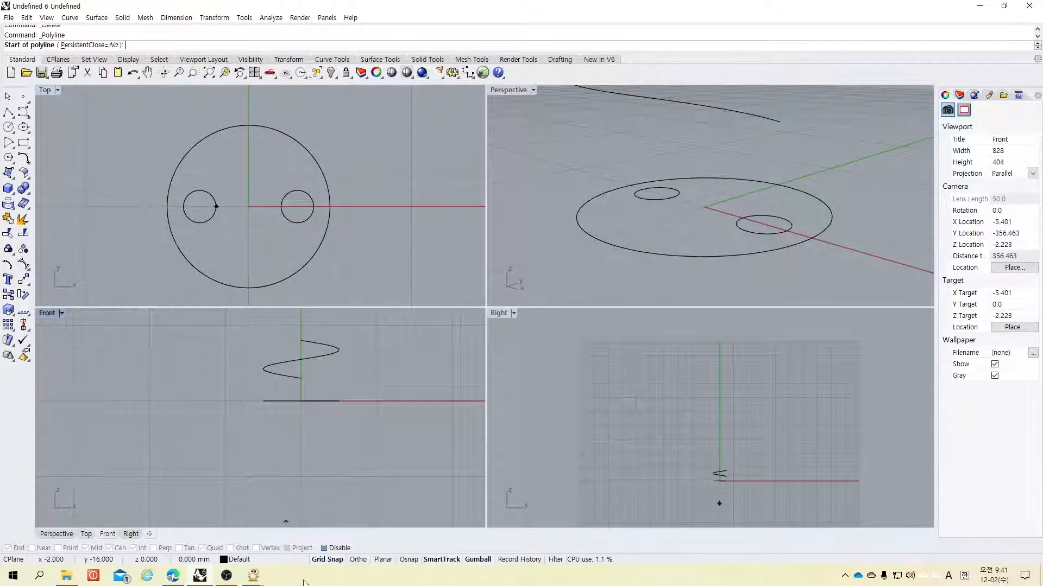
left_click(412, 560)
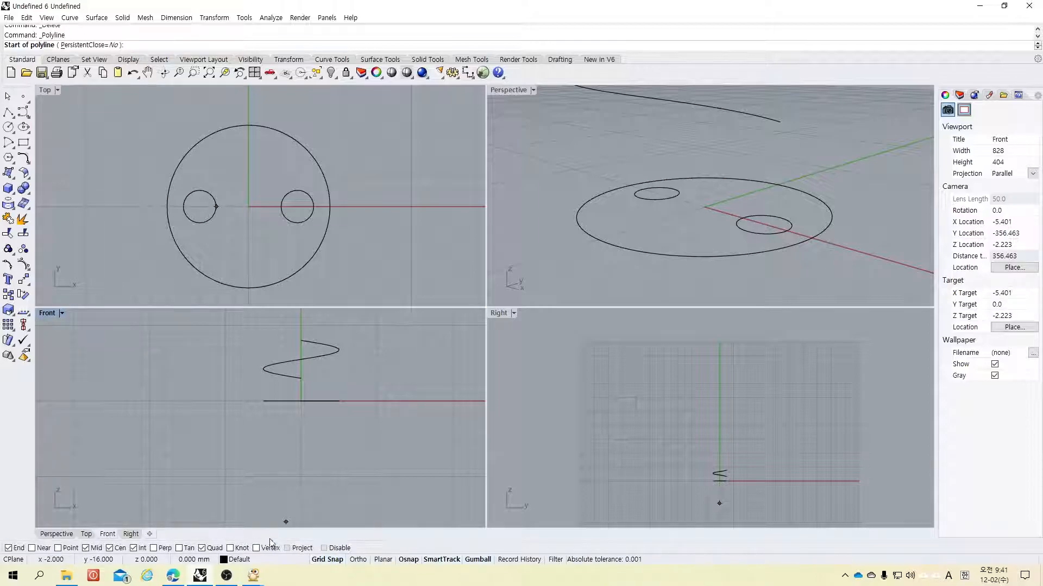
left_click(324, 548)
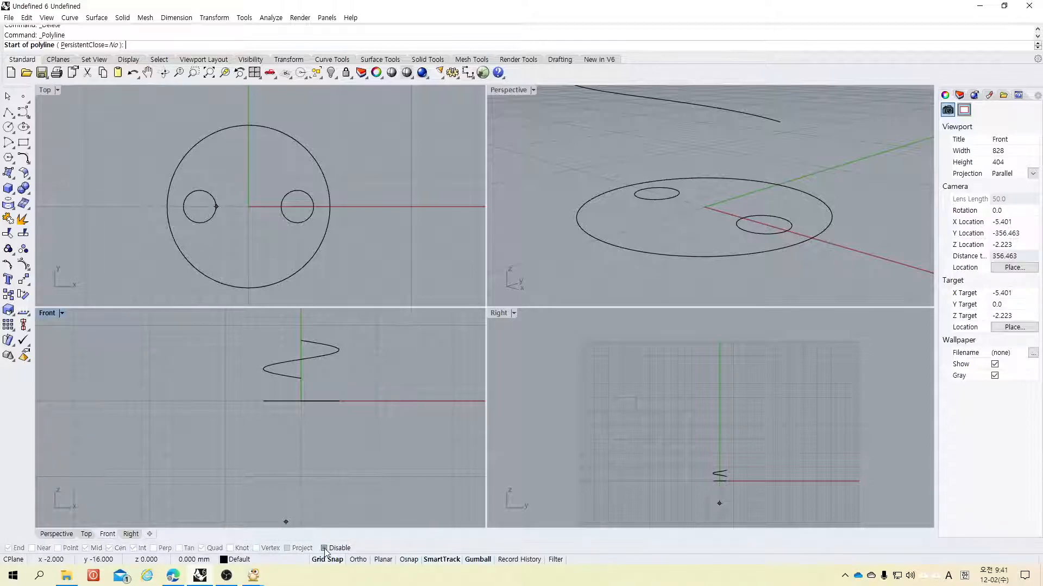
left_click(325, 549)
left_click(324, 548)
left_click(324, 549)
left_click(324, 549)
left_click(325, 549)
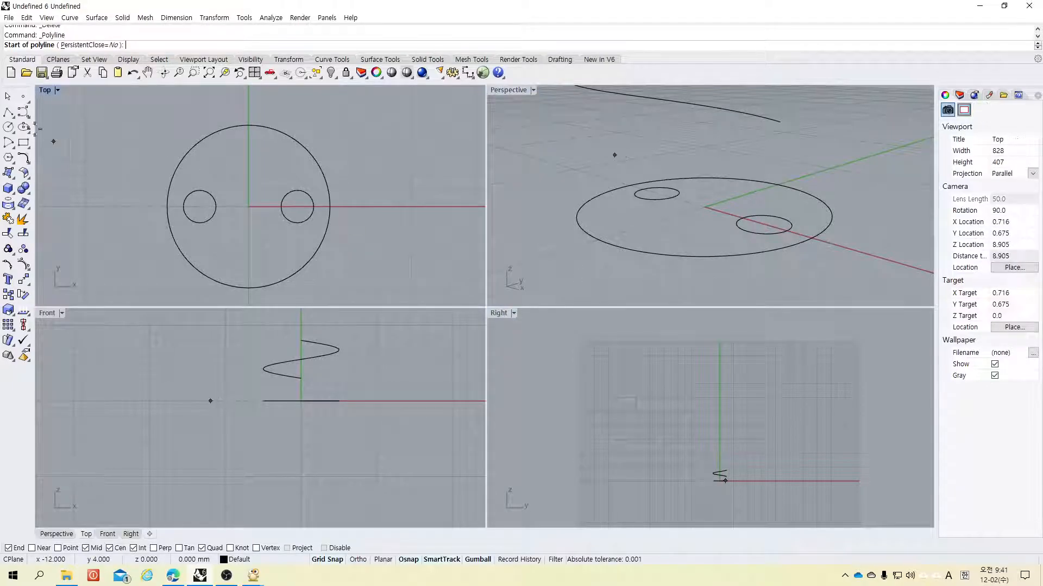
Step: Draw a vertical line downward from the right small circle's center
left_click(12, 117)
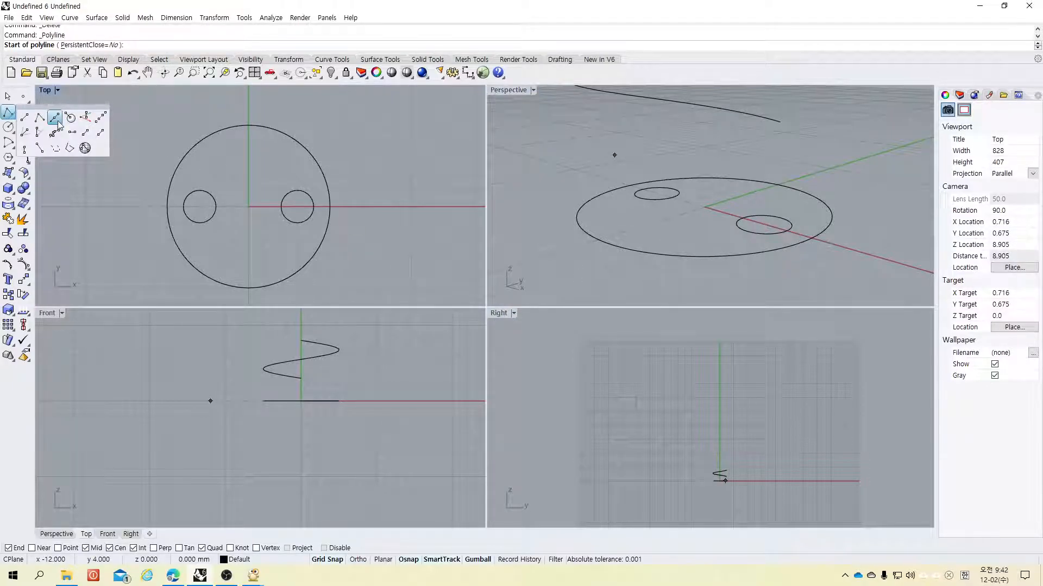
left_click(85, 118)
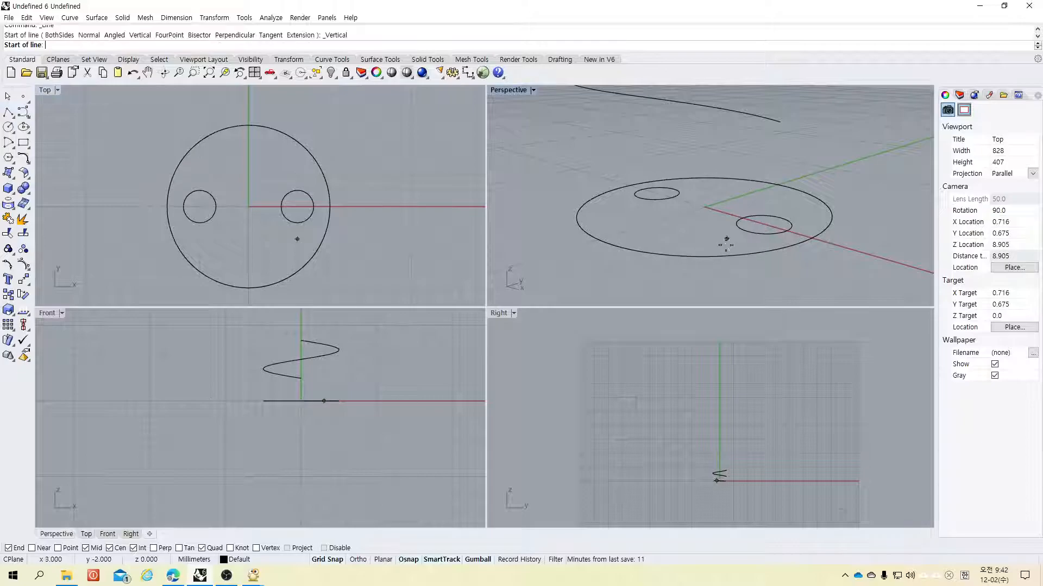
left_click(763, 224)
left_click(762, 298)
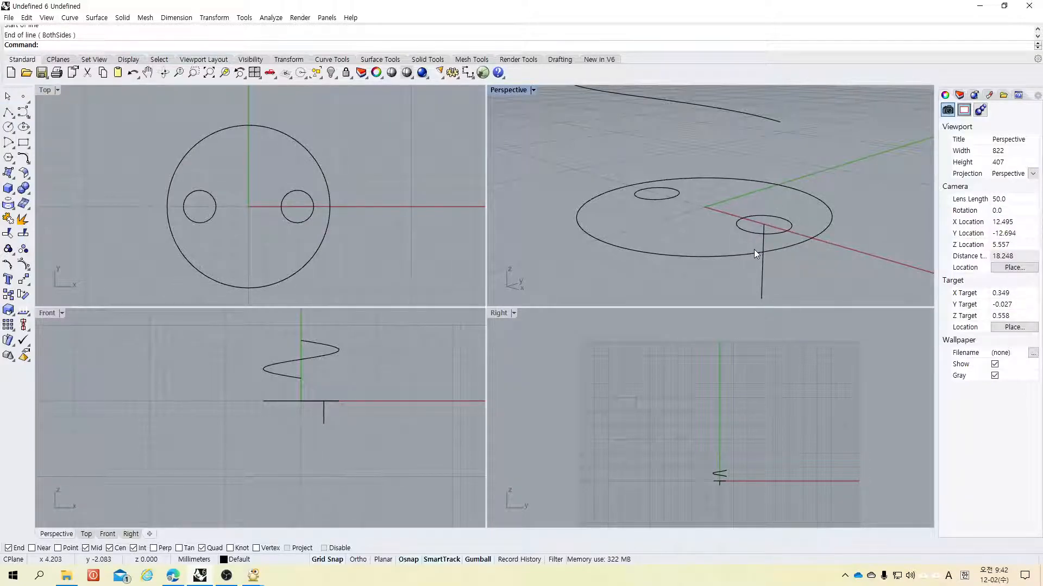
Step: Maximize the perspective view and tear off the Curve Tools palette as a floating panel
scroll(734, 217, "down", 4)
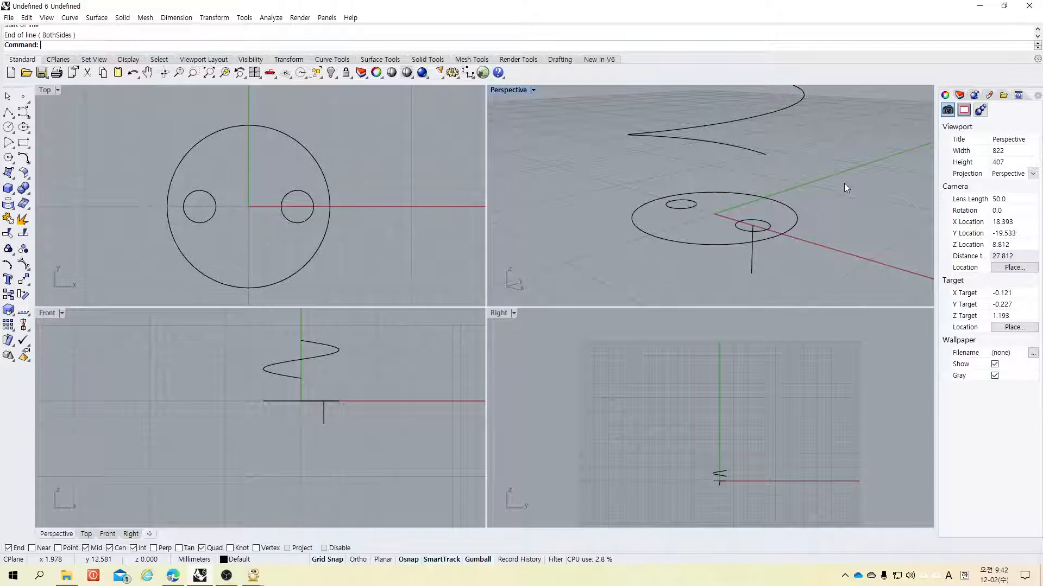
right_click_drag(834, 158, 813, 172)
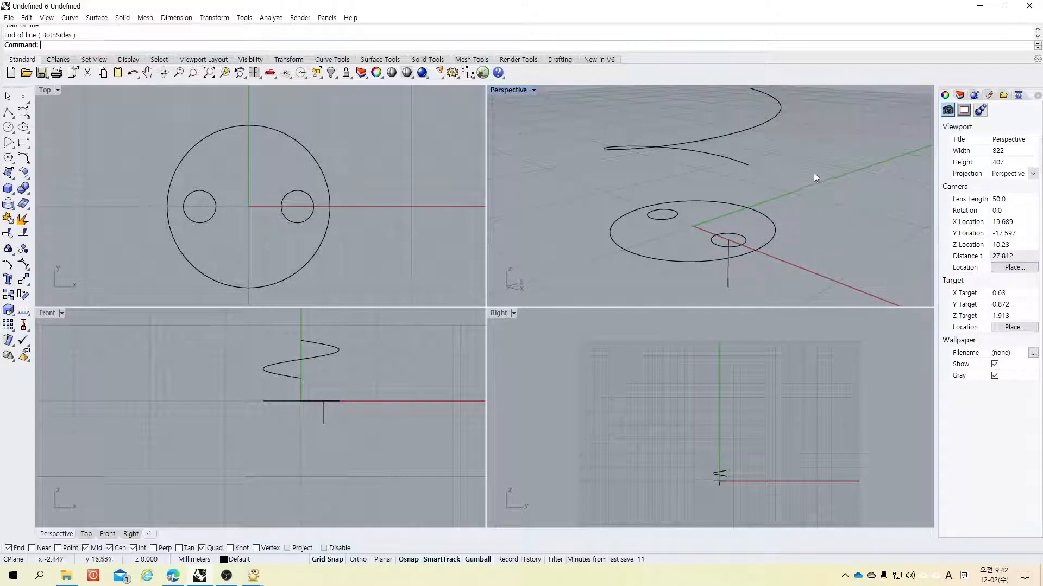
double_click(507, 92)
right_click_drag(730, 251, 667, 264, "shift")
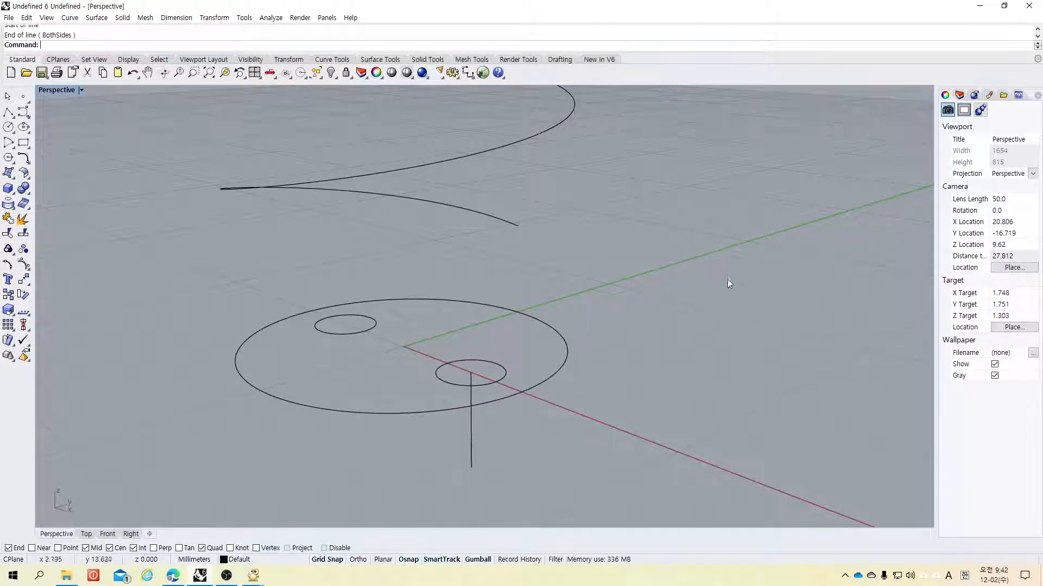
right_click_drag(743, 302, 546, 304)
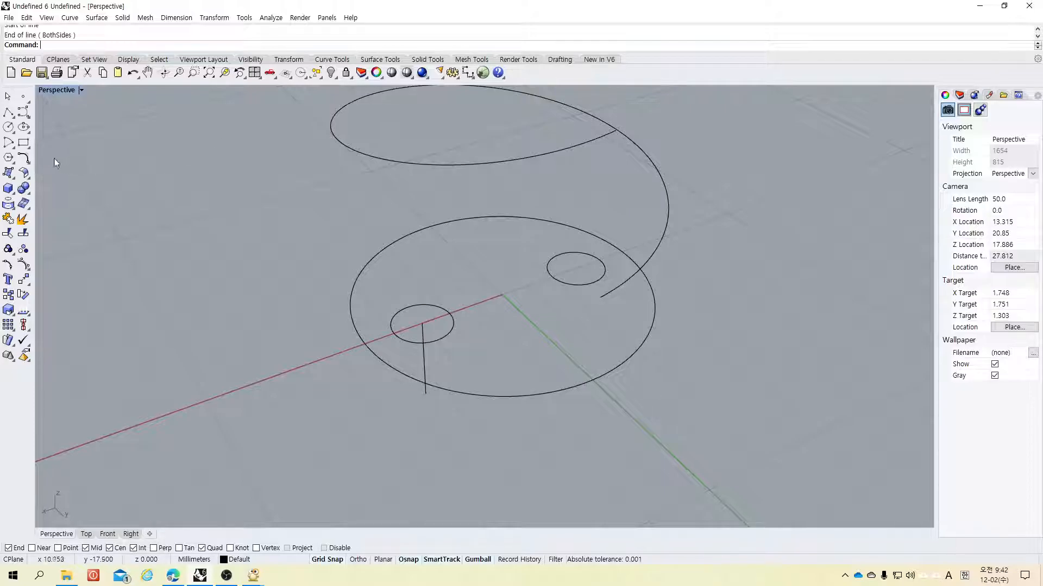
left_click(25, 161)
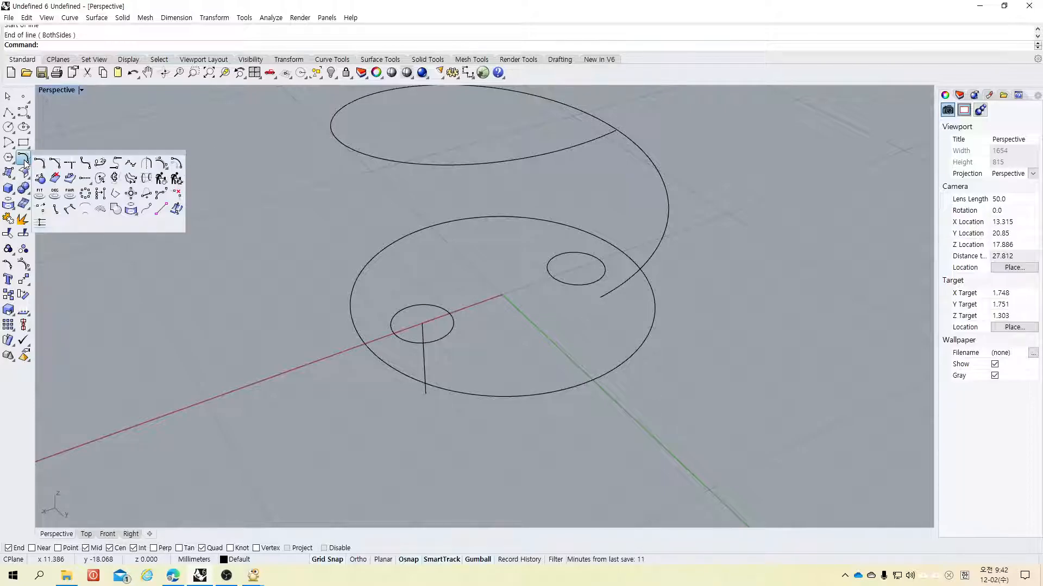
left_click_drag(47, 155, 47, 152)
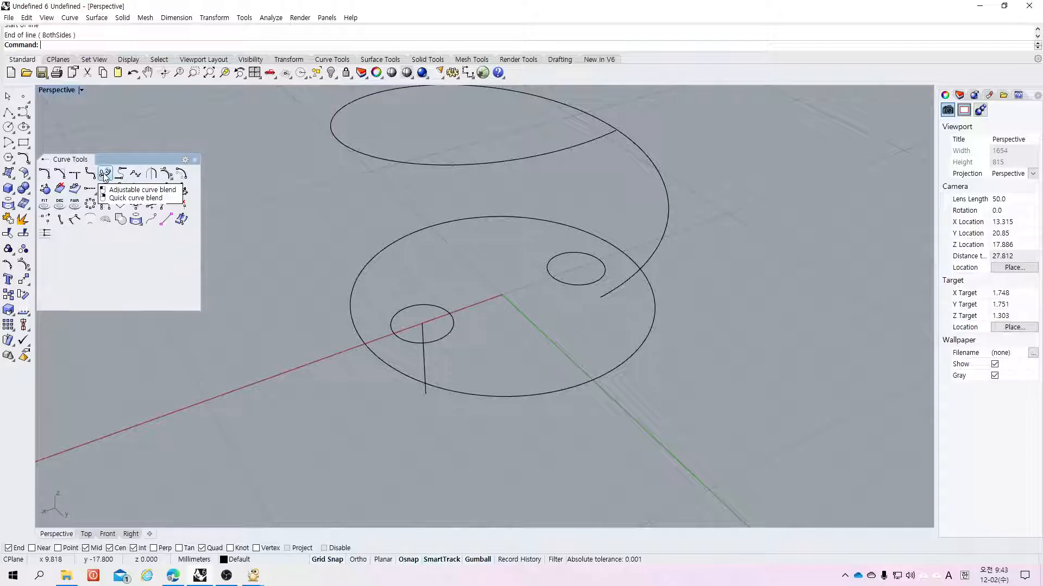
Step: Try an adjustable blend curve from the vertical line's top end to the helix's lower end, testing tangency and position continuity
left_click(105, 175)
left_click(426, 353)
left_click(604, 298)
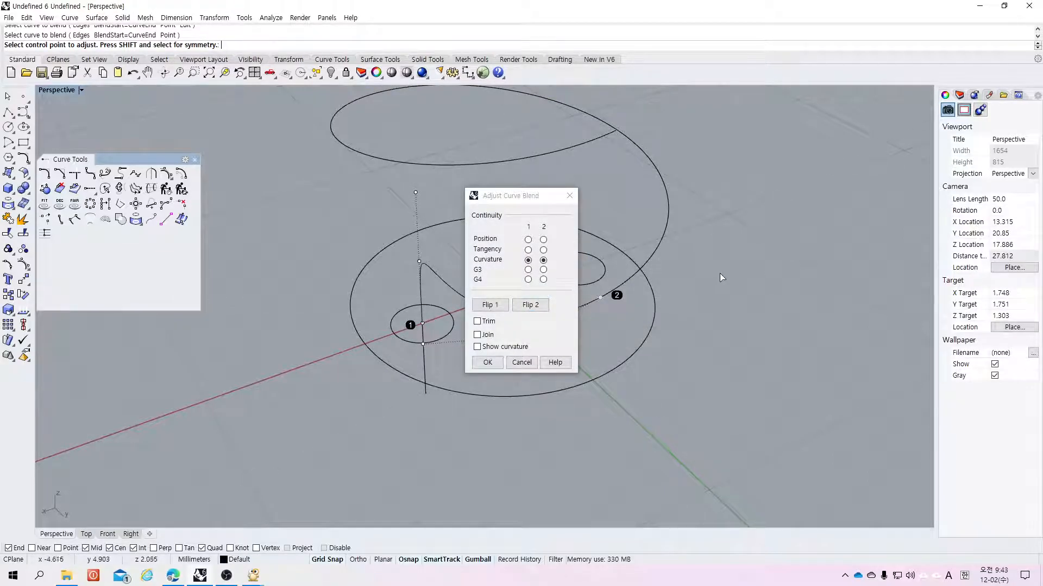
right_click_drag(626, 258, 752, 215)
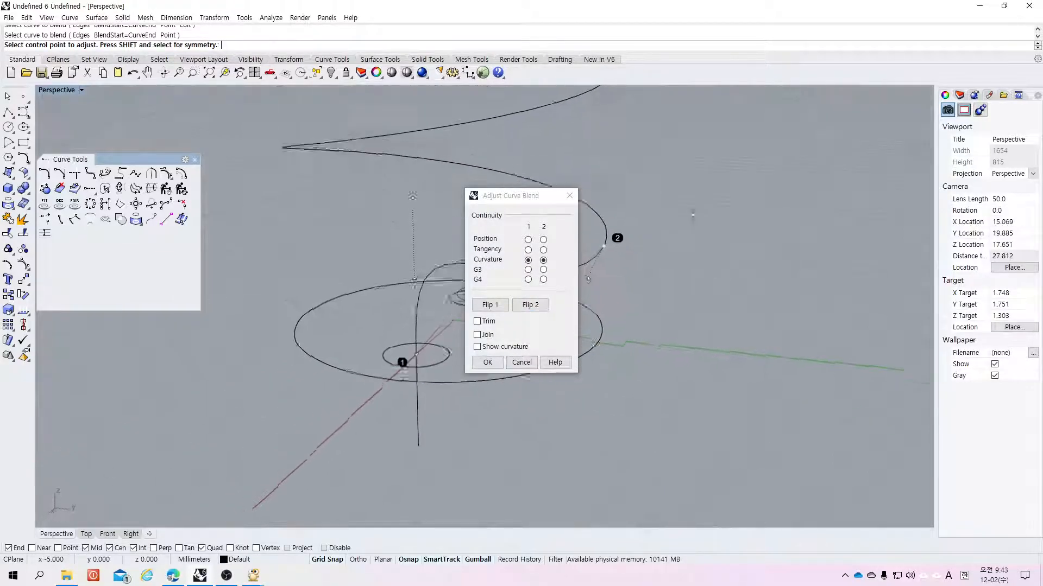
left_click_drag(515, 201, 258, 166)
right_click_drag(682, 289, 622, 277)
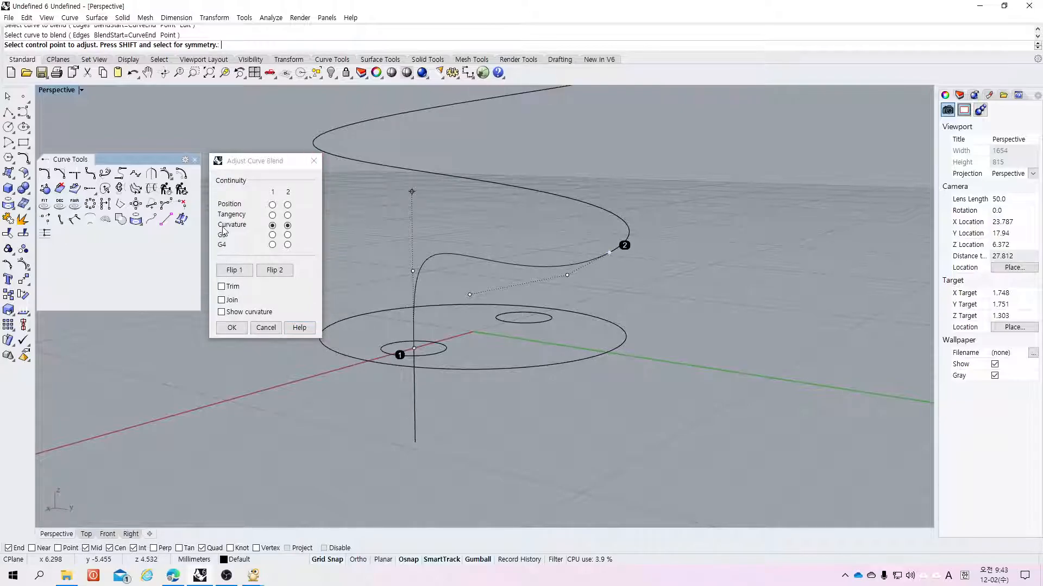
left_click(272, 215)
left_click(287, 215)
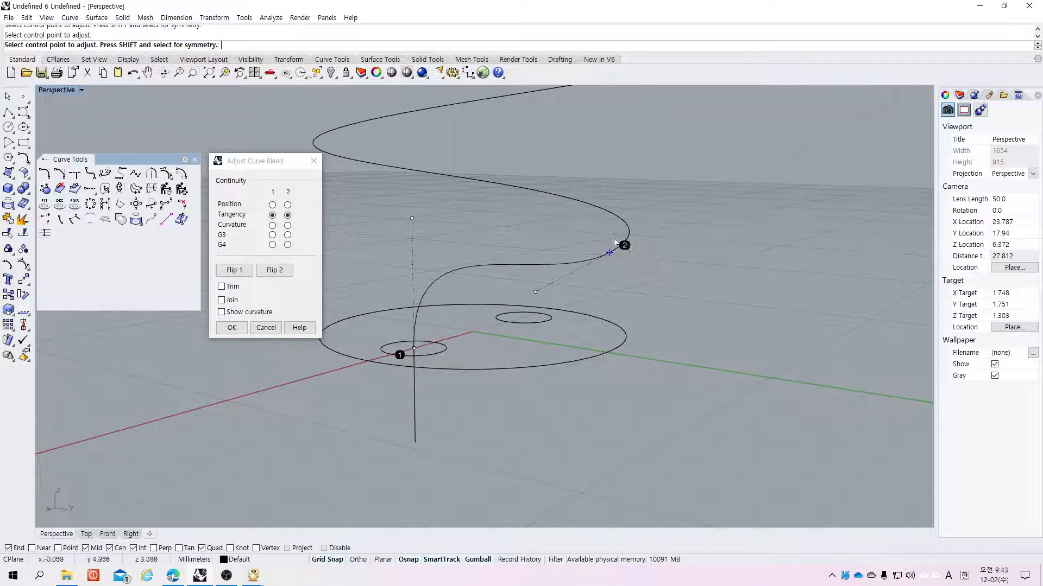
left_click(272, 205)
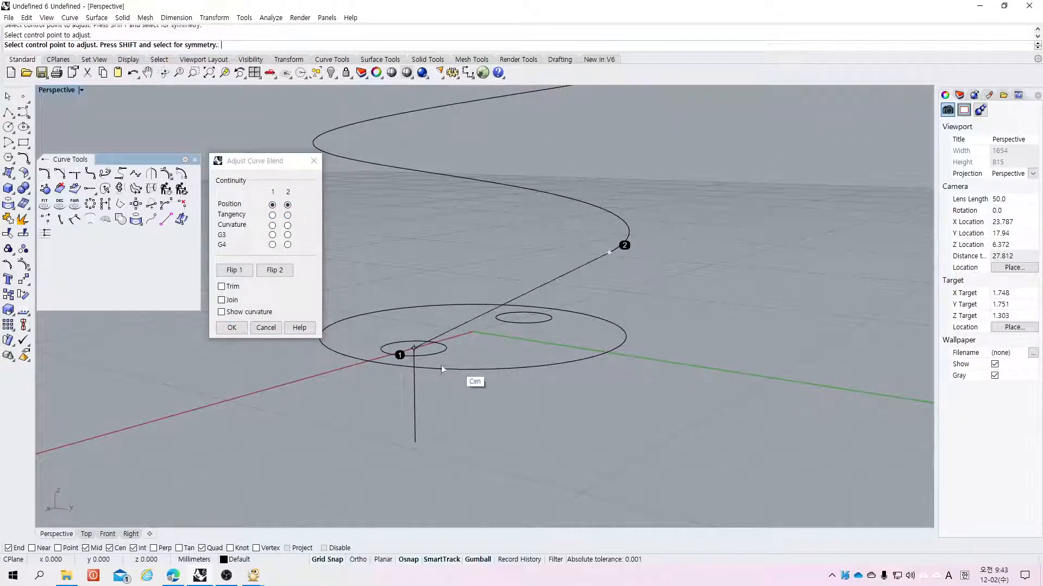
right_click_drag(662, 243, 705, 340)
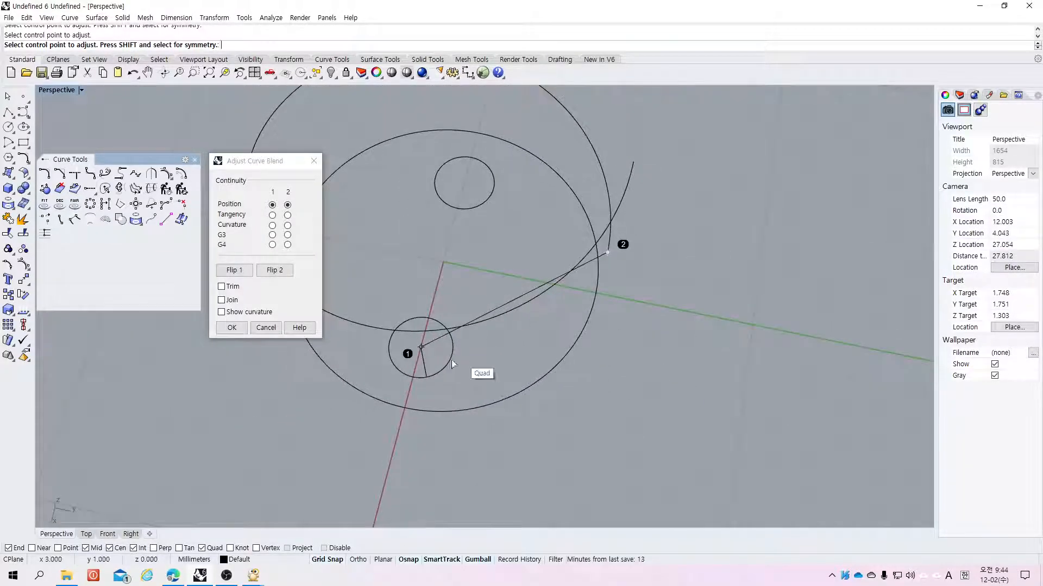
left_click(273, 215)
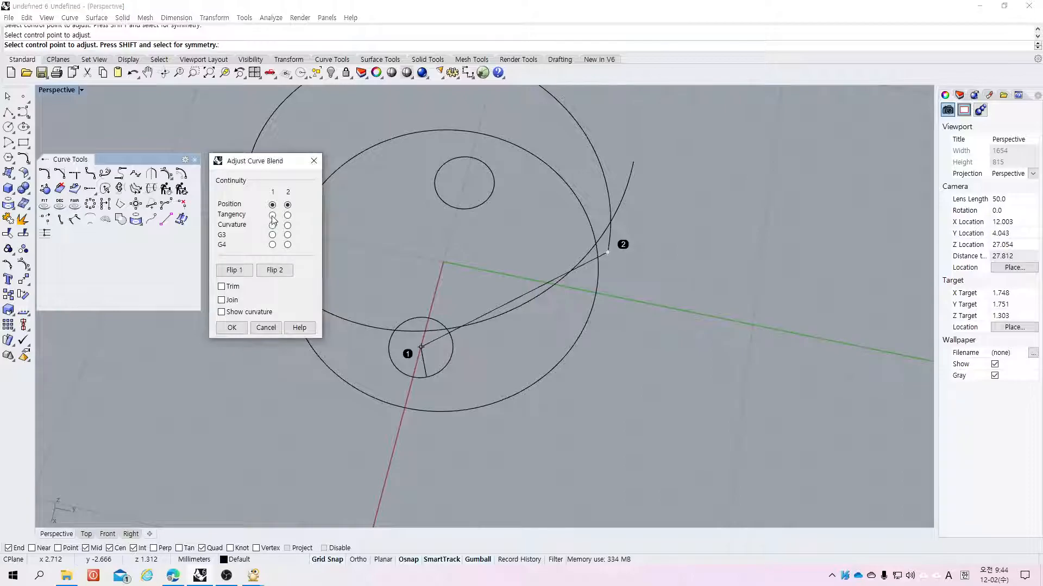
left_click(288, 216)
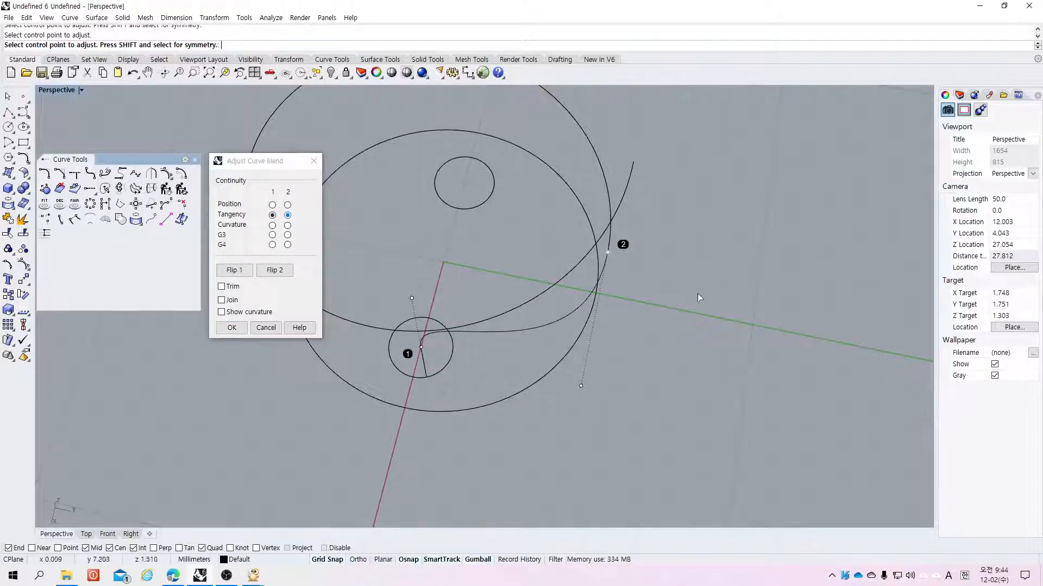
right_click_drag(744, 321, 625, 174, "shift")
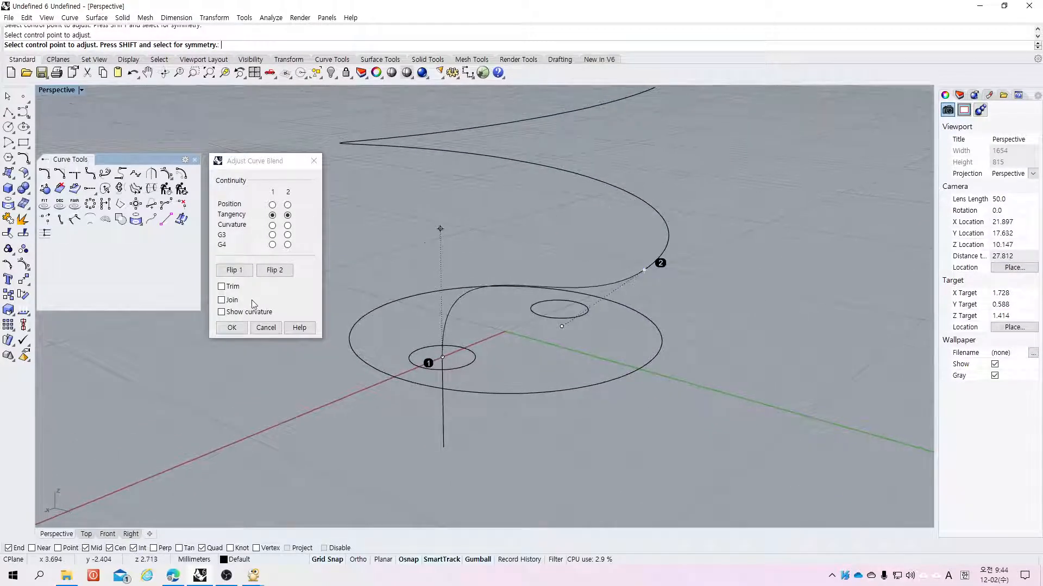
left_click(264, 328)
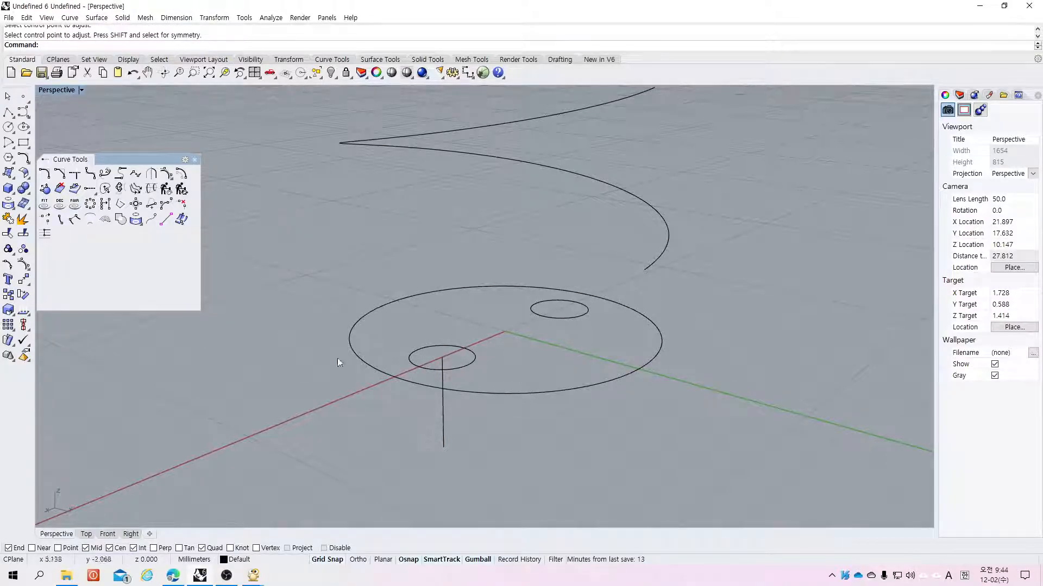
Step: Try an adjustable blend curve from the vertical line's bottom end to the helix's lower end
left_click(105, 174)
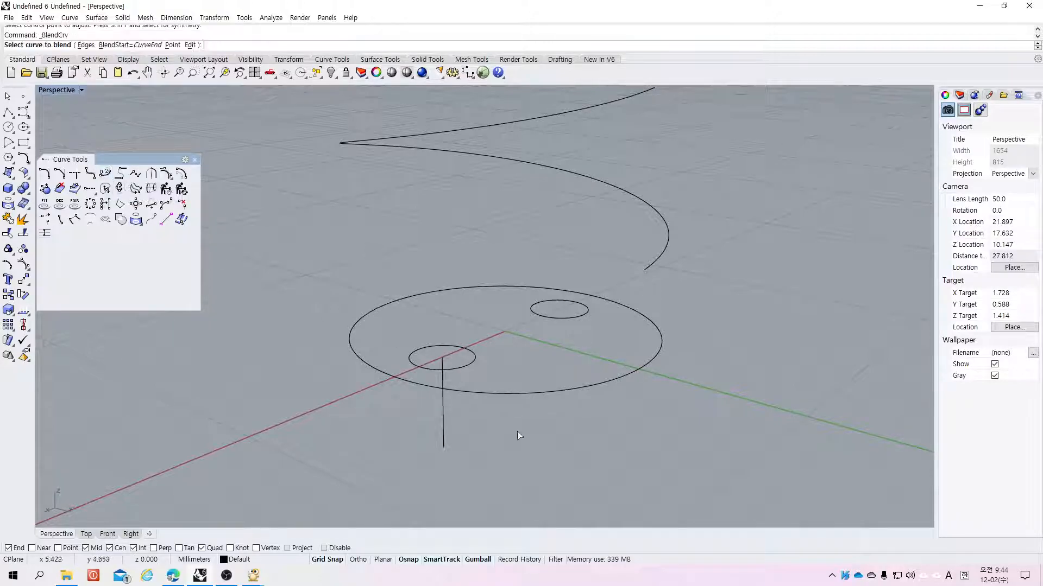
left_click(445, 436)
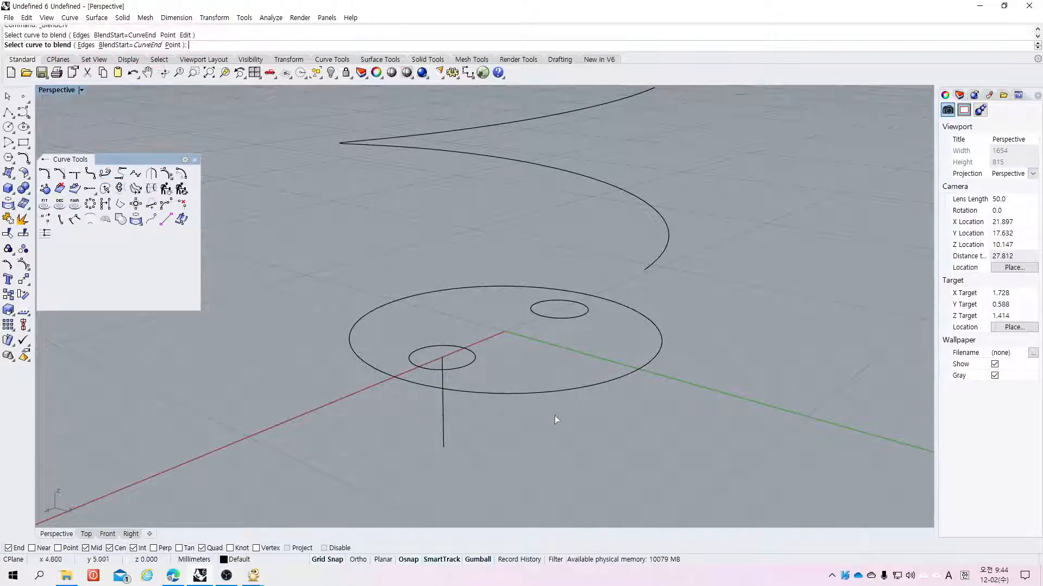
left_click(650, 267)
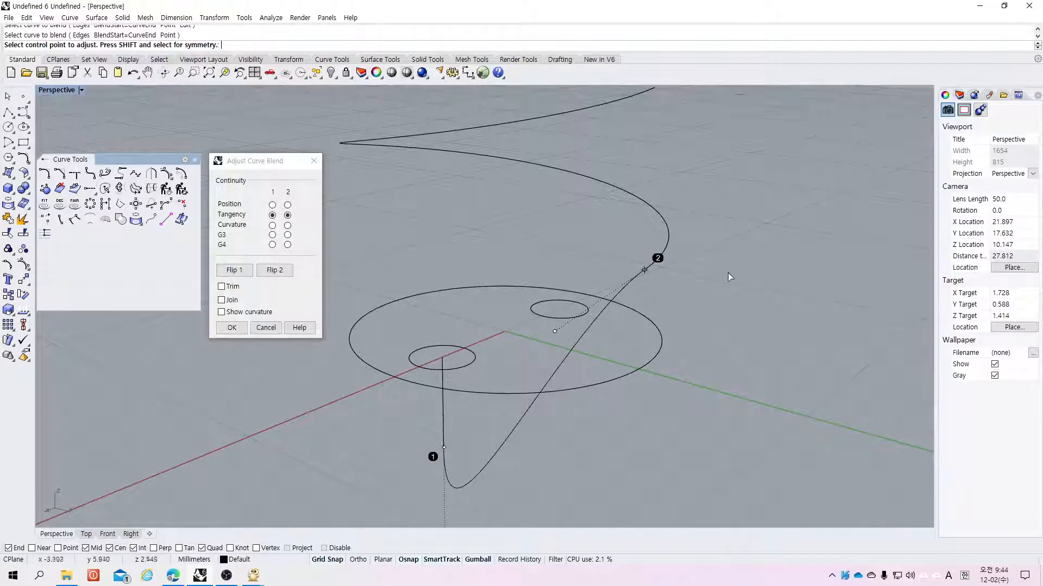
right_click_drag(745, 287, 768, 221)
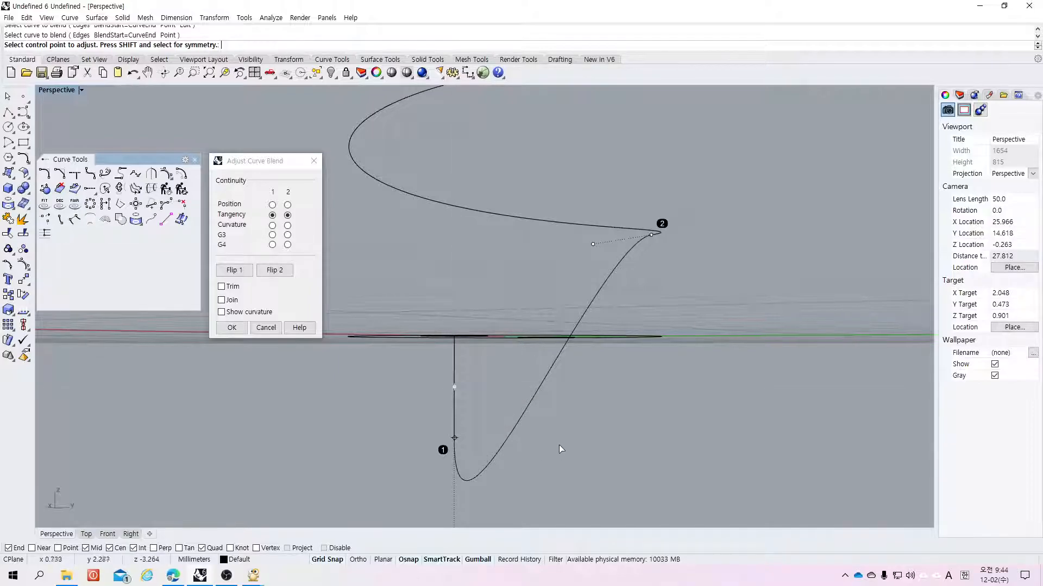
key("Escape")
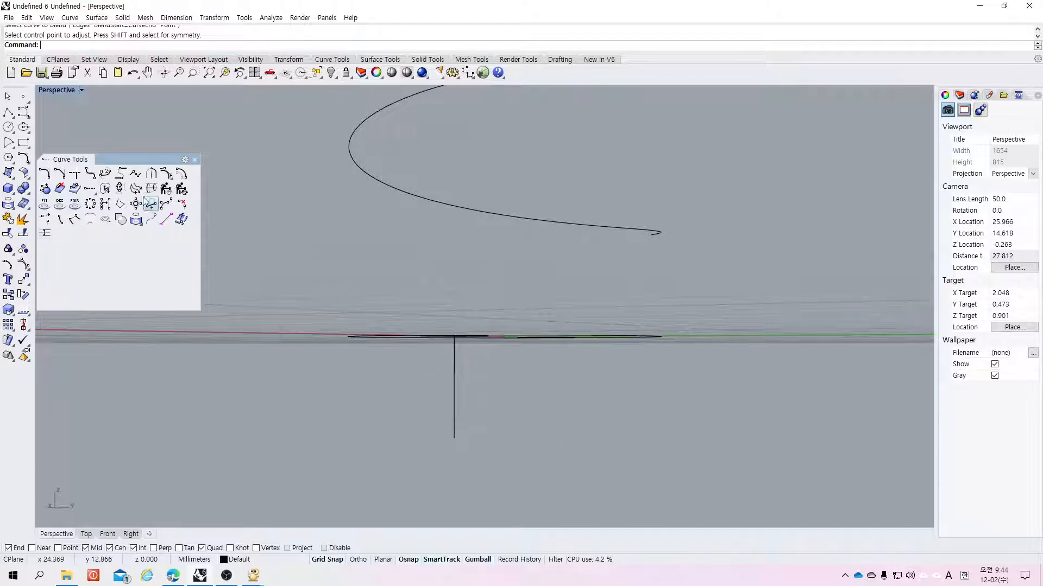
left_click(95, 178)
mouse_move(573, 328)
right_mouse_down("shift")
mouse_move(573, 340)
mouse_move(583, 331)
right_mouse_up("shift")
right_click_drag(581, 288, 549, 342)
left_click(463, 368)
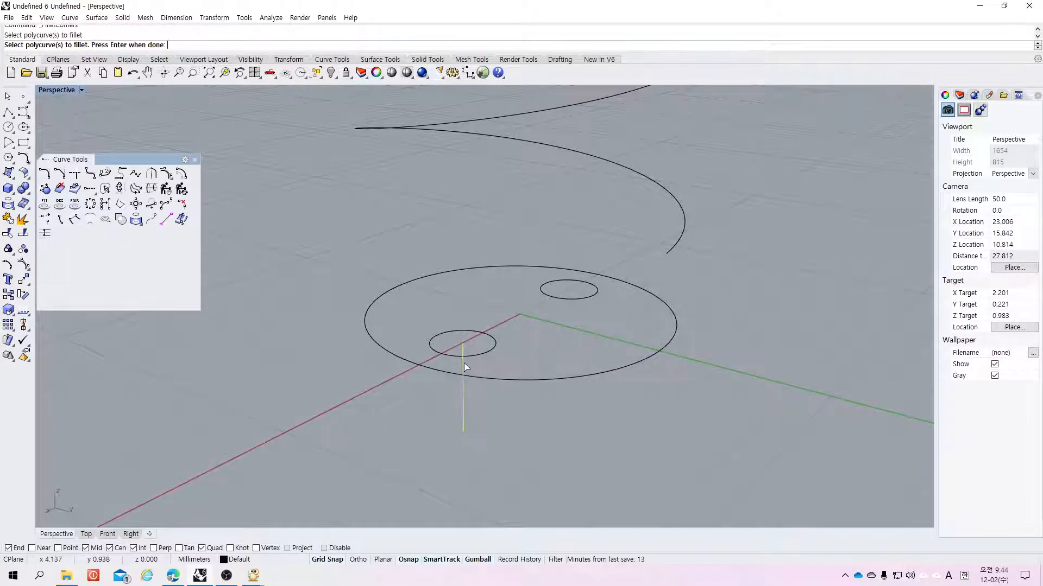
left_click(672, 255)
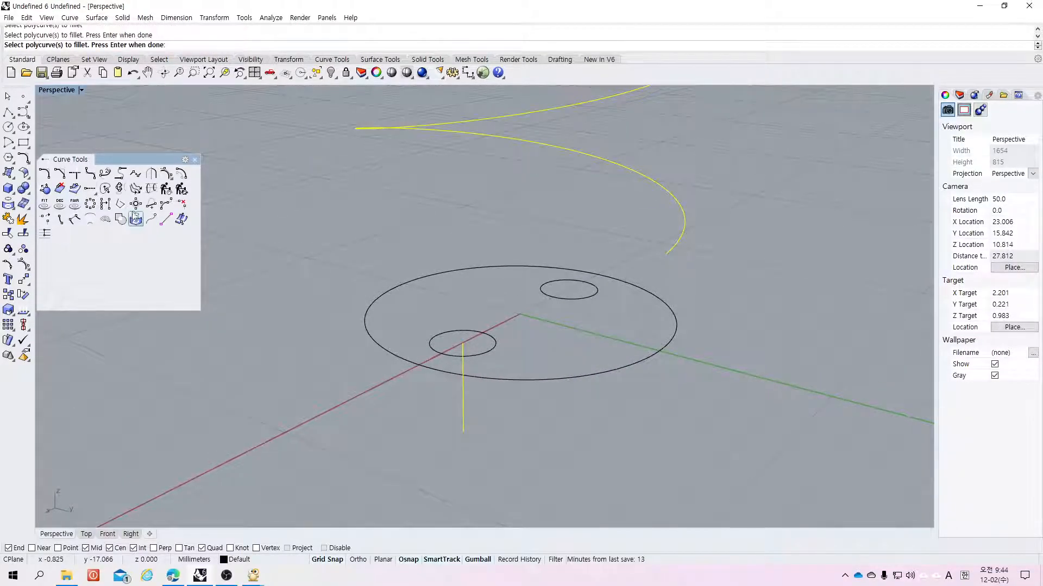
Step: Blend the vertical line's top end to the helix's lower end with tangency continuity, joining the blend to both curves
left_click(106, 188)
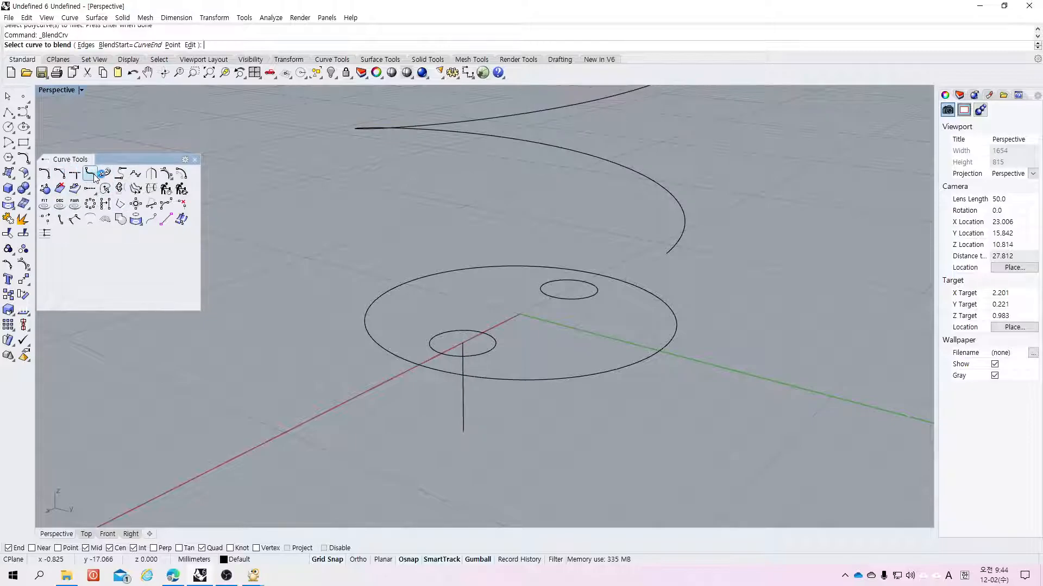
left_click(481, 358)
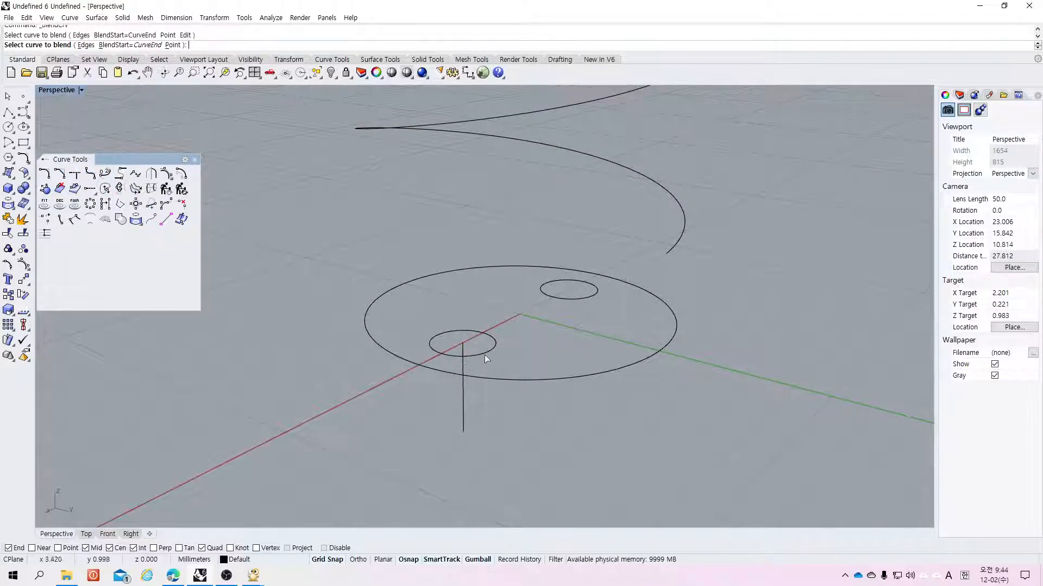
left_click(668, 253)
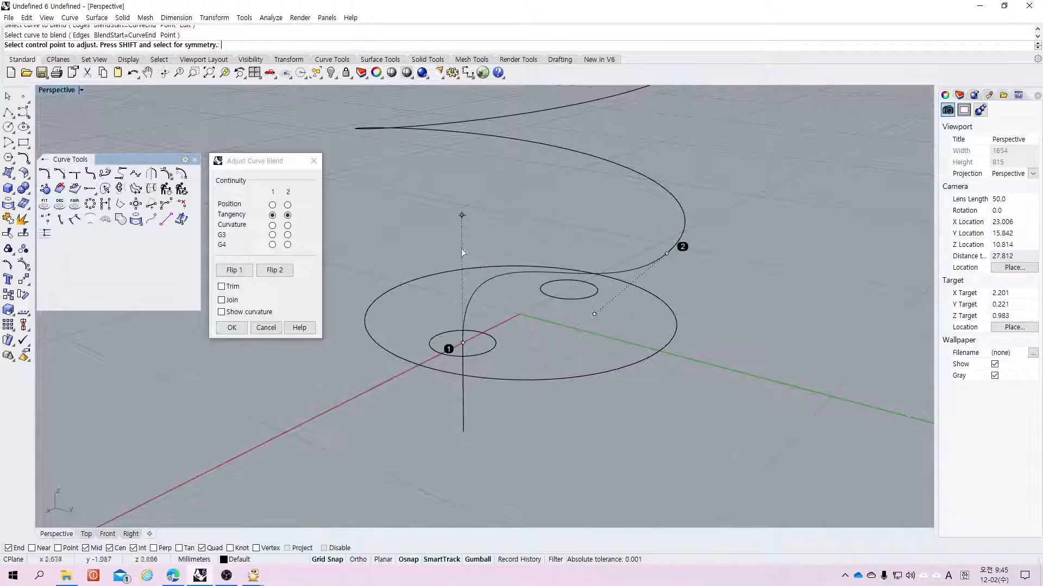
left_click(221, 300)
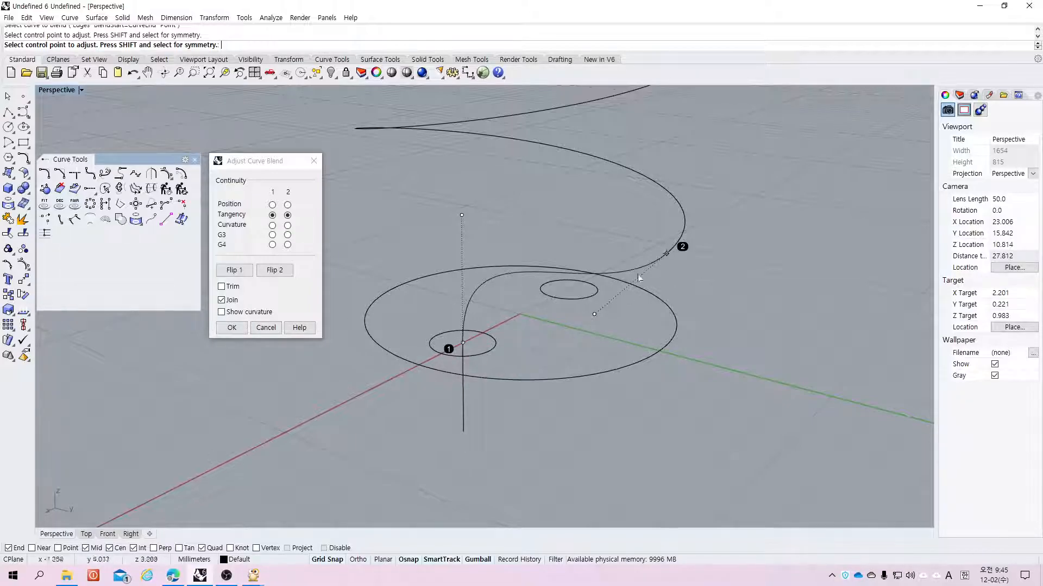
left_click(232, 328)
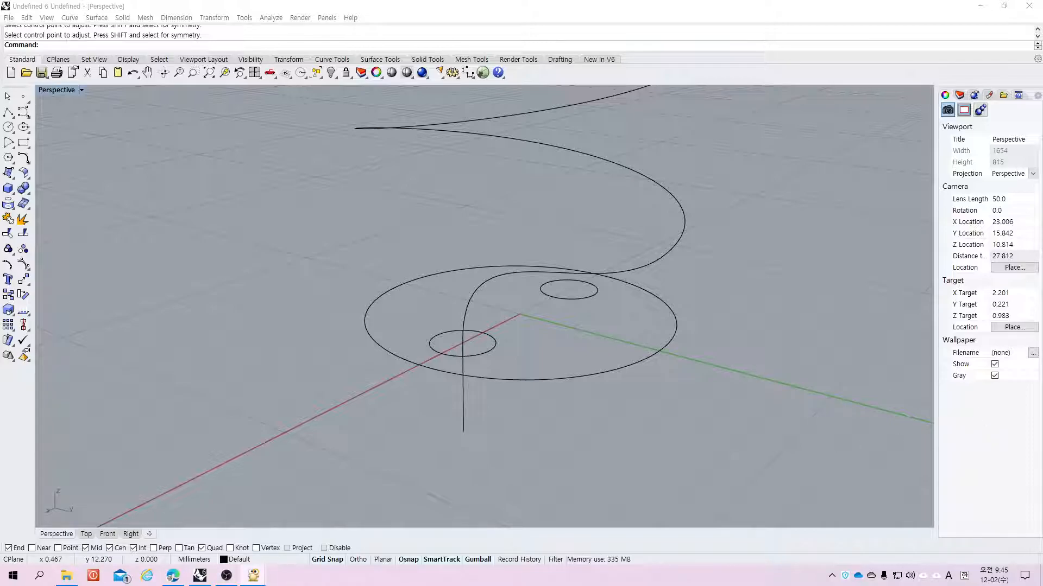
Step: Close the floating Curve Tools palette
scroll(589, 429, "up", 5)
scroll(607, 396, "down", 10)
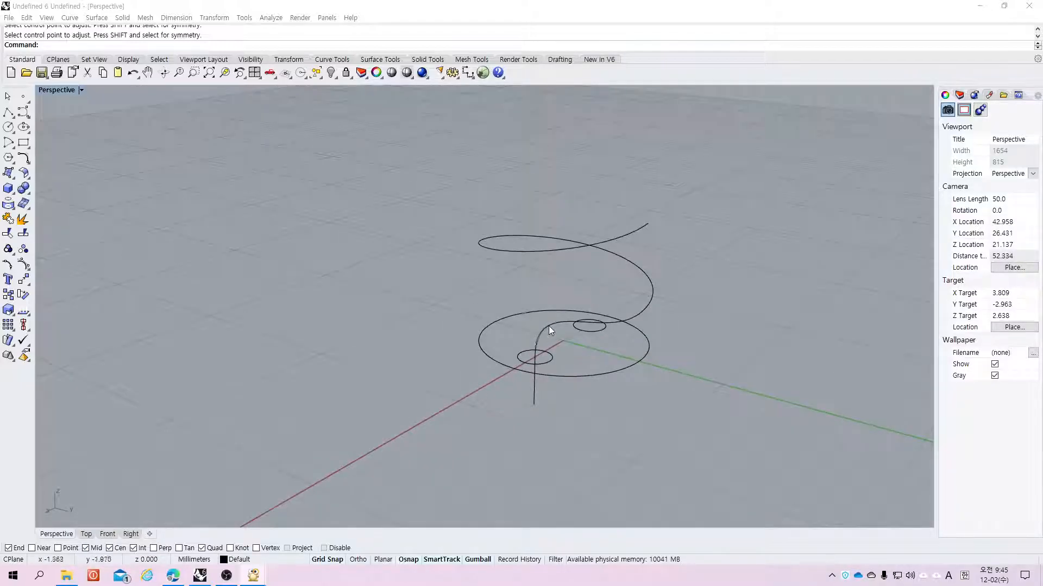
right_click_drag(525, 313, 572, 319)
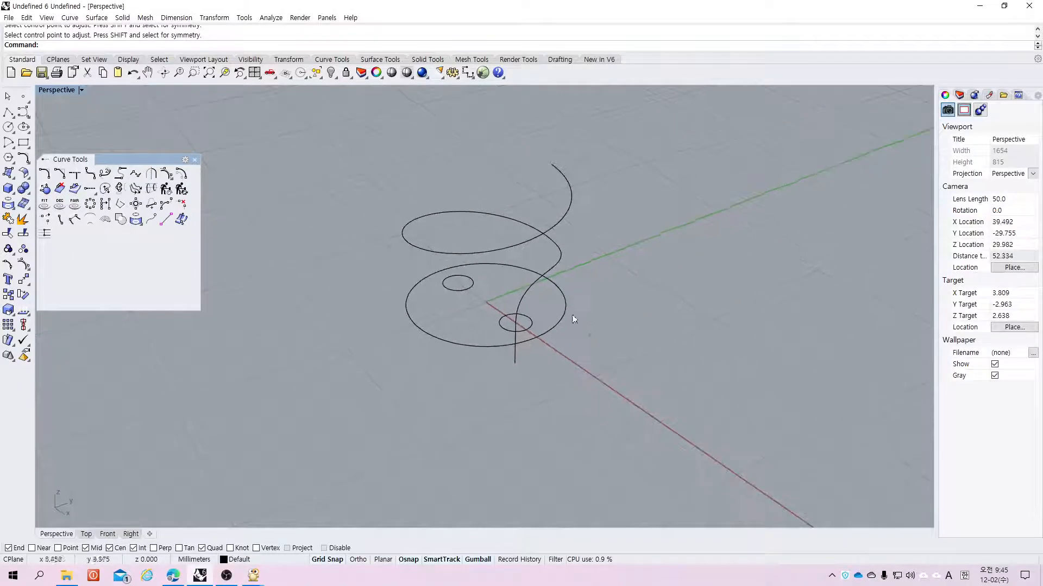
left_click(195, 160)
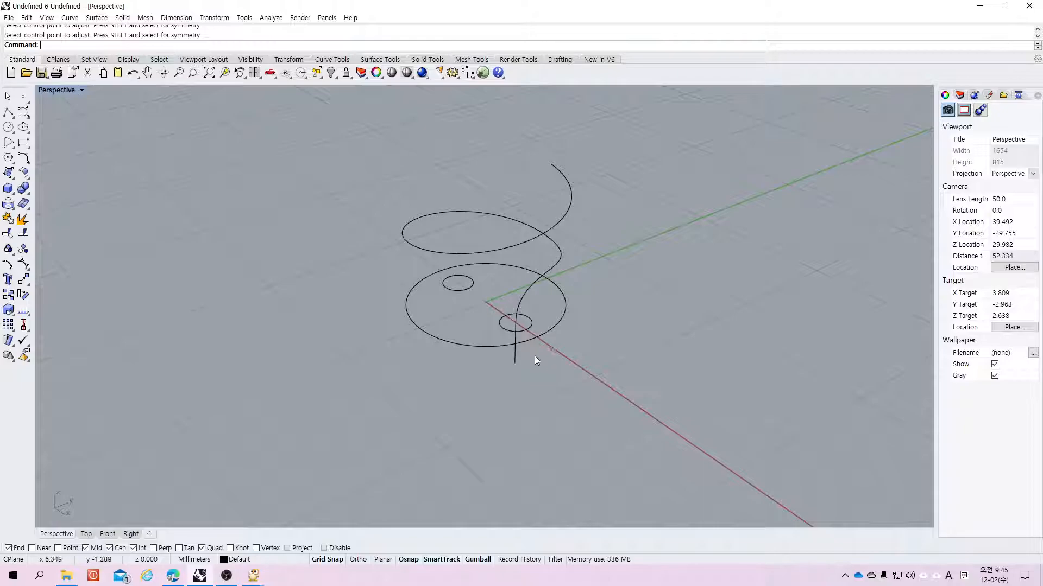
Step: Explode the joined line, blend and helix curve into separate segments
left_click(530, 289)
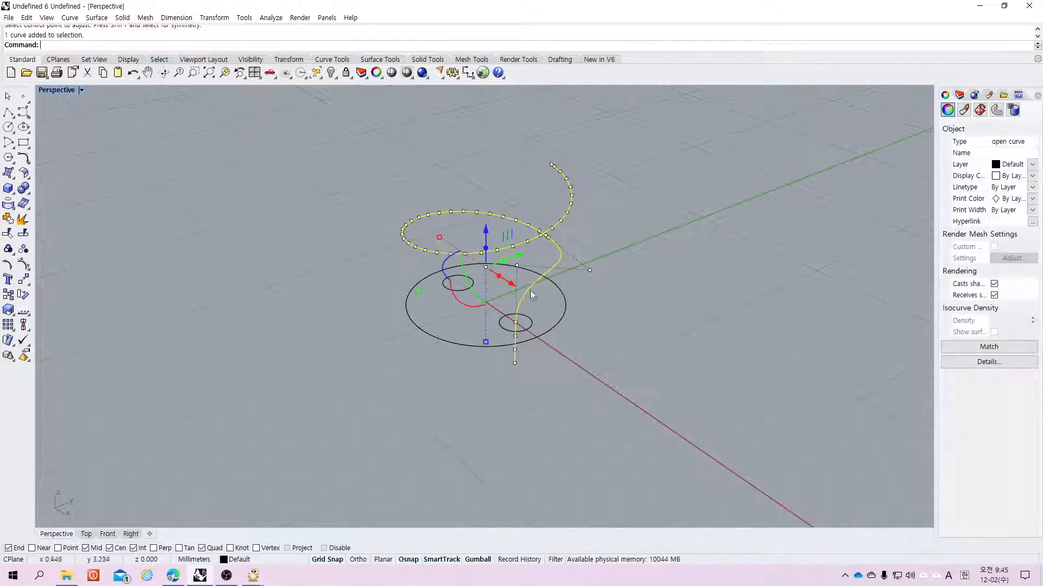
left_click(556, 280)
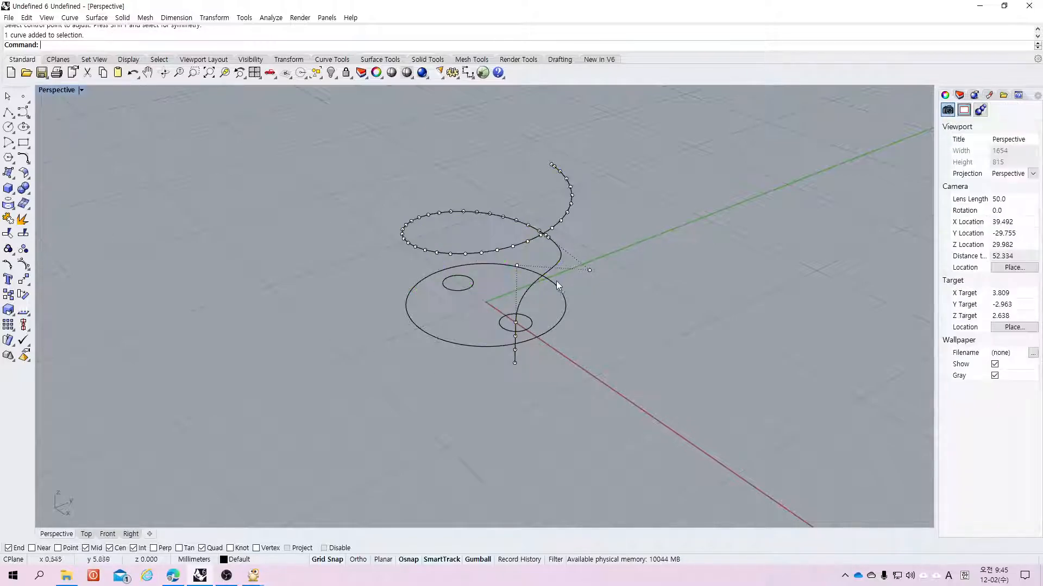
left_click(529, 292)
left_click(22, 219)
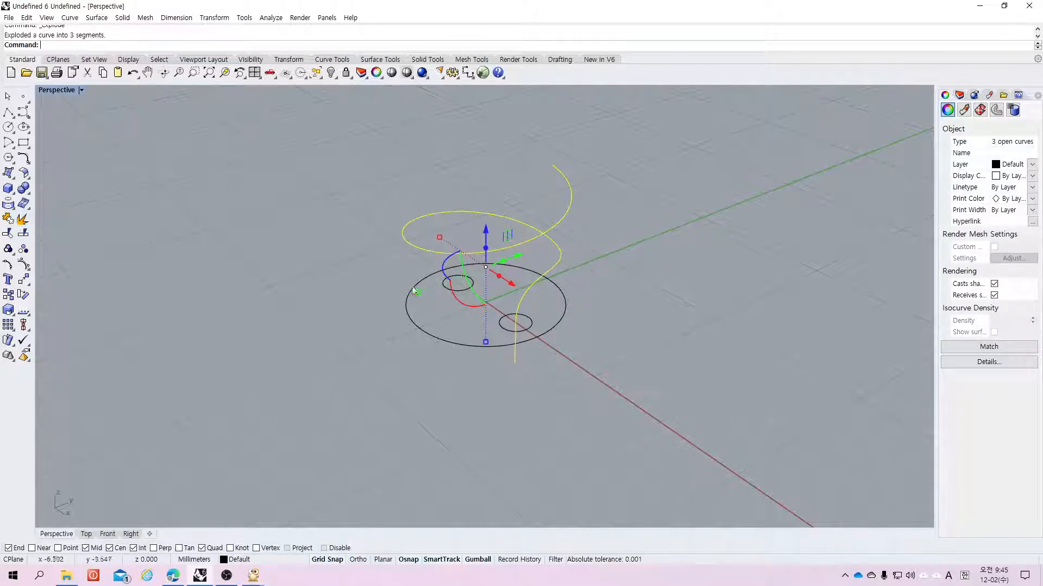
Step: Join the blend curve and the helix into one curve, leaving the vertical line separate
left_click(516, 360)
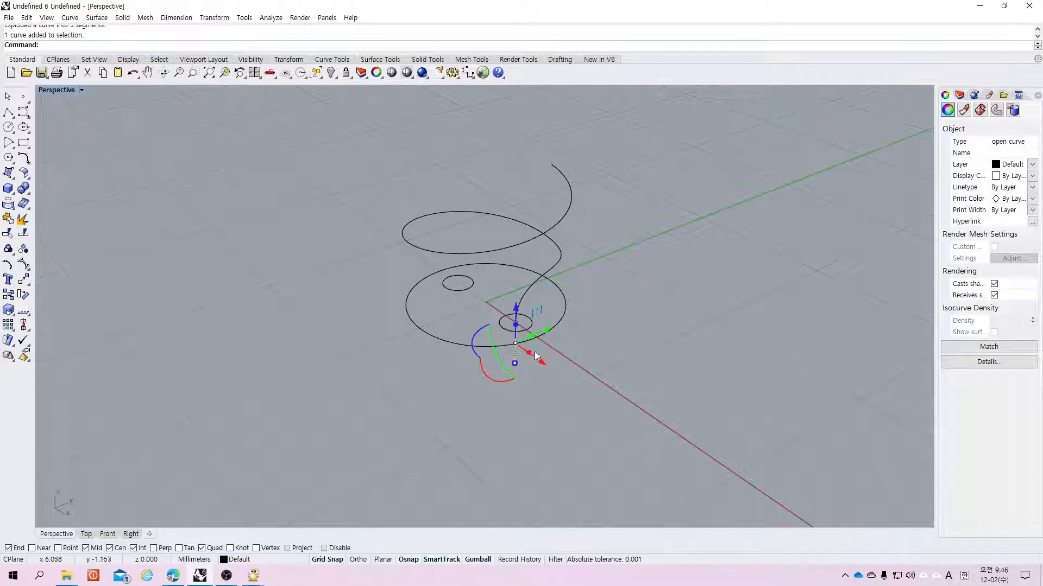
left_click(532, 296)
left_click(516, 224, "shift")
left_click(8, 219)
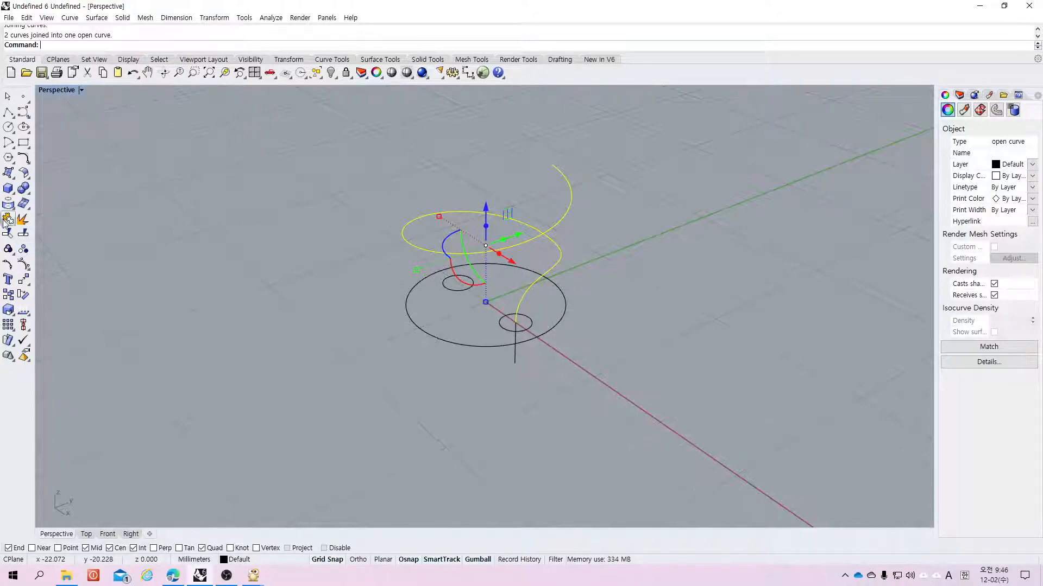
left_click(8, 220)
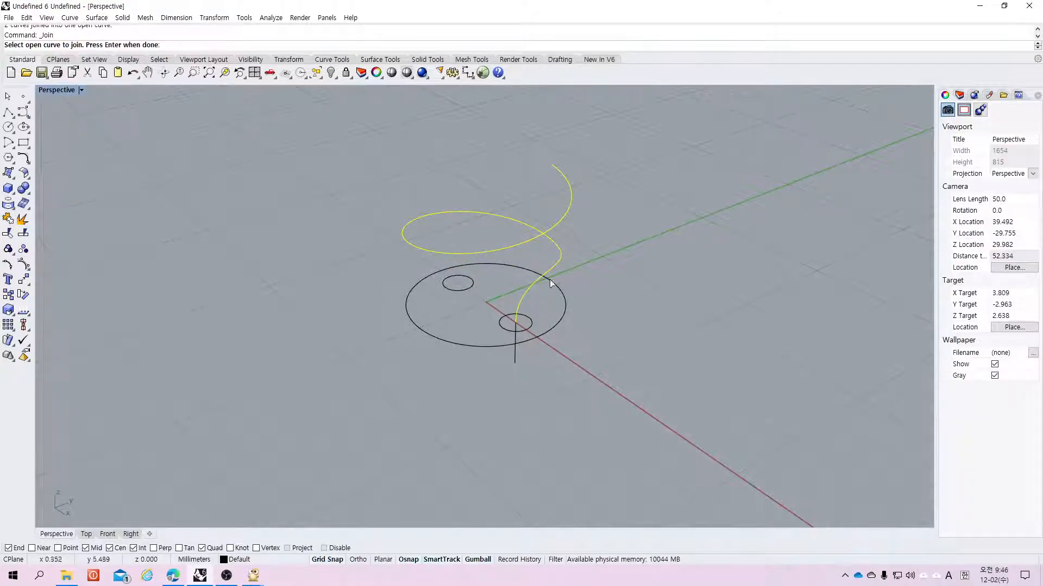
Step: Copy-rotate the helix and blend about the origin using two picked reference points, then undo the rotation
left_click(23, 294)
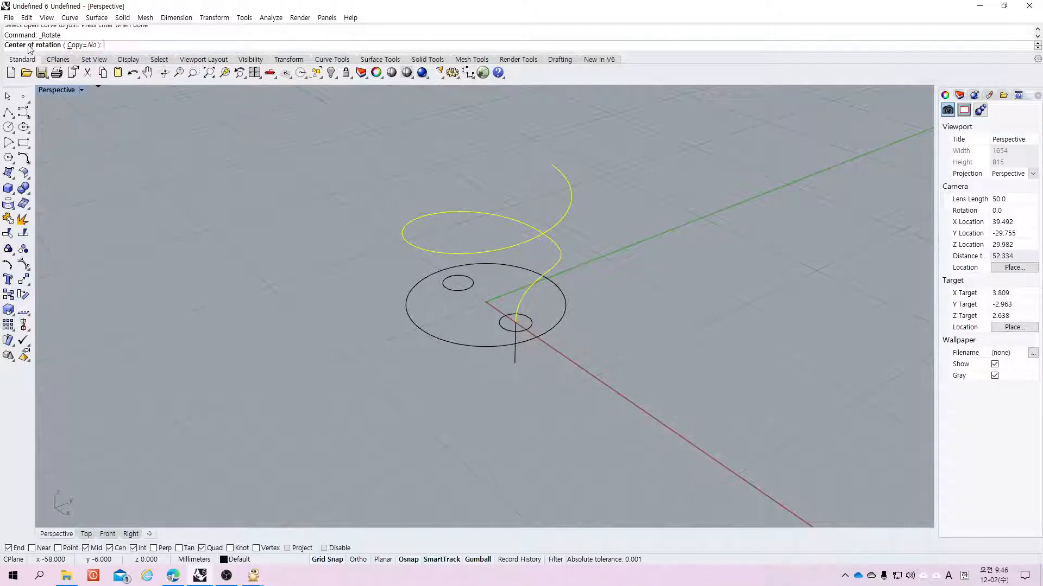
left_click(85, 46)
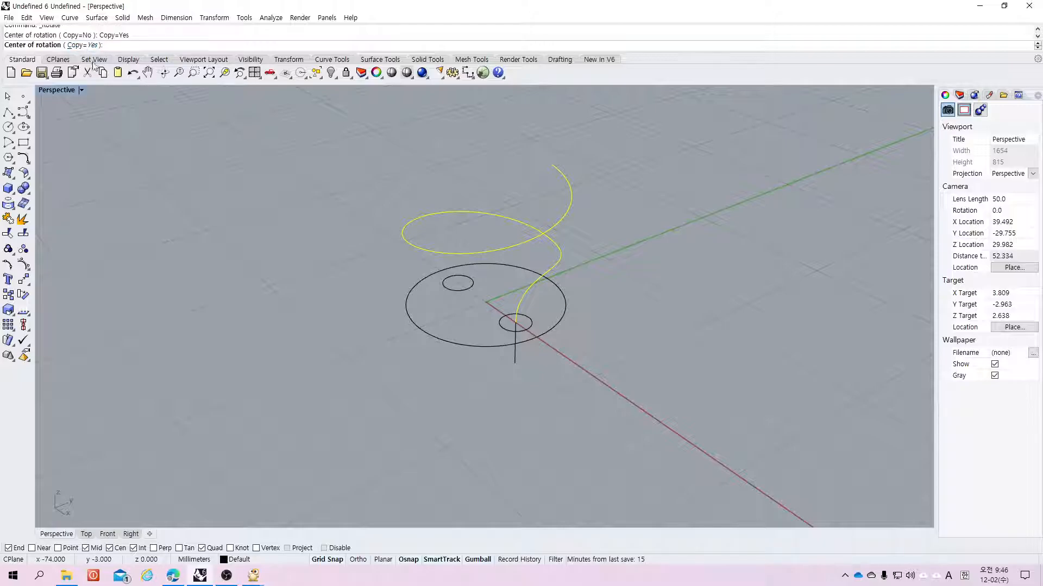
left_click(485, 302)
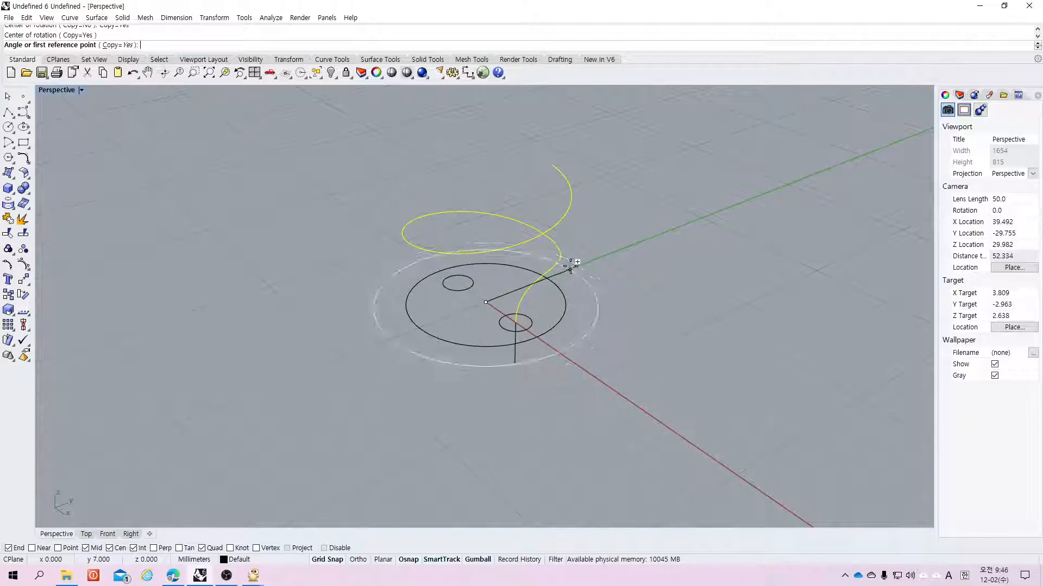
left_click(569, 269)
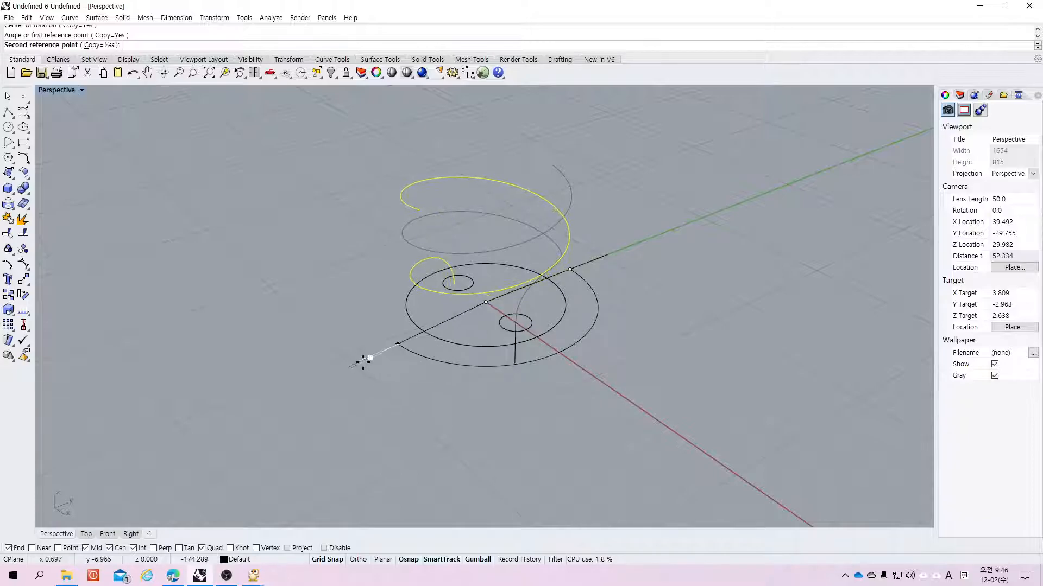
left_click(342, 353)
key("Return")
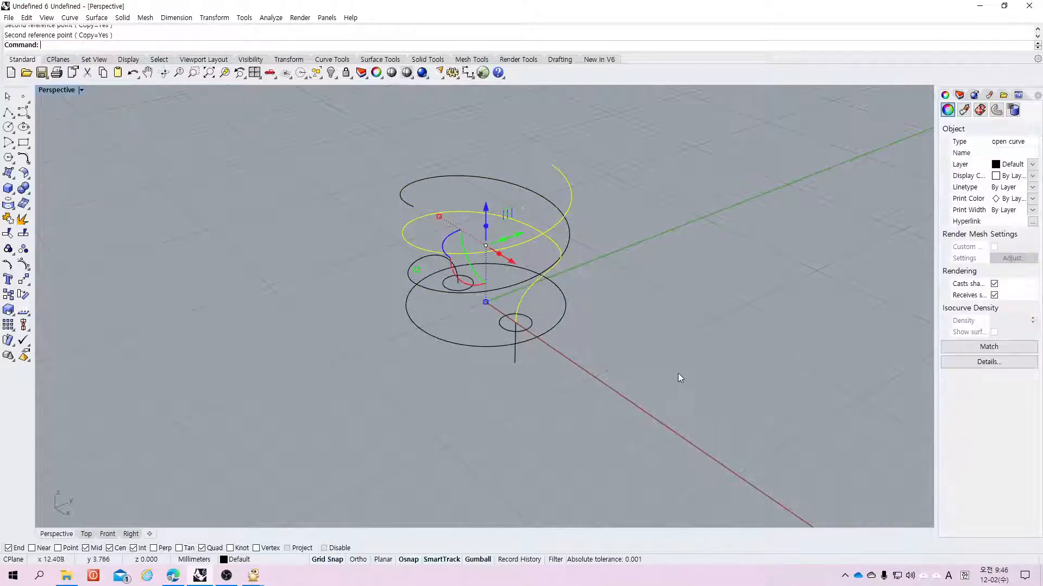
key("Escape")
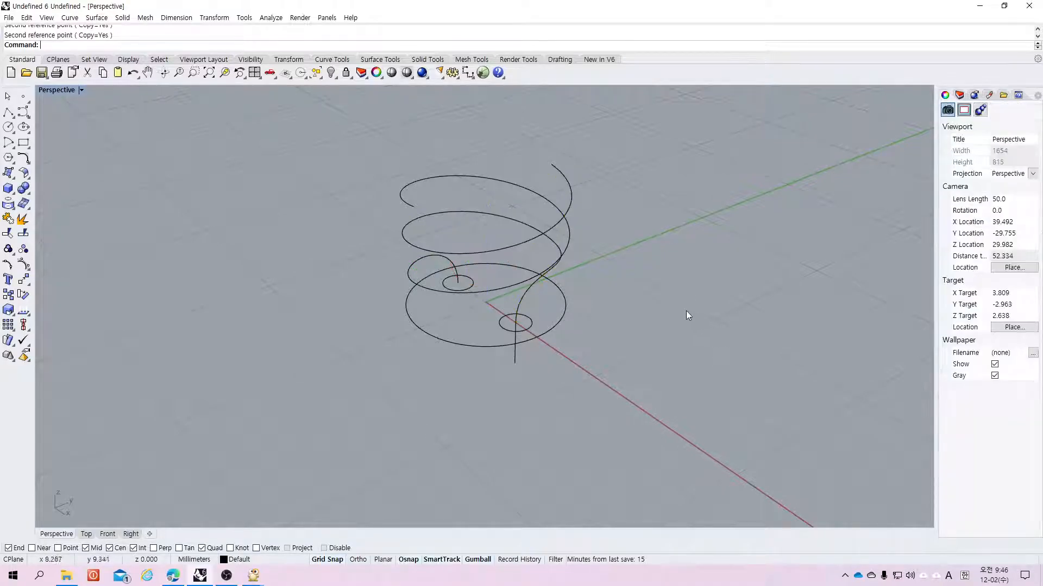
key("ctrl+z")
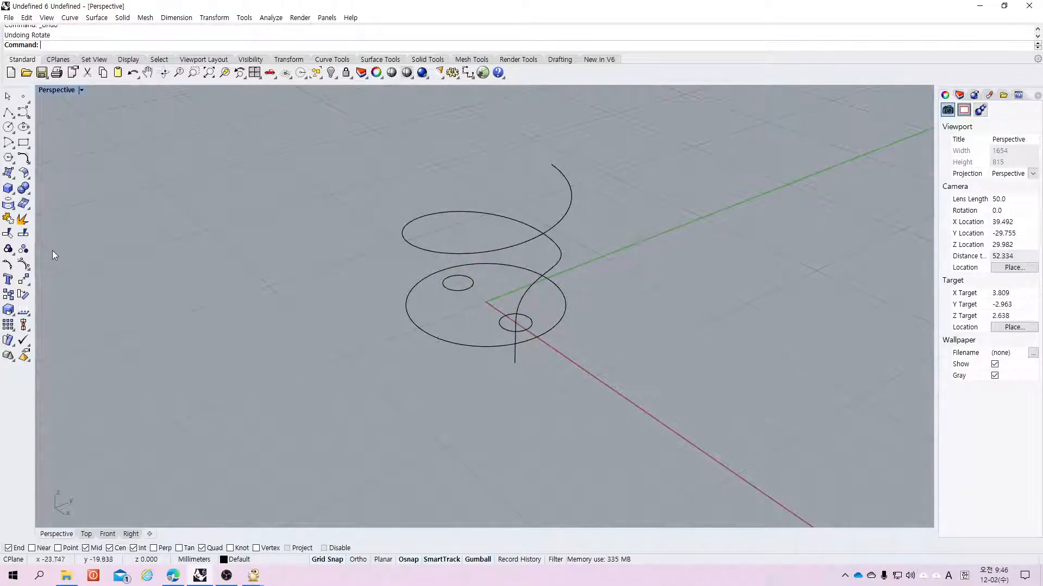
Step: Rotate the helix and blend about the origin without copying, then undo the rotation
left_click(23, 294)
left_click(536, 283)
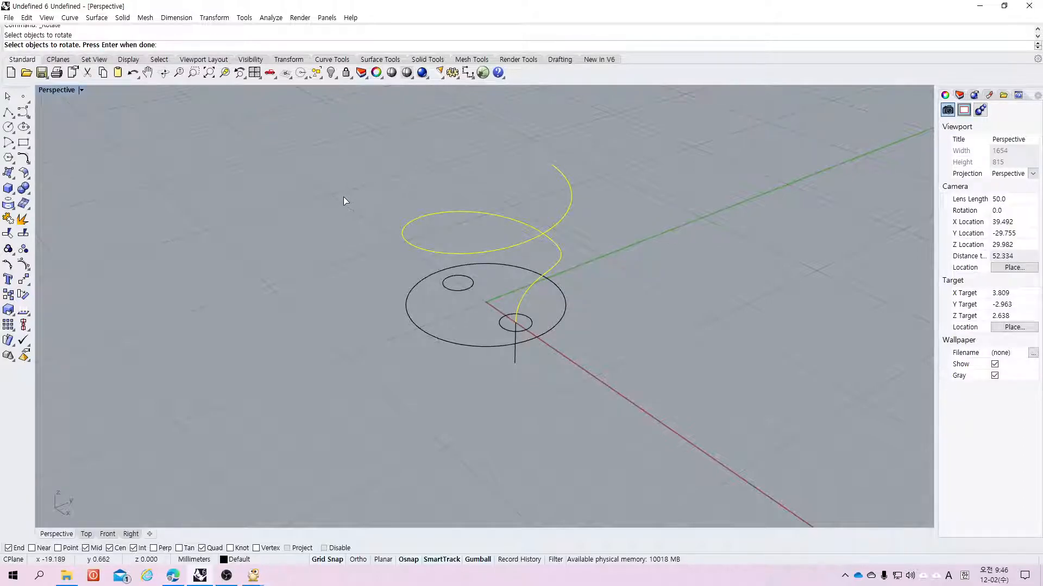
key("Return")
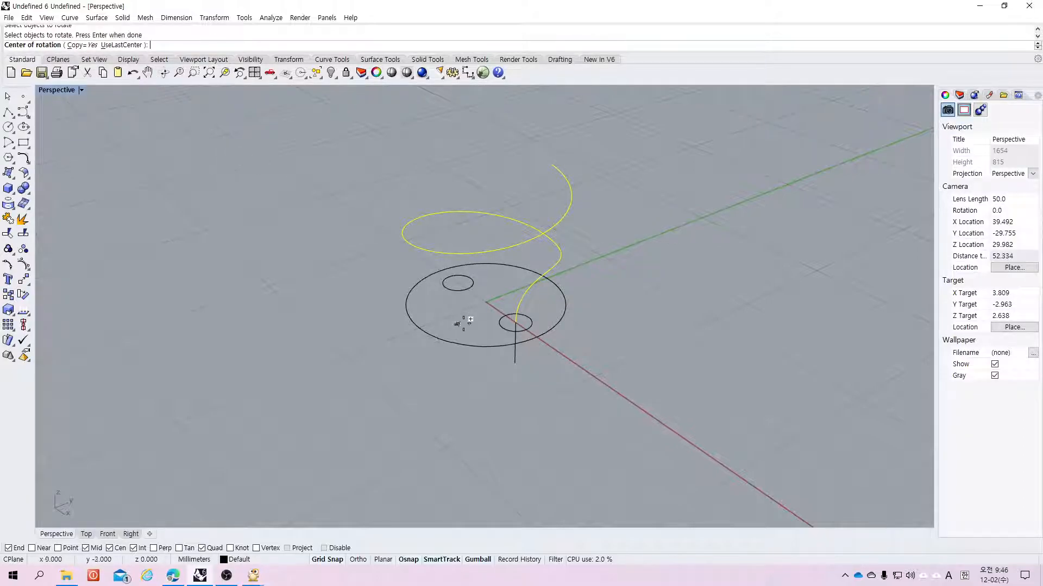
left_click(78, 45)
left_click(486, 301)
left_click(613, 253)
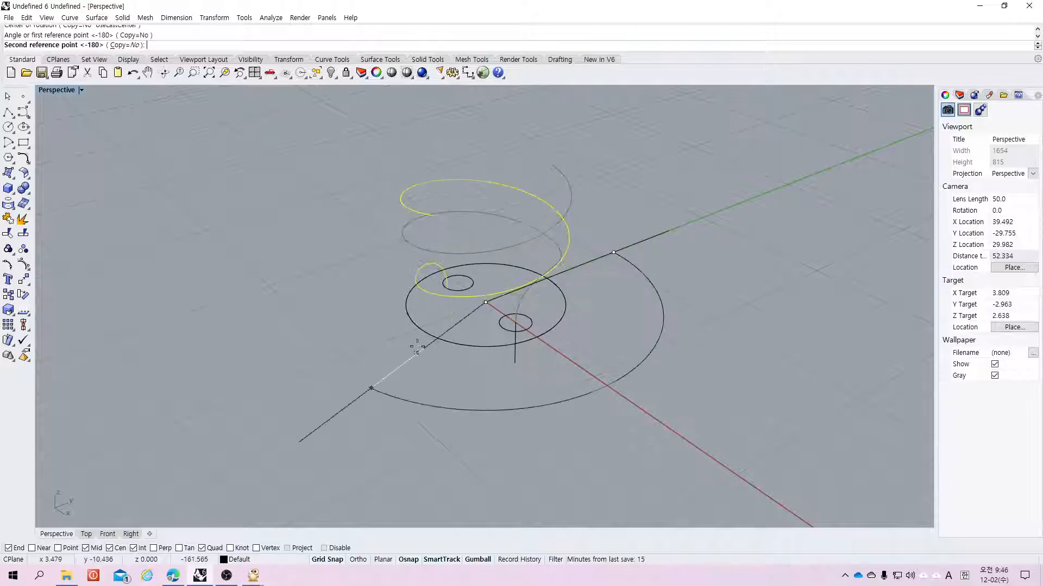
left_click(384, 344)
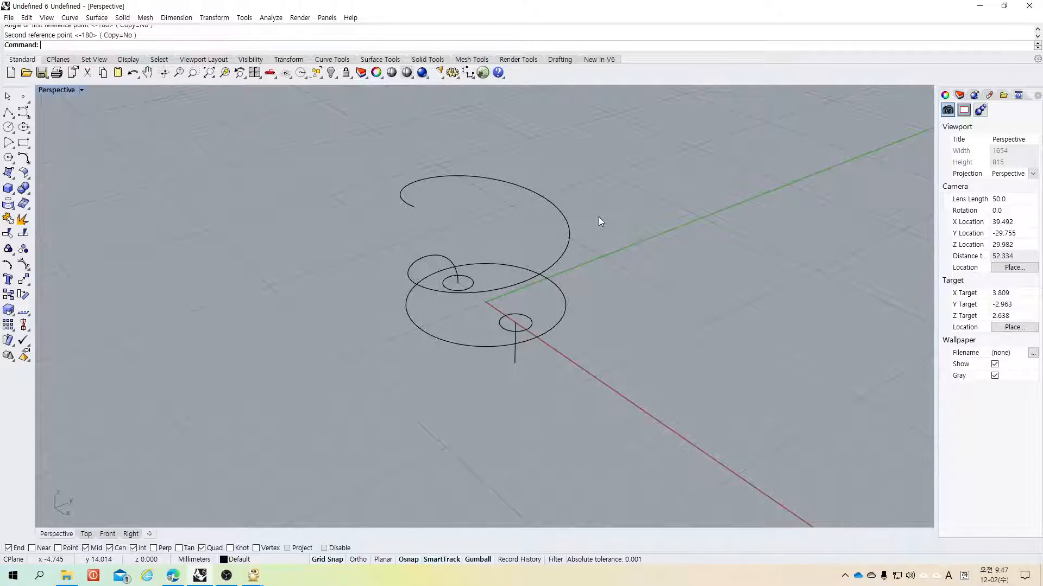
key("ctrl+z")
Step: Make a 180° rotated copy of the helix and blend about the origin, then undo it
left_click(599, 249)
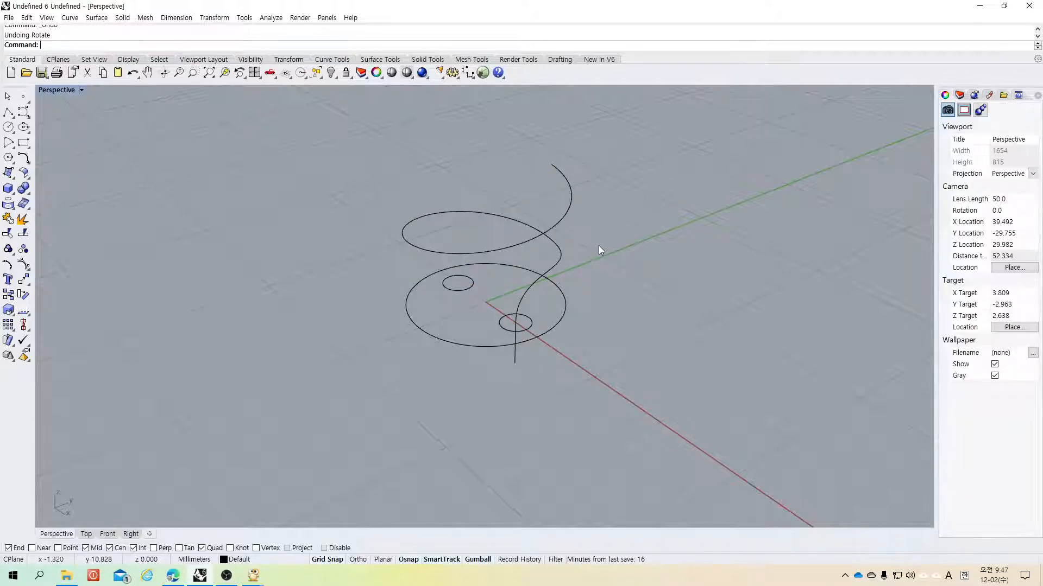
left_click(24, 295)
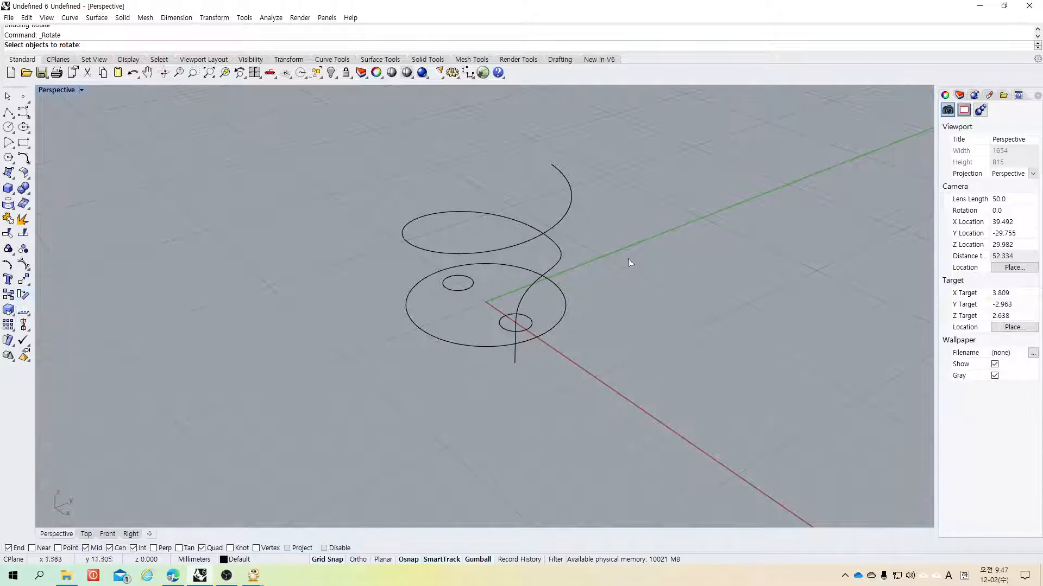
left_click(552, 268)
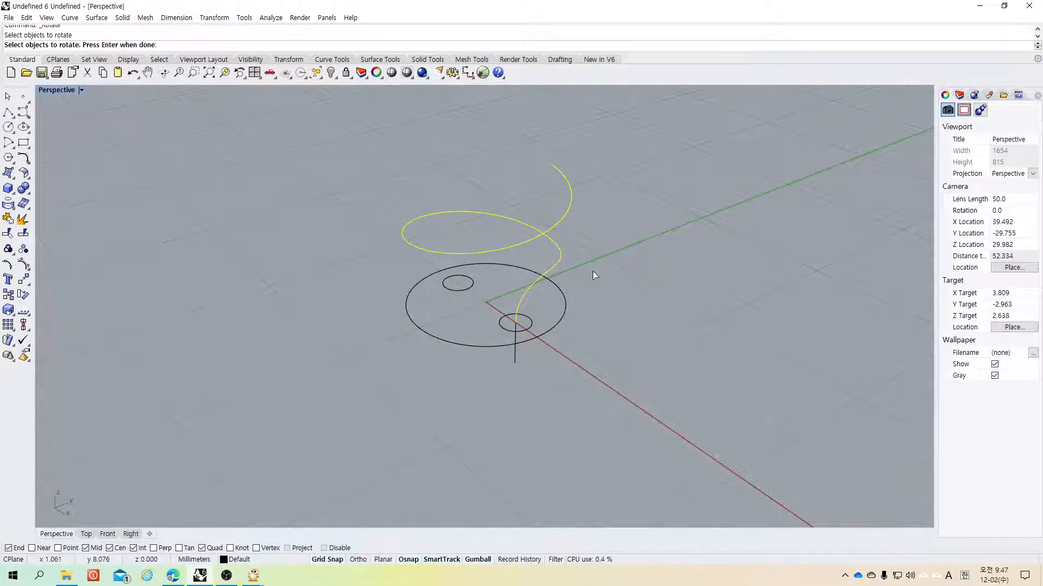
key("Return")
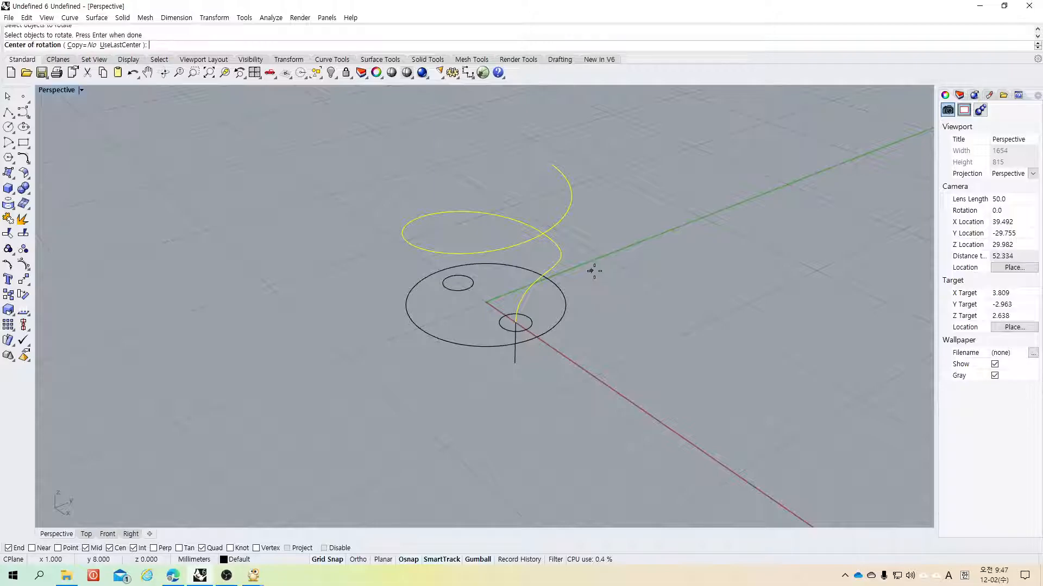
left_click(82, 47)
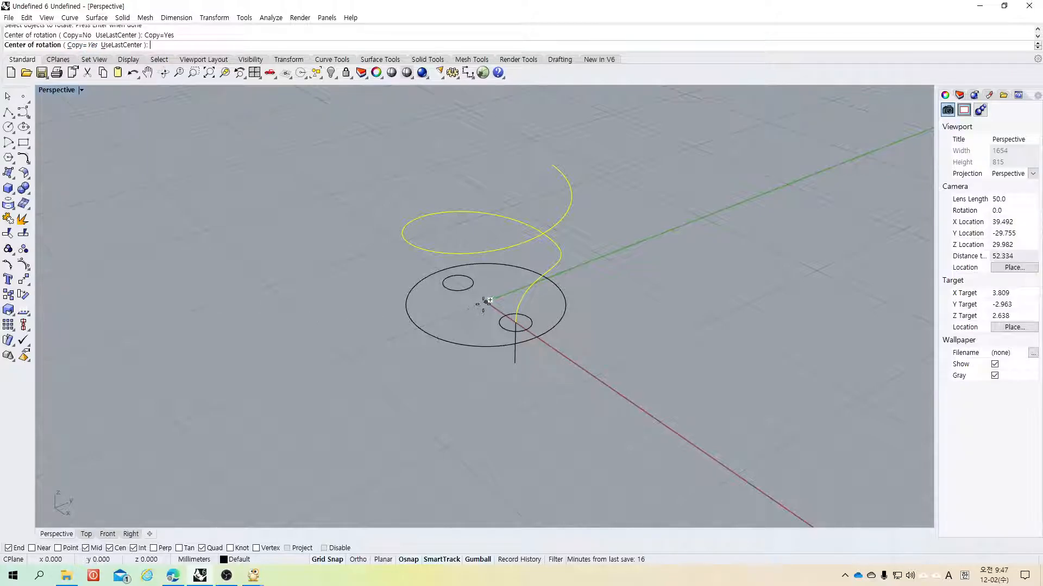
left_click(486, 302)
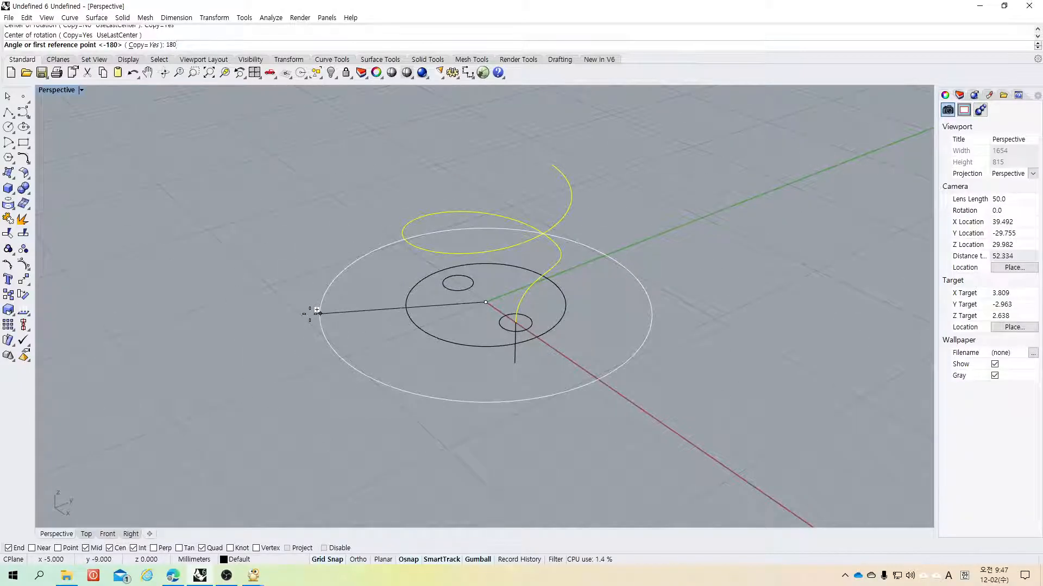
key("Return")
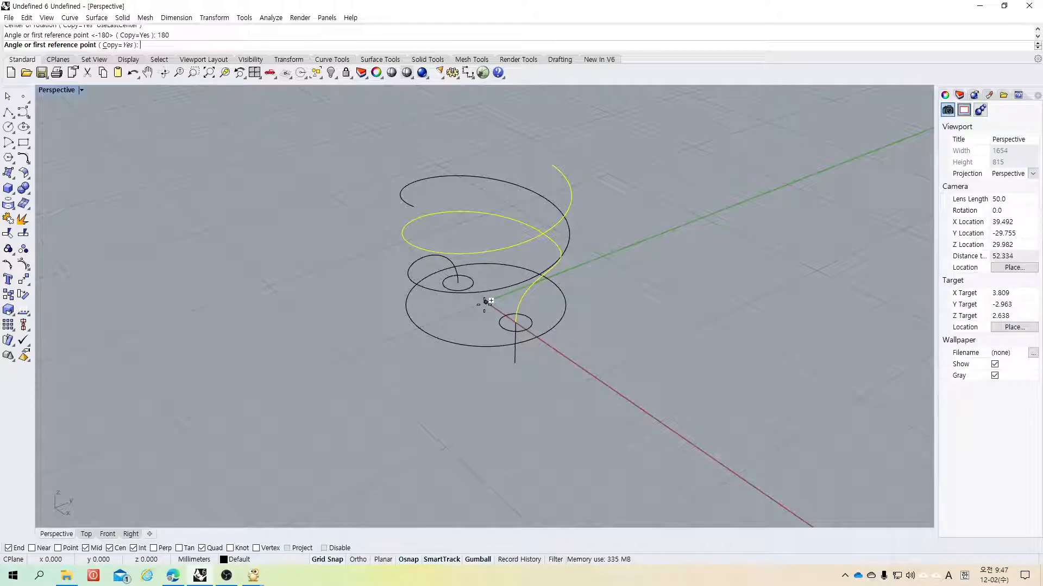
key("Return")
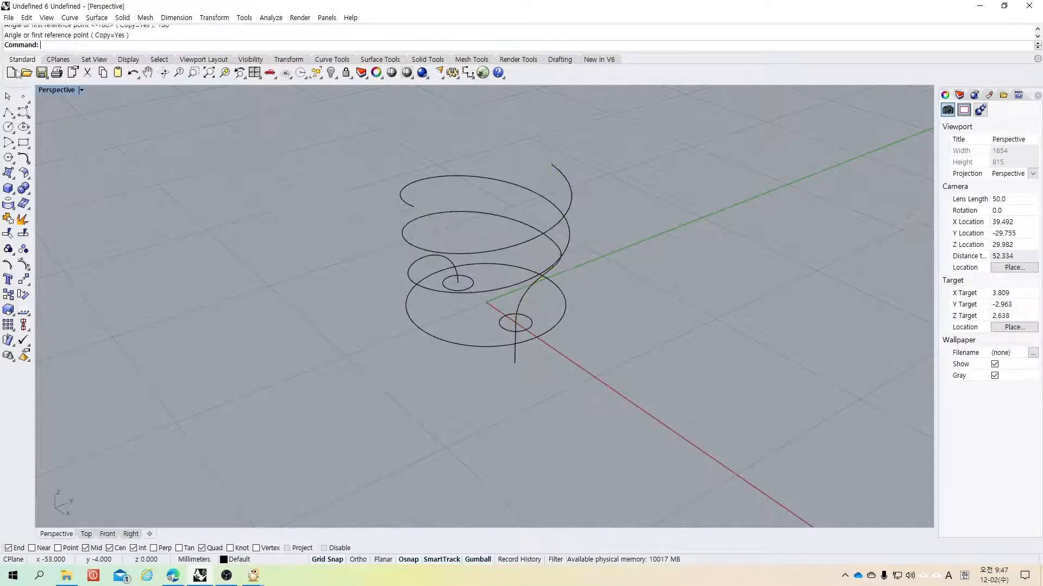
double_click(54, 90)
key("ctrl+z")
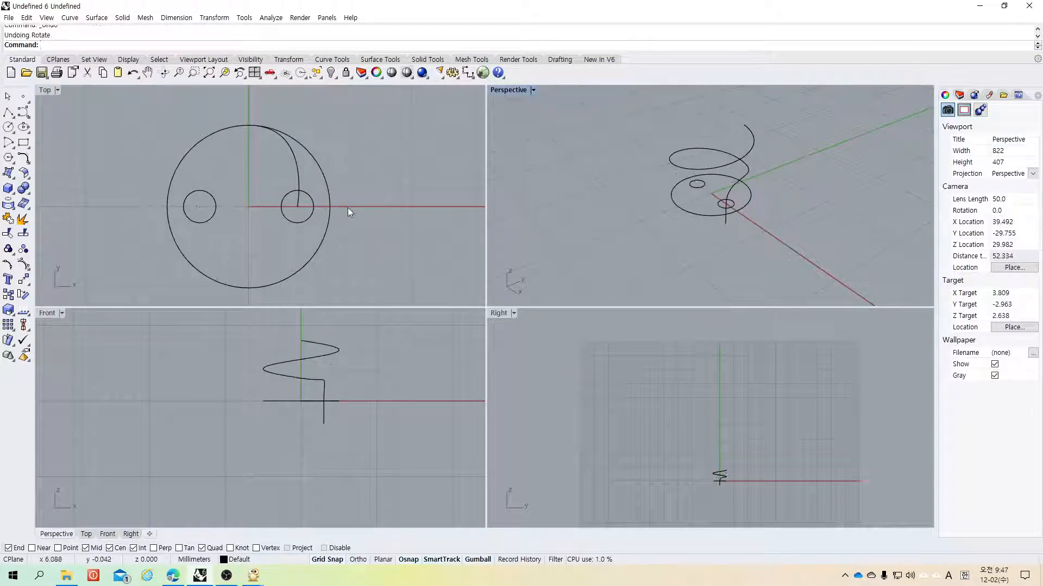
Step: Copy the helix and blend rotated 180° about the origin so the copy reaches the other small circle
left_click(300, 169)
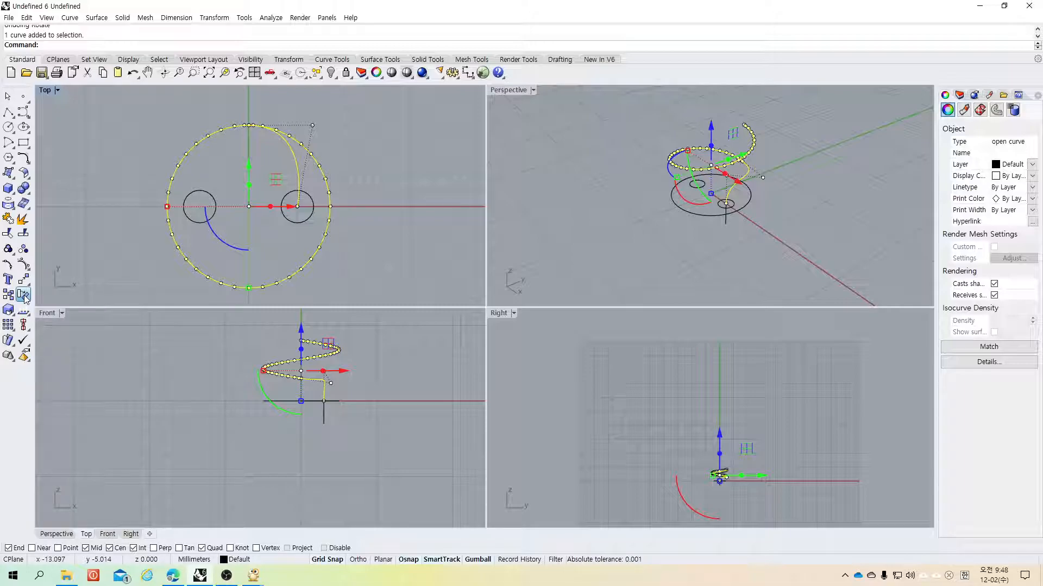
left_click(24, 295)
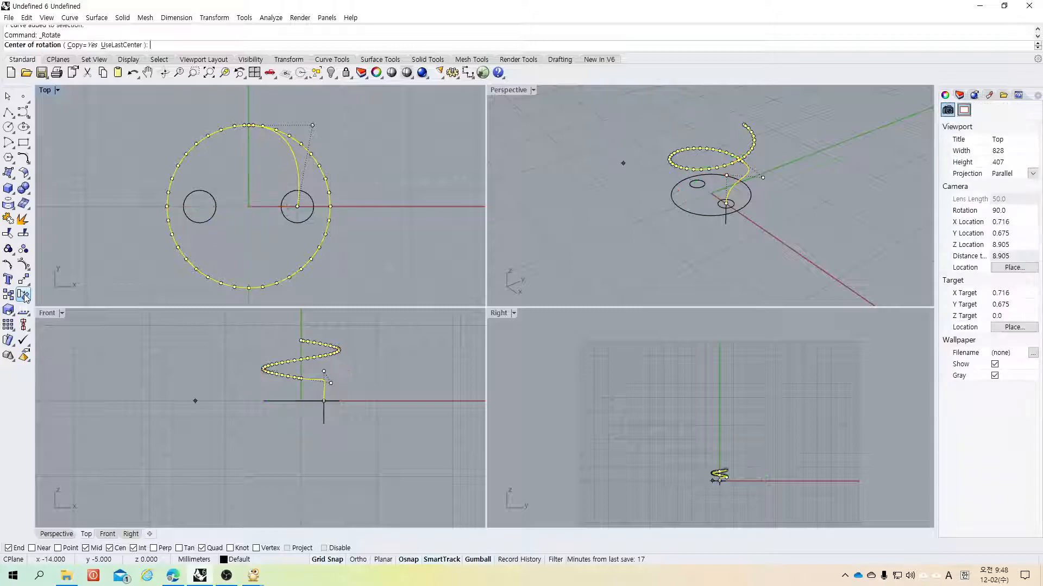
left_click(249, 206)
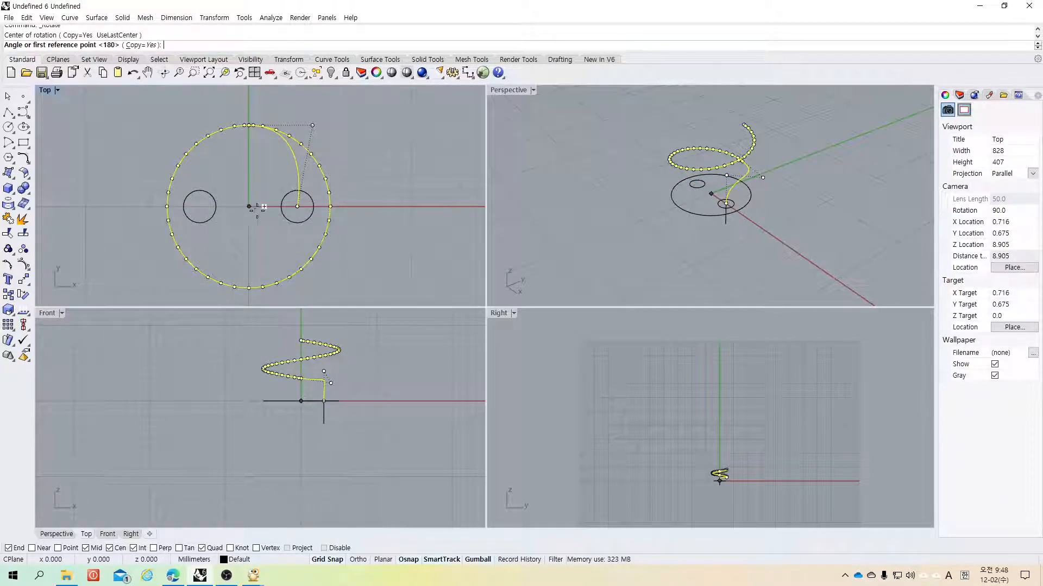
left_click(346, 207)
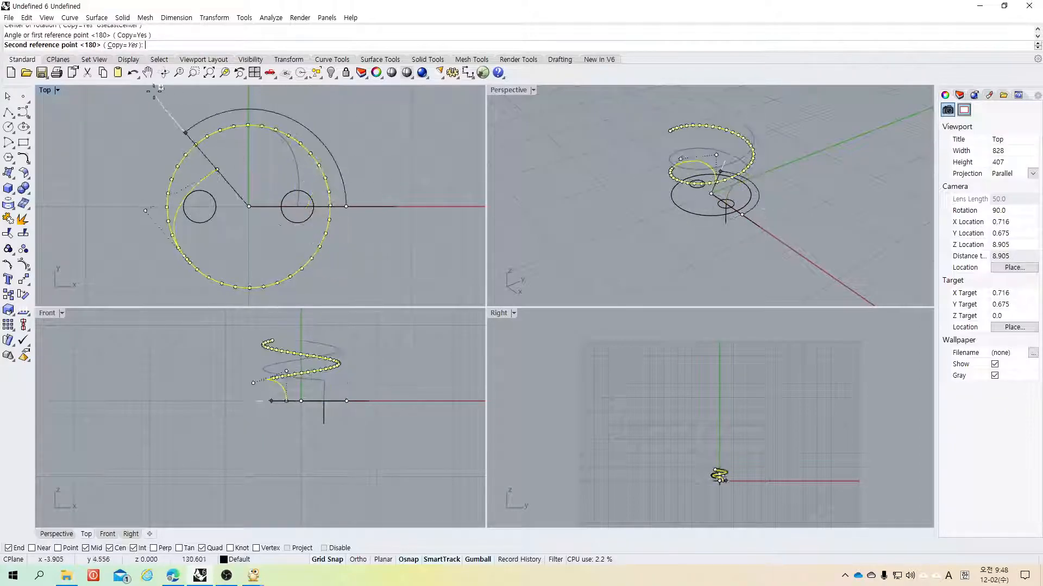
key("Return")
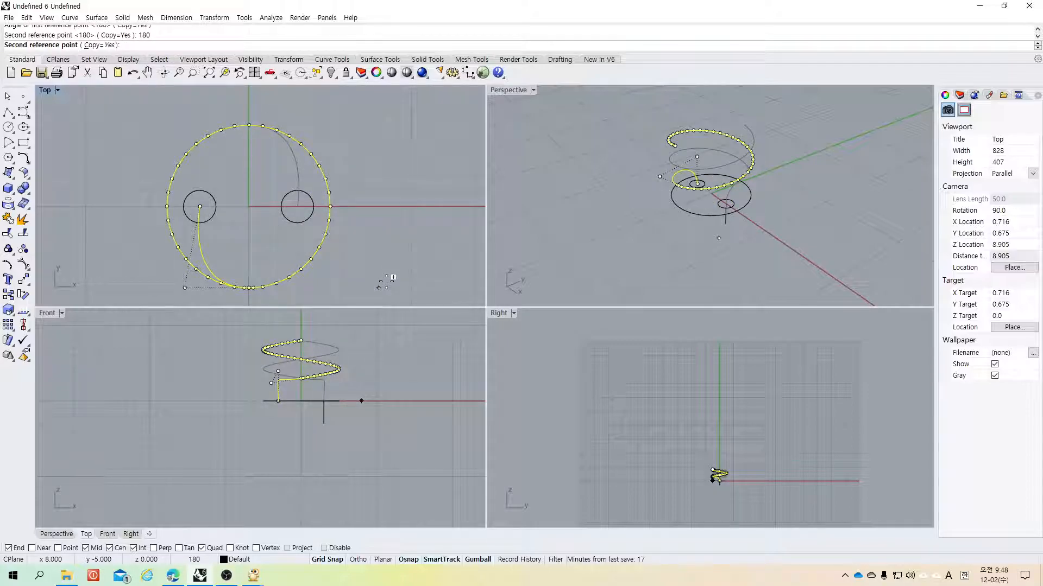
key("Return")
left_click(430, 230)
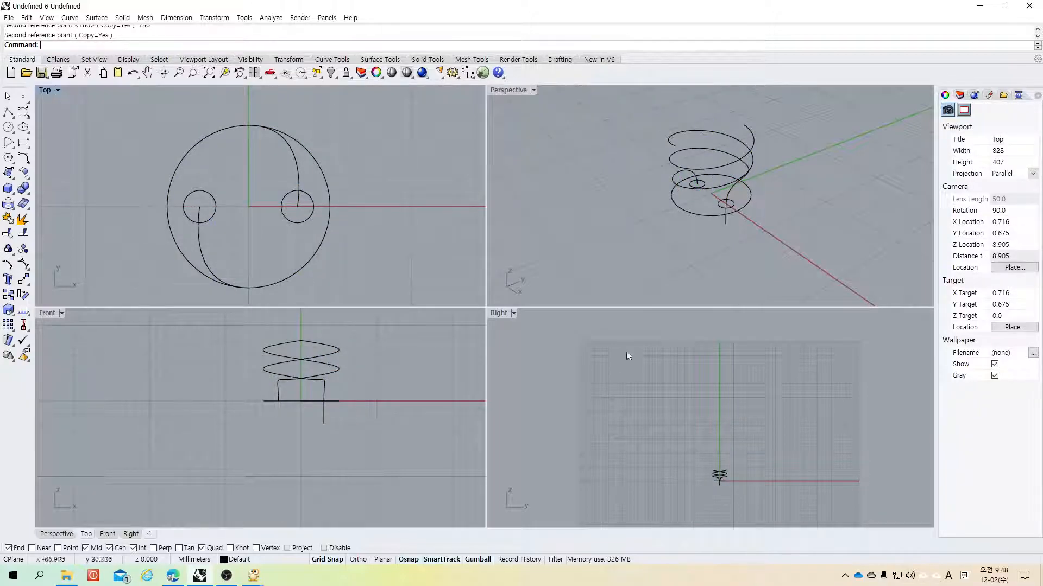
Step: Place a point at coordinates 0,9 in the front view above the helices' center
double_click(513, 90)
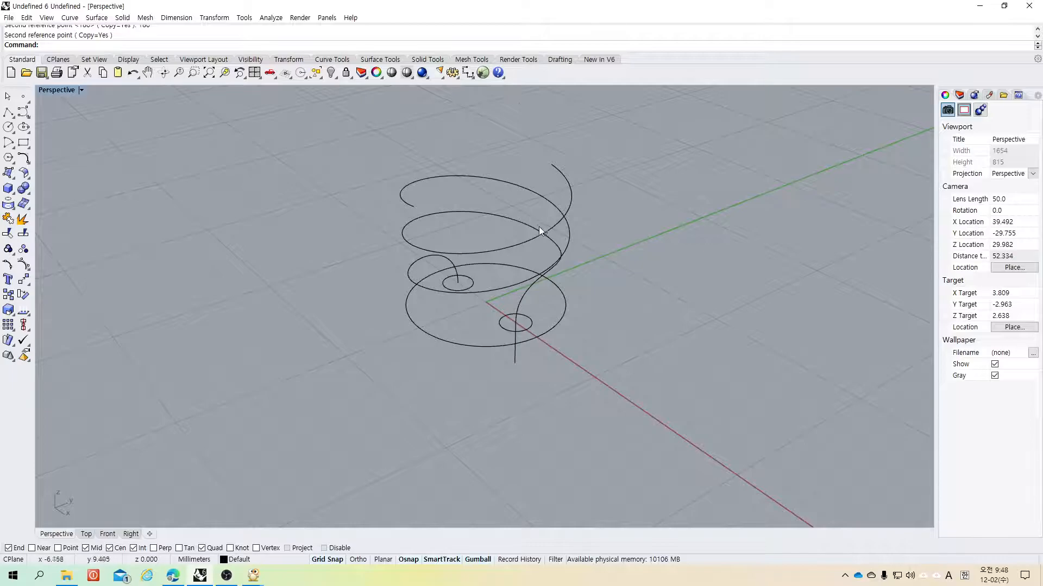
right_click_drag(565, 250, 589, 241, "shift")
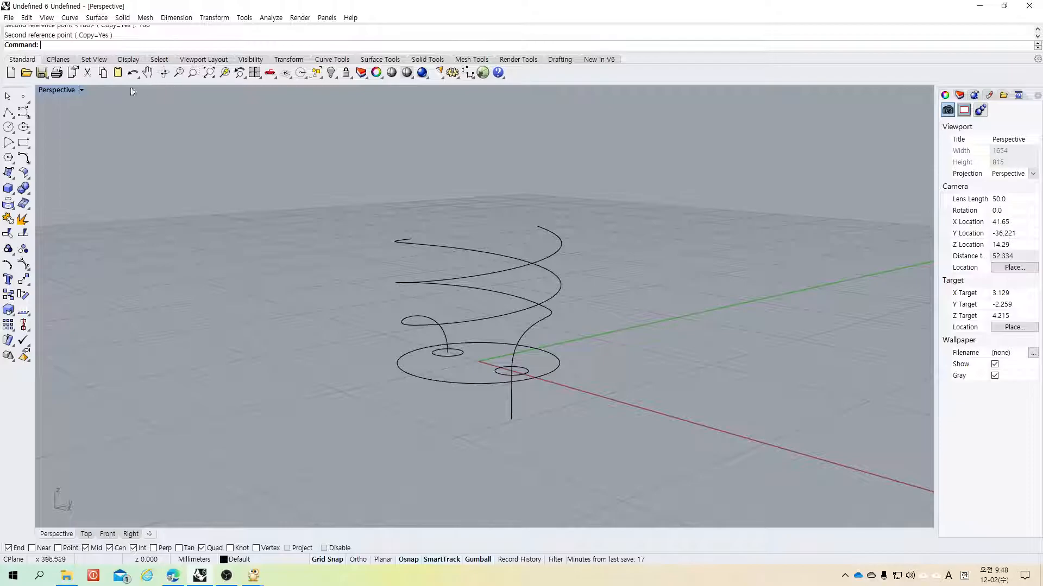
double_click(53, 90)
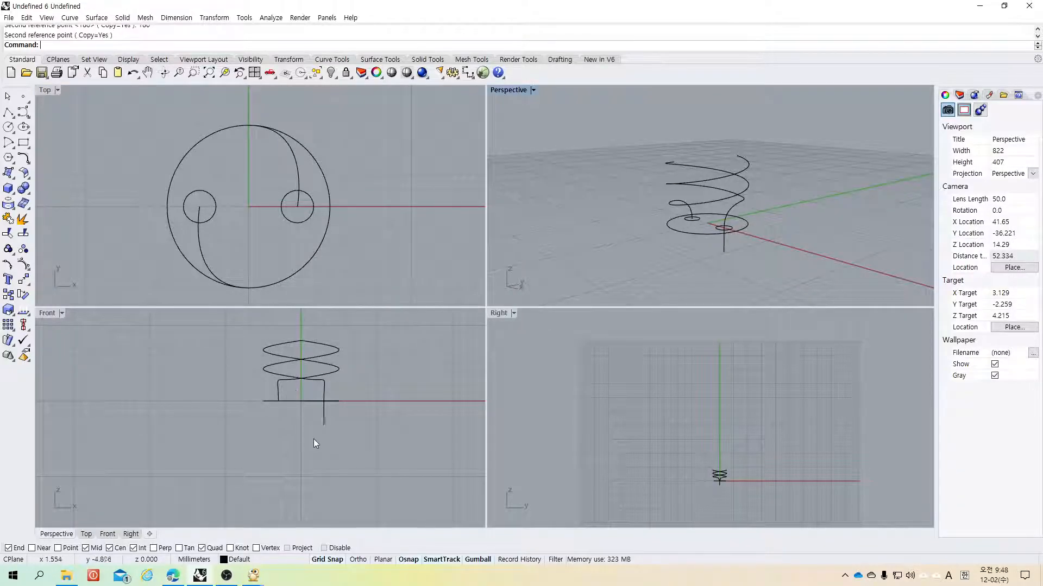
scroll(336, 480, "down", 5)
scroll(336, 392, "up", 5)
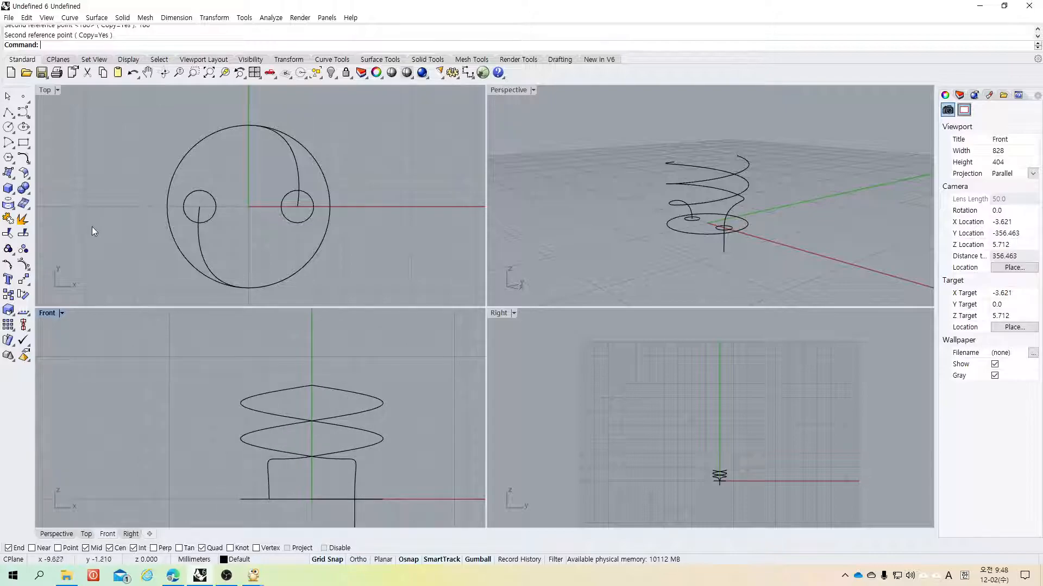
left_click(23, 98)
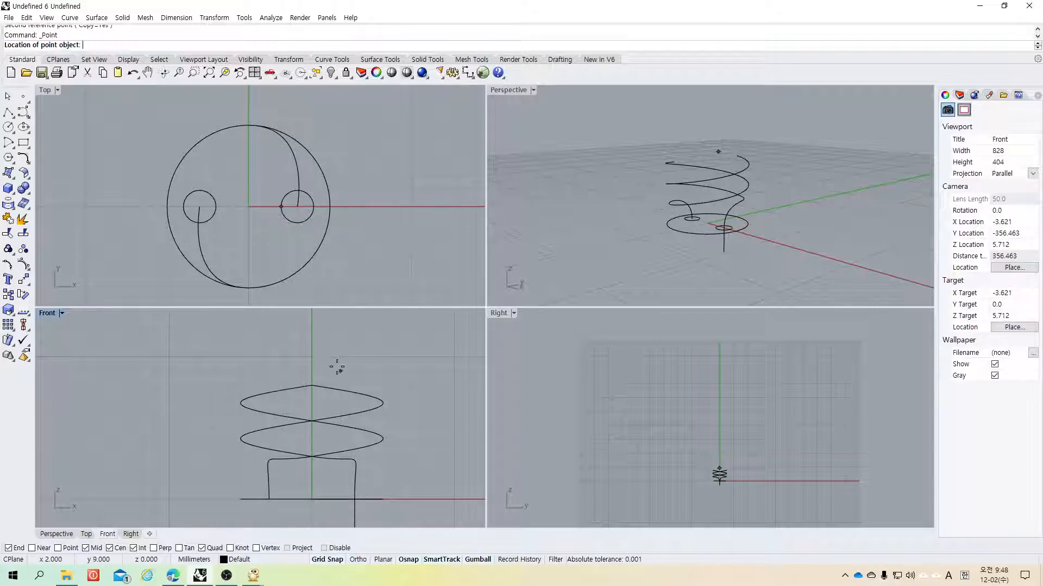
type("0,9")
key("Return")
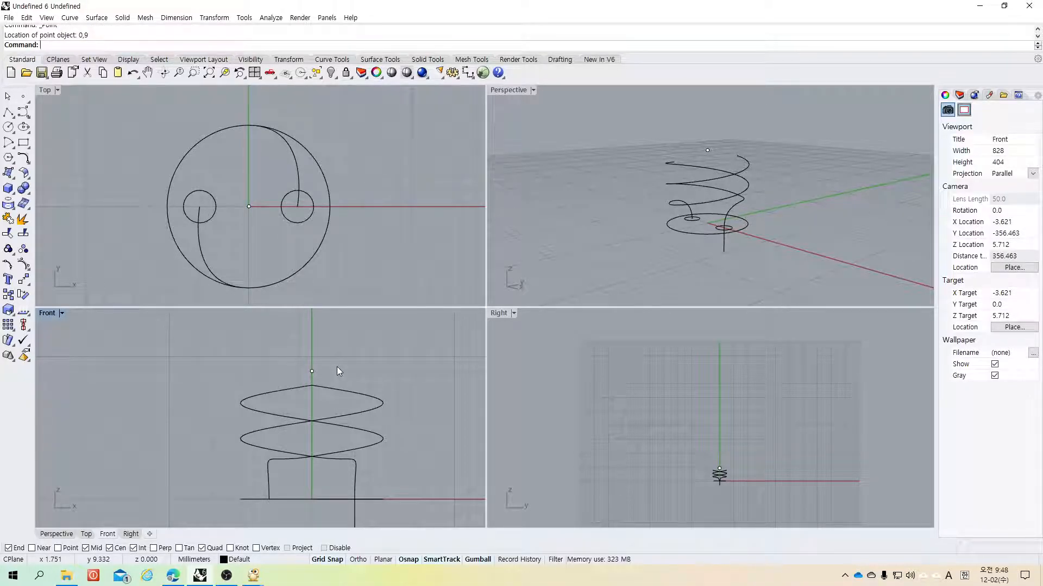
Step: Examine the two helices and the new point in the maximized perspective view
double_click(509, 90)
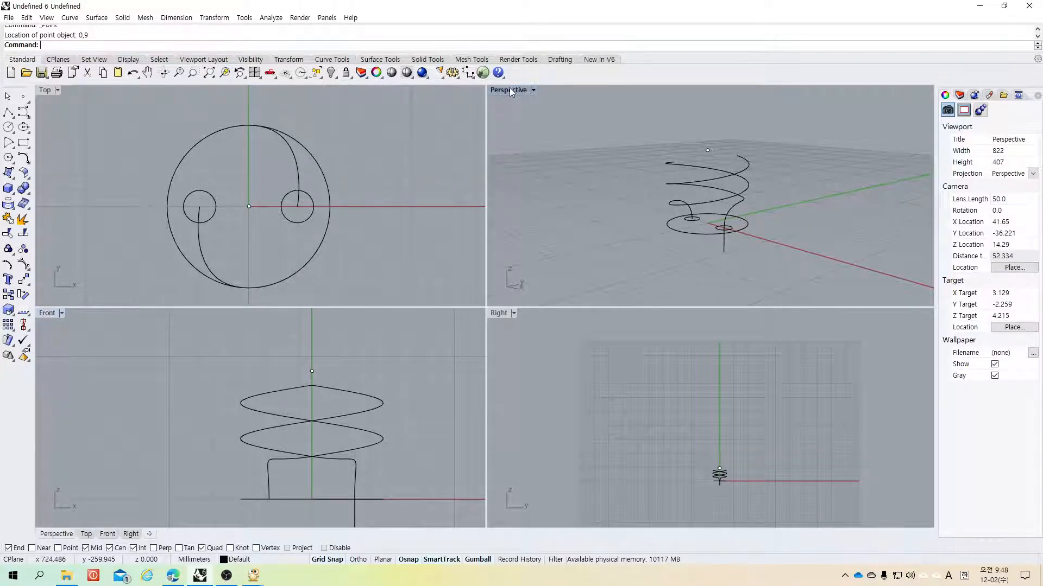
right_click_drag(693, 223, 337, 245)
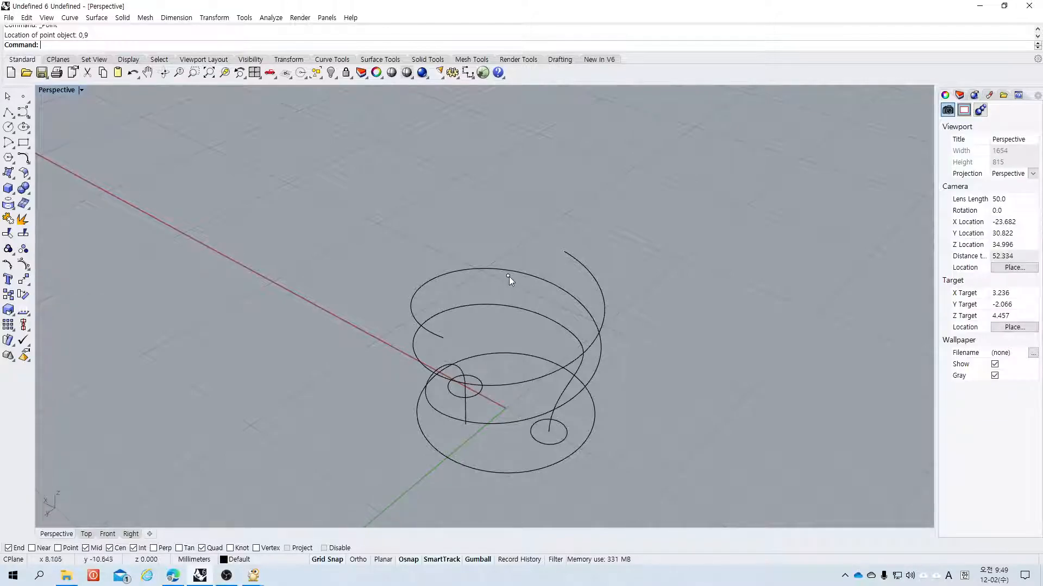
right_click_drag(523, 341, 428, 266)
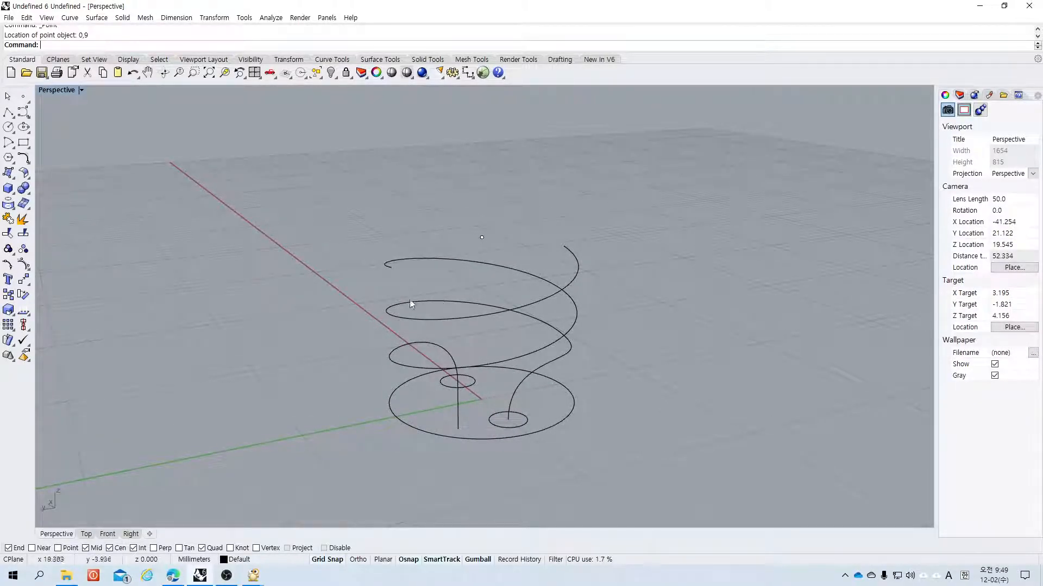
Step: Turn on the Point object snap while starting to extend the first helix's upper end toward the point, then cancel
left_click(23, 161)
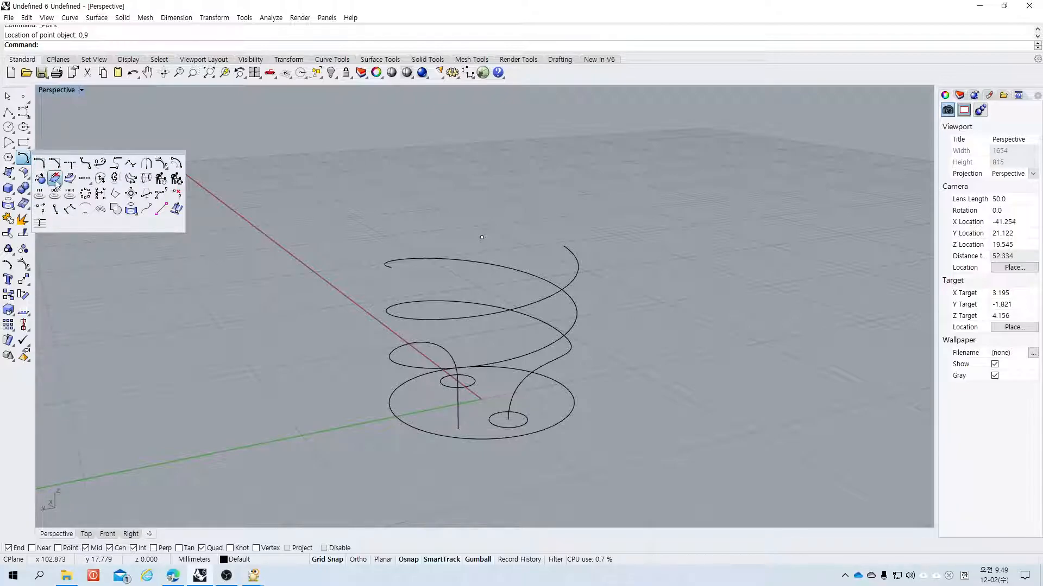
left_click(85, 181)
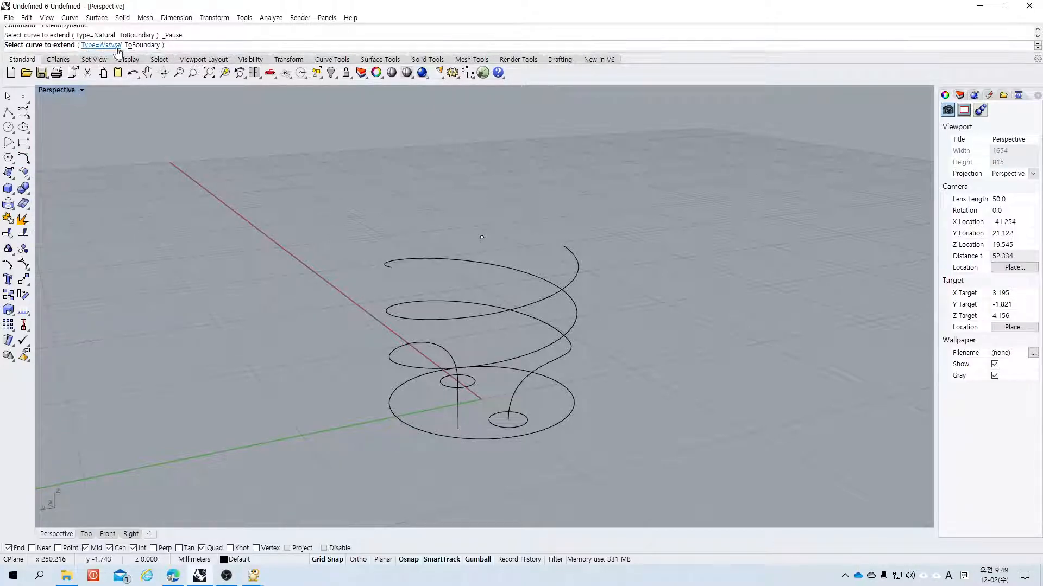
left_click(91, 46)
left_click(388, 266)
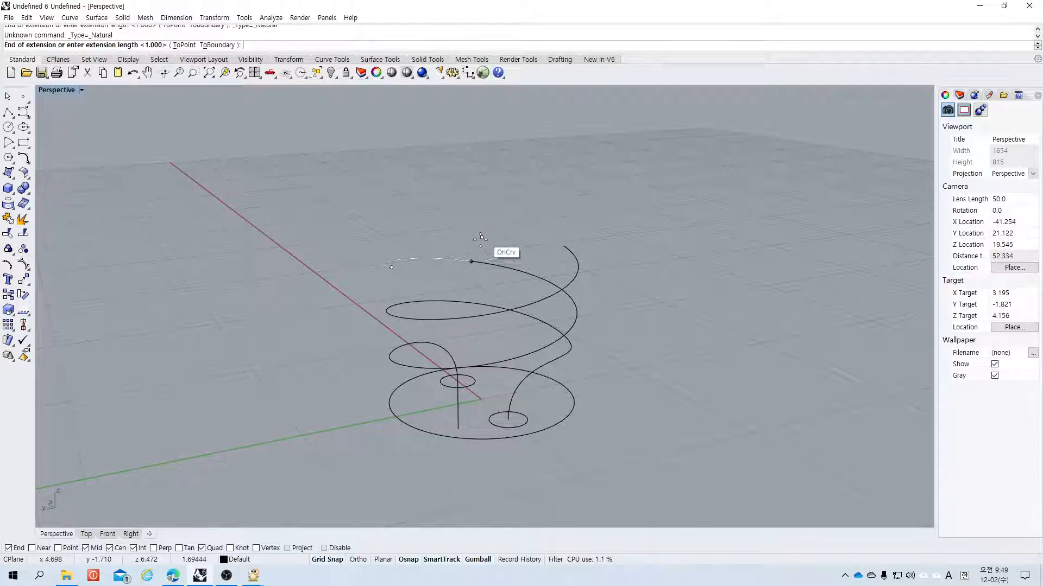
left_click(57, 548)
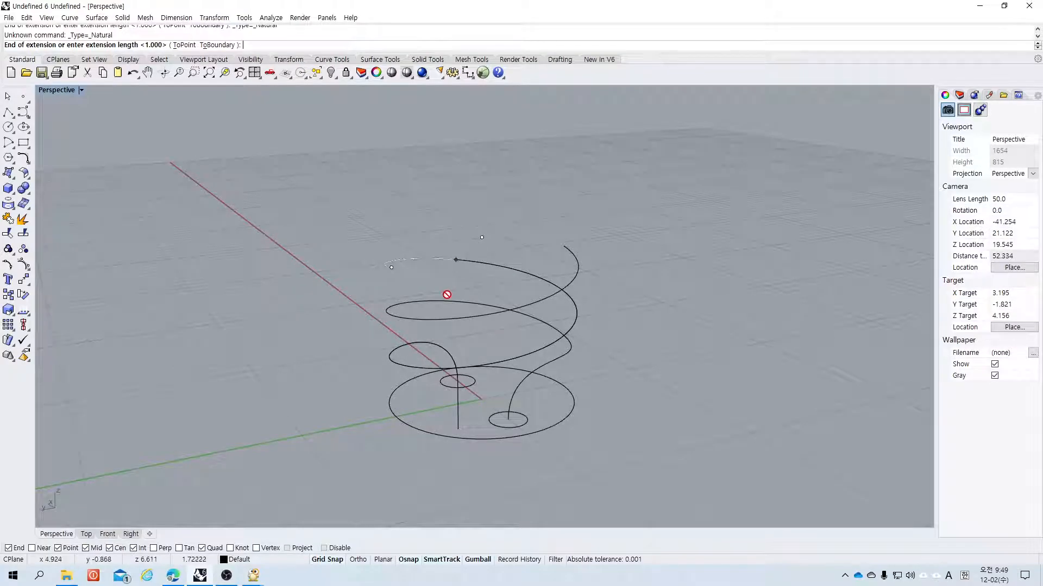
scroll(455, 292, "up", 5)
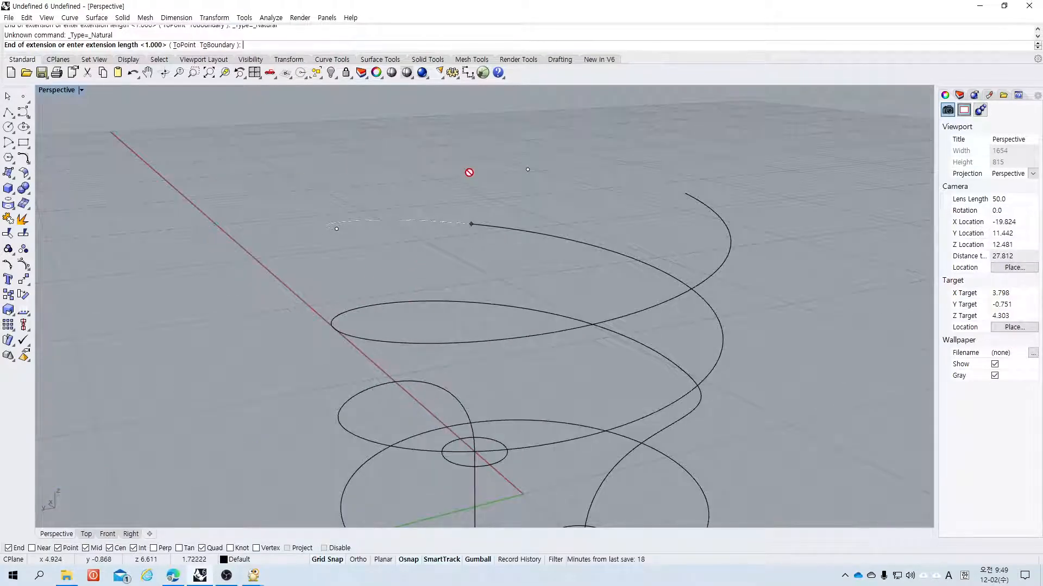
left_click(184, 45)
key("Escape")
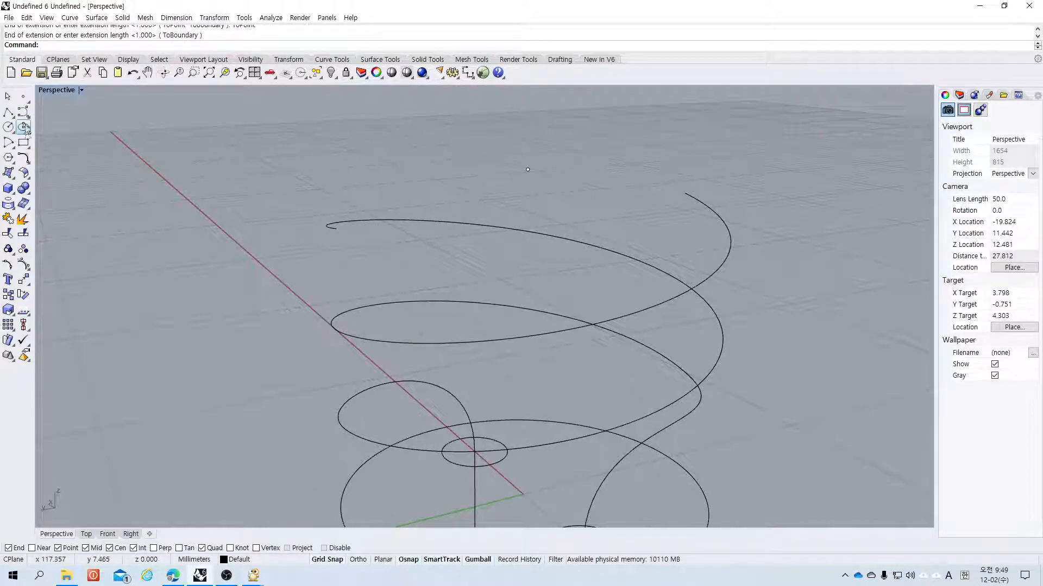
Step: Extend the first helix's upper end to the point at 0,9 using the ToPoint option
left_click(26, 162)
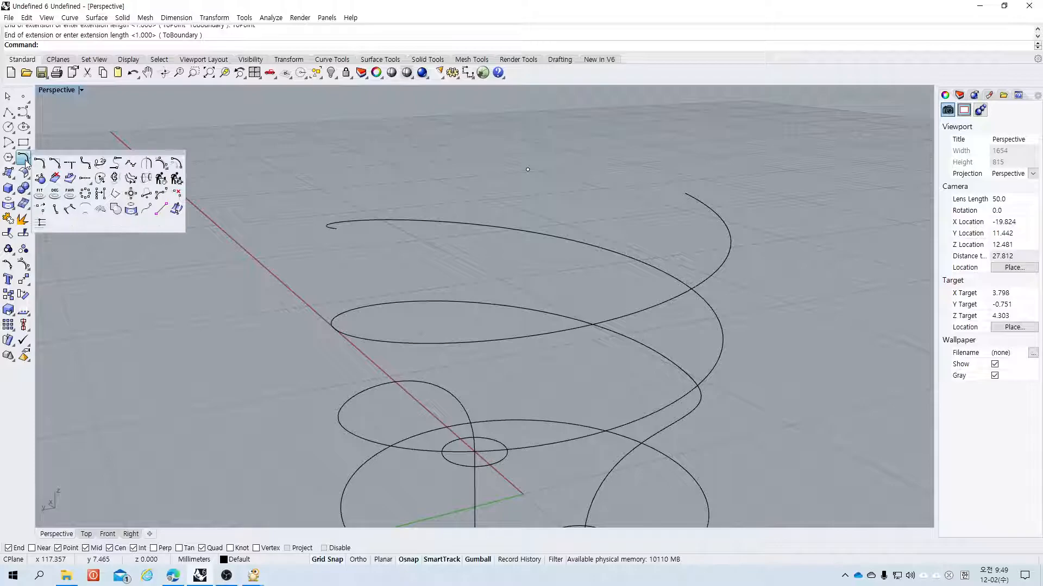
left_click(85, 179)
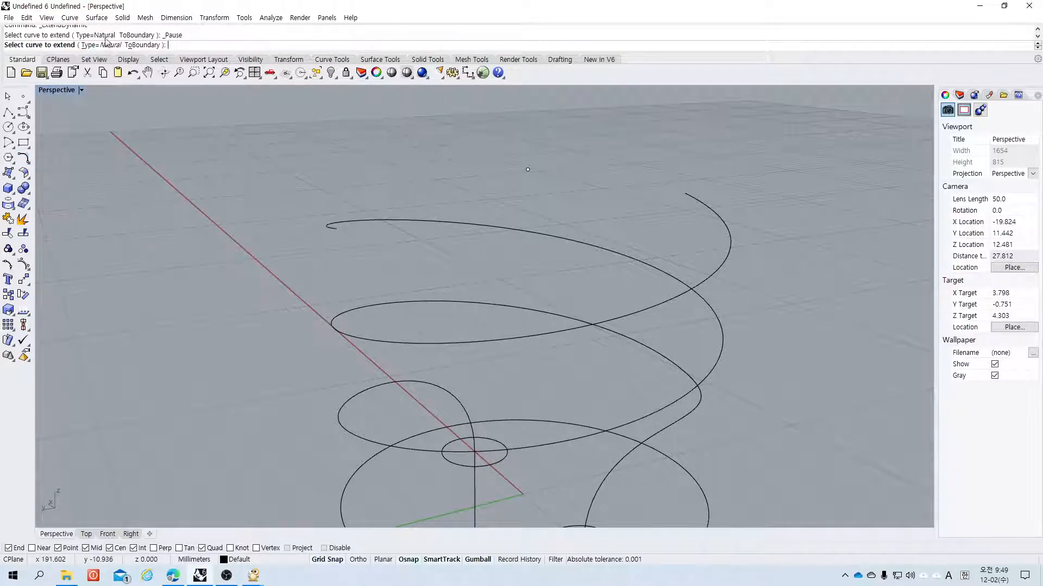
left_click(335, 227)
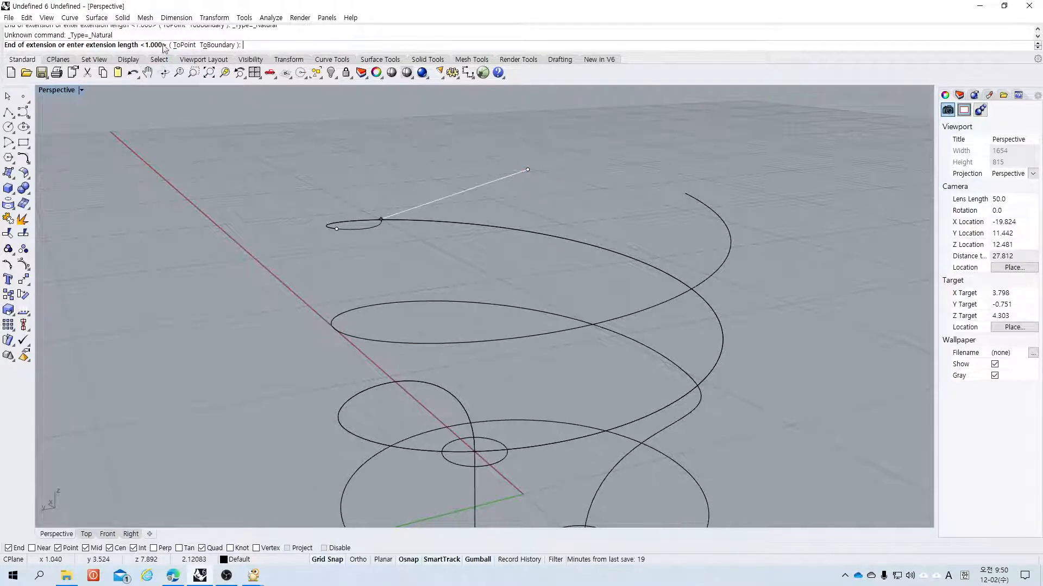
left_click(183, 45)
left_click(533, 176)
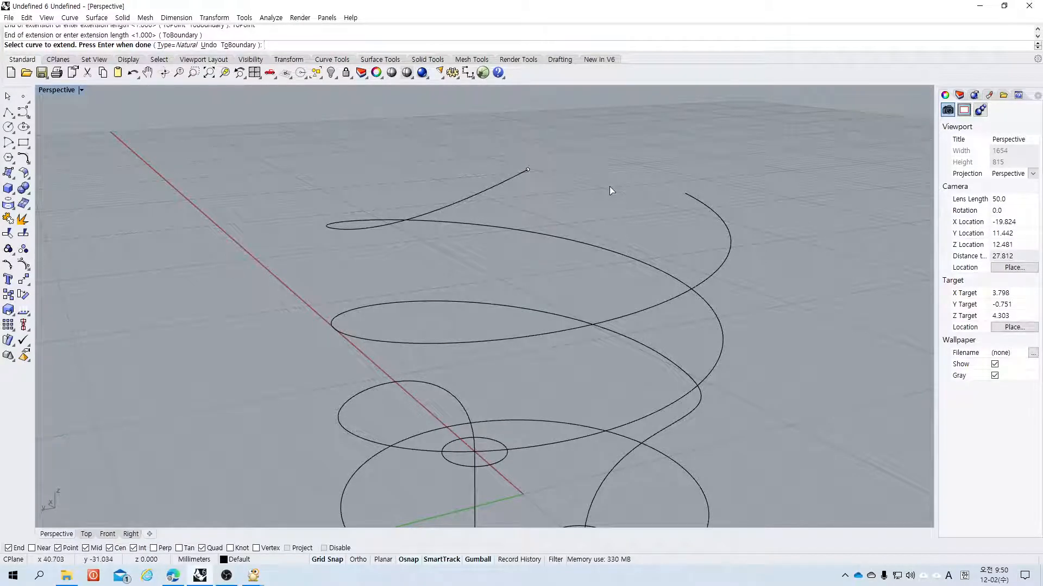
key("Return")
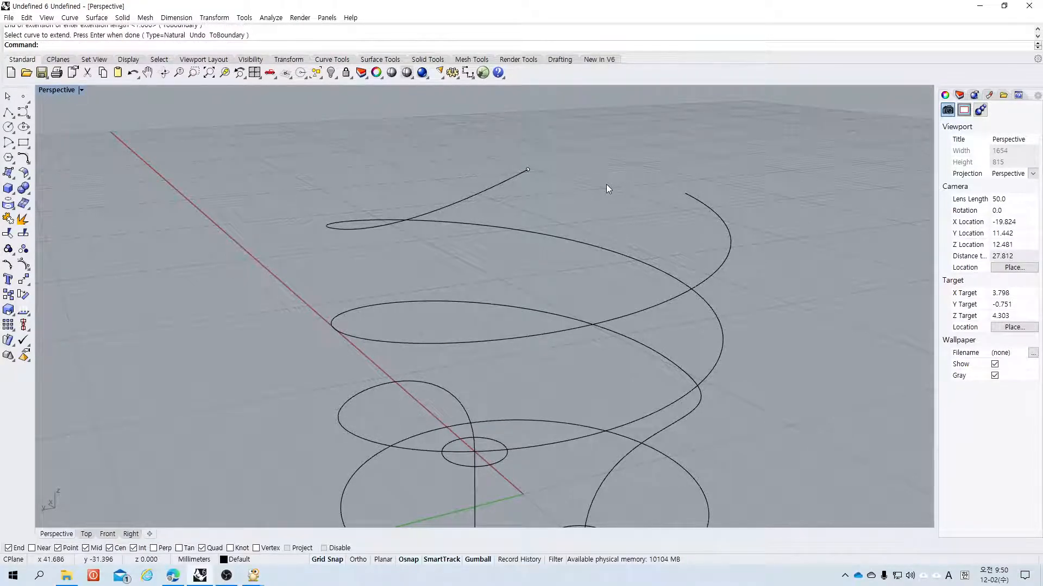
Step: Extend the other helix's upper end to the same point, then undo that extension
key("Return")
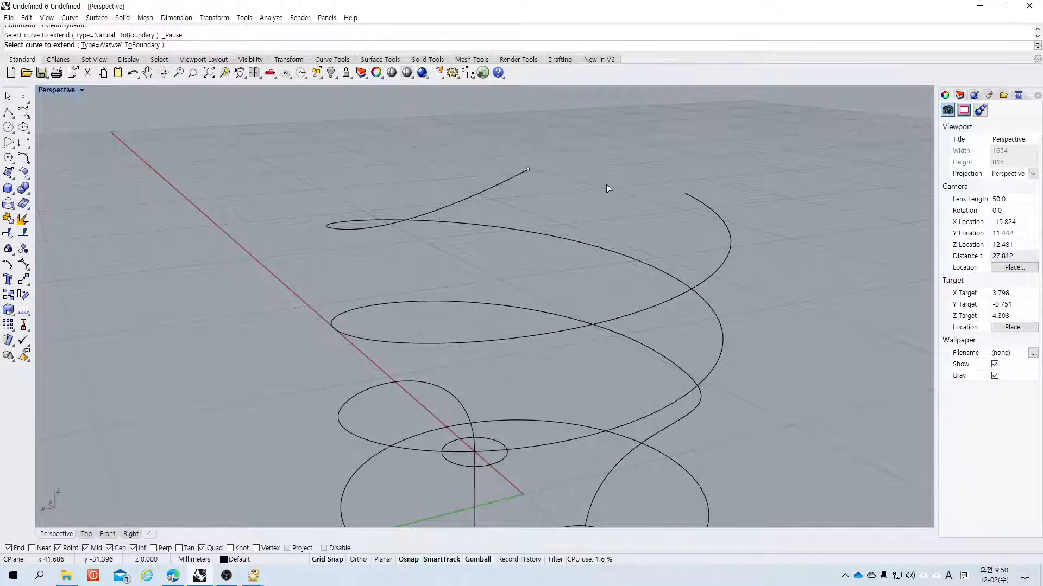
left_click(700, 204)
left_click(176, 46)
left_click(530, 170)
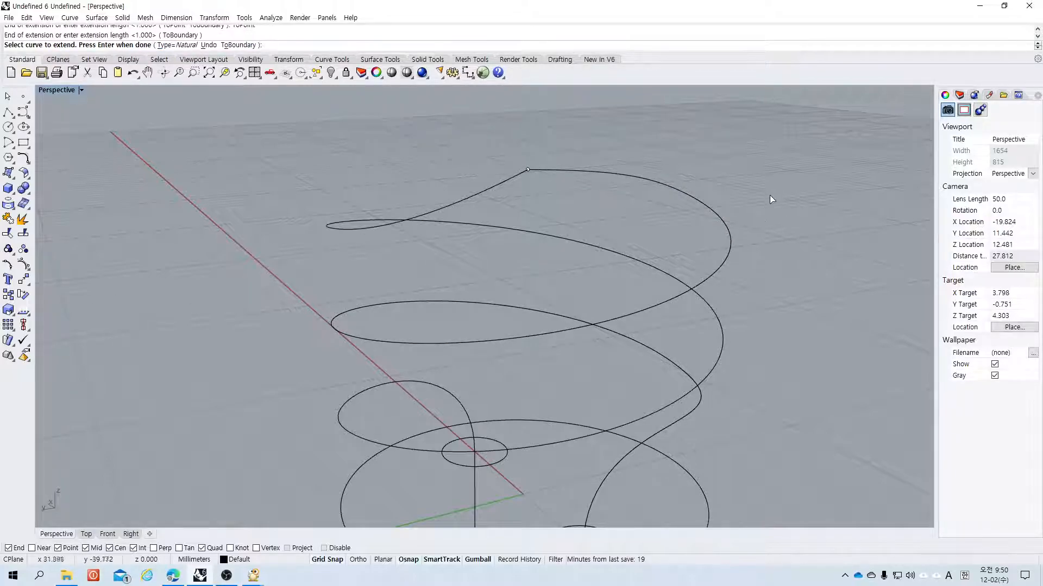
right_click_drag(757, 195, 510, 250)
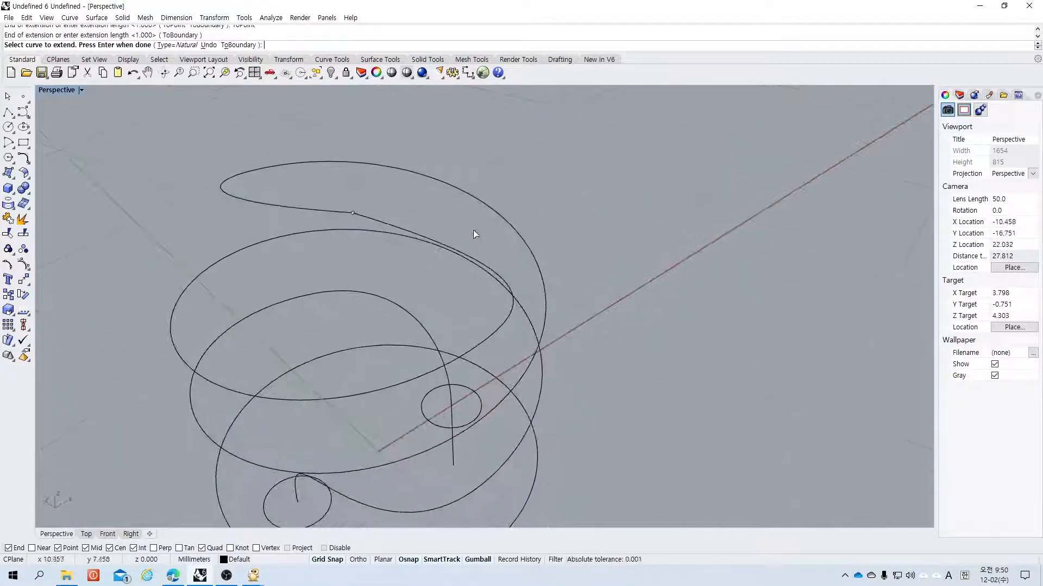
key("ctrl+z")
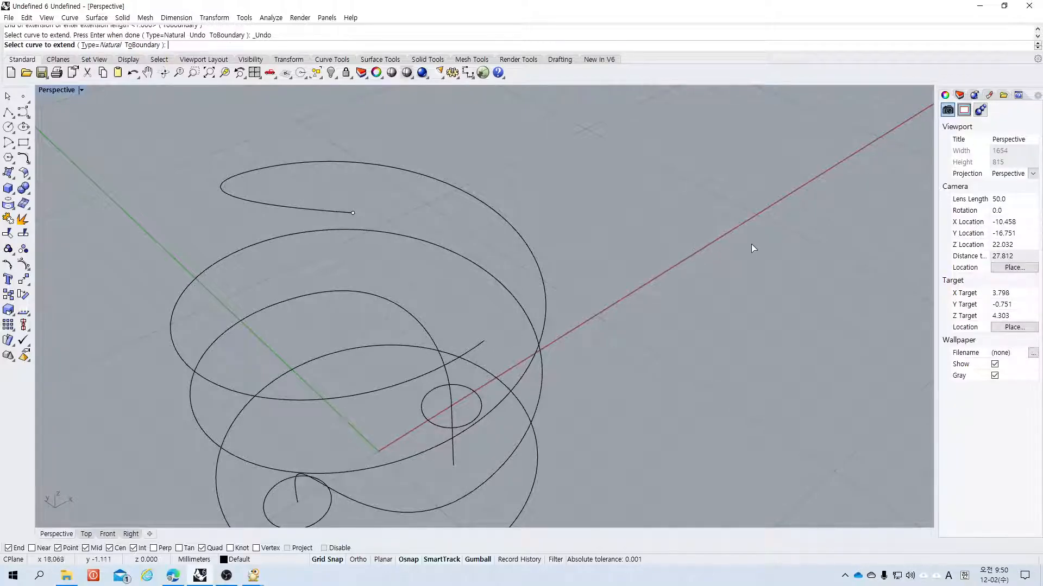
right_click(166, 132)
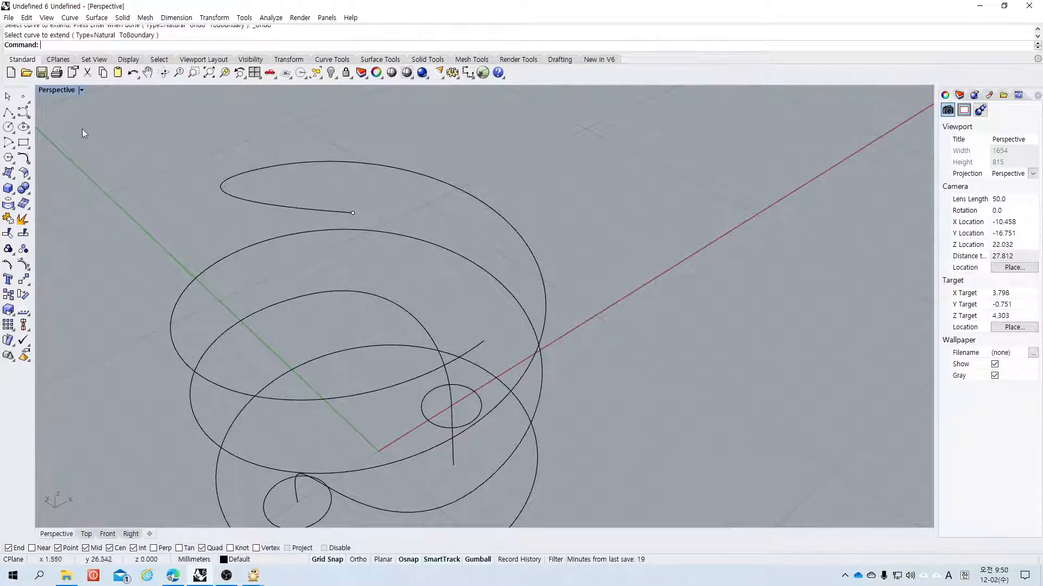
Step: Extend the second helix's upper end to the end point at 0,9 using the ToPoint option
left_click(27, 161)
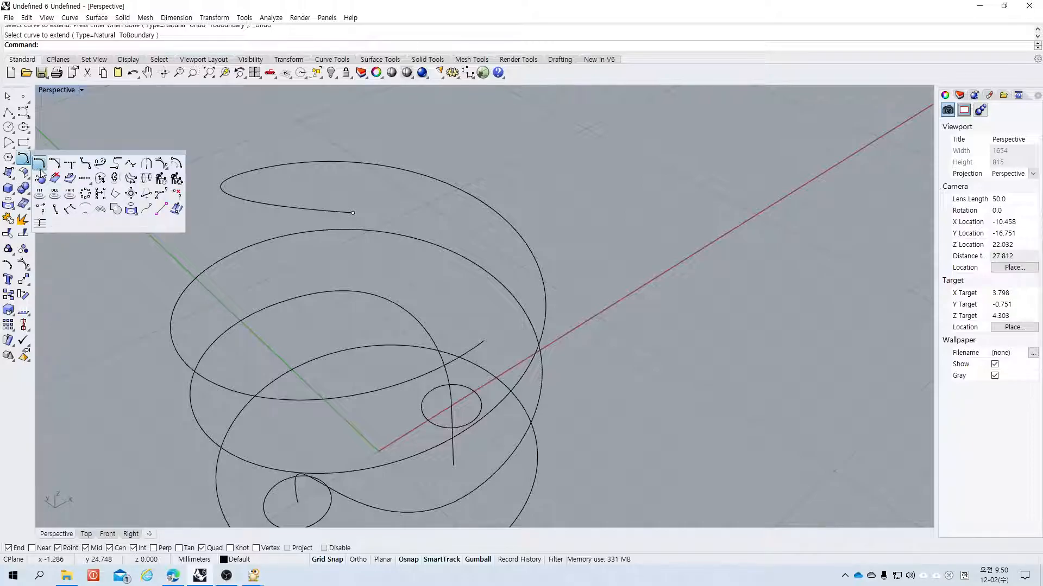
left_click(84, 179)
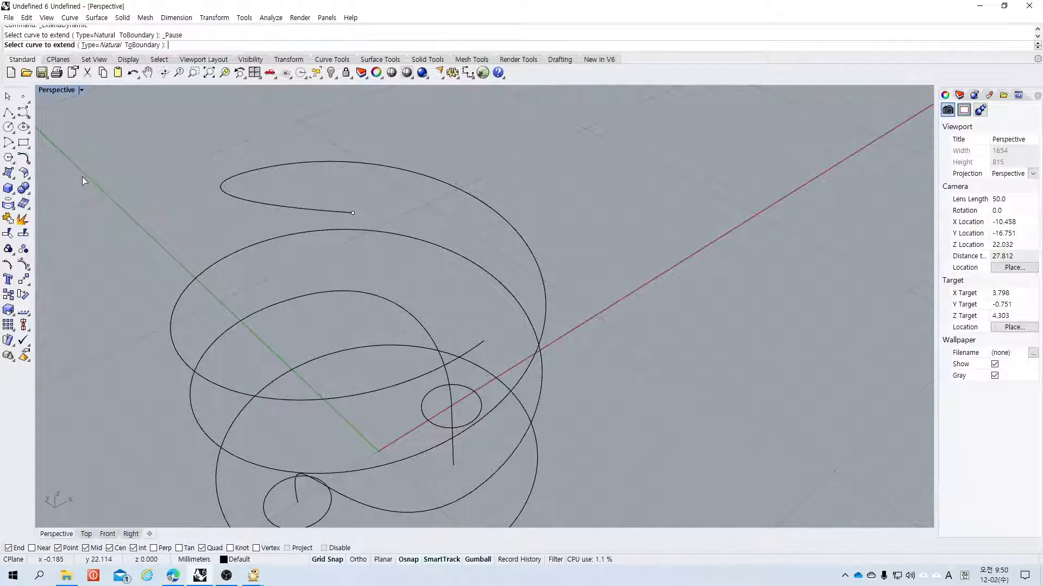
left_click(477, 346)
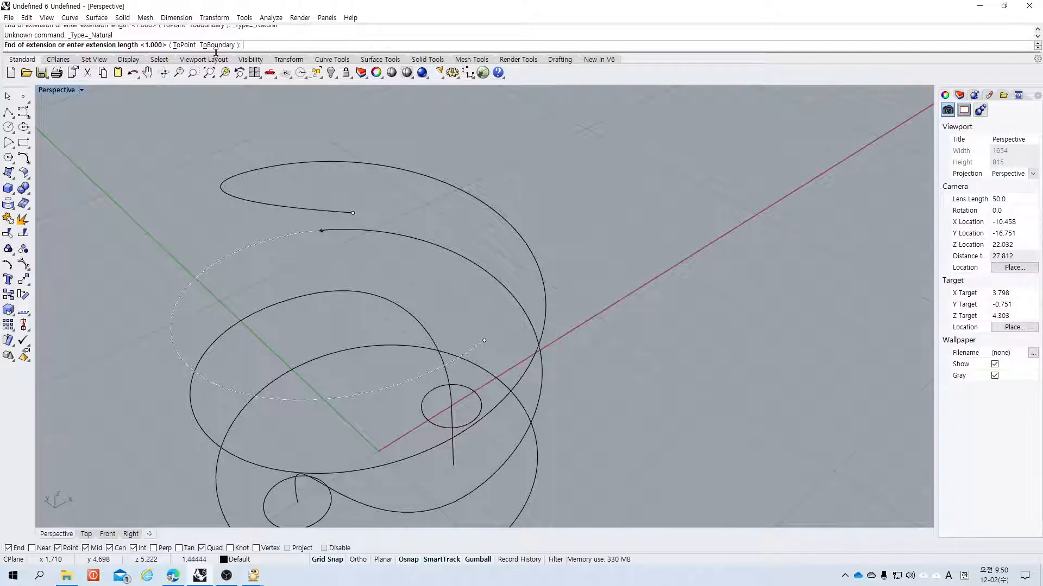
left_click(184, 45)
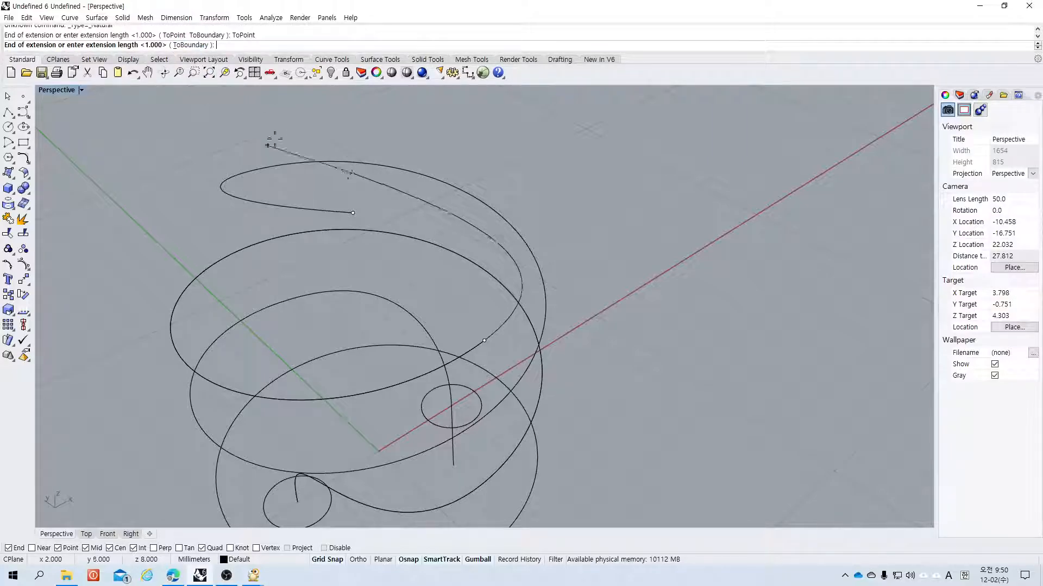
left_click(351, 213)
scroll(586, 269, "up", 3)
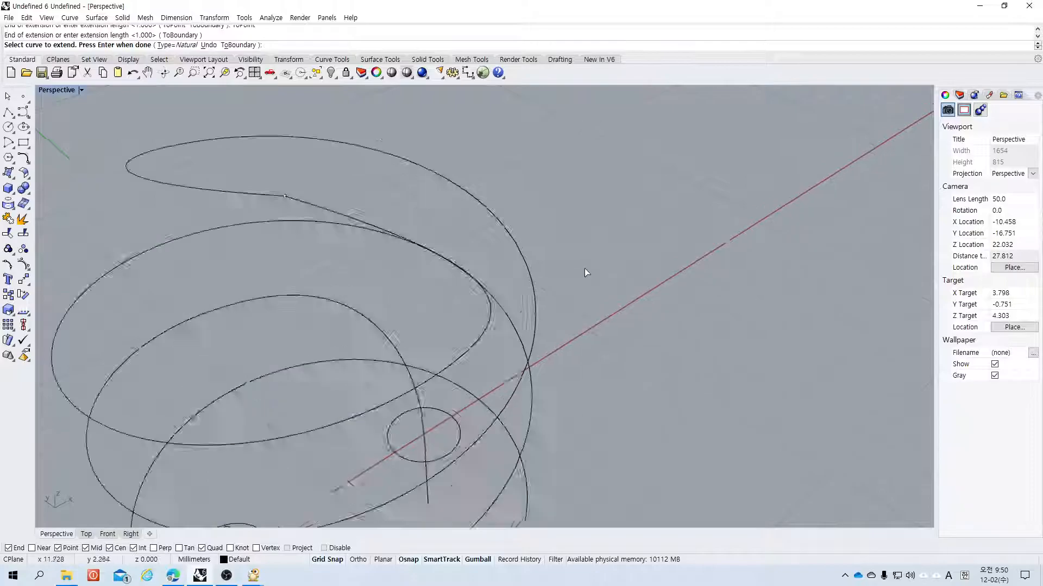
scroll(586, 270, "down", 5)
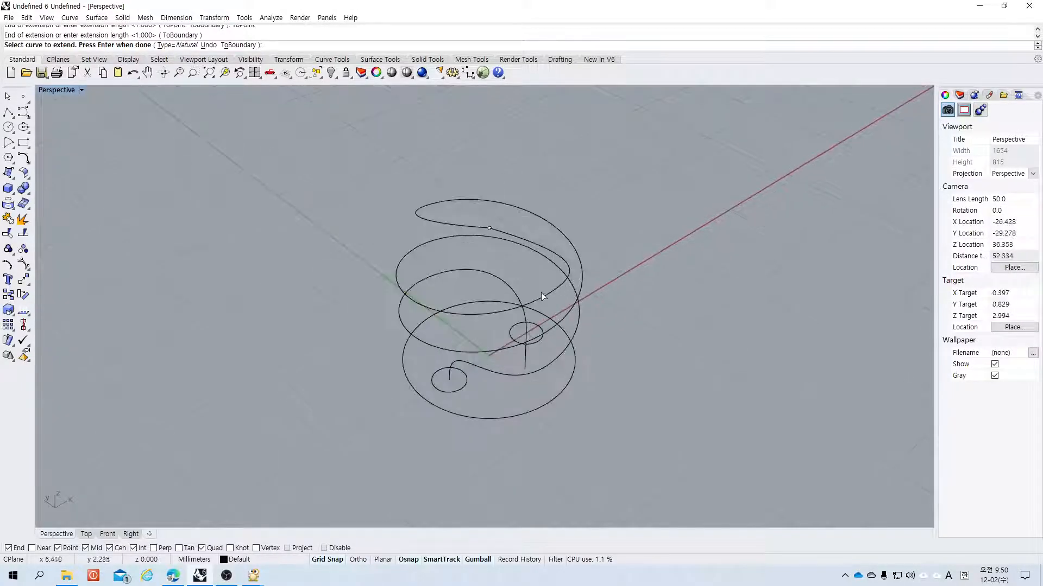
right_click_drag(635, 297, 632, 223)
right_click_drag(563, 240, 430, 256)
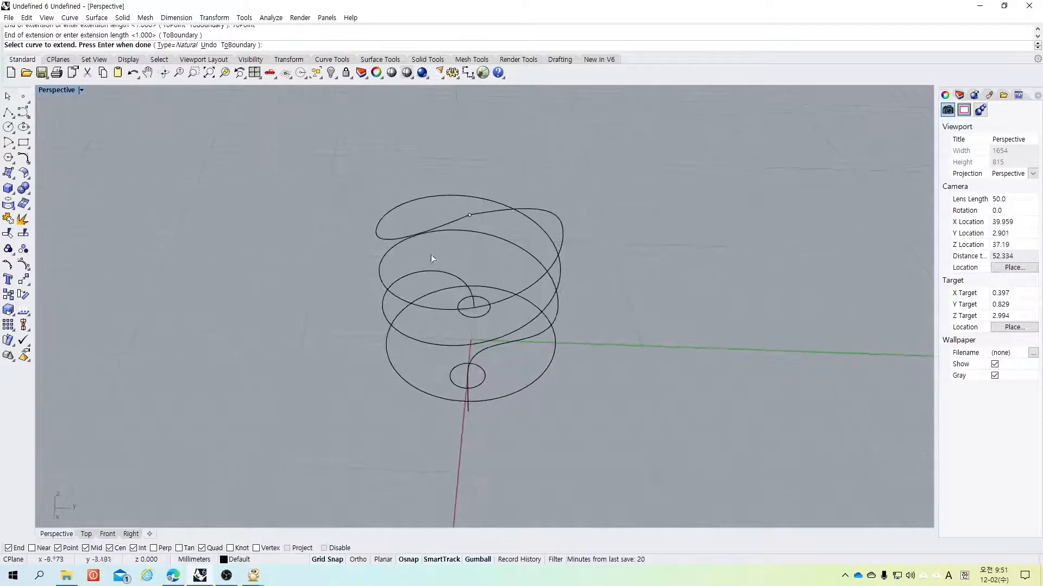
left_click(452, 221)
key("Escape")
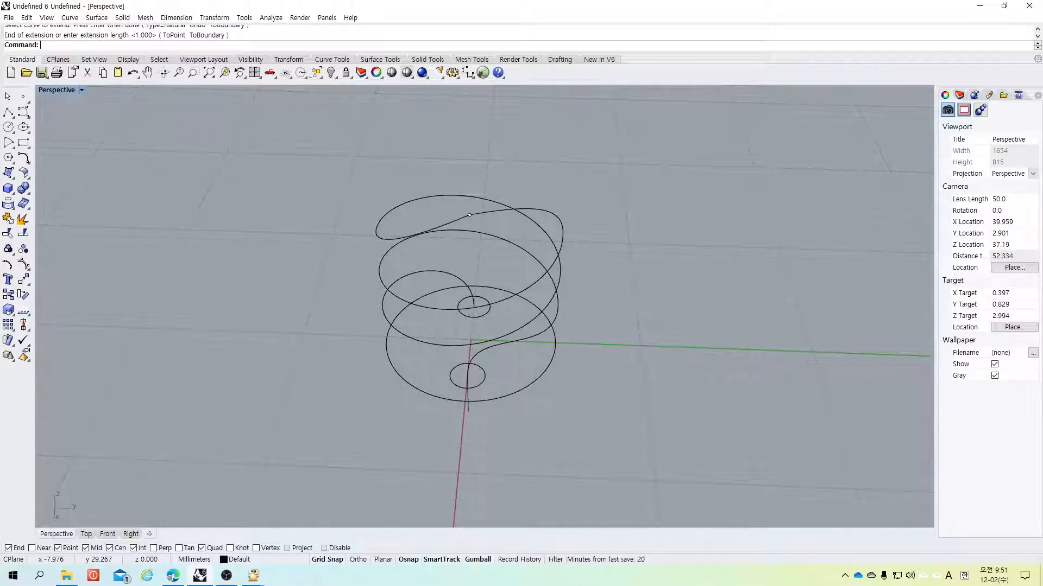
left_click(21, 163)
left_click_drag(63, 152, 63, 150)
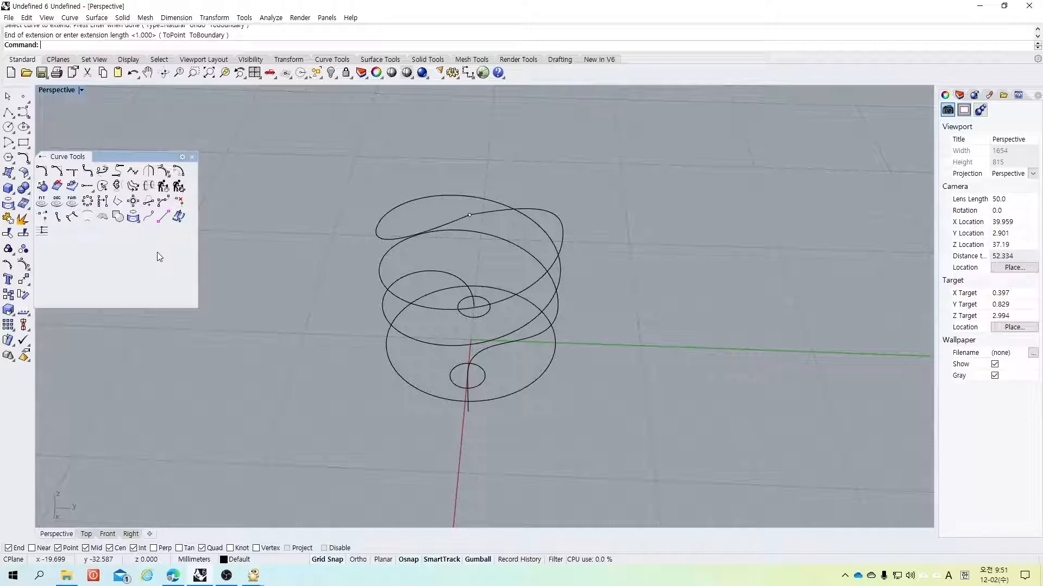
left_click(226, 575)
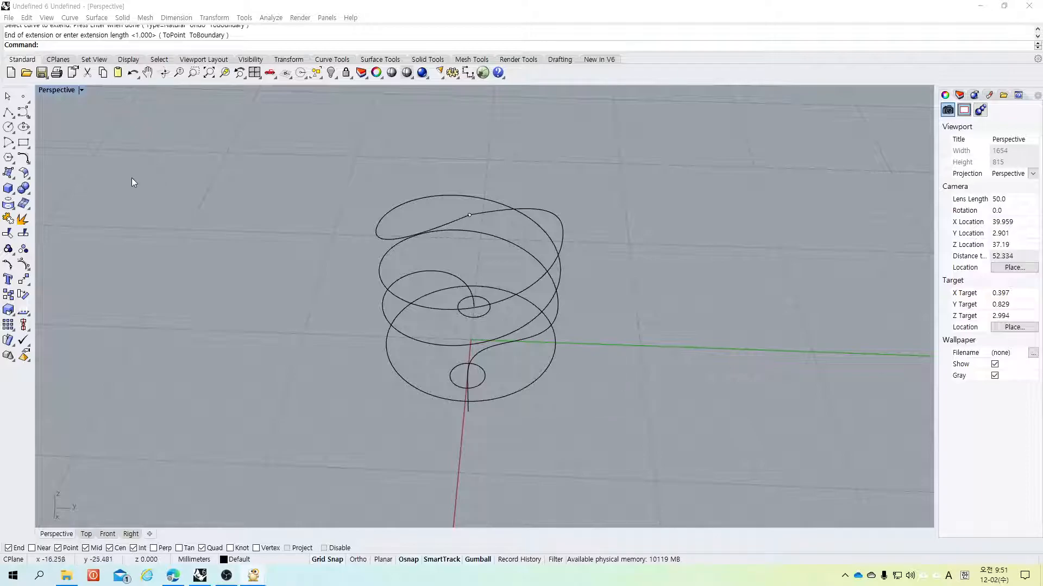
left_click(23, 158)
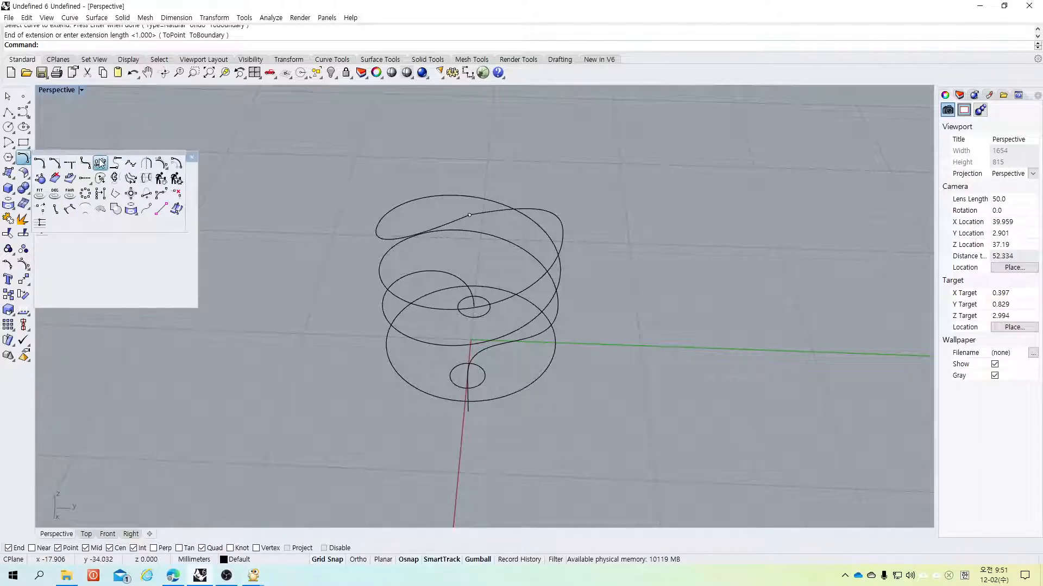
left_click_drag(106, 155, 132, 173)
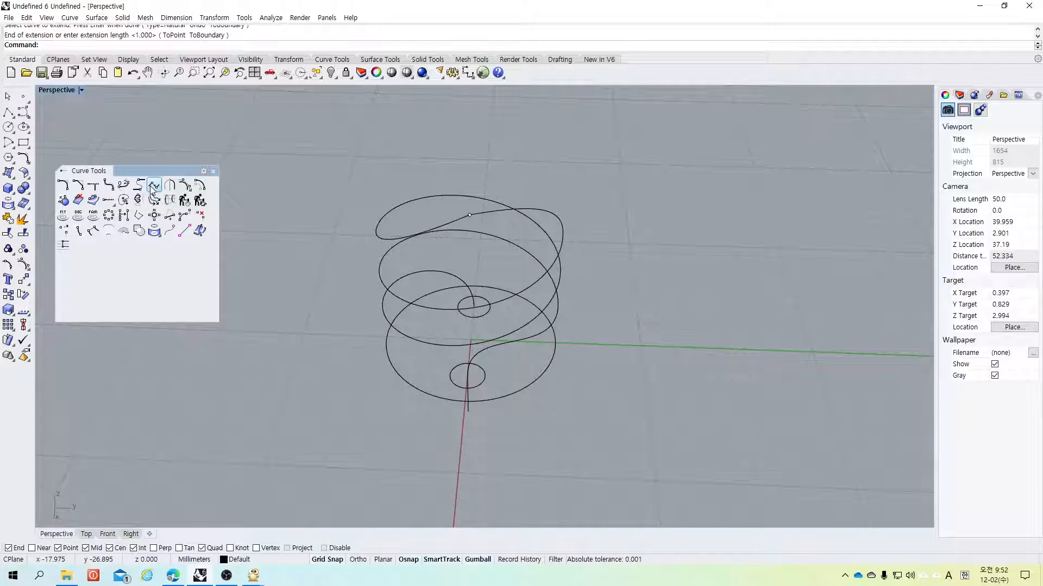
left_click(153, 187)
key("Escape")
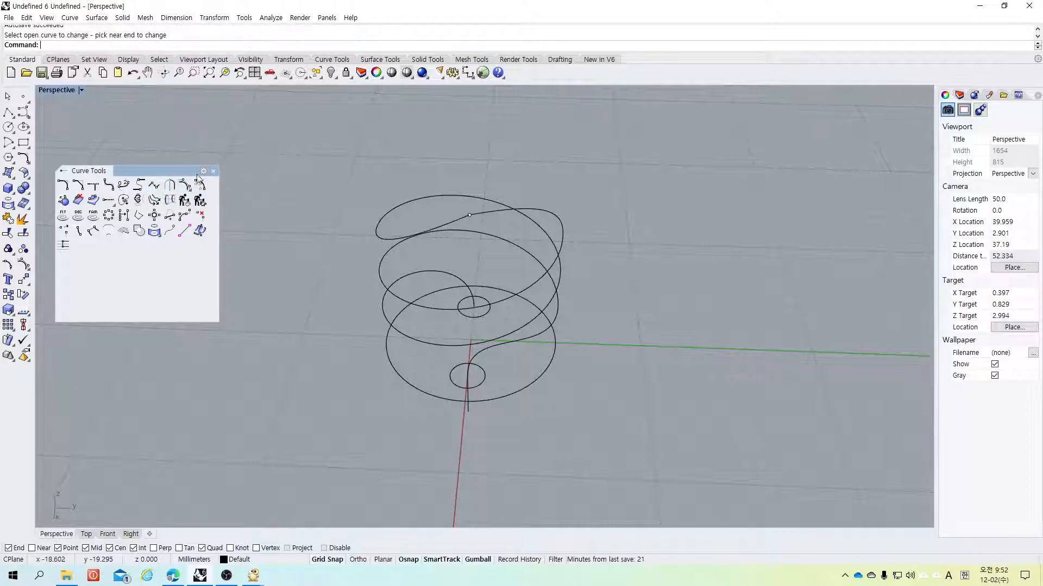
left_click(213, 171)
Step: Draw a three-point control-point curve in the perspective view beside the helices
left_click(23, 112)
left_click(292, 154)
left_click(173, 204)
left_click(268, 250)
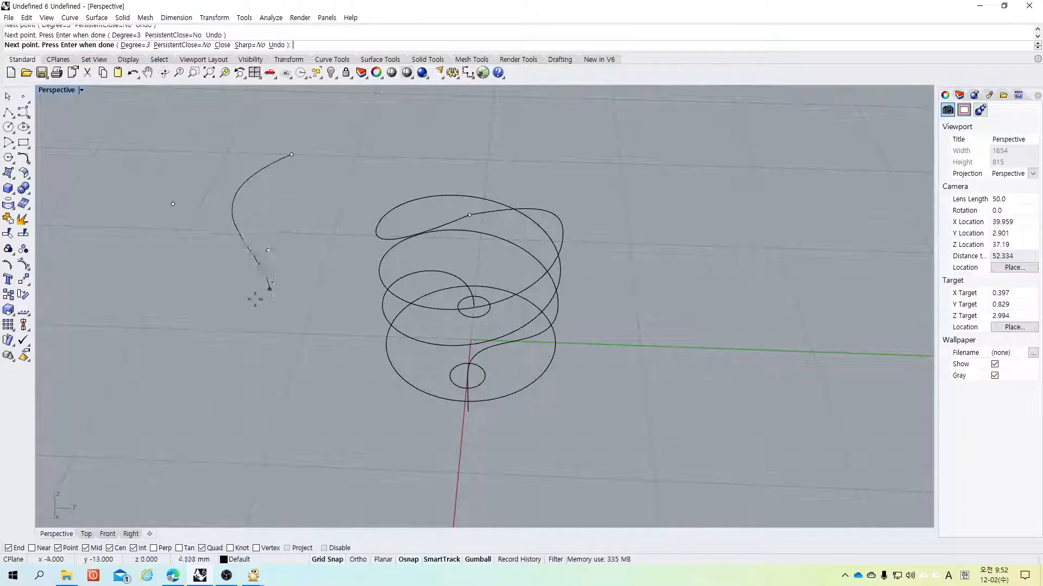
right_click(232, 295)
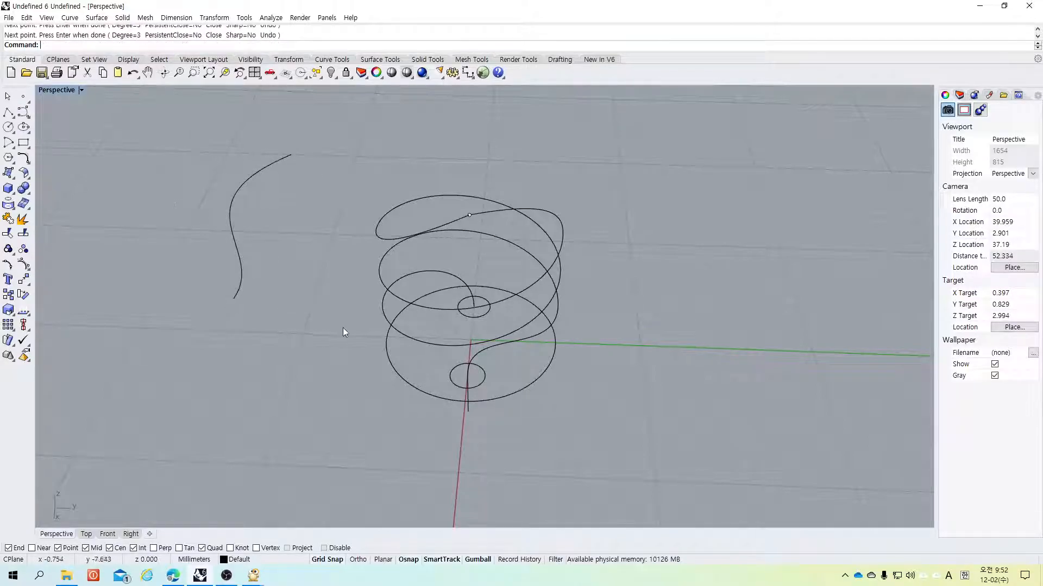
Step: Draw a single-segment polyline starting from that curve's lower end
left_click(8, 111)
left_click(232, 299)
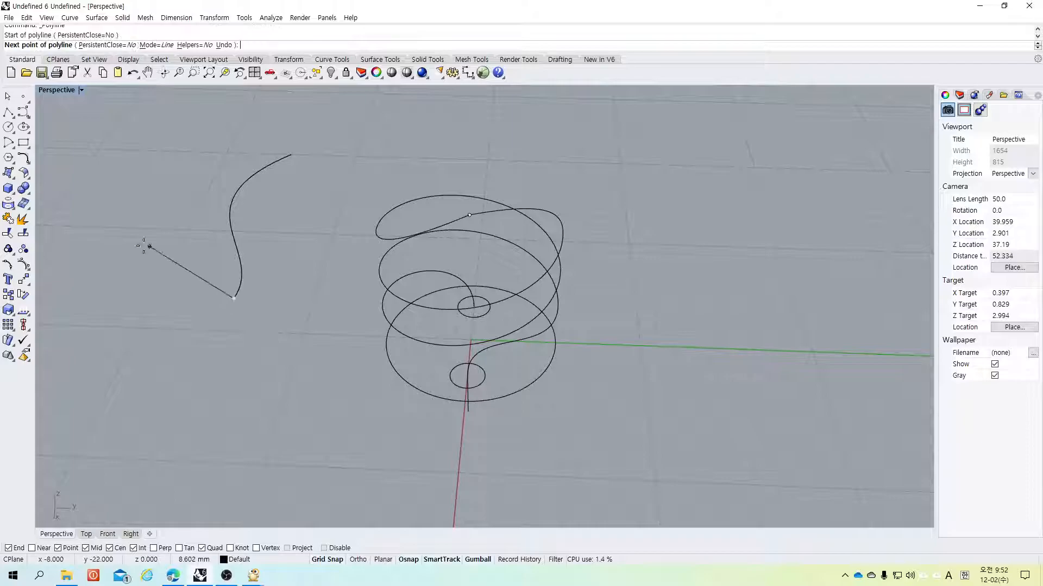
left_click(112, 235)
right_click(112, 236)
Step: Draw a five-point control-point curve in the Top view left of the existing curves
scroll(137, 285, "down", 3)
scroll(137, 284, "up", 3)
double_click(61, 91)
scroll(376, 207, "down", 5)
scroll(379, 206, "down", 8)
scroll(363, 241, "up", 13)
scroll(318, 259, "up", 2)
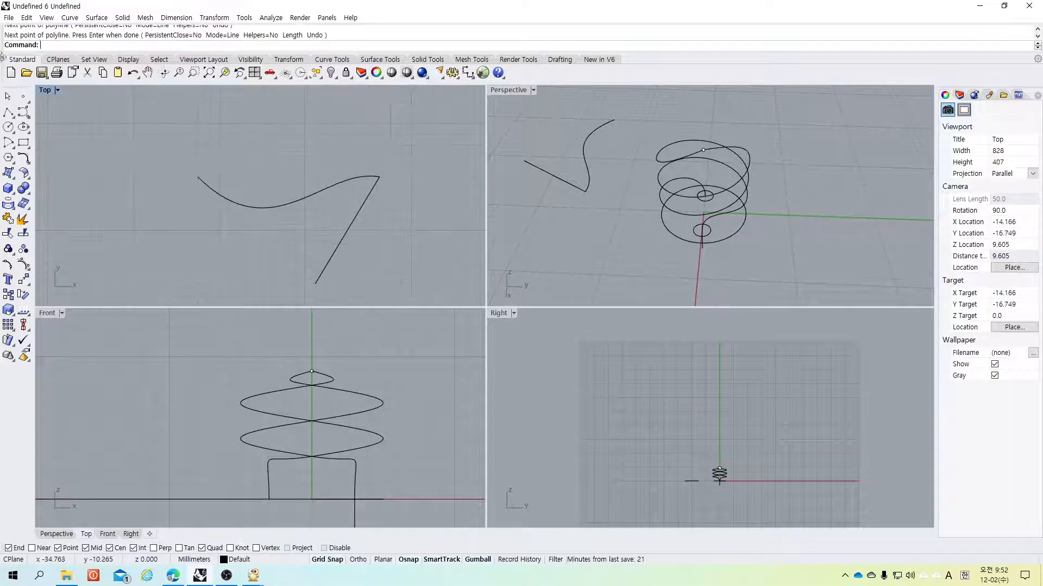
left_click(23, 111)
left_click(91, 102)
left_click(134, 102)
left_click(155, 177)
left_click(156, 251)
left_click(176, 241)
right_click(176, 240)
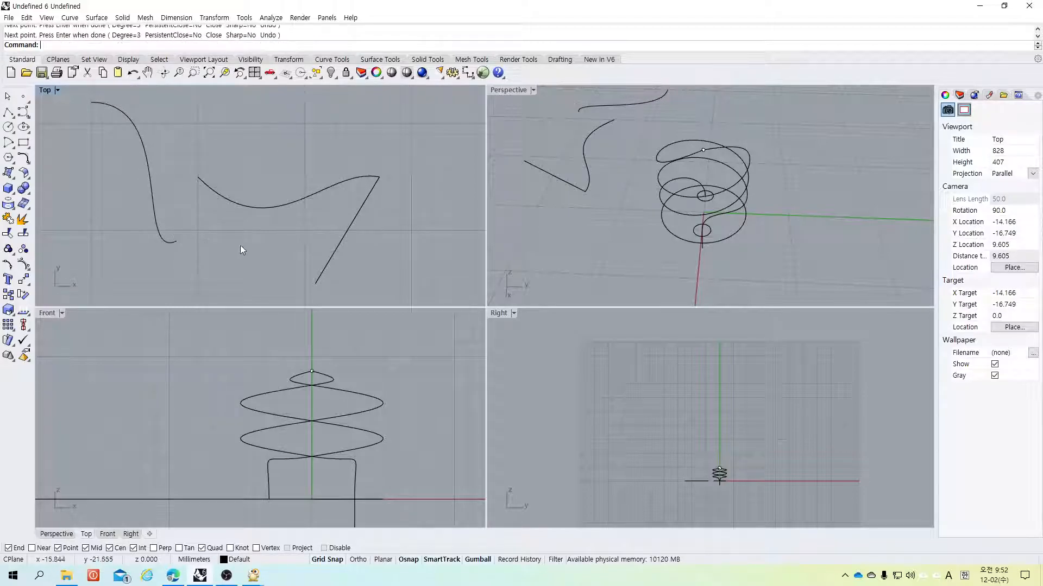
Step: Draw a single-segment diagonal polyline in the Top view above the existing curves
left_click(8, 112)
left_click(316, 103)
left_click(241, 166)
right_click(240, 166)
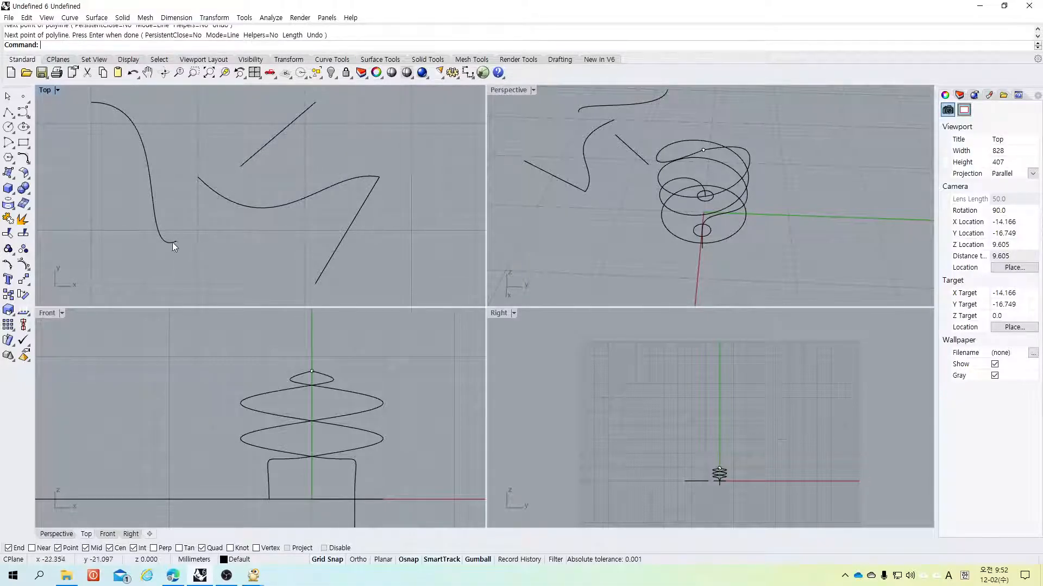
Step: Try an adjustable curve blend between the five-point curve's end and the short diagonal polyline
left_click(164, 239)
left_click(248, 159)
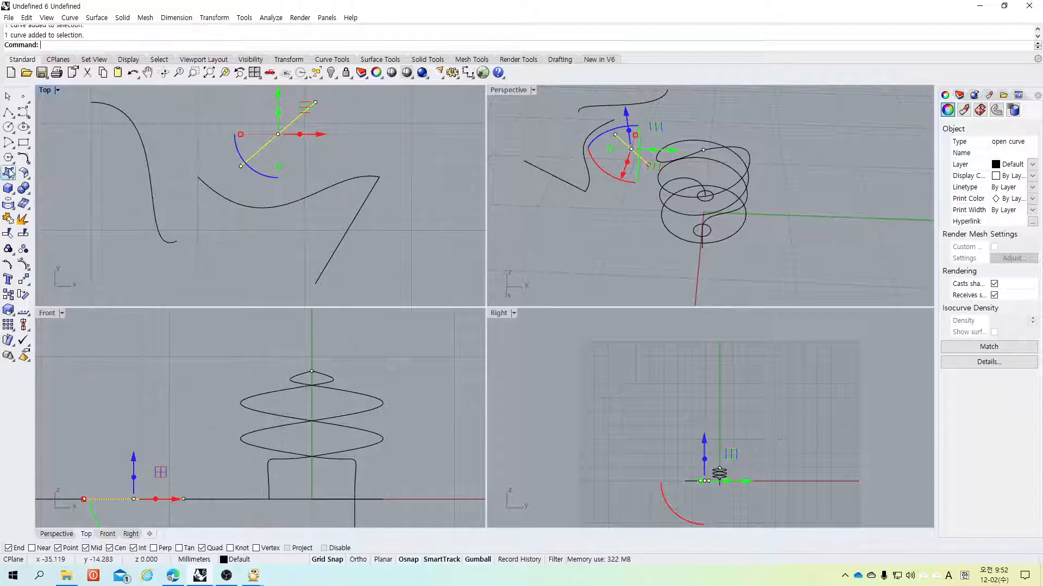
left_click(25, 162)
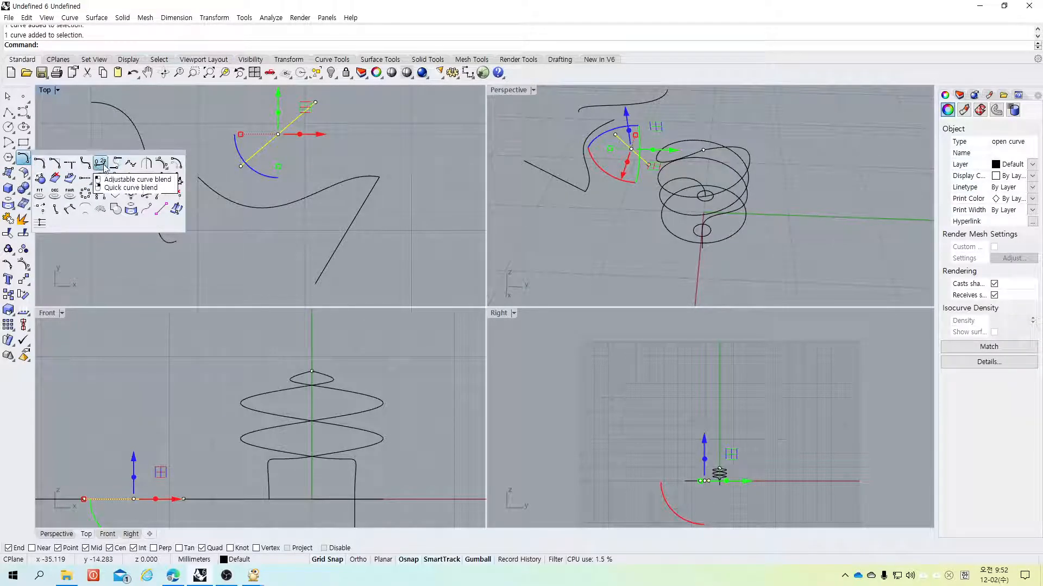
left_click(101, 164)
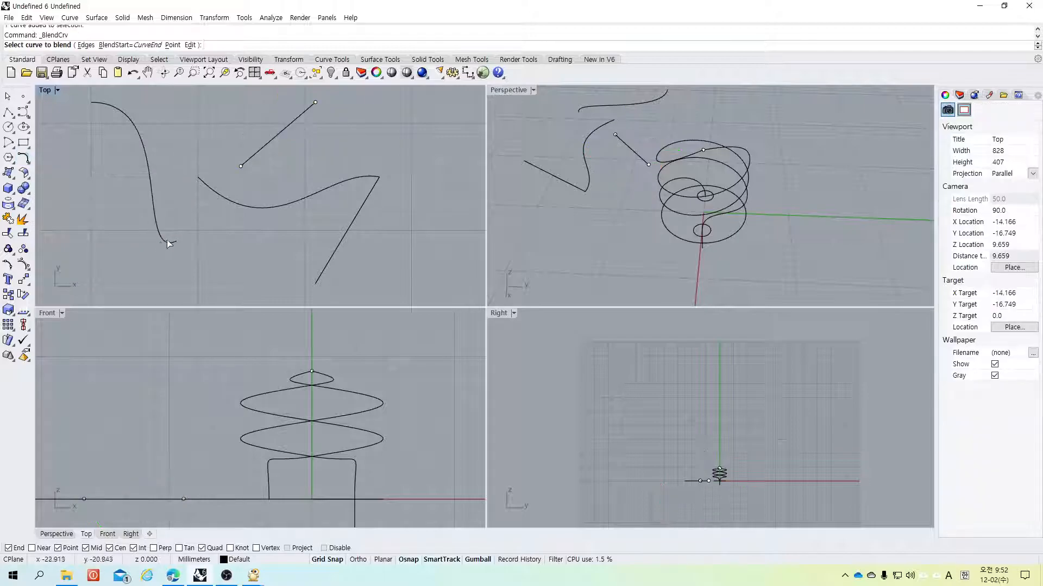
left_click(253, 156)
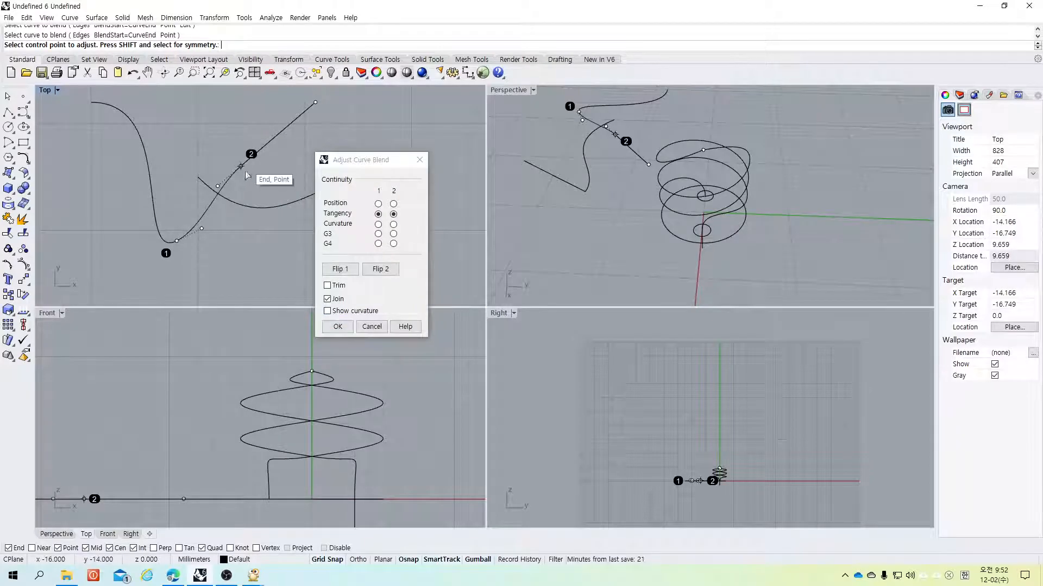
left_click(372, 326)
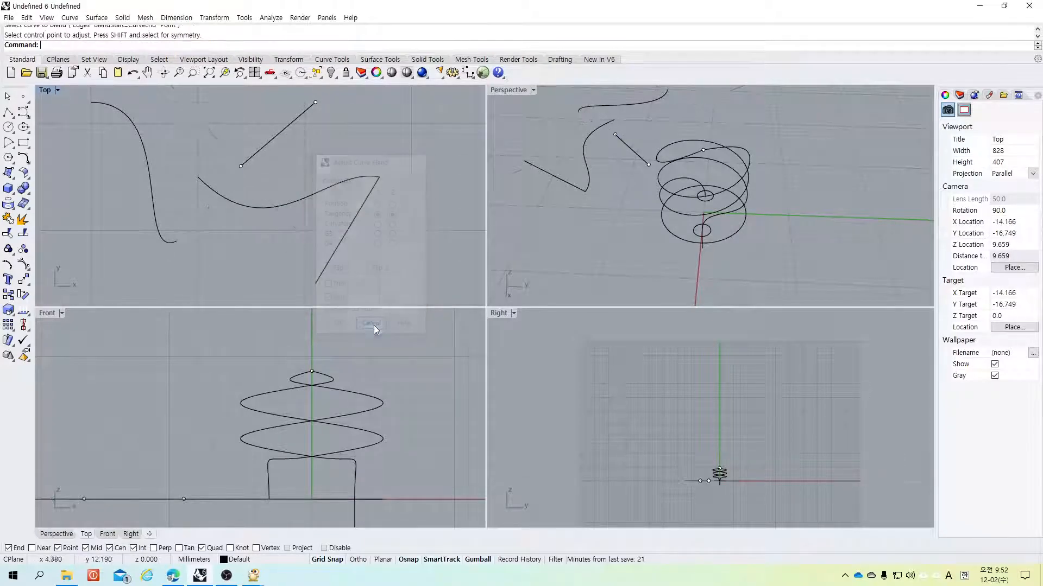
Step: Try to match the middle curve's end to the long polyline with curvature continuity
left_click(24, 159)
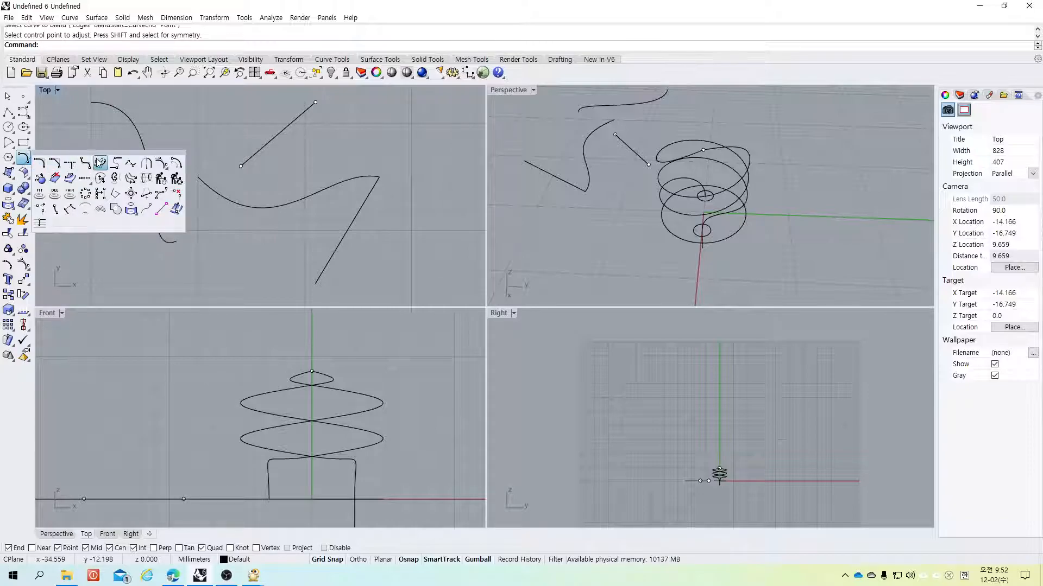
left_click(130, 163)
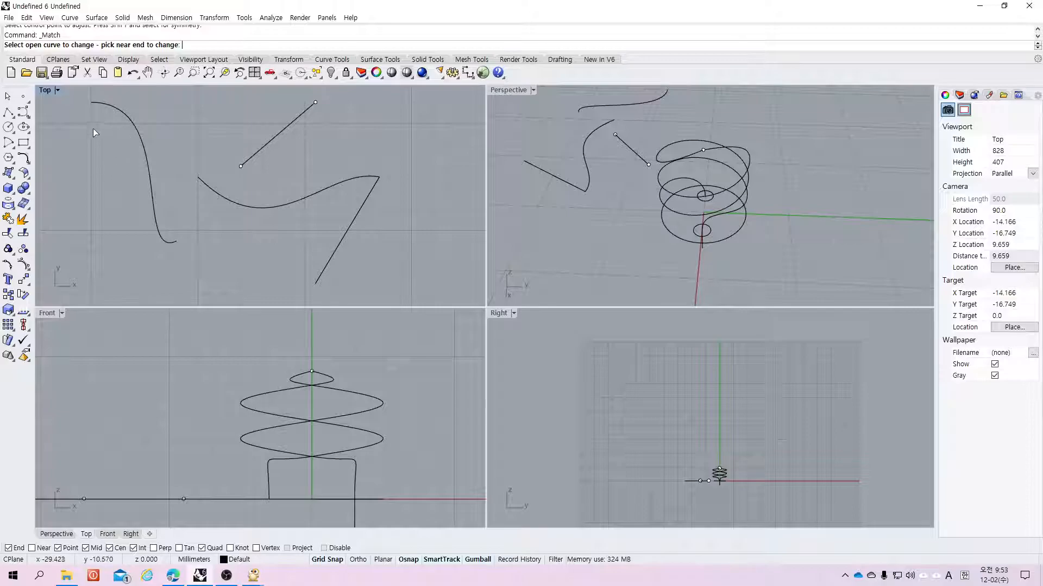
left_click(341, 184)
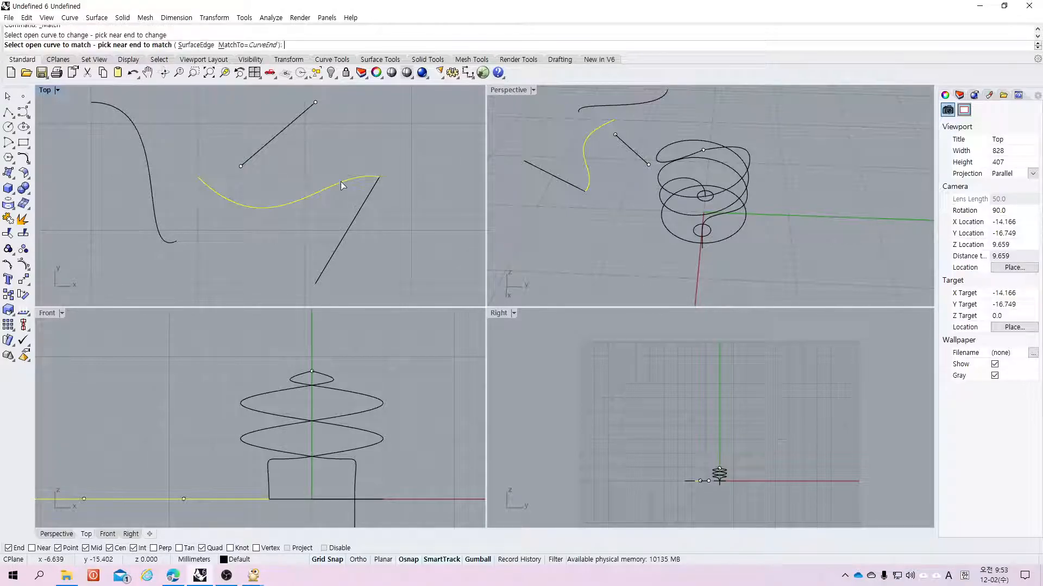
left_click(367, 198)
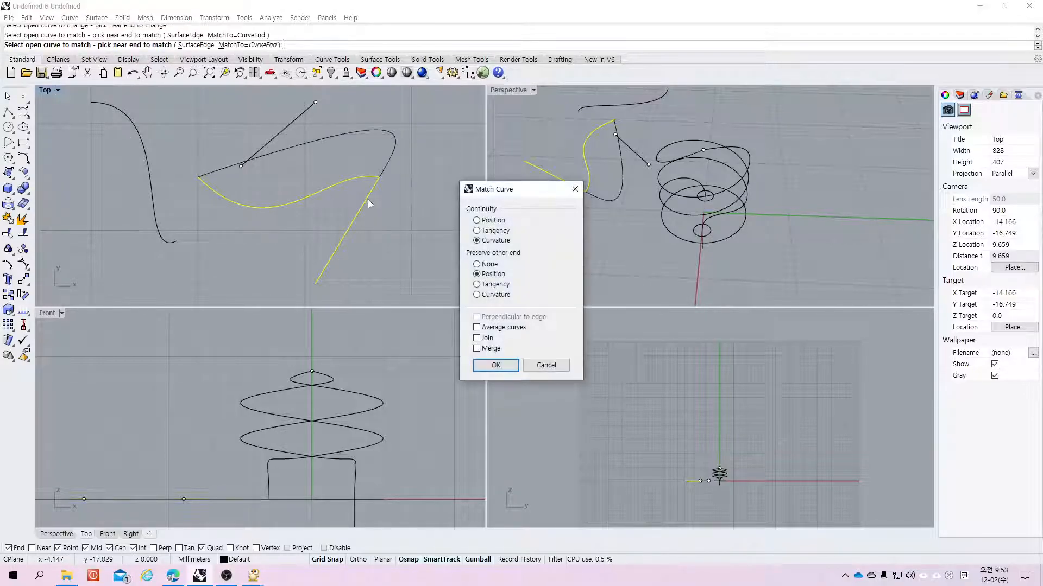
key("Return")
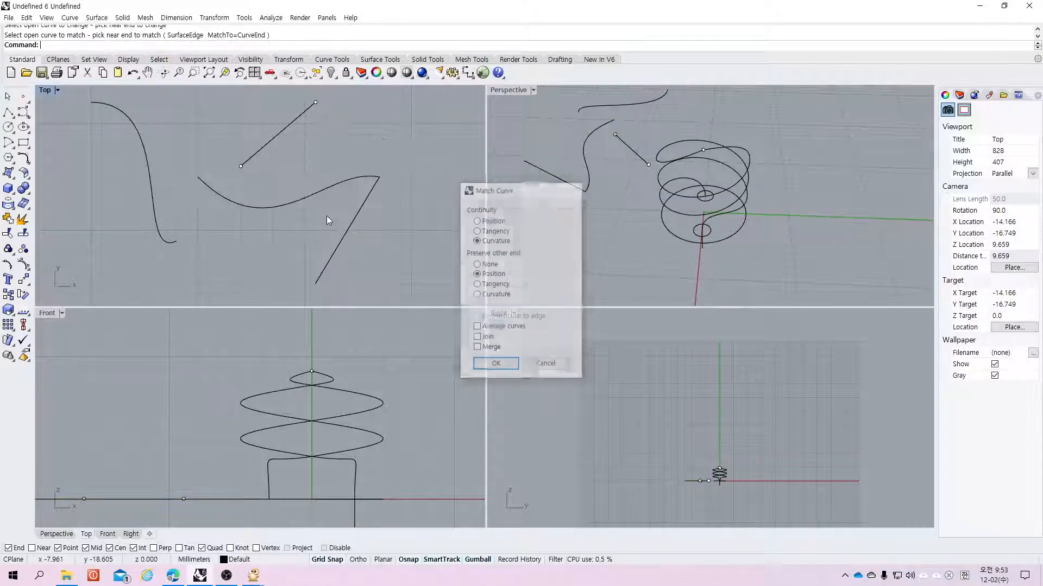
Step: Try matching the middle curve to the long polyline again with tangency continuity, preserving position at the other end
key("Return")
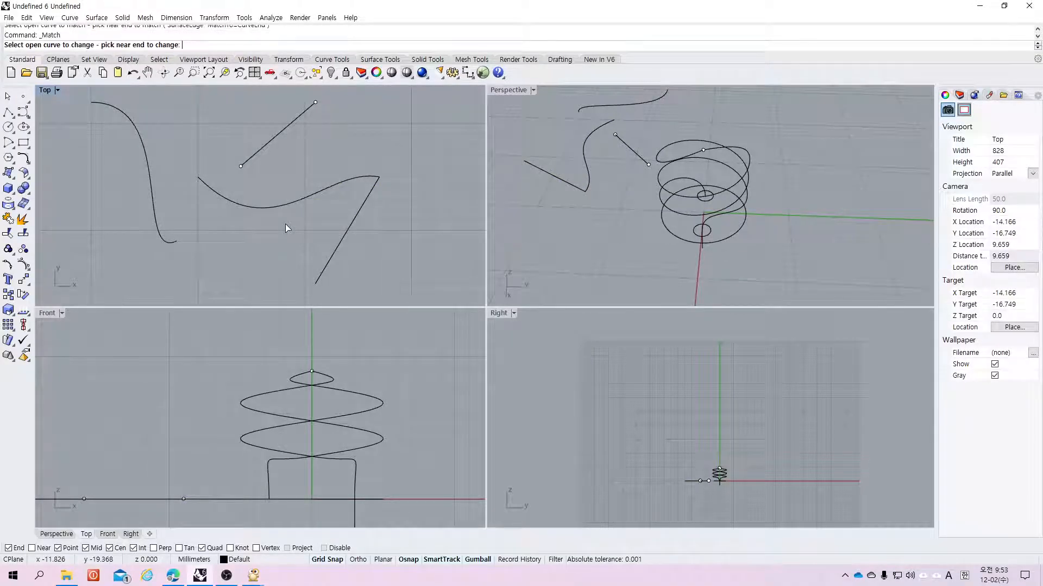
left_click(339, 192)
left_click(366, 202)
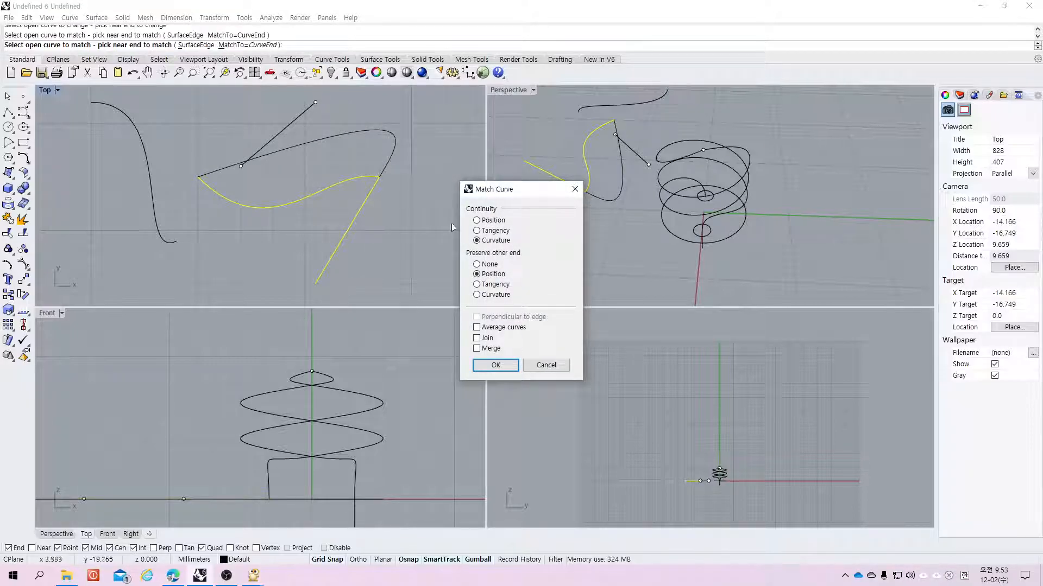
left_click(476, 230)
left_click(477, 284)
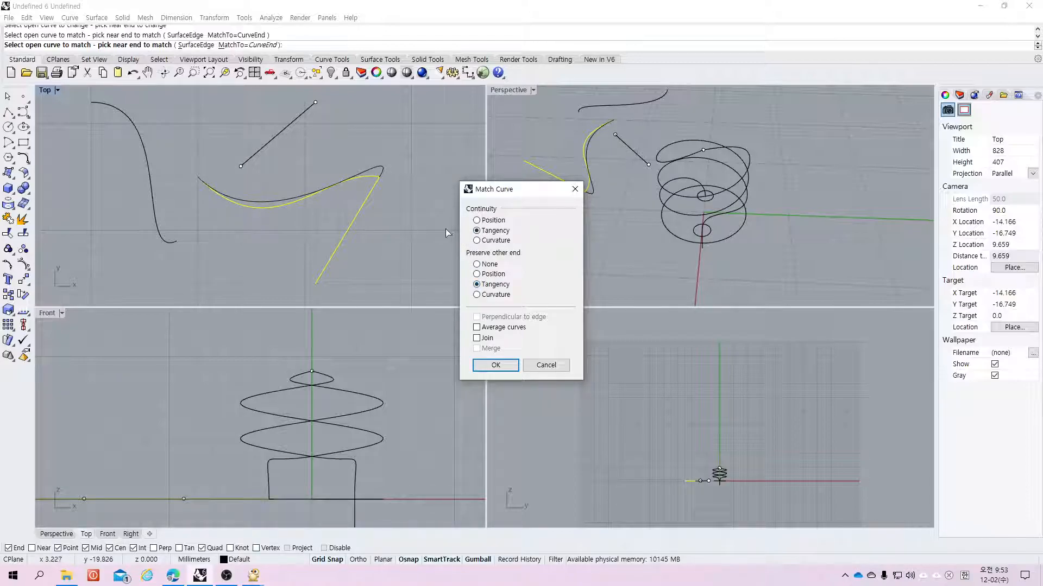
left_click(476, 274)
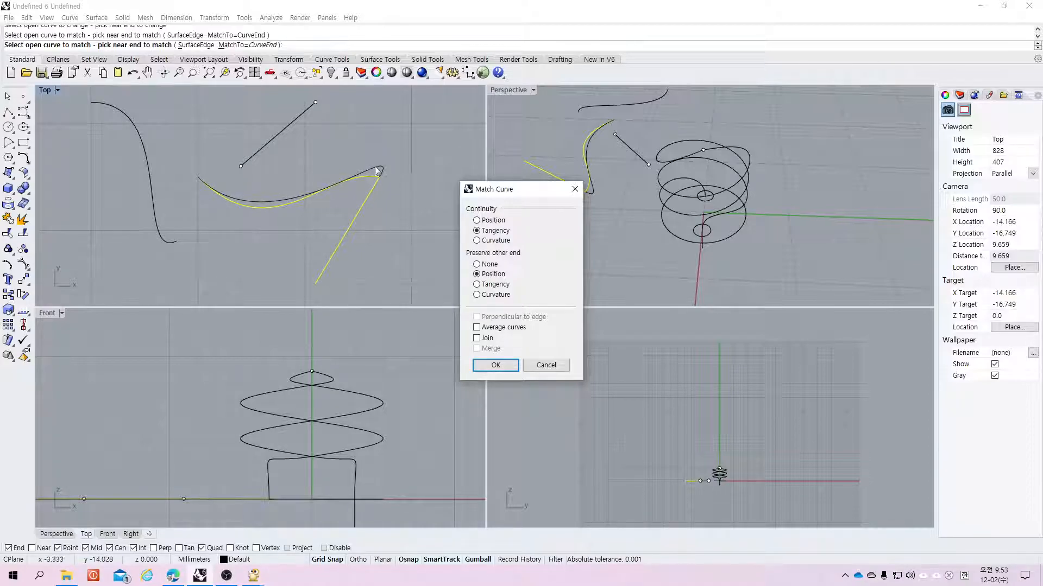
left_click(497, 363)
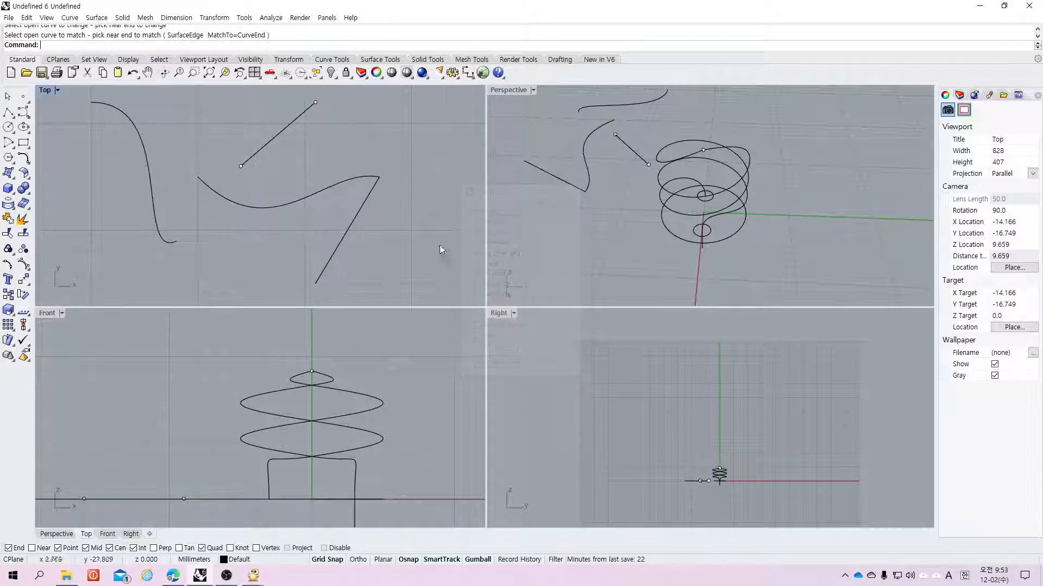
Step: Match the long polyline's end to the middle curve with tangency continuity and averaged curves
right_click(184, 136)
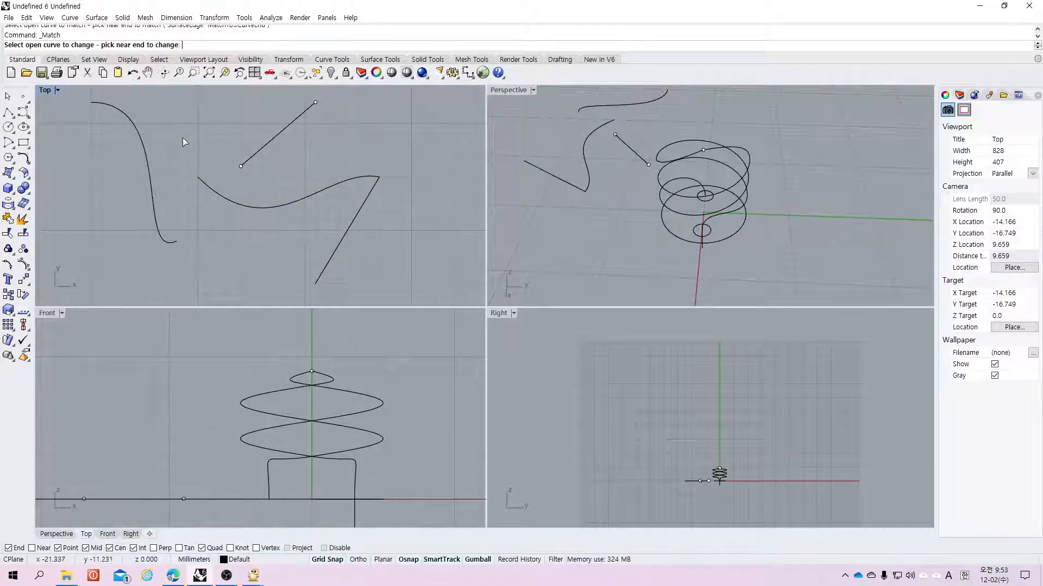
left_click(357, 217)
left_click(351, 181)
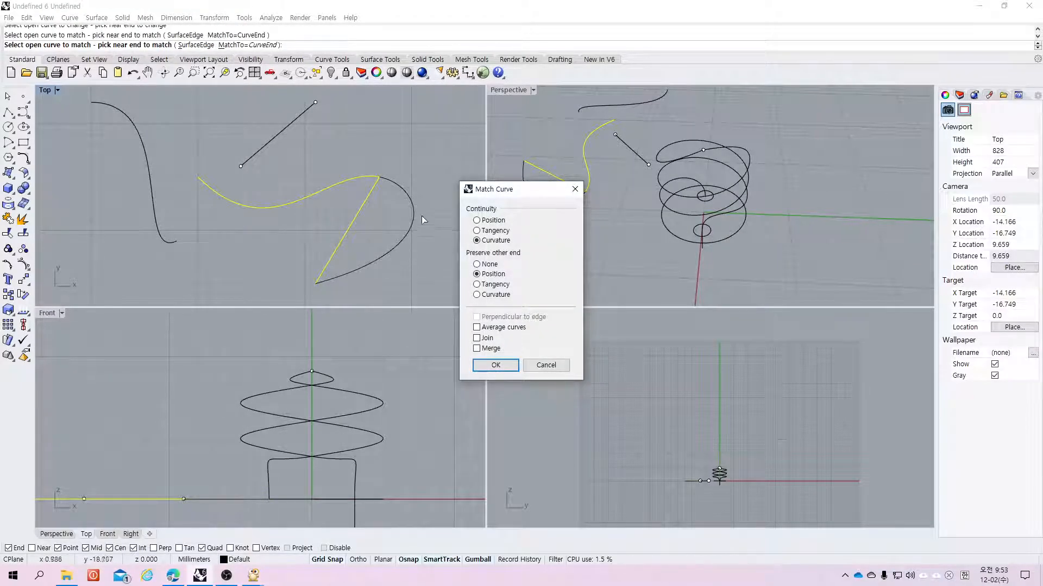
left_click(477, 230)
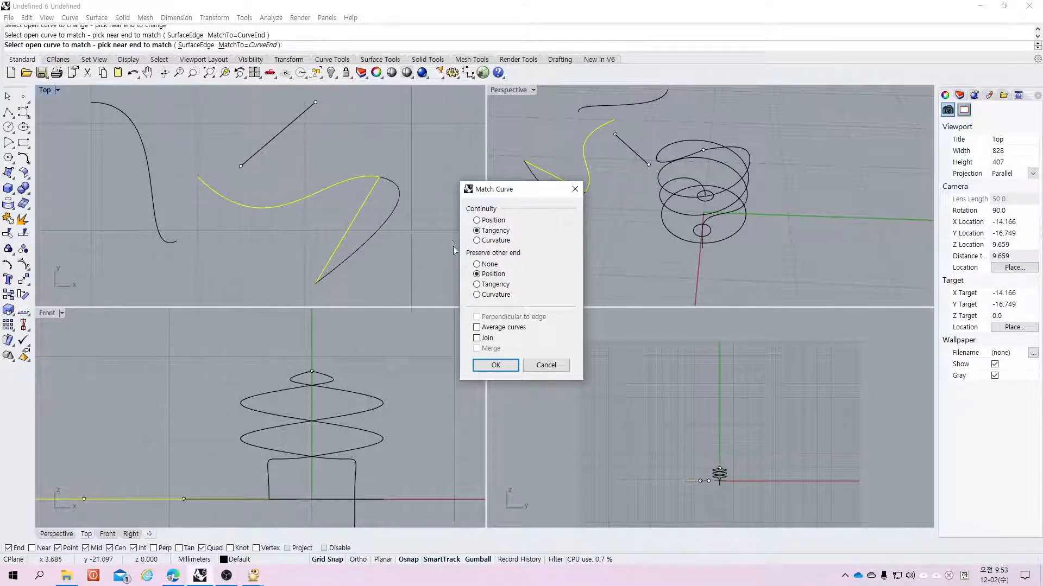
left_click(476, 327)
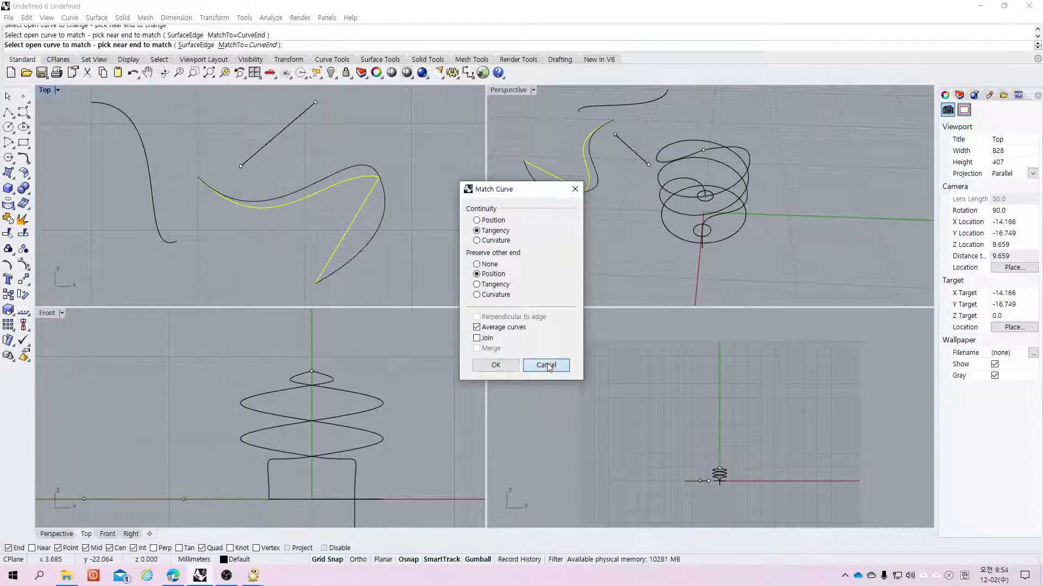
left_click(504, 365)
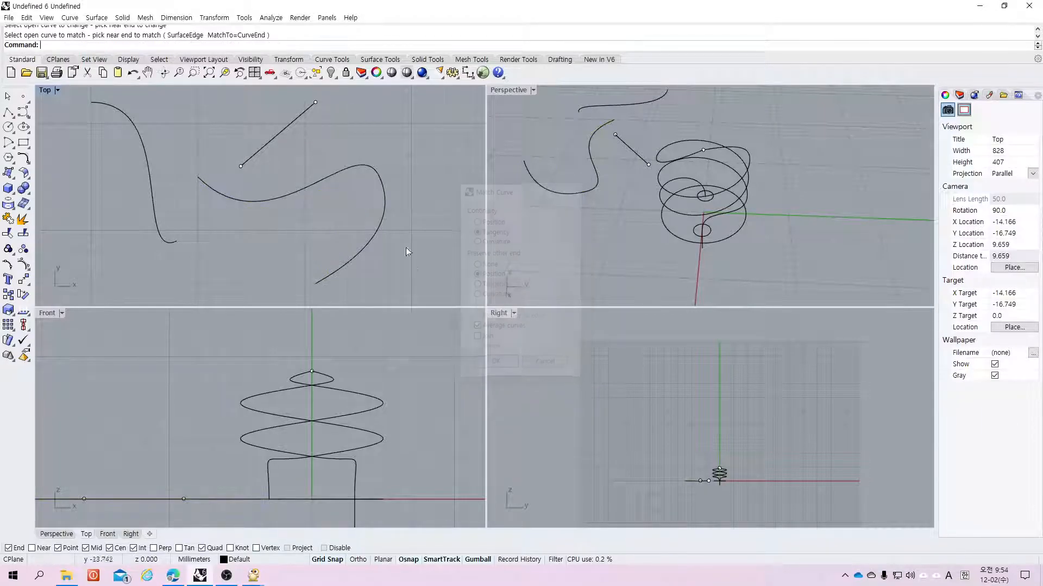
right_click(326, 169)
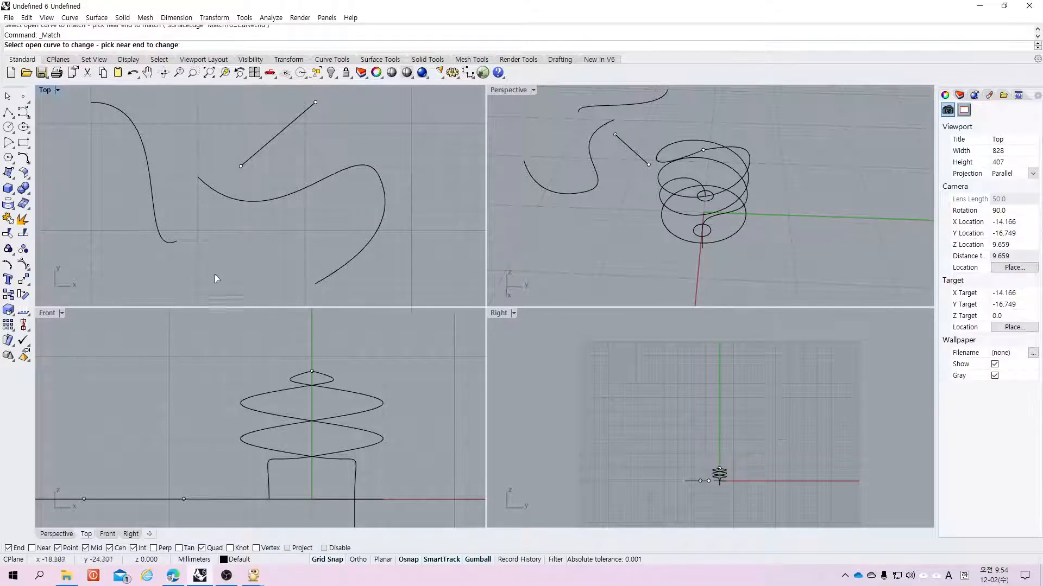
left_click(169, 243)
left_click(245, 161)
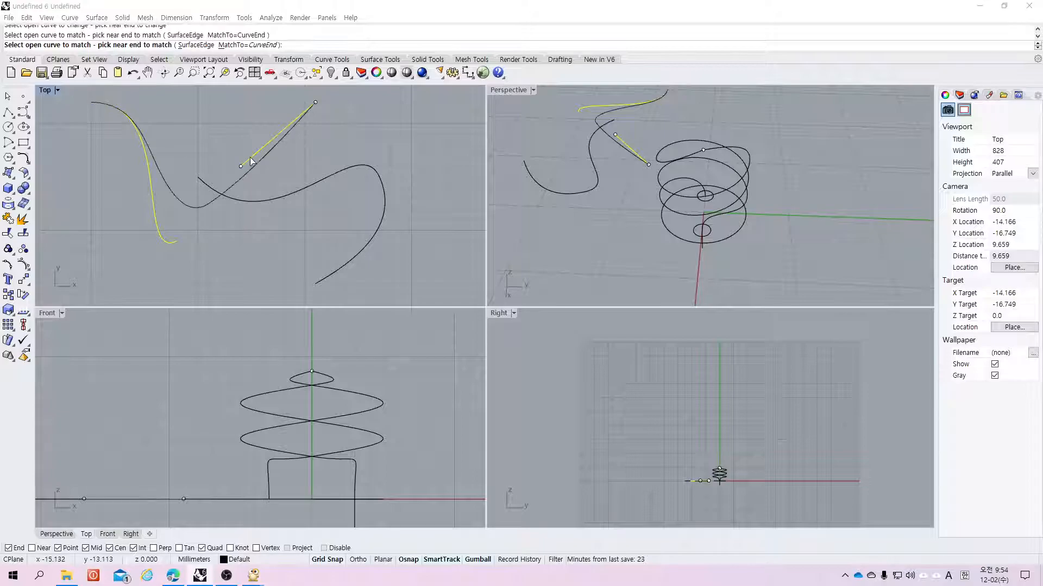
left_click(477, 327)
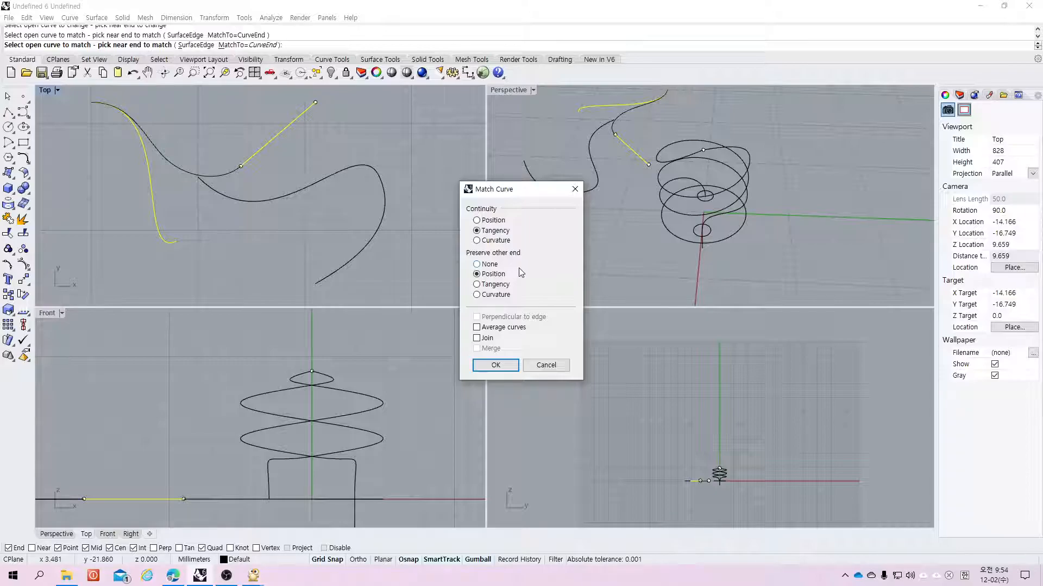
key("Escape")
Step: Try to match the five-point curve's end to the short diagonal polyline with tangency continuity
right_click(342, 183)
left_click(154, 189)
left_click(260, 157)
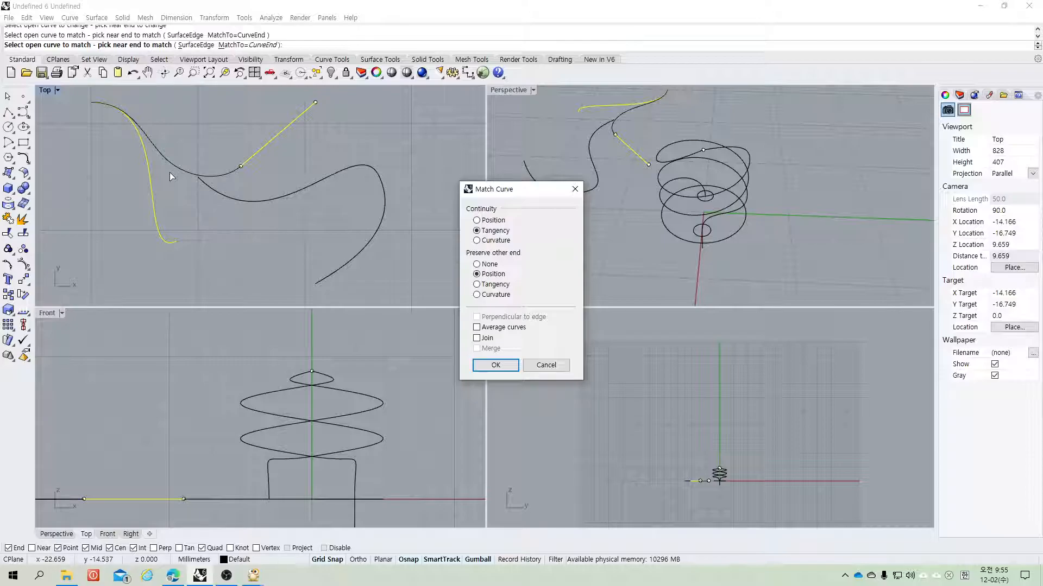
key("Return")
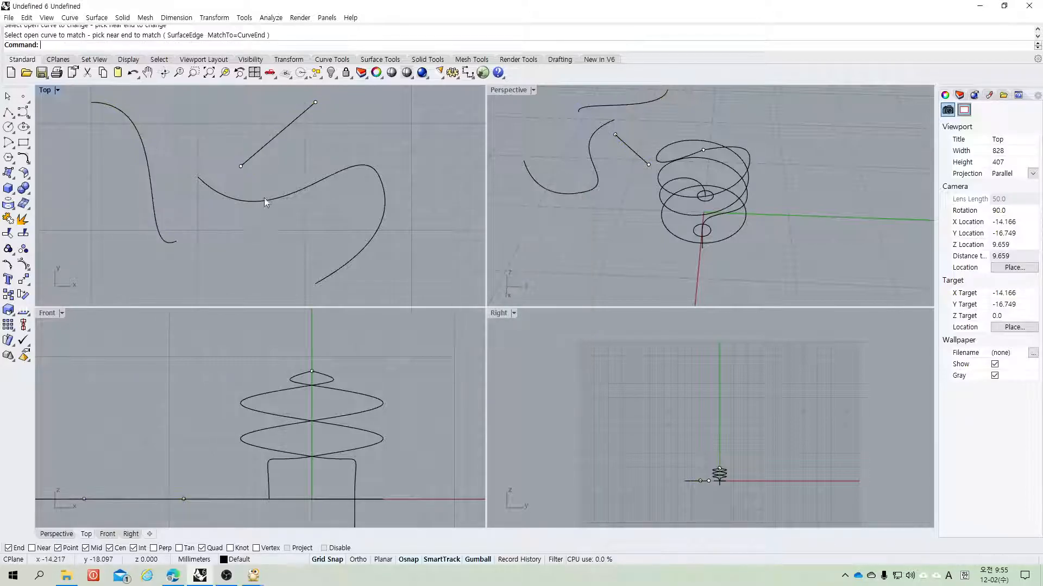
Step: Delete all the practice curves drawn beside the helices
left_click_drag(324, 110, 122, 253)
key("Delete")
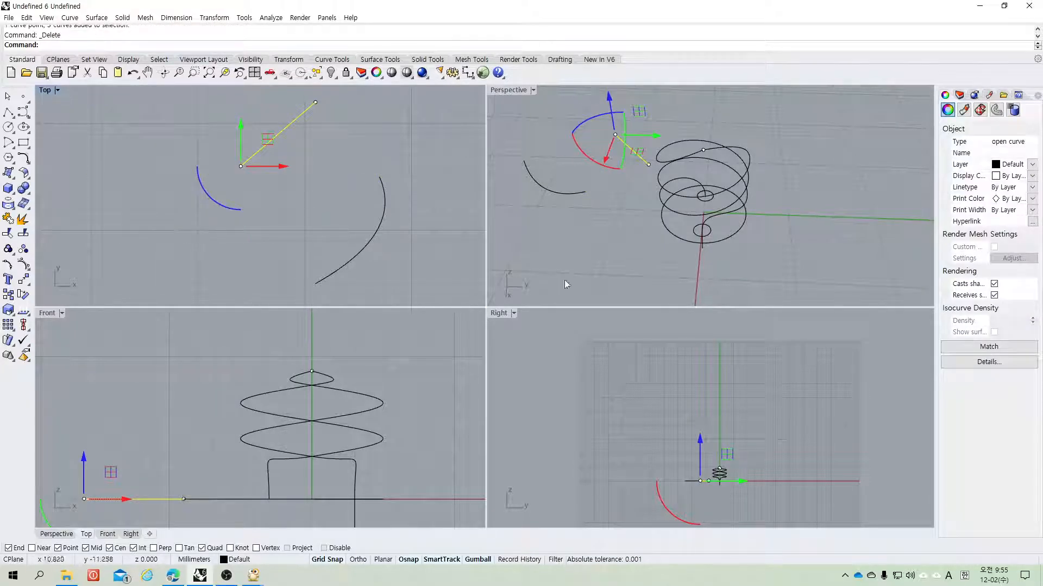
left_click(585, 153)
left_click(529, 207)
left_click(560, 192)
key("Delete")
left_click_drag(620, 123, 597, 155)
key("Delete")
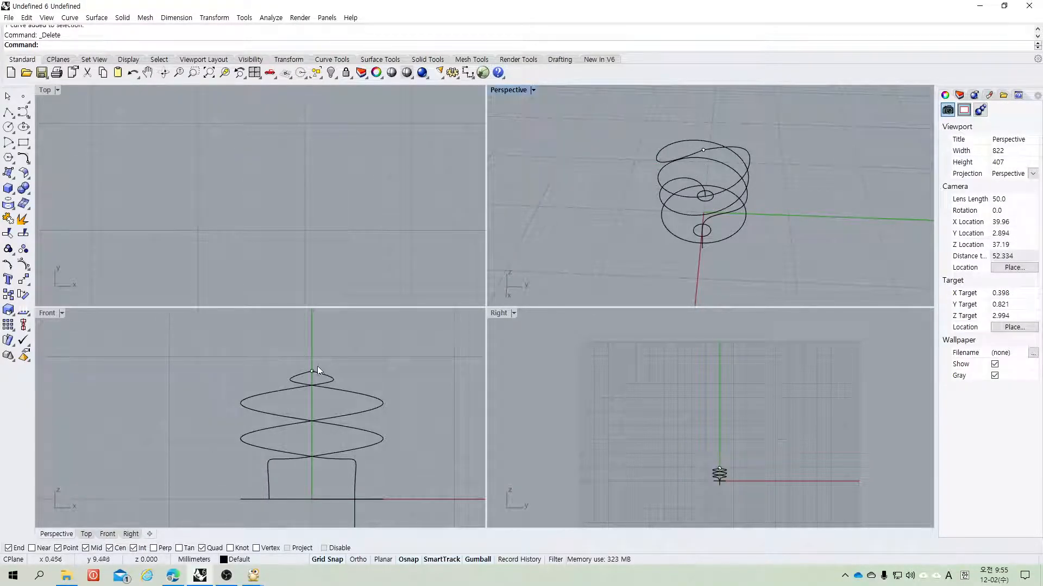
Step: Match the two helix ends at the top with tangency continuity, averaged curves and Join enabled
scroll(319, 369, "up", 8)
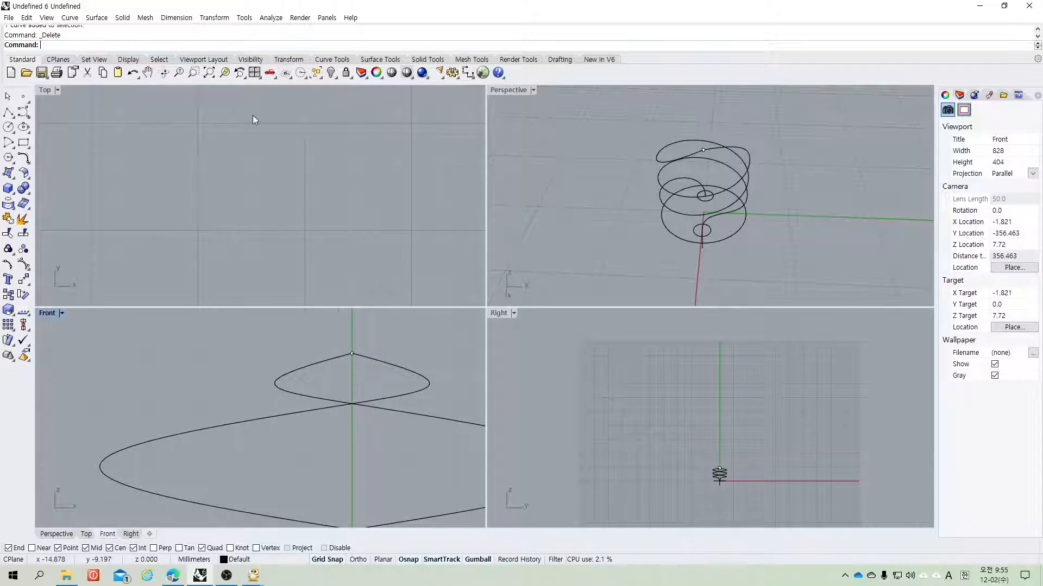
left_click(28, 163)
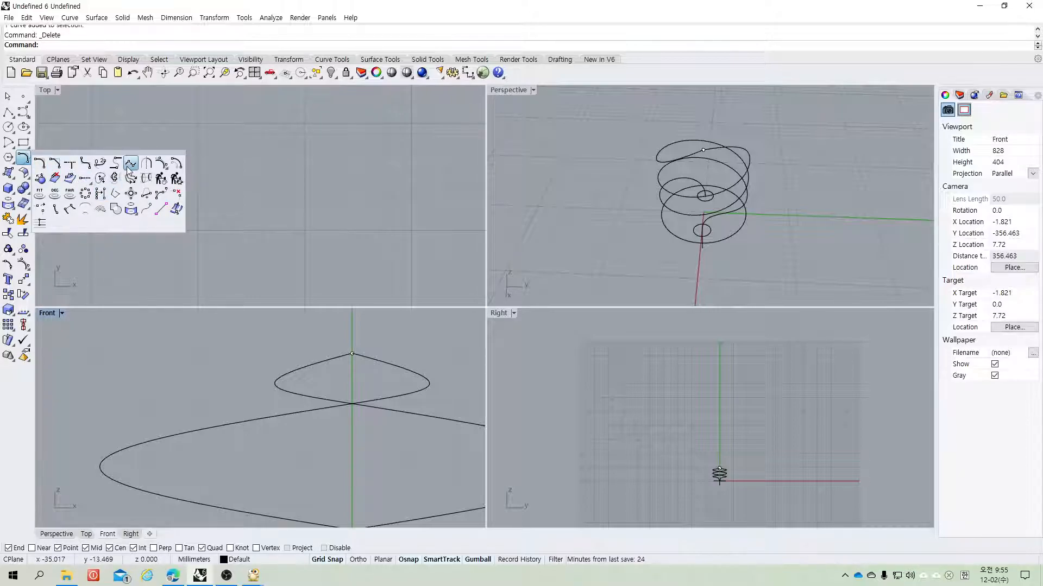
left_click(129, 168)
left_click(327, 362)
left_click(378, 362)
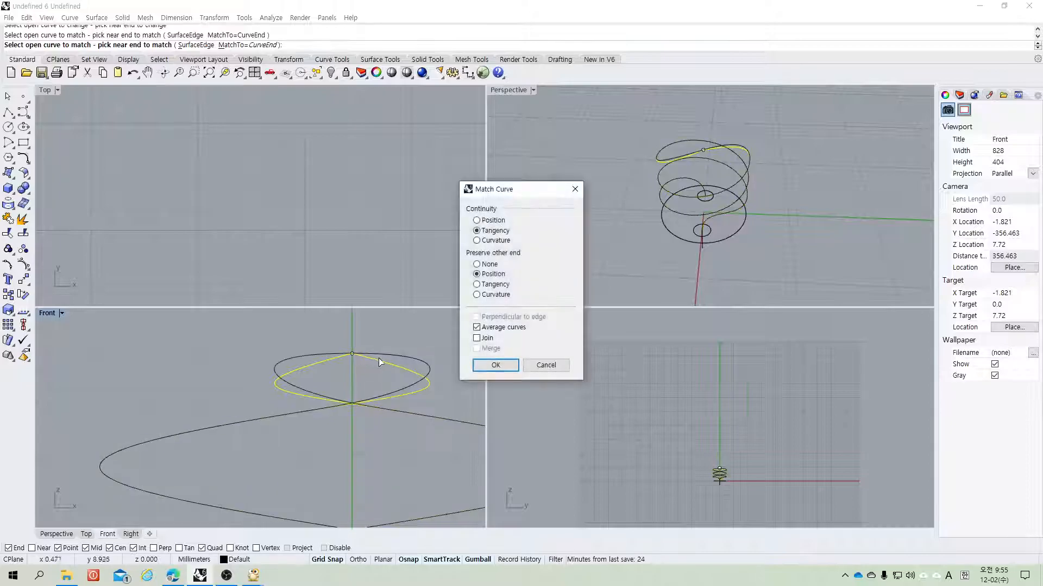
left_click(476, 327)
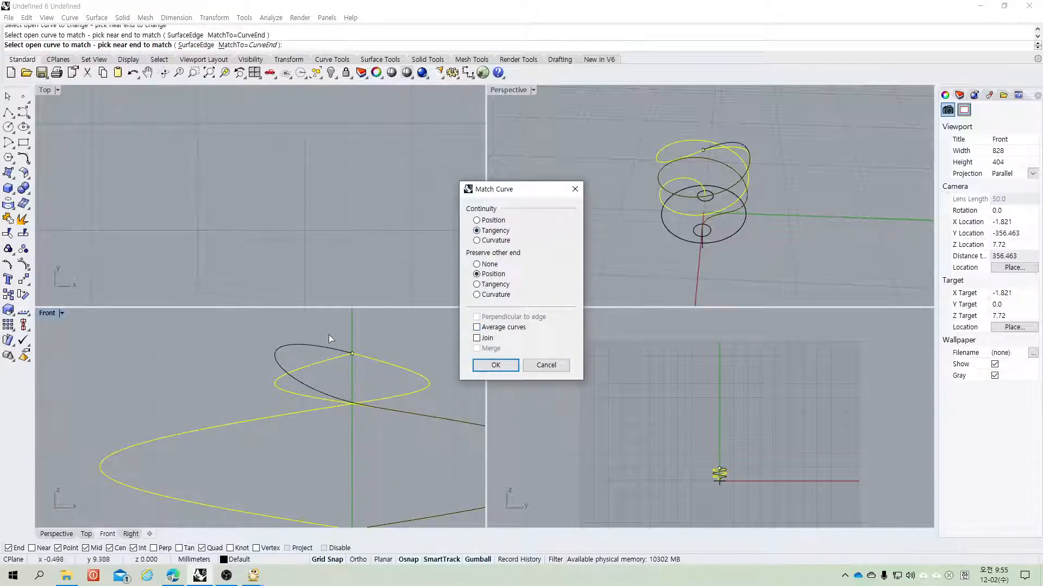
left_click(476, 327)
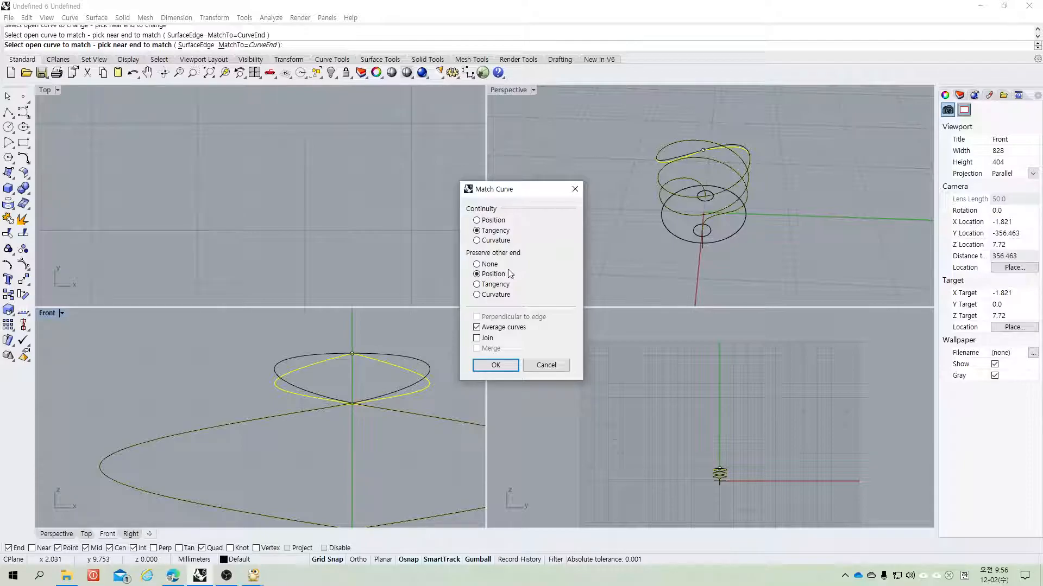
left_click(477, 338)
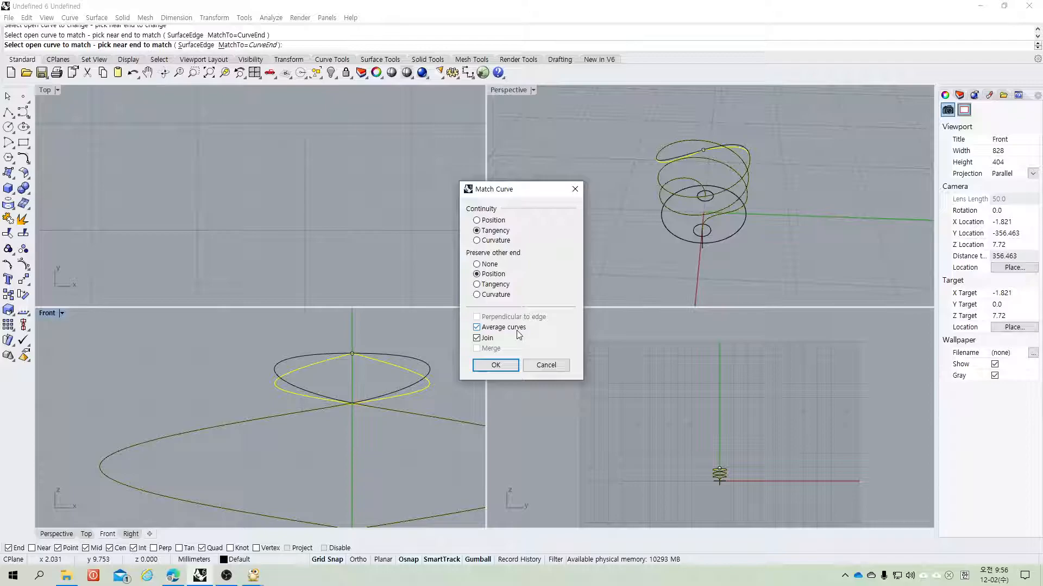
left_click(496, 366)
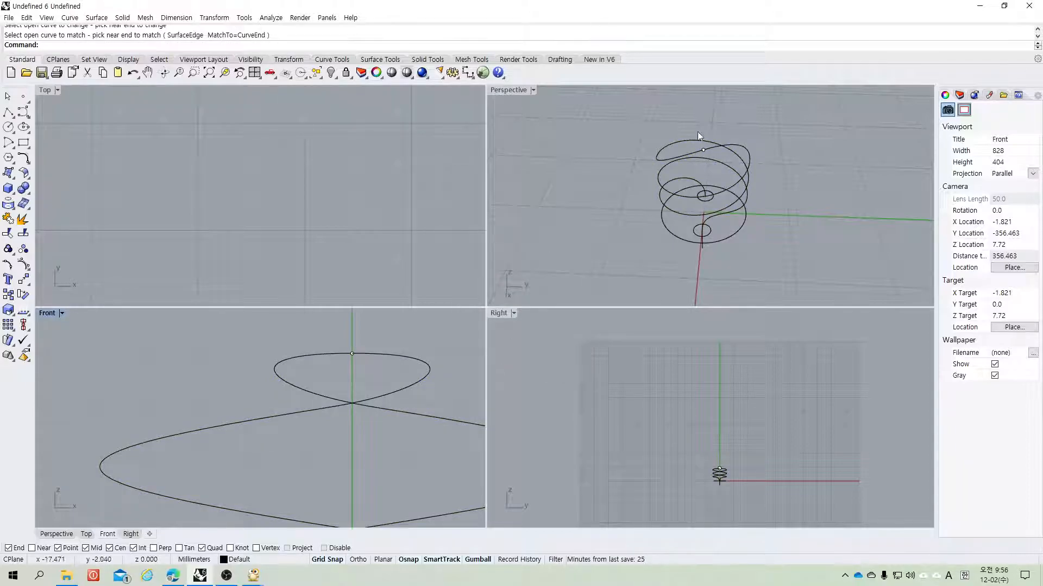
Step: Delete the short stray curve hanging below the base circles in the maximized perspective view
double_click(509, 92)
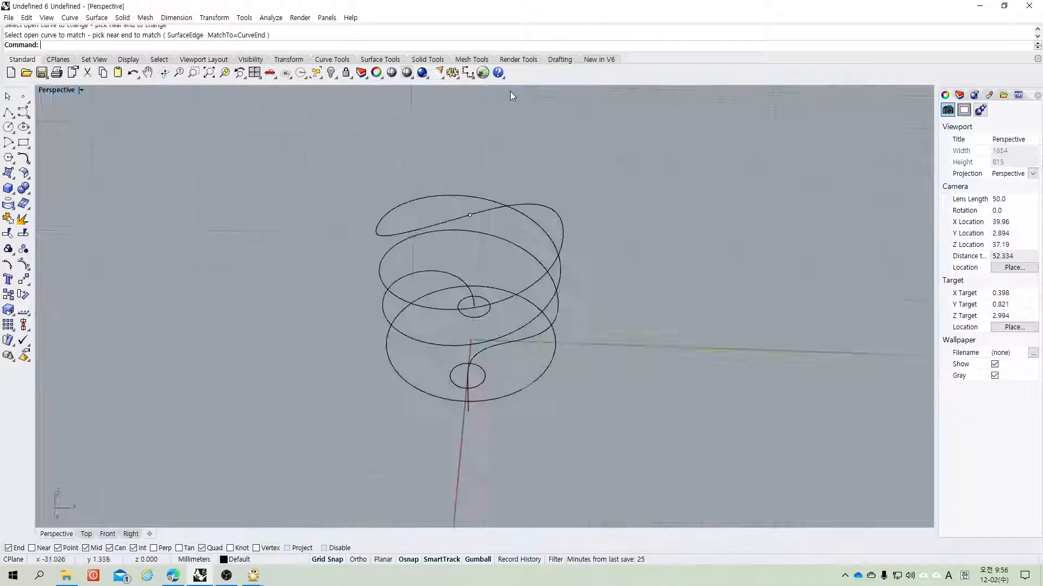
middle_click(620, 304)
right_click_drag(641, 236, 751, 179)
left_click(516, 409)
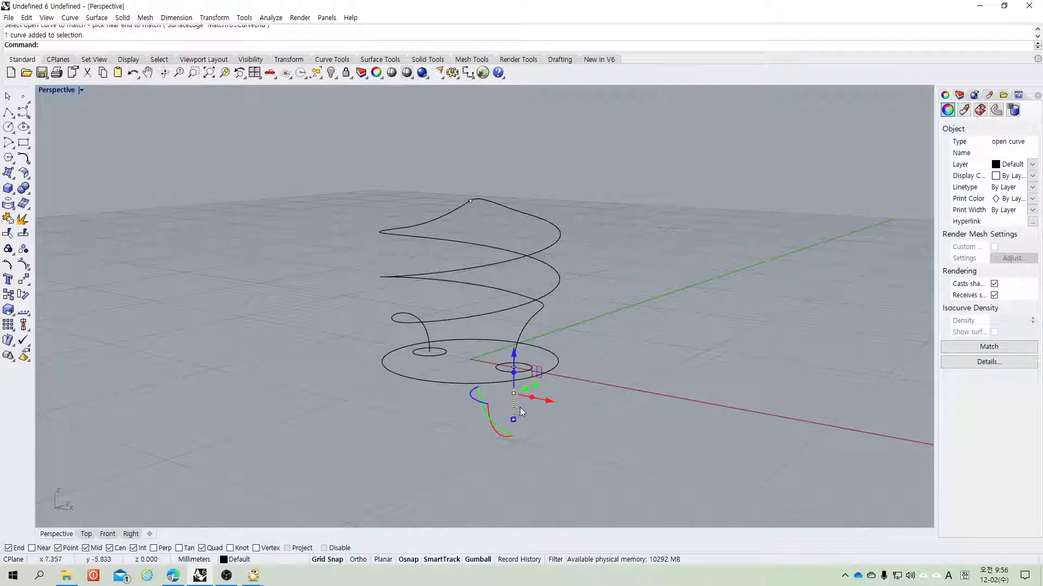
key("Delete")
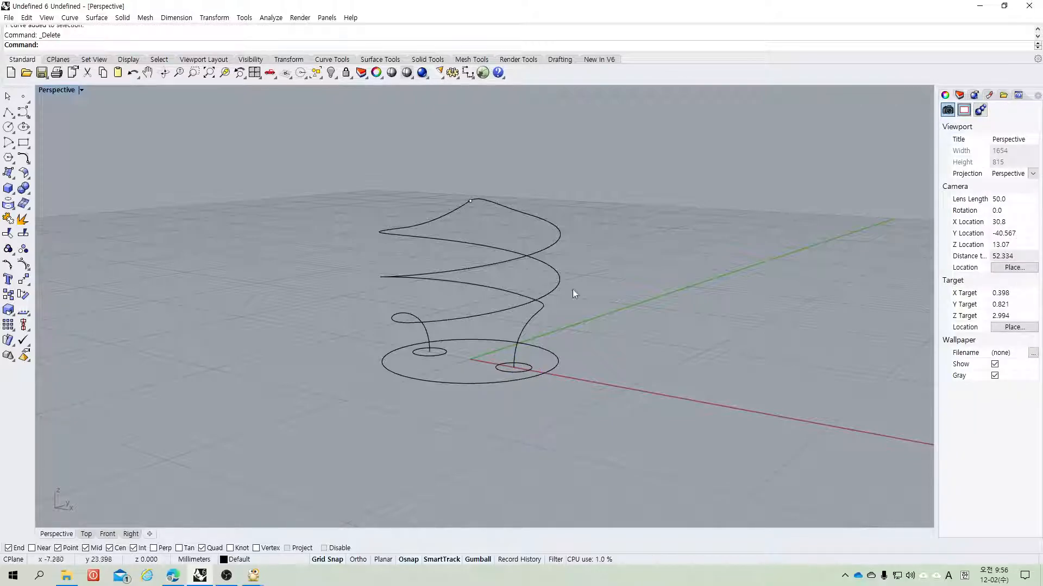
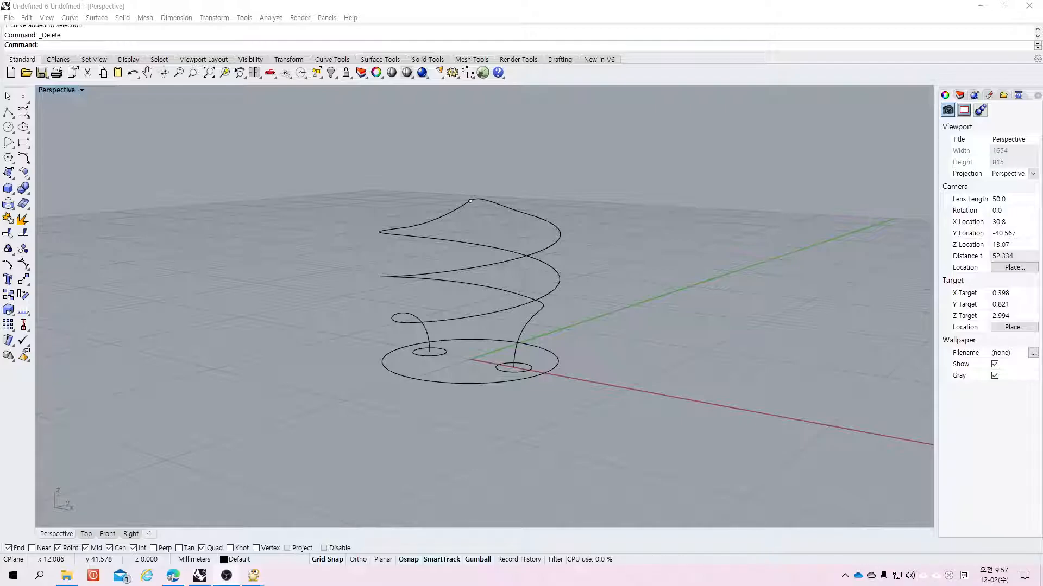
Step: Rename the layer Layer 01 to line
left_click(960, 95)
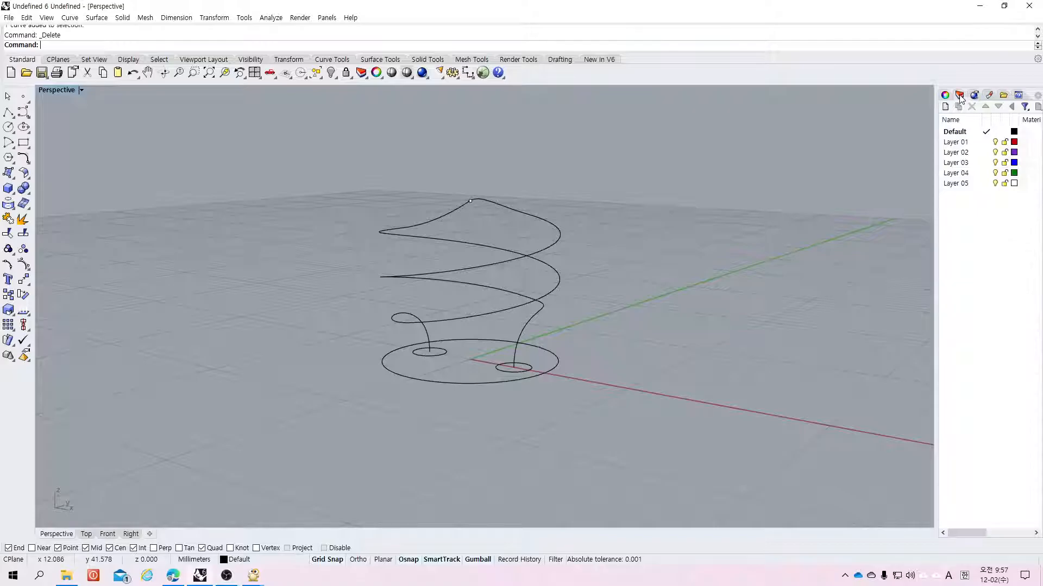
double_click(956, 144)
left_click(956, 143)
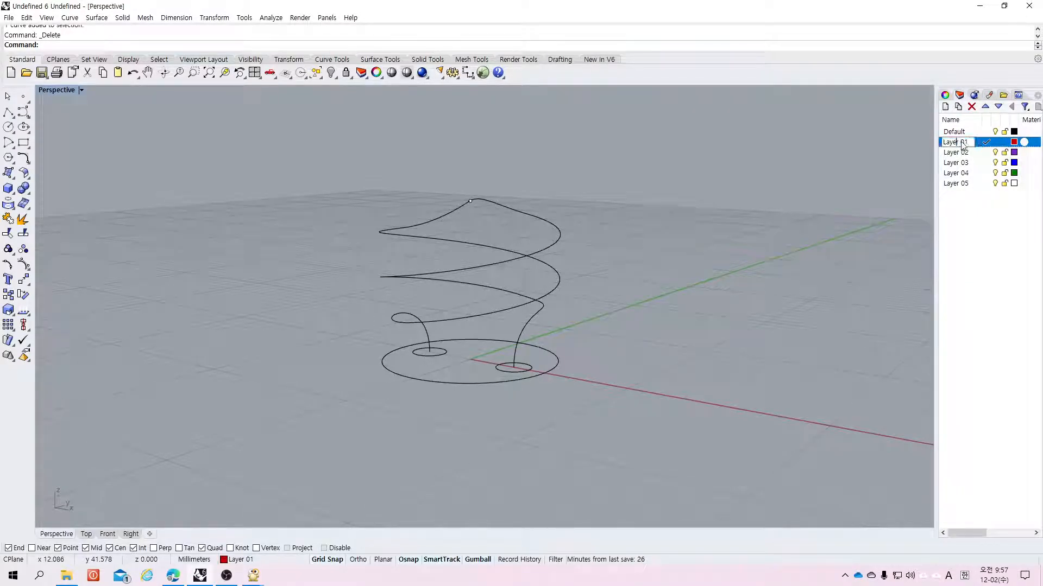
type("line")
key("Return")
Step: Move all the curves to the line layer, then undo that layer change
left_click_drag(630, 151, 307, 447)
left_click_drag(676, 139, 347, 419)
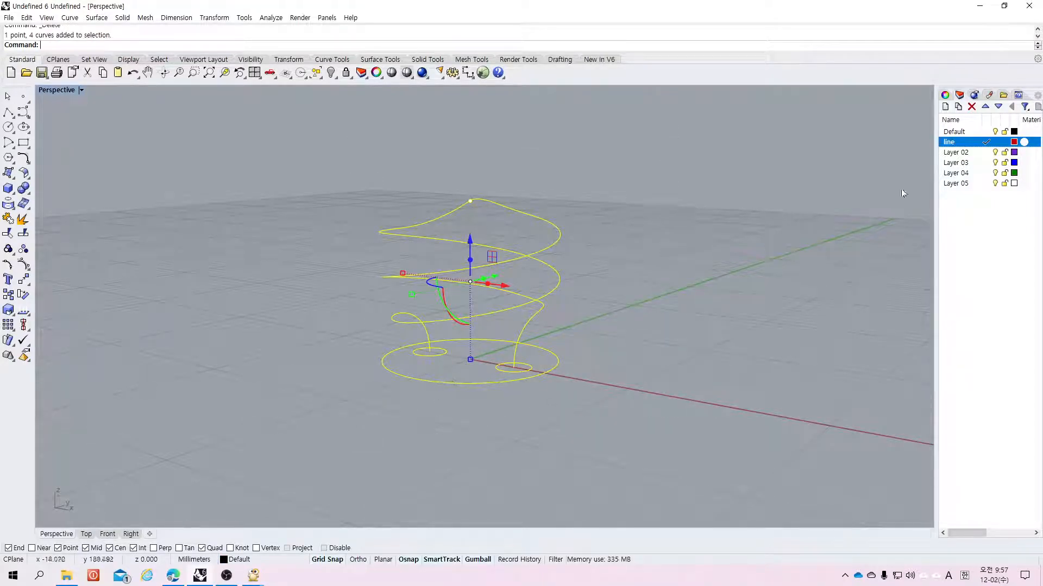
right_click(950, 142)
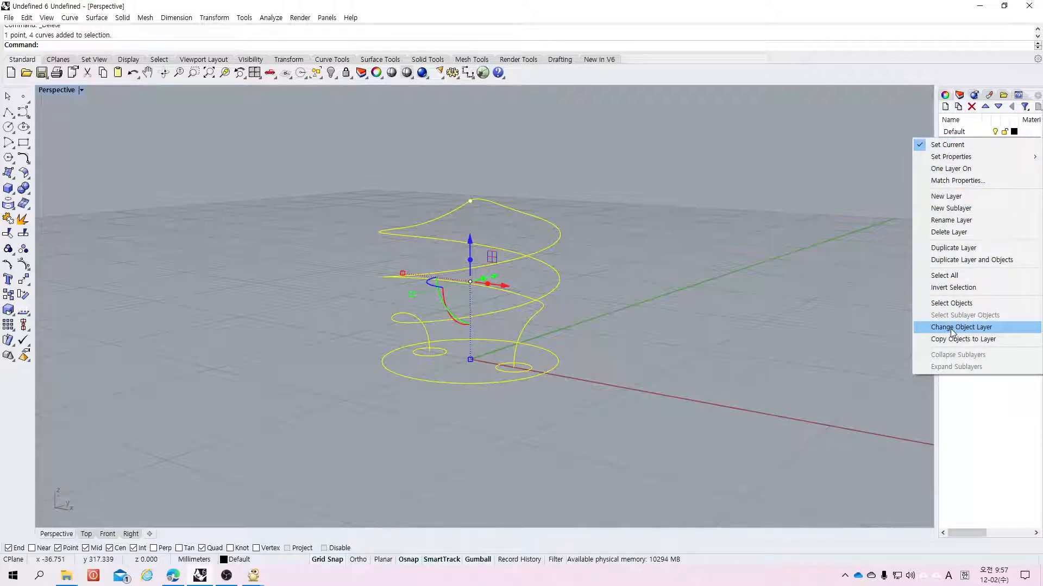
left_click(951, 327)
right_click(953, 143)
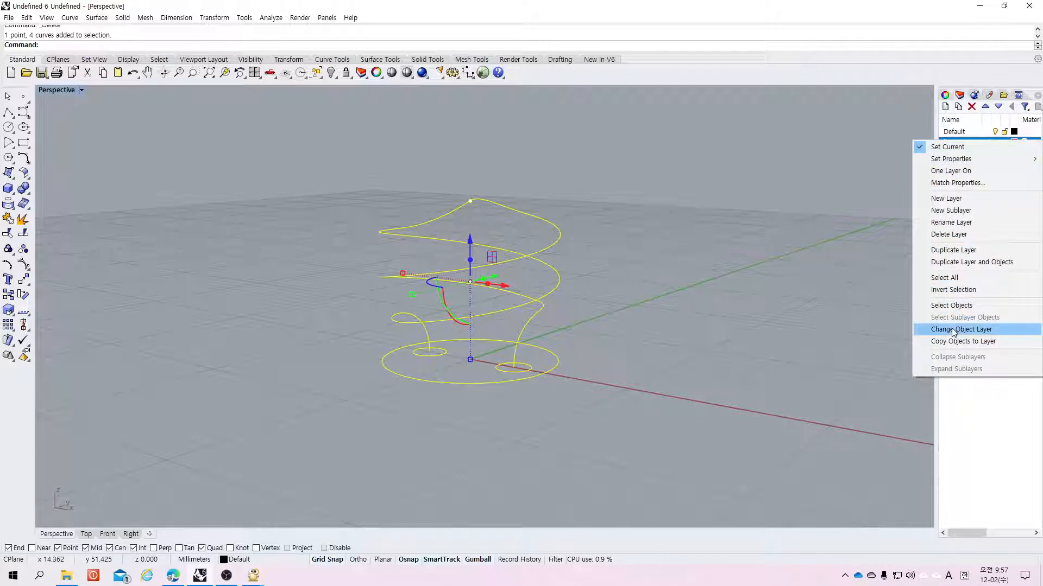
left_click(951, 328)
left_click(760, 320)
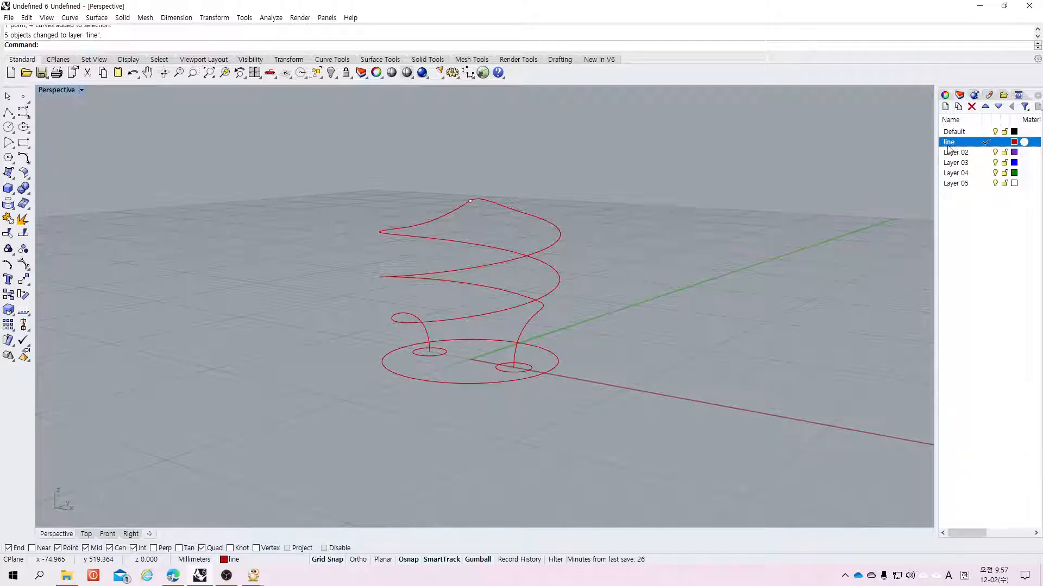
key("ctrl+z")
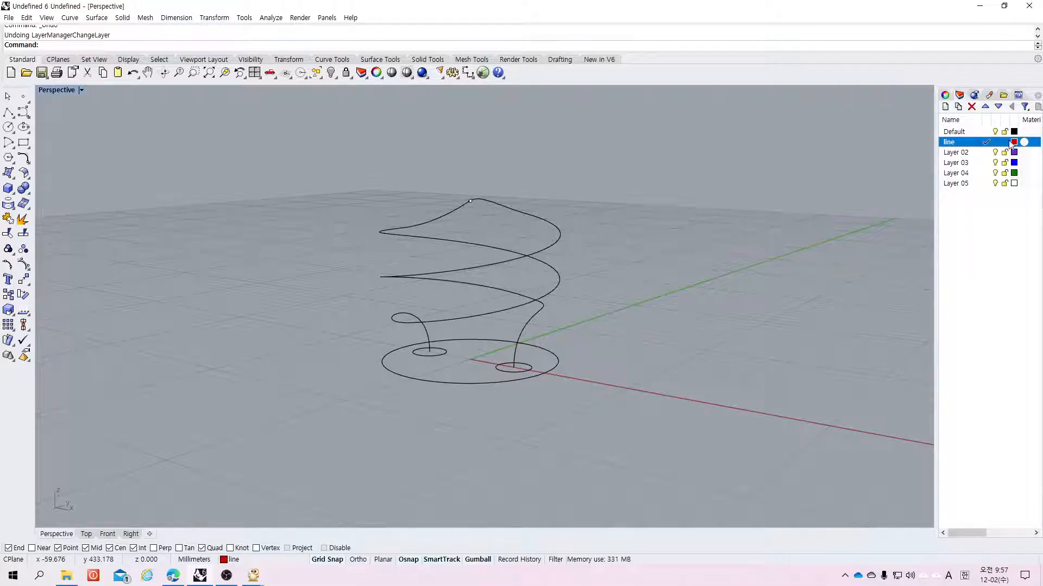
left_click_drag(676, 167, 315, 417)
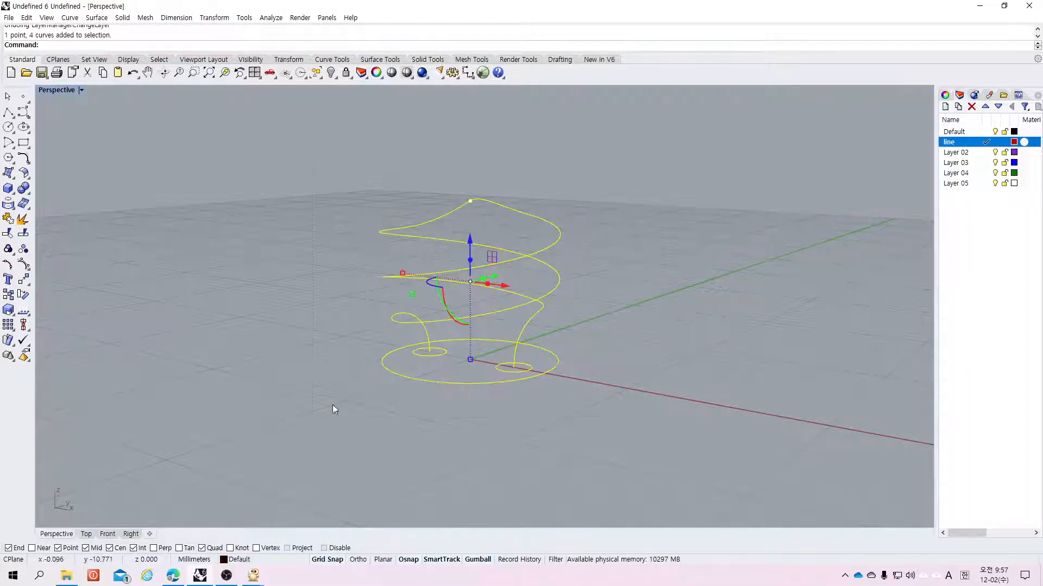
right_click(455, 272)
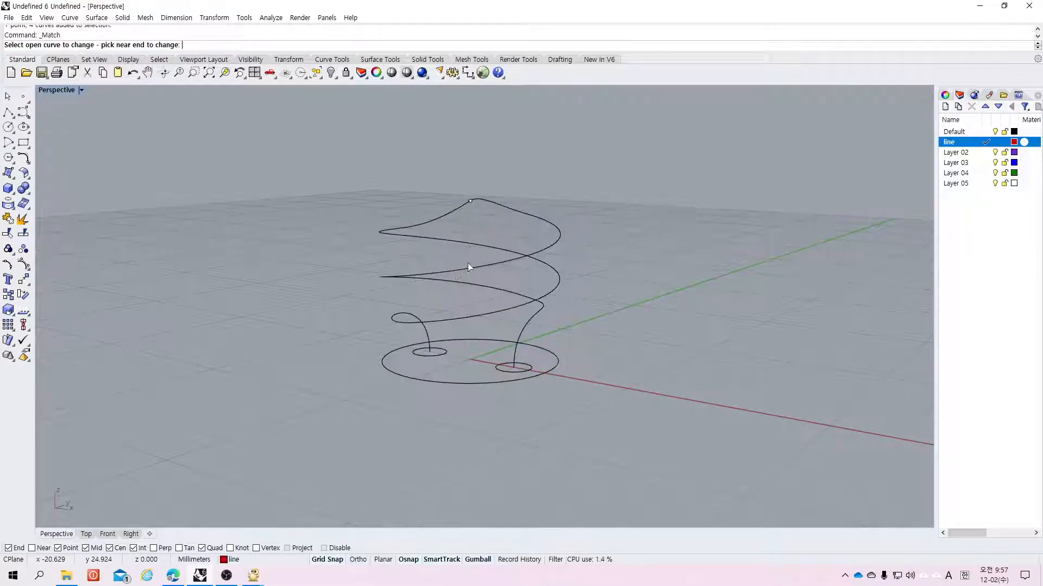
left_click_drag(598, 155, 316, 473)
left_click_drag(670, 151, 220, 479)
key("Escape")
Step: Move all the curves to Layer 02
left_click_drag(633, 218, 330, 454)
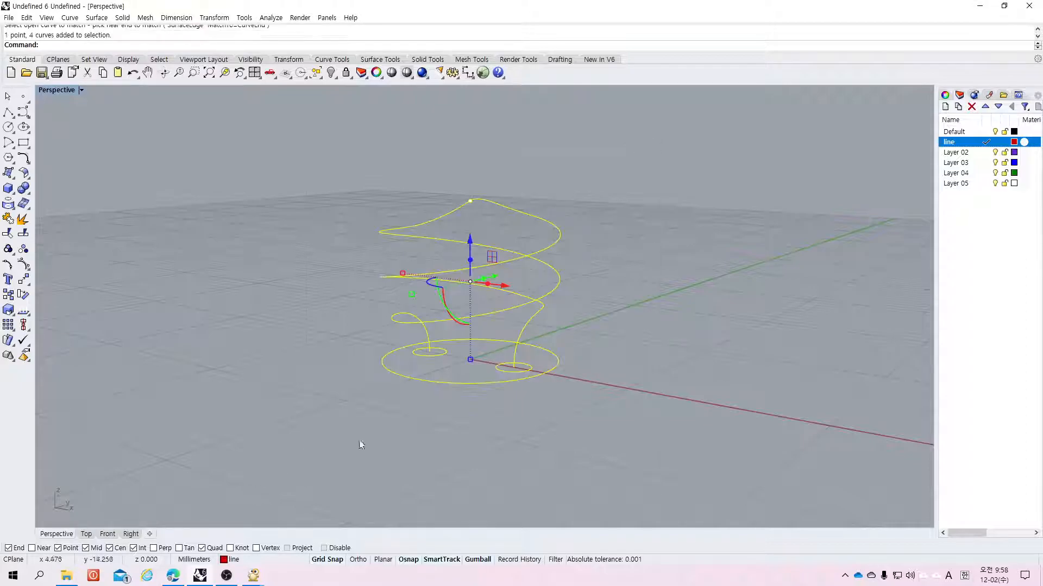
right_click(954, 147)
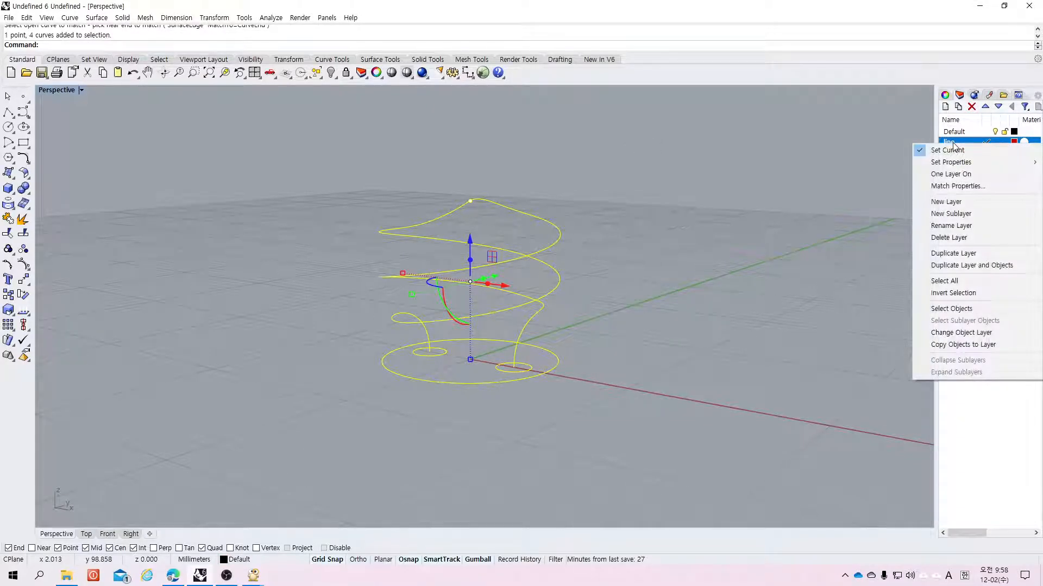
left_click(970, 150)
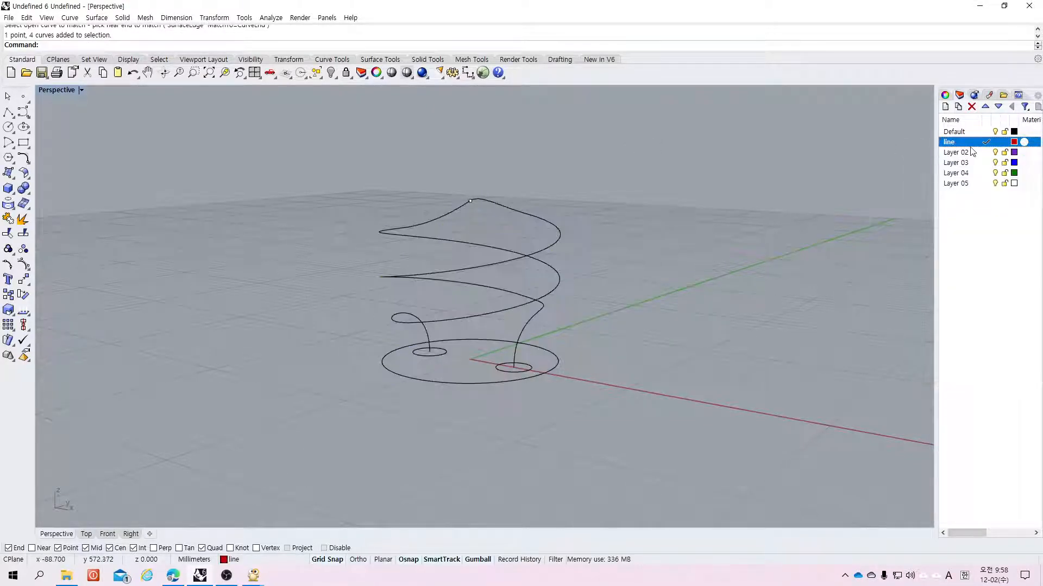
left_click_drag(673, 151, 256, 455)
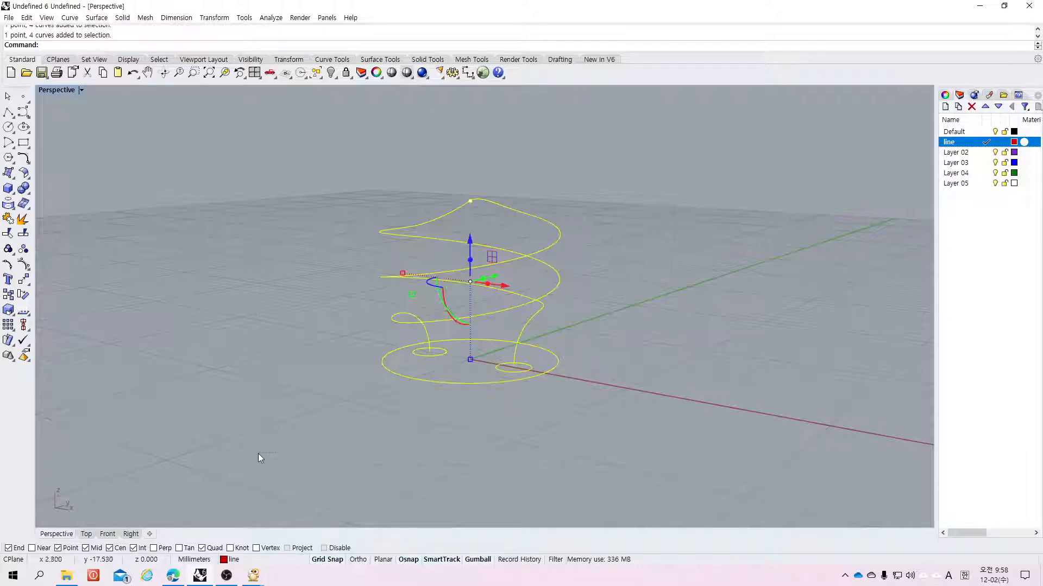
right_click(953, 152)
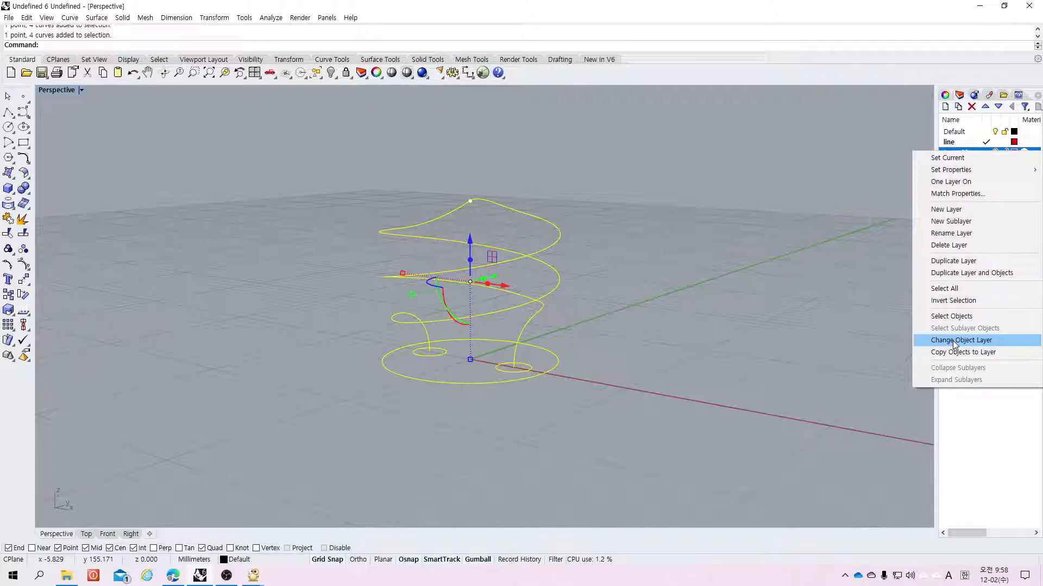
left_click(952, 340)
key("Escape")
Step: Select all the curves and move them to the line layer
left_click_drag(696, 124, 302, 436)
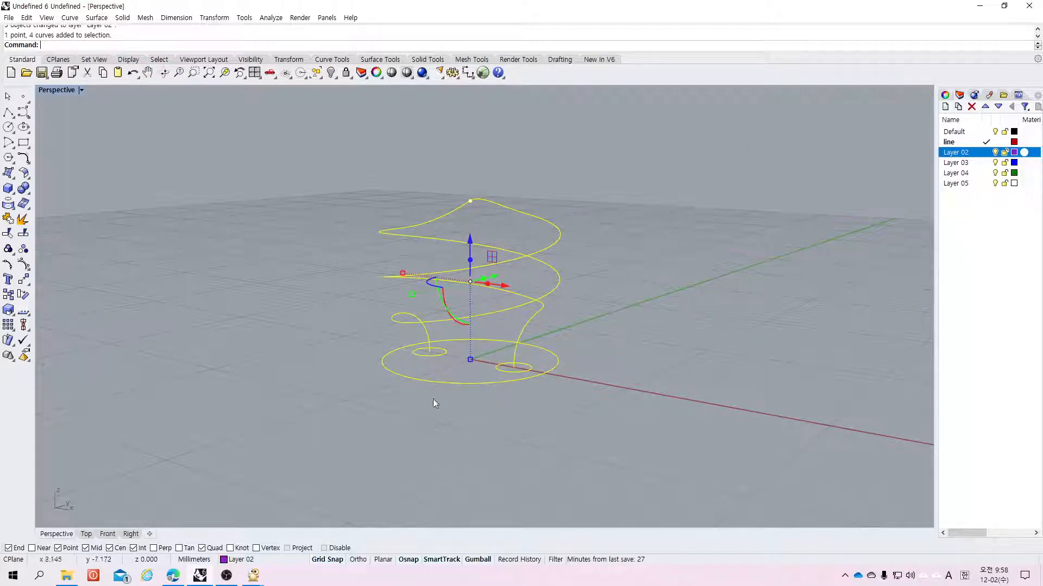
left_click(956, 142)
right_click(955, 143)
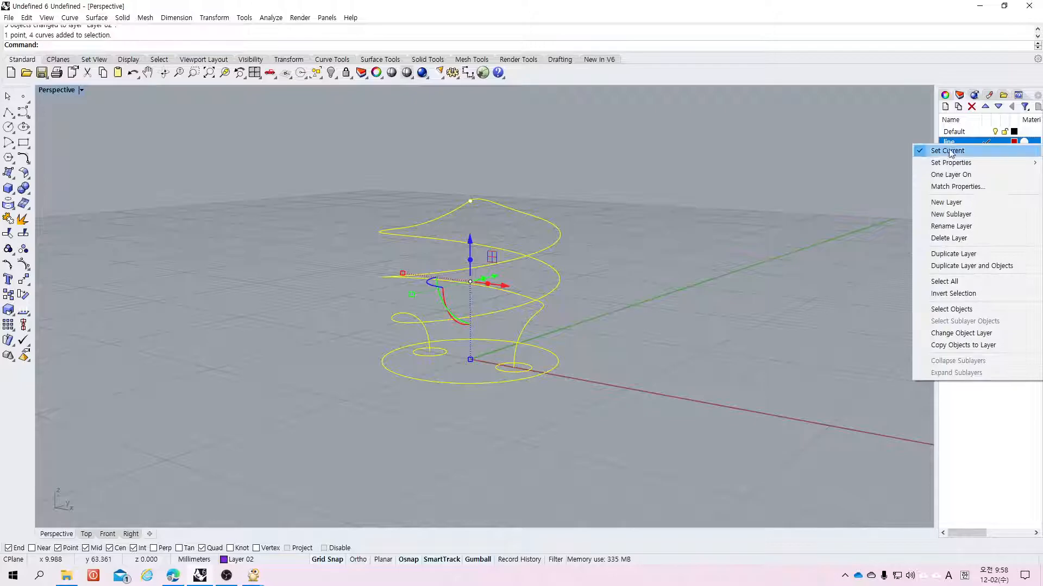
left_click(960, 334)
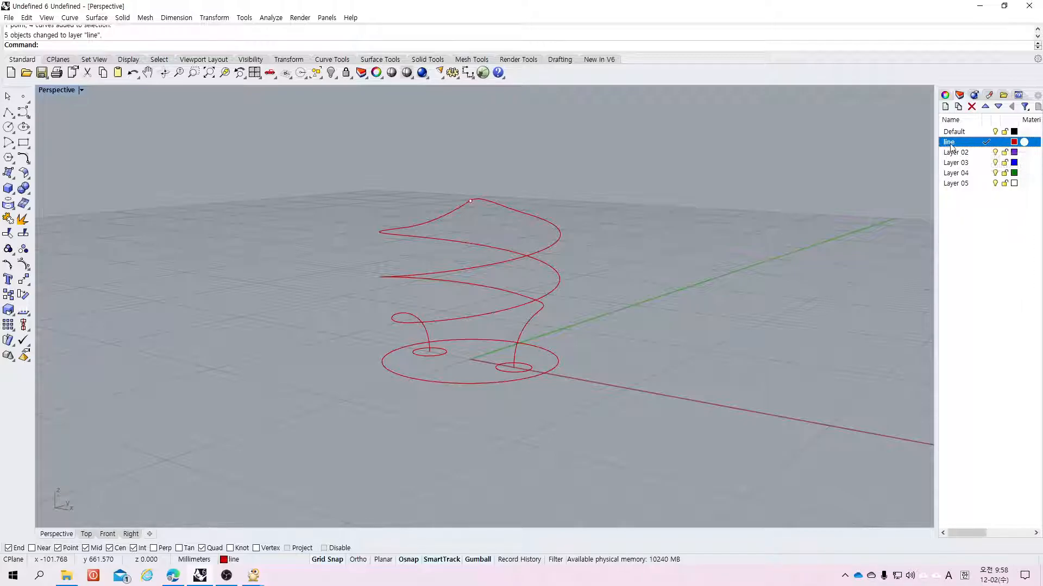
Step: Make Default the current layer and clear the selection
left_click(985, 131)
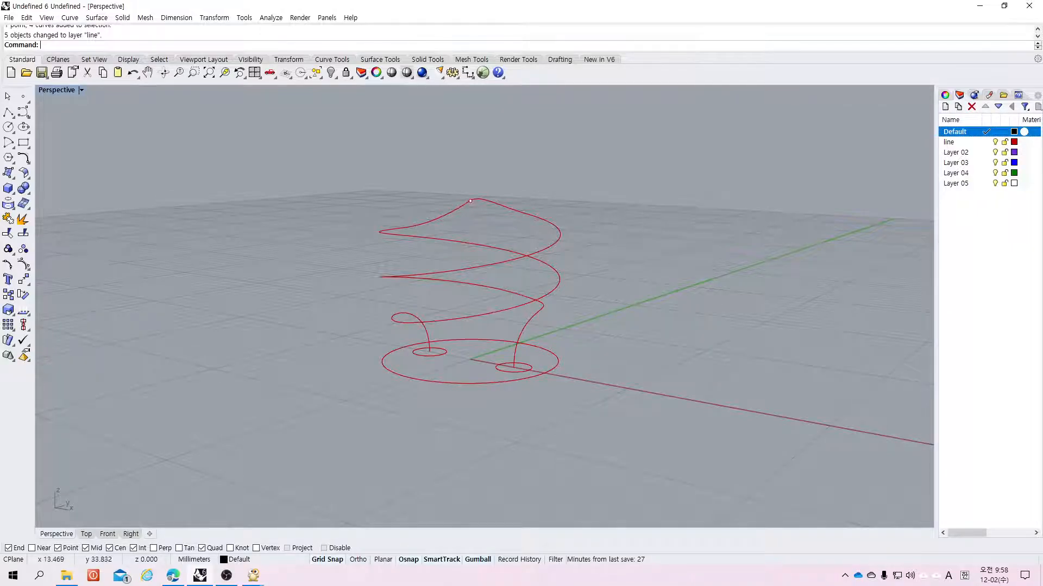
left_click(535, 394)
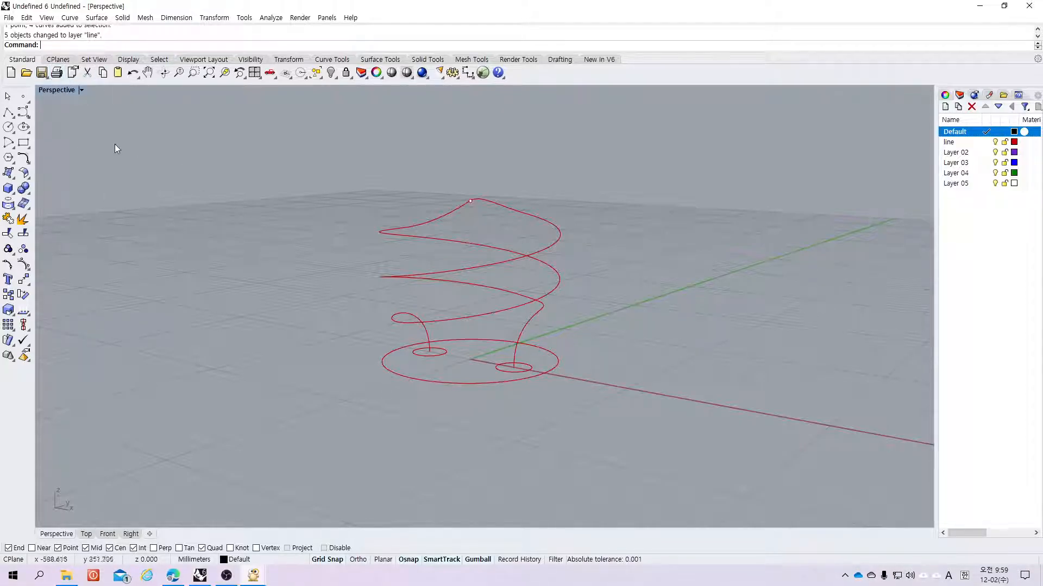
left_click(10, 193)
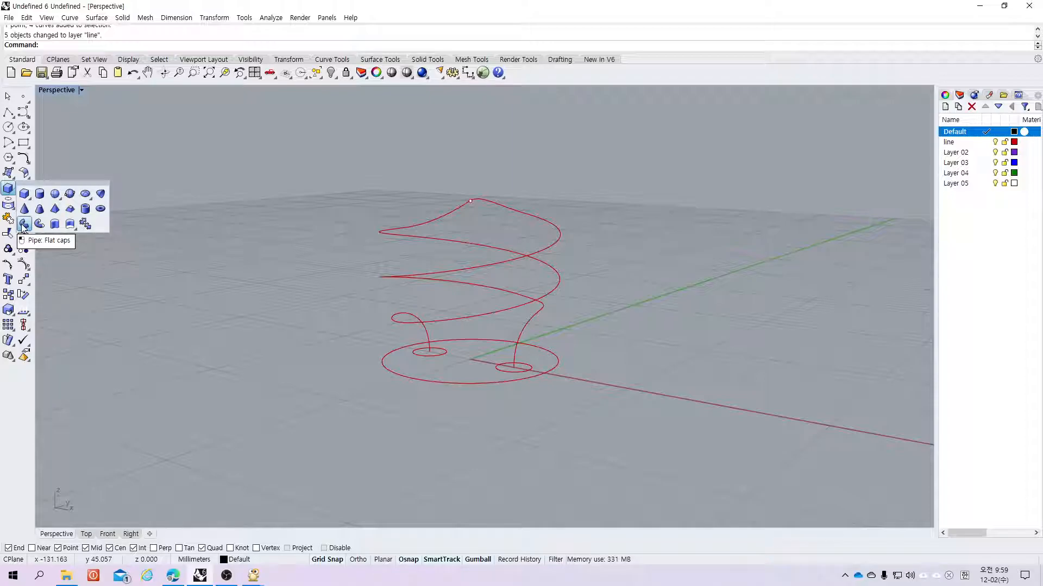
left_click_drag(19, 184, 77, 185)
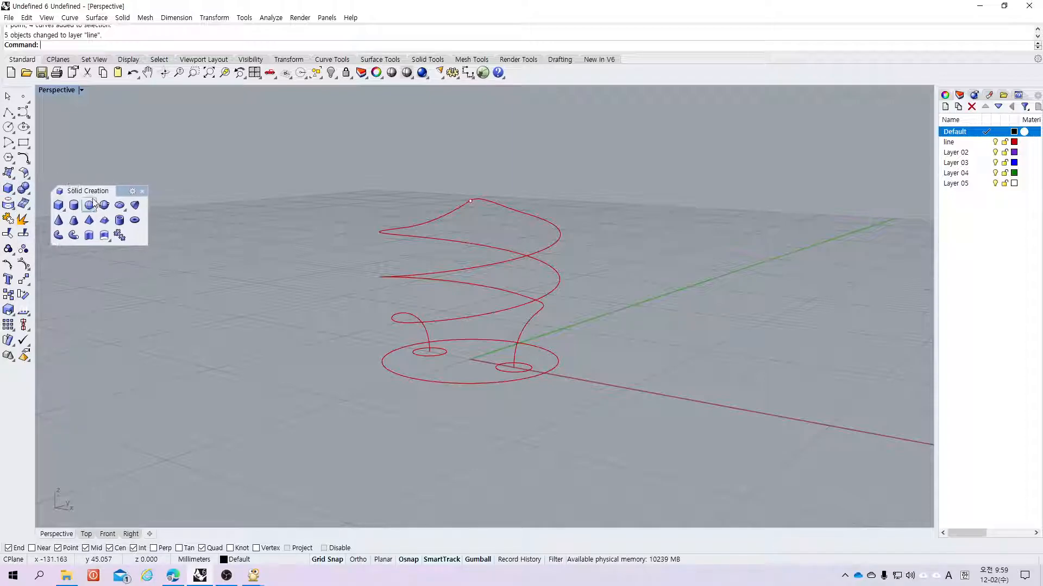
left_click(141, 192)
Step: Create a flat-capped pipe along the helix curve with start and end radius 1.000
left_click(8, 188)
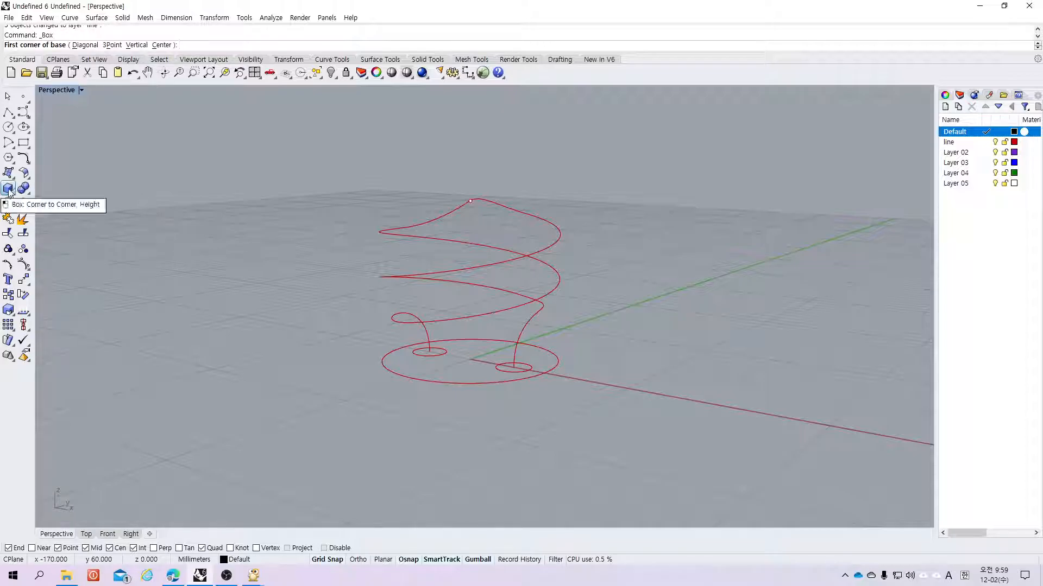
left_click(9, 188)
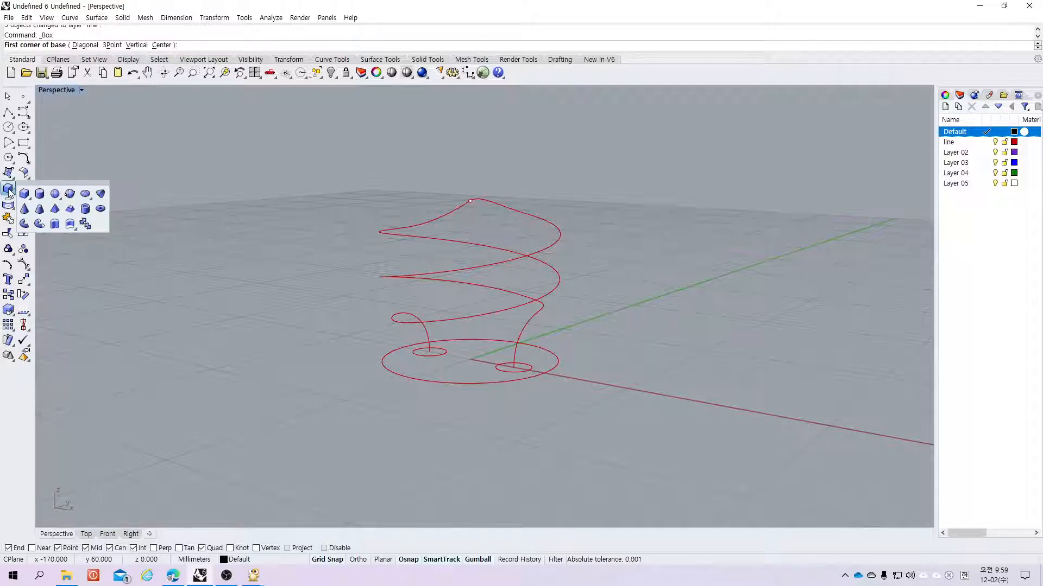
left_click(25, 225)
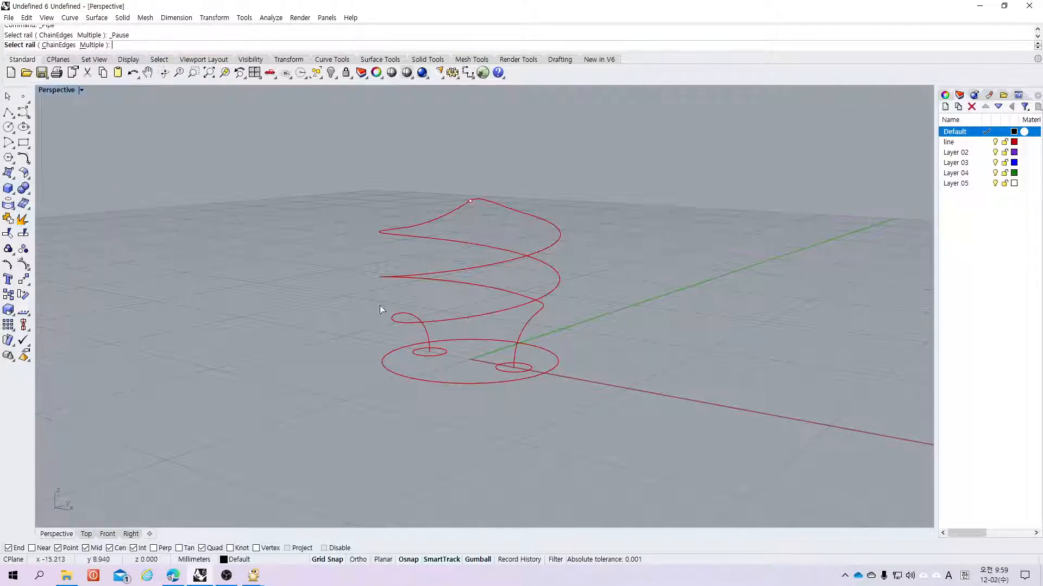
left_click(518, 354)
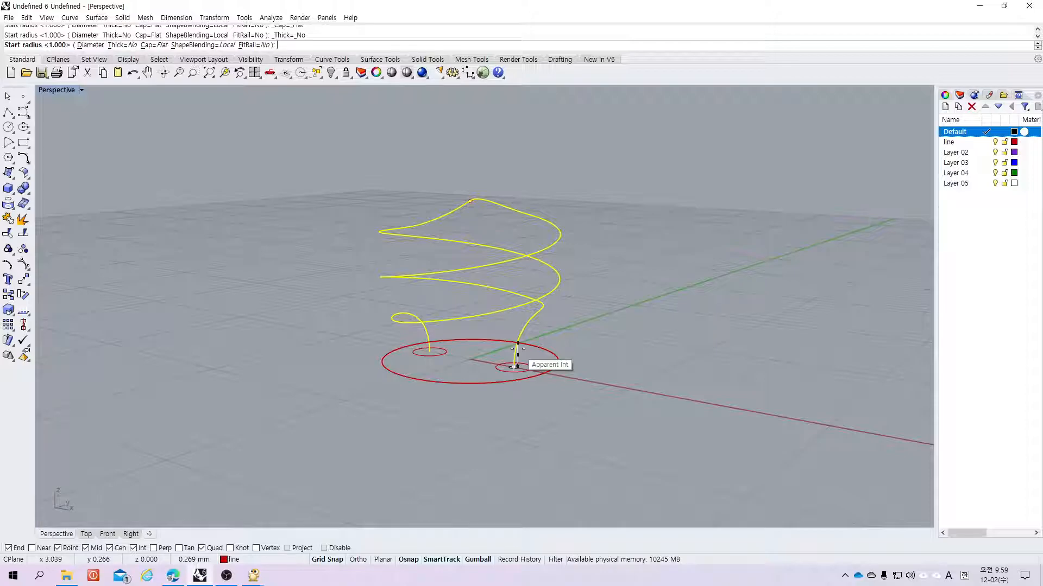
key("Return")
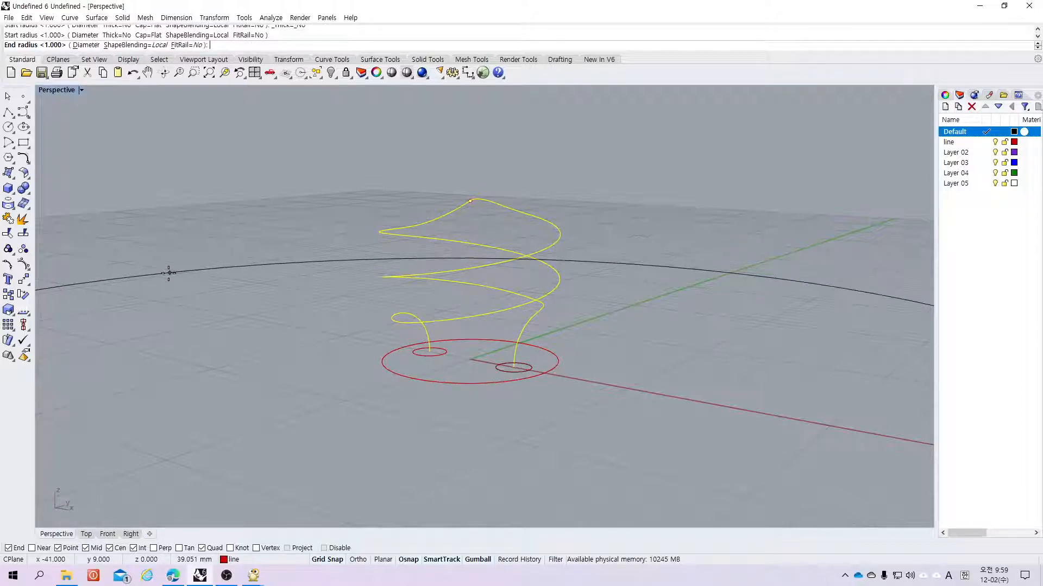
key("Return")
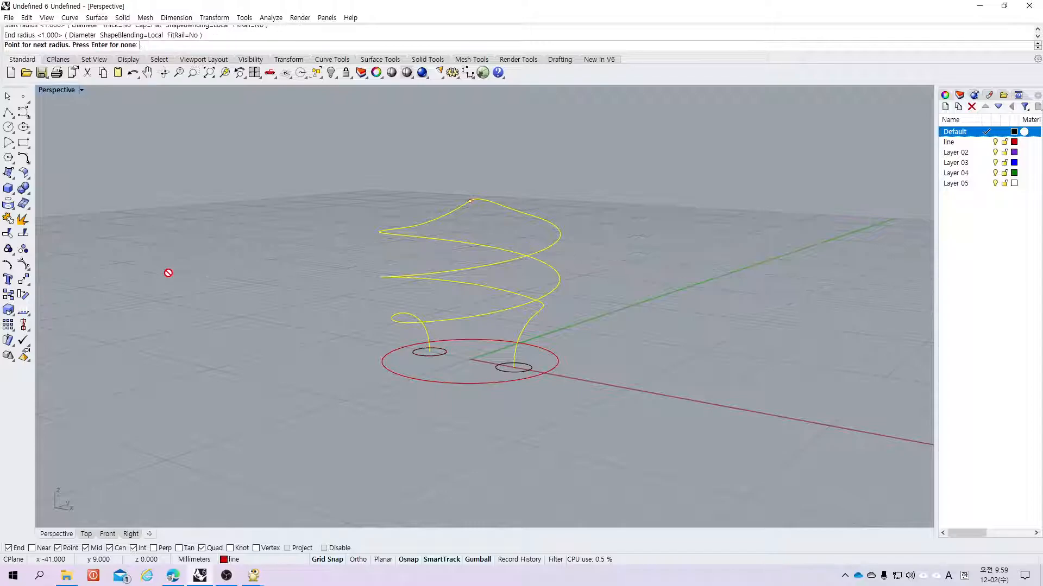
key("Return")
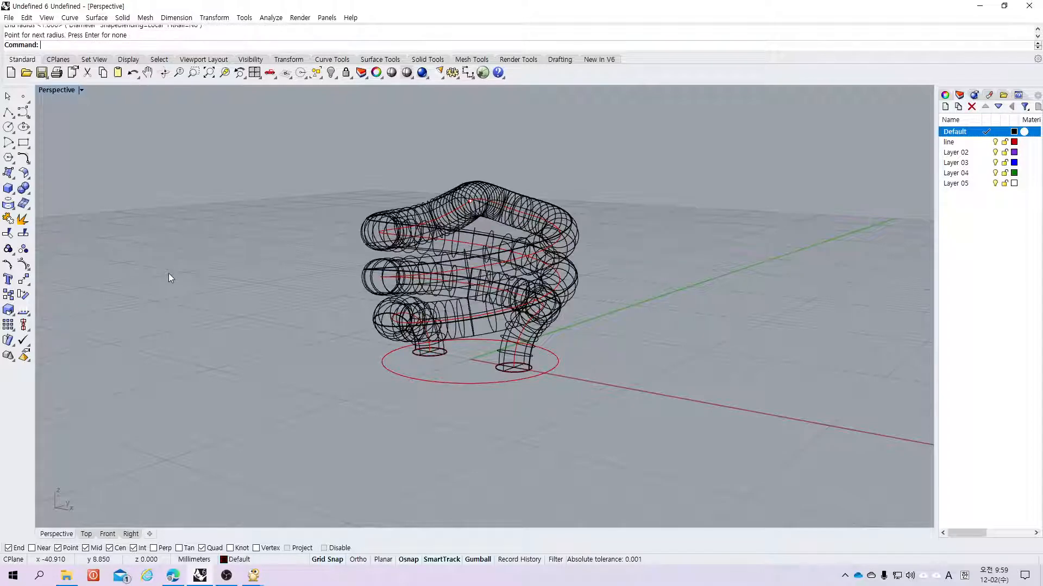
Step: Delete the pipe around the helix
scroll(532, 369, "down", 5)
scroll(523, 363, "up", 8)
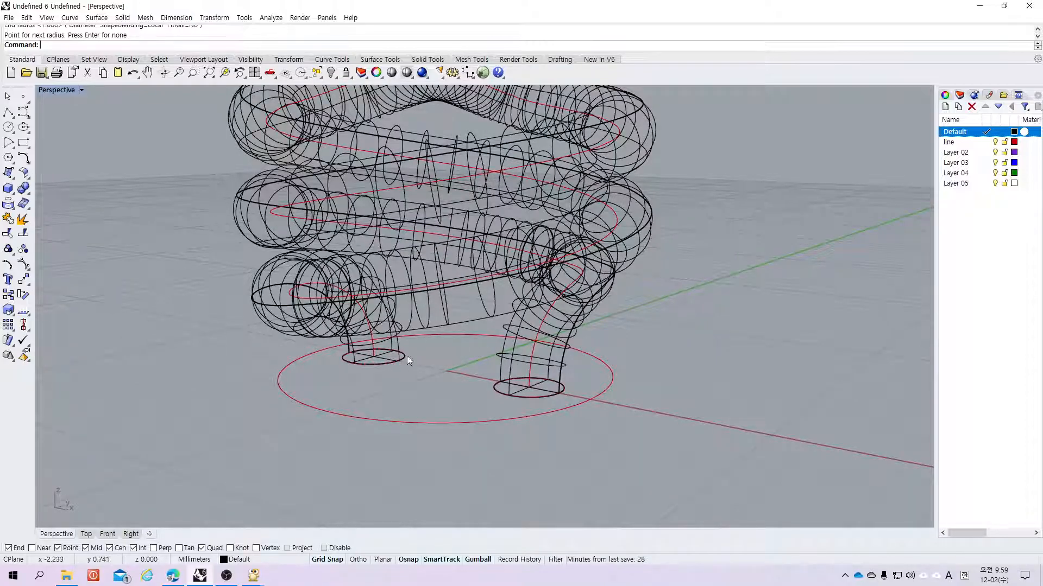
left_click(519, 342)
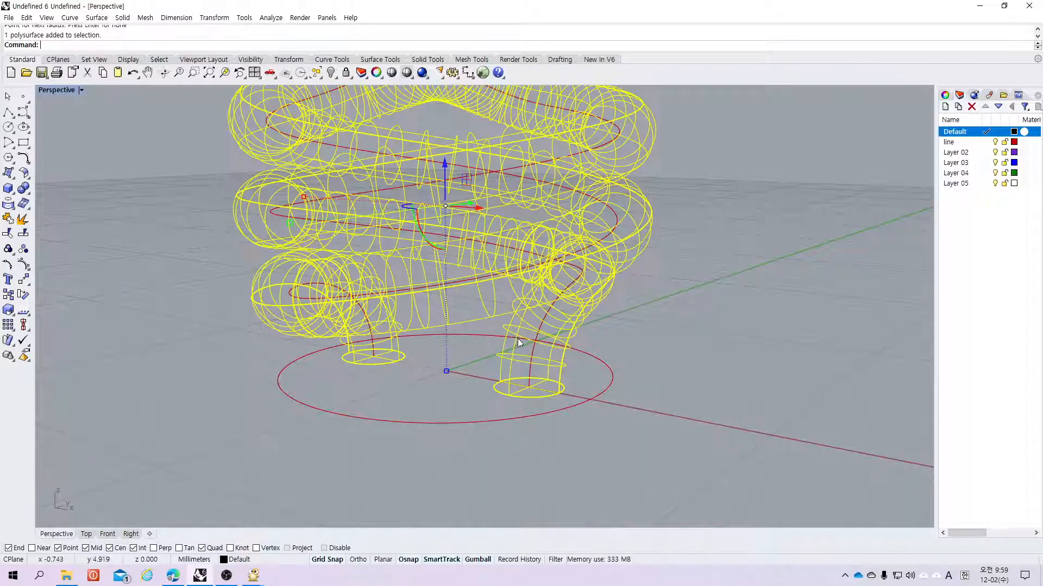
key("Delete")
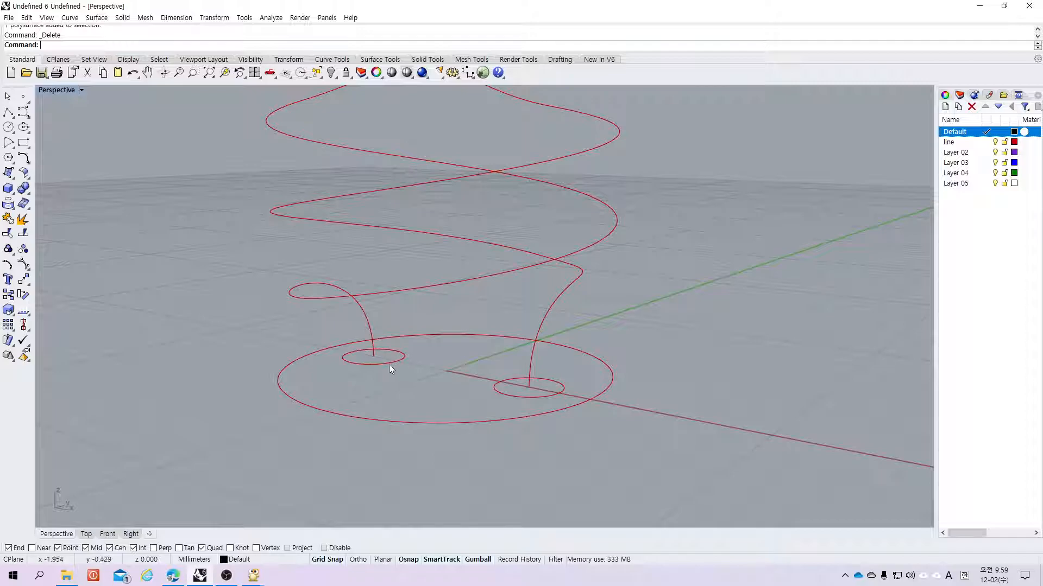
left_click(552, 306)
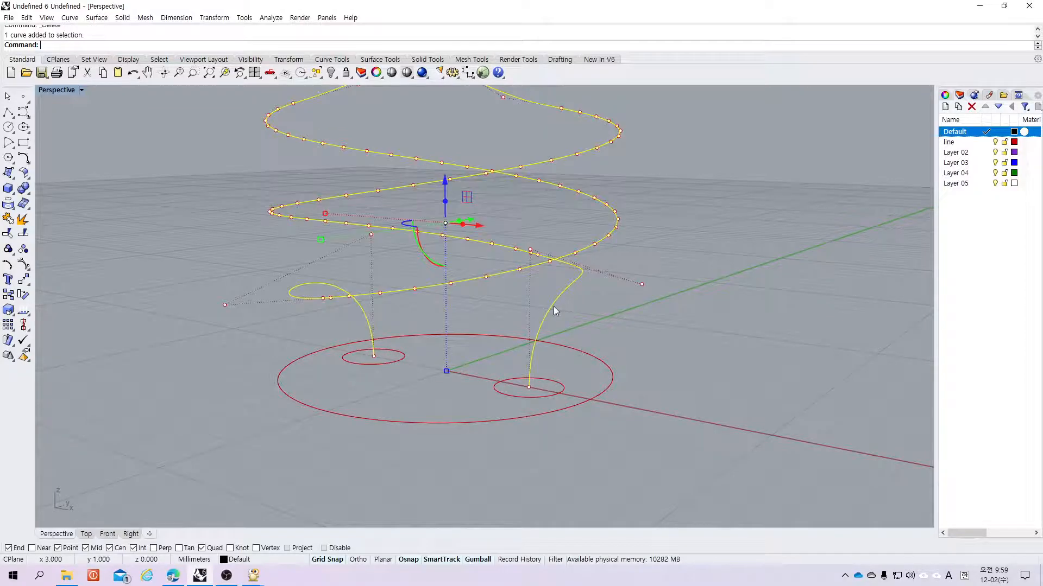
left_click(496, 389)
left_click(389, 362)
left_click(371, 397)
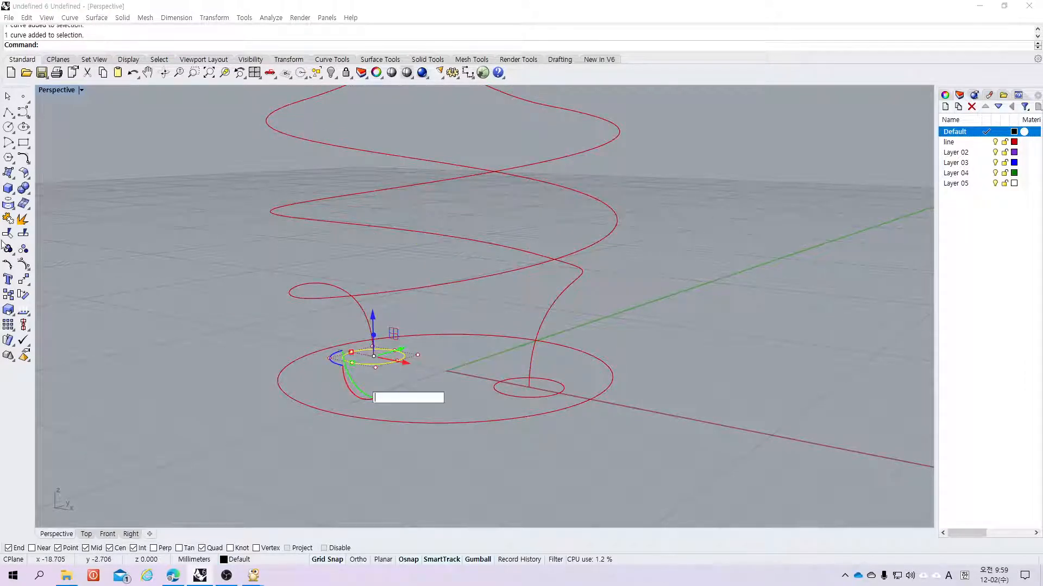
key("Escape")
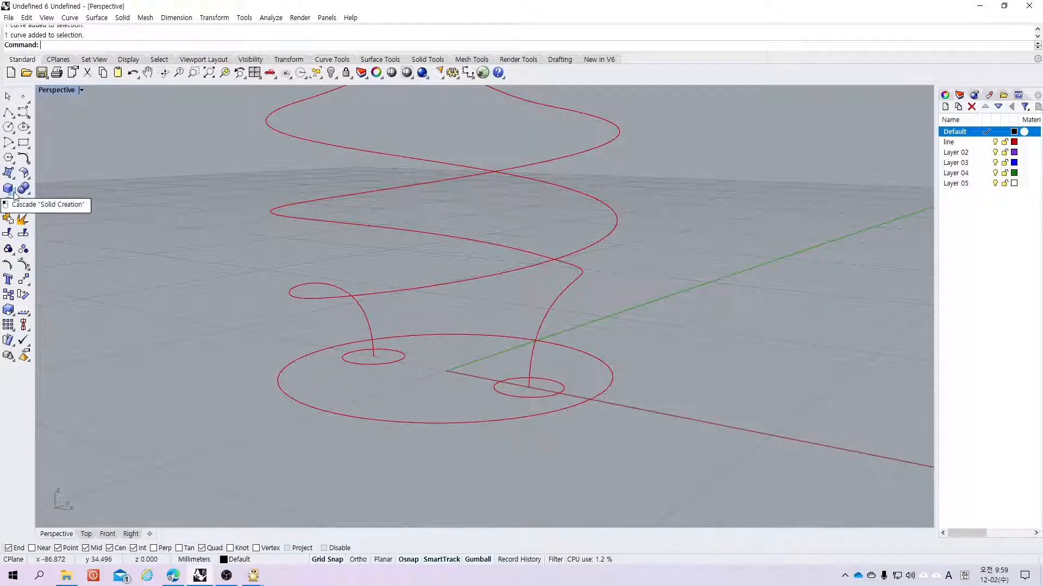
left_click(11, 190)
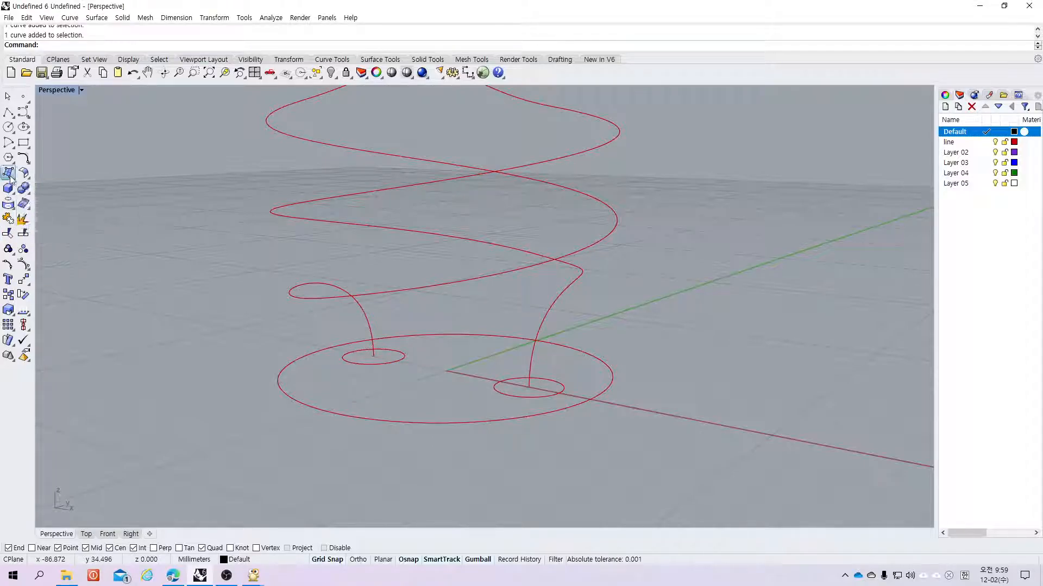
Step: Sweep along the helix rail using the two small base circles as cross sections
left_click(11, 177)
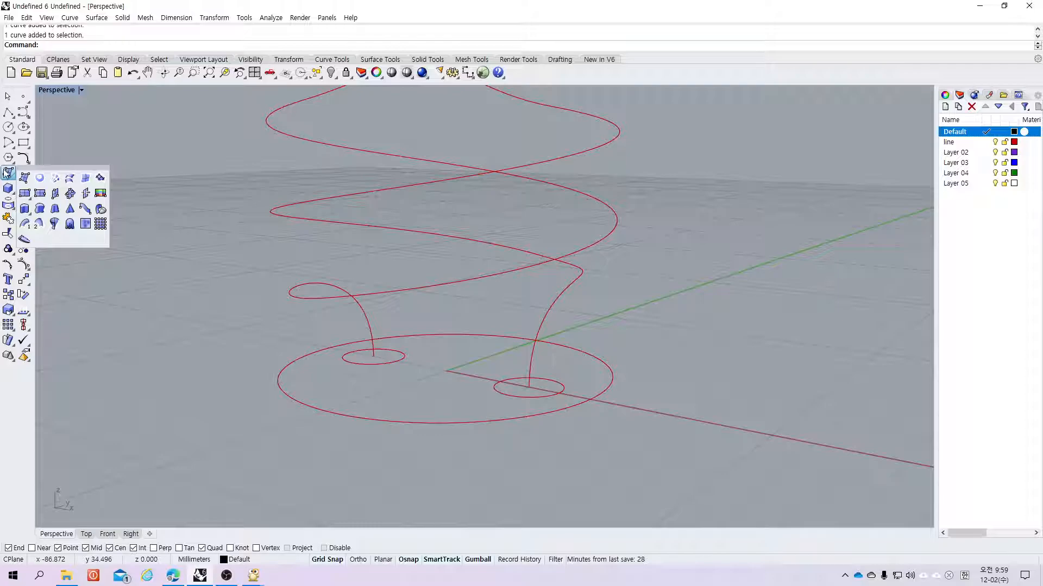
left_click_drag(37, 168, 53, 176)
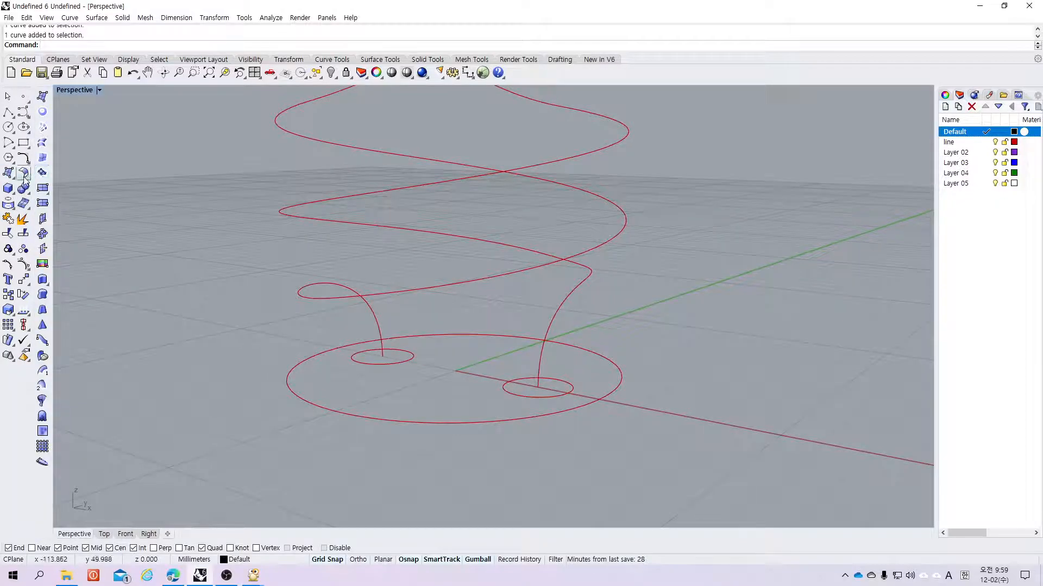
left_click_drag(54, 94, 77, 118)
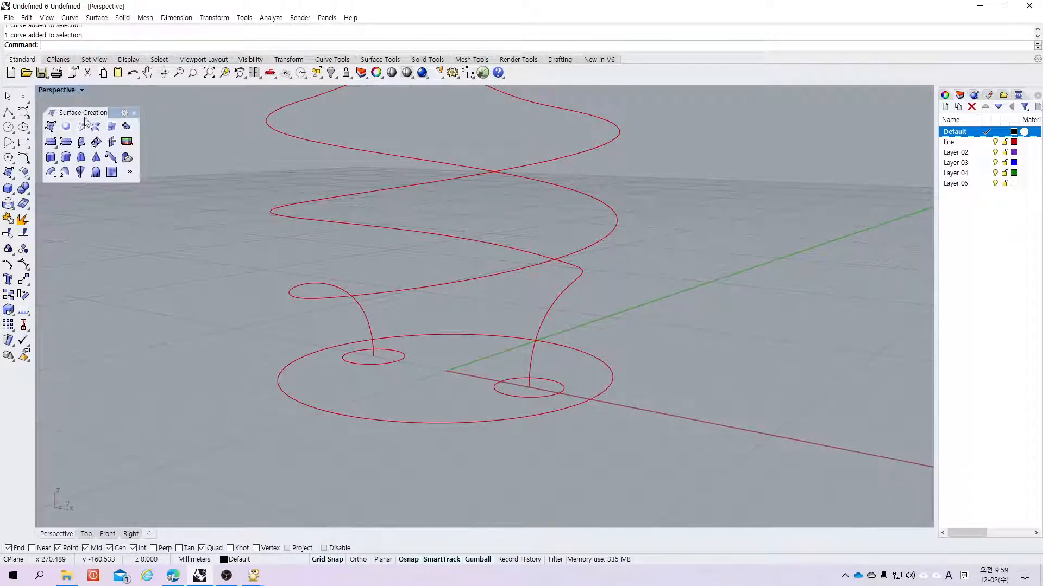
left_click(52, 173)
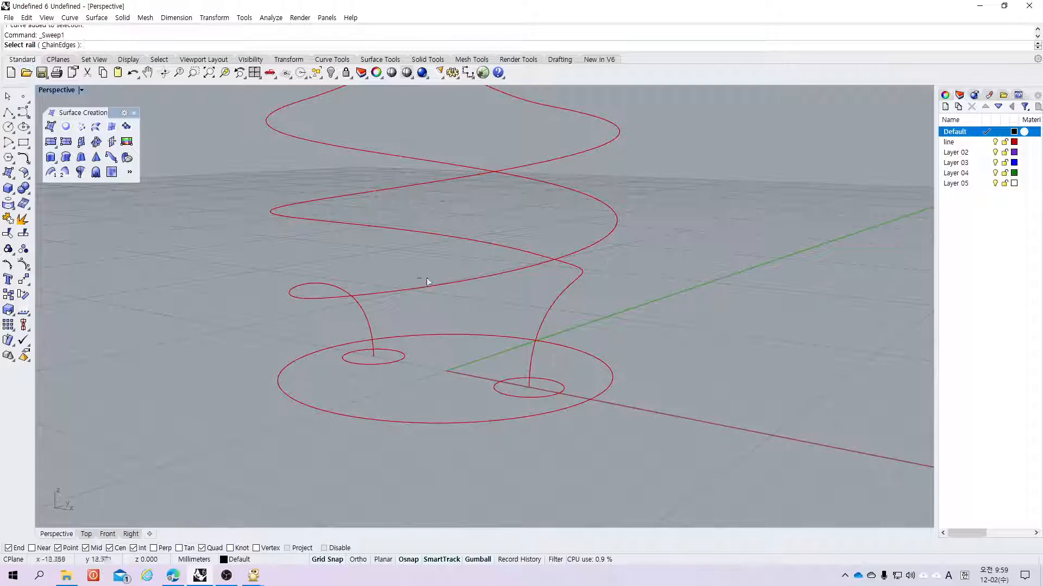
left_click(552, 302)
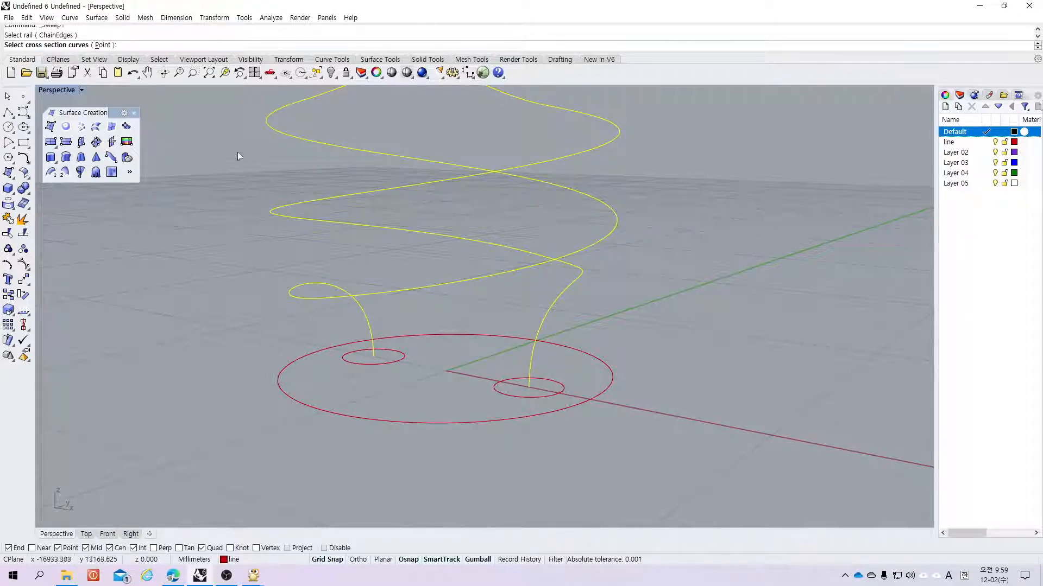
left_click(520, 398)
left_click(373, 362)
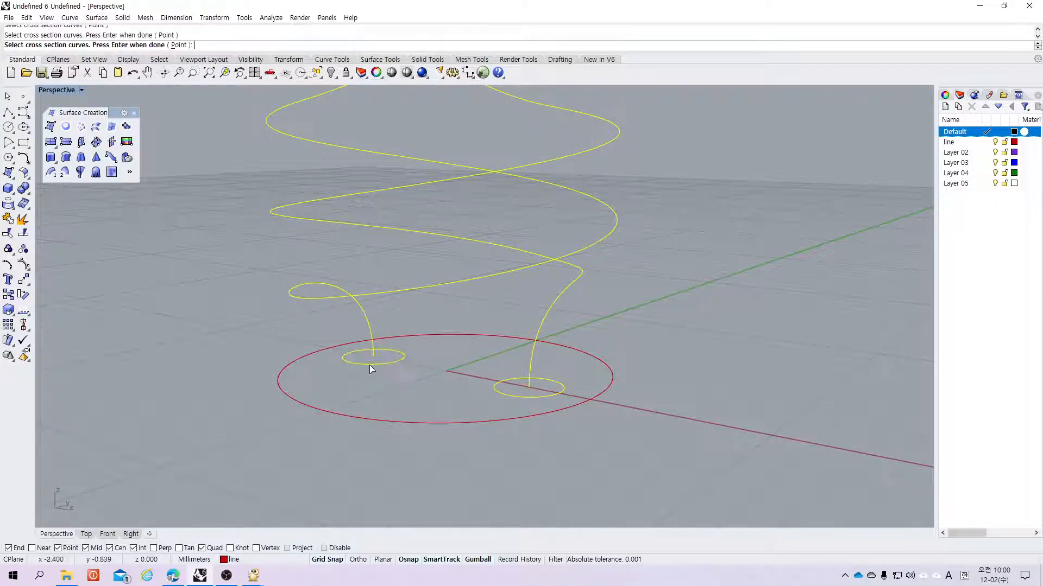
key("Return")
key("Return")
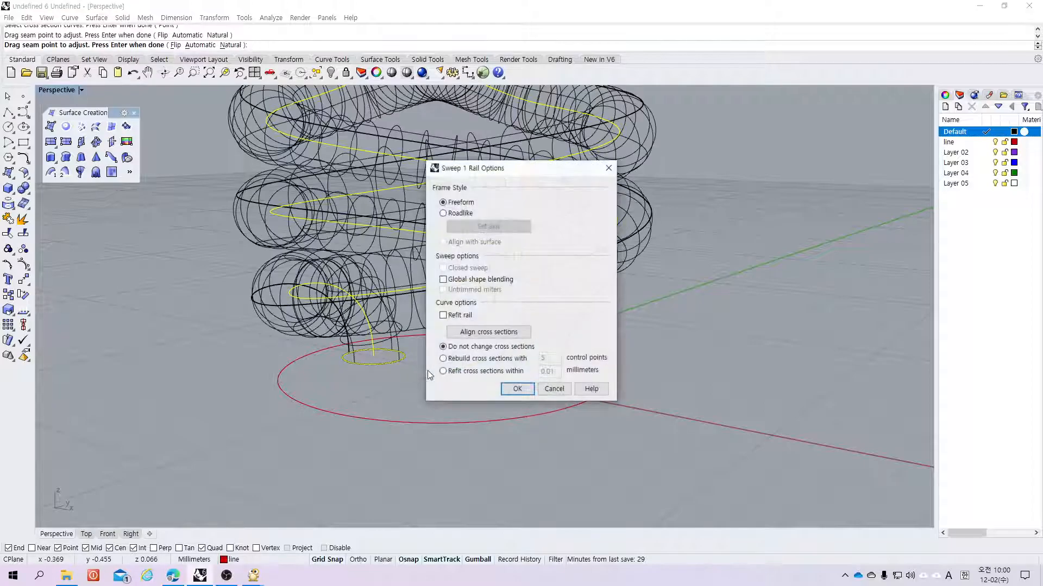
left_click(517, 388)
Step: Delete the swept surface
scroll(380, 415, "up", 5)
scroll(381, 415, "down", 8)
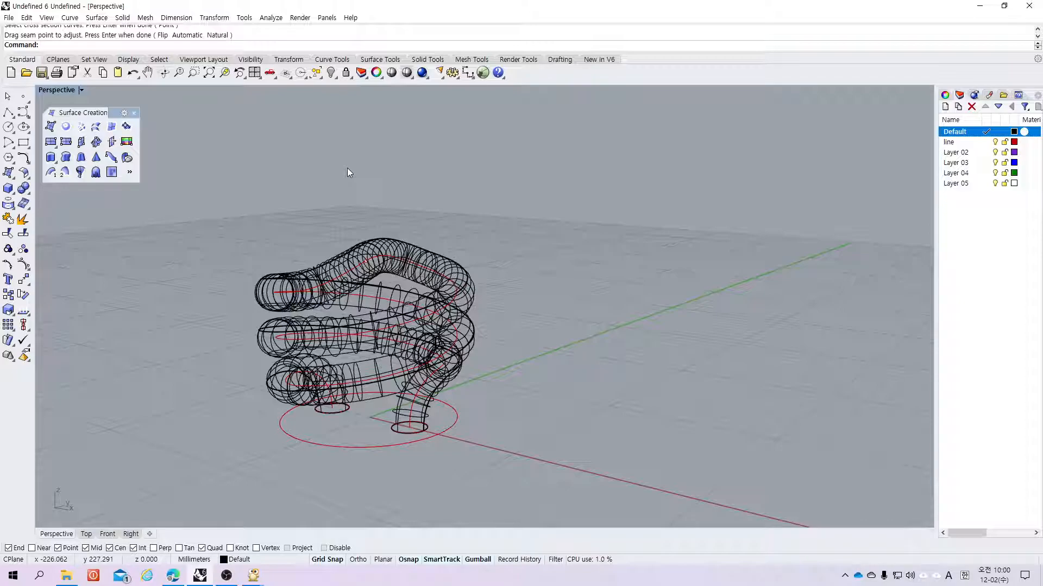
left_click(474, 286)
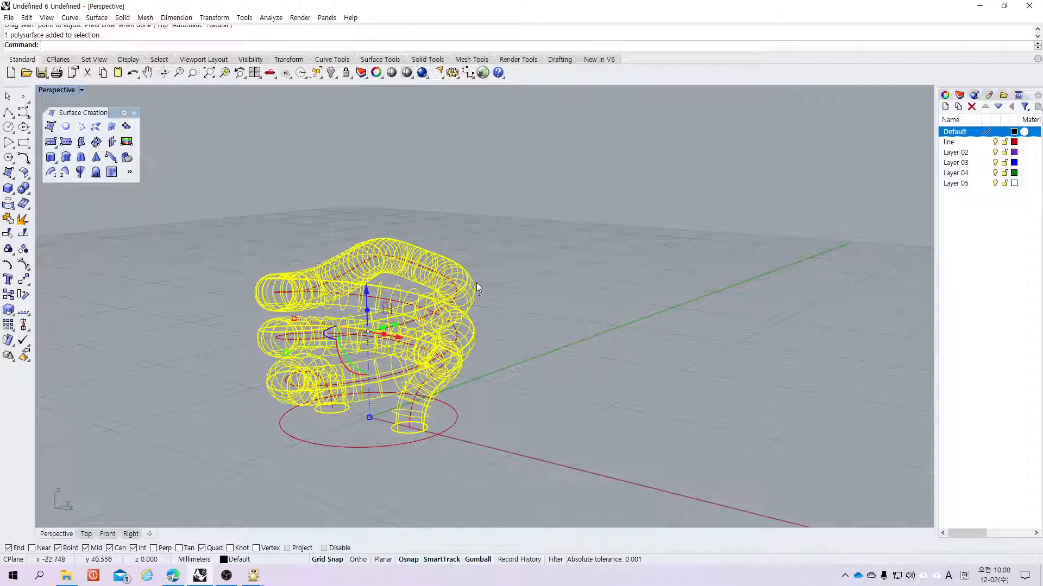
key("Delete")
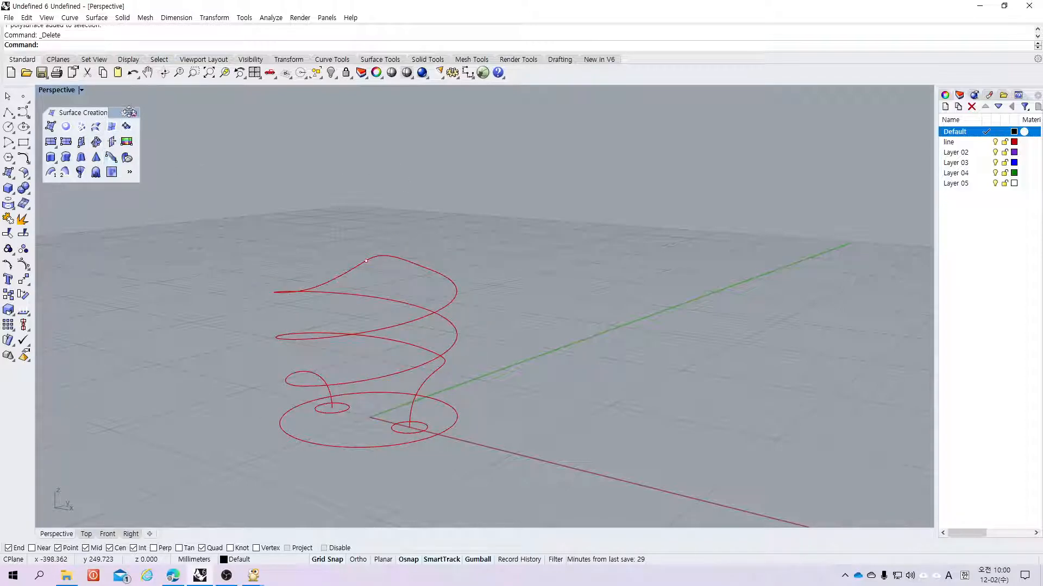
Step: Pipe the helix curve again with flat caps and radius 1.000 at both ends
left_click(12, 191)
left_click(24, 223)
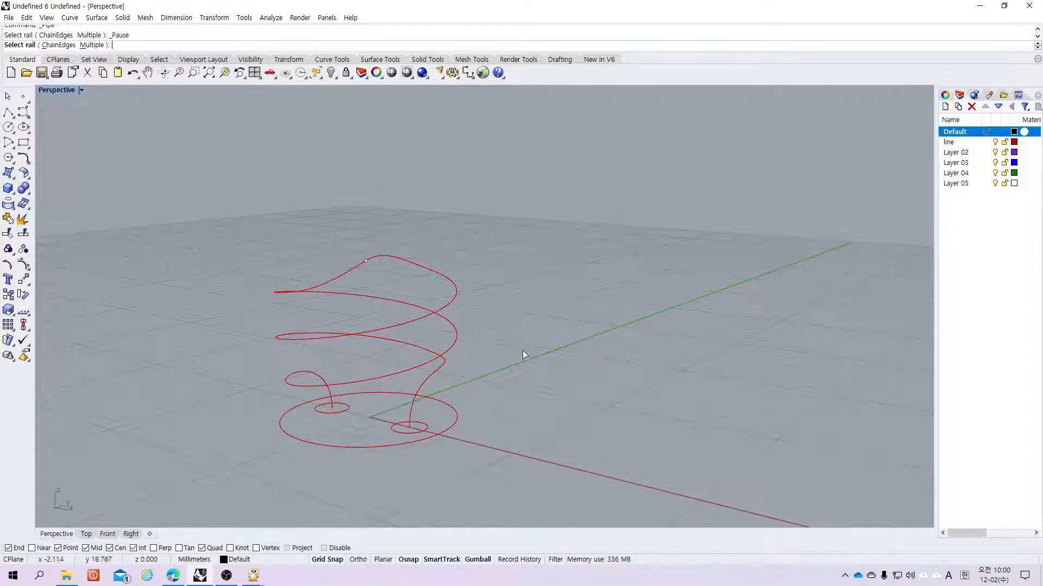
left_click(434, 365)
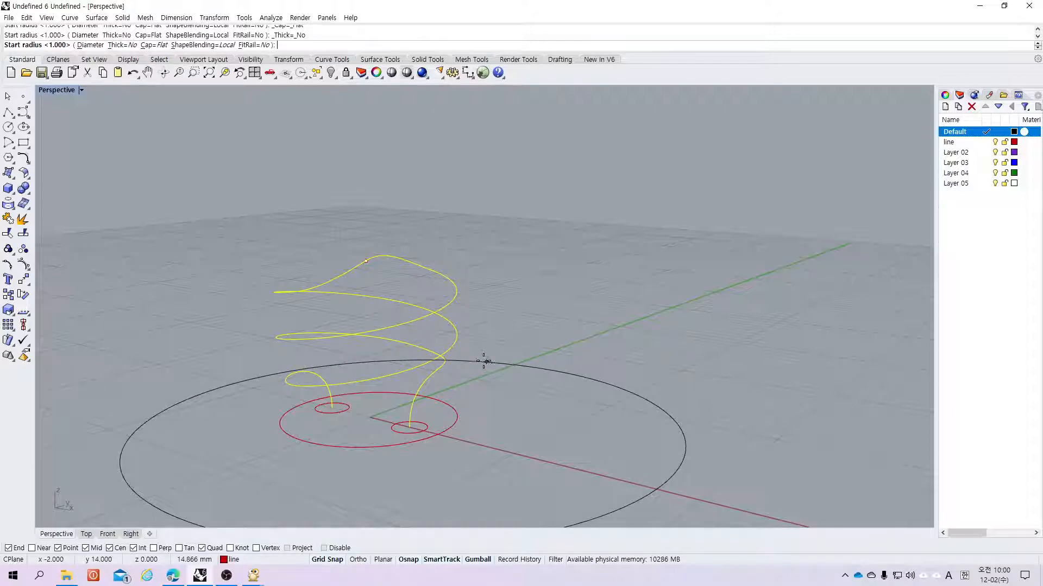
key("Return")
key("Return")
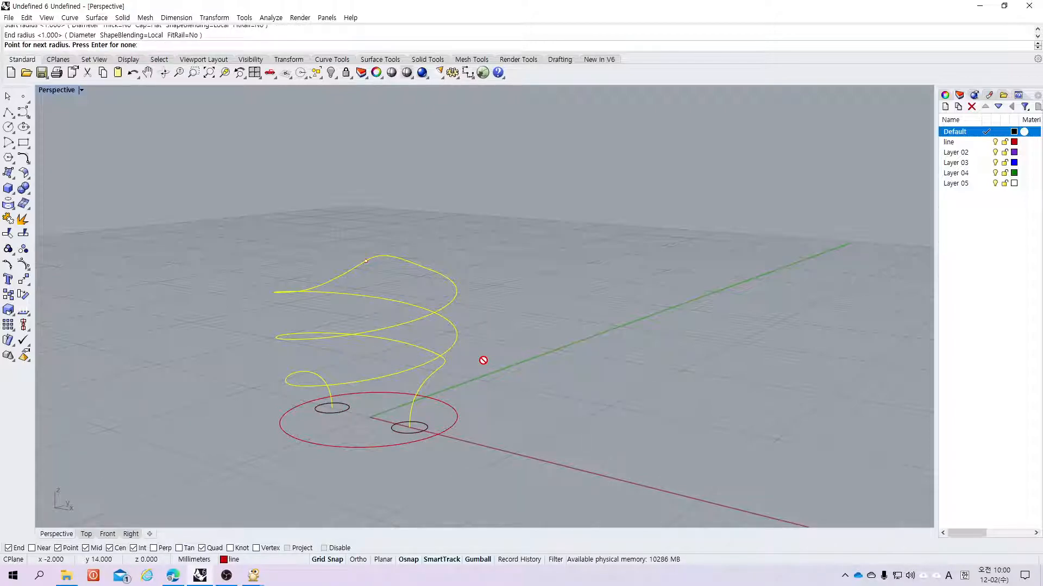
key("Return")
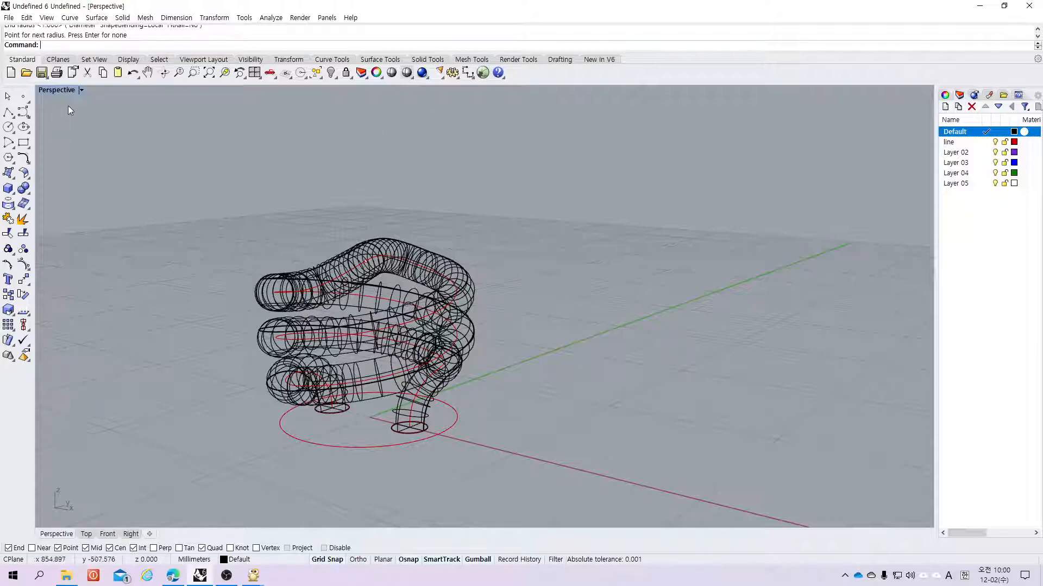
Step: Preview the tubes in Rendered display and set the Perspective viewport to Shaded
left_click(82, 90)
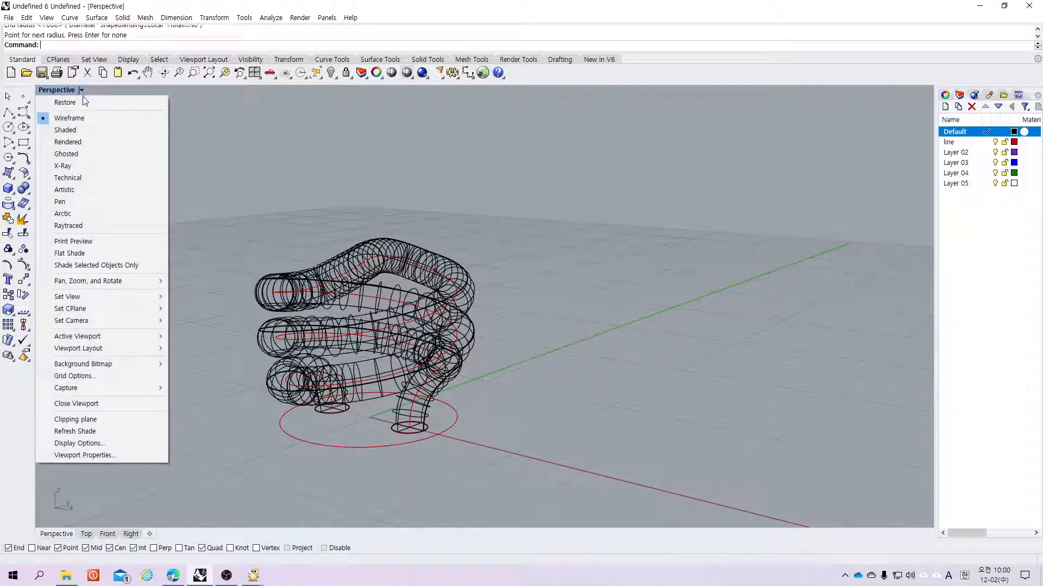
left_click(68, 142)
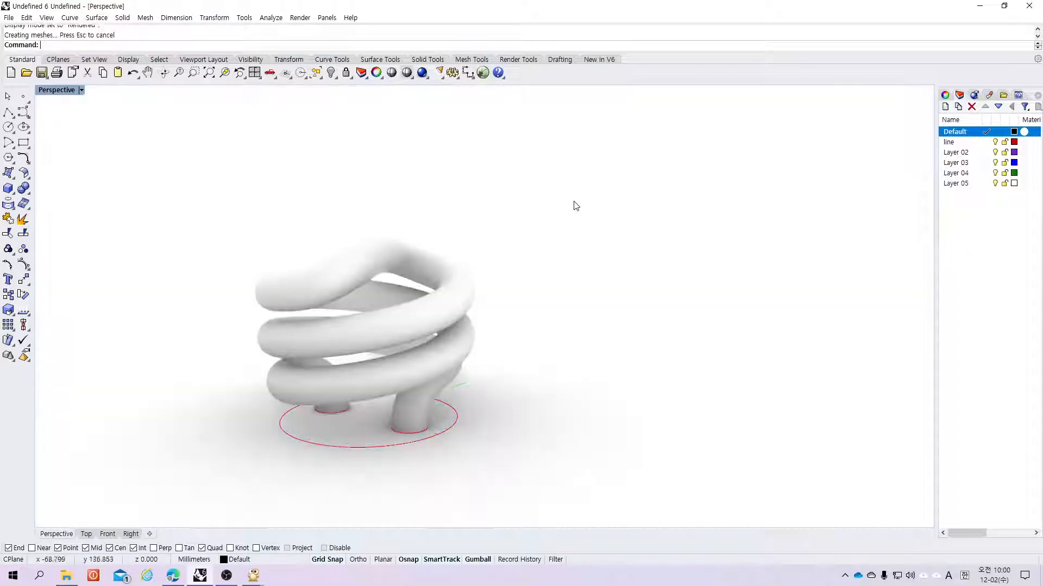
left_click(82, 90)
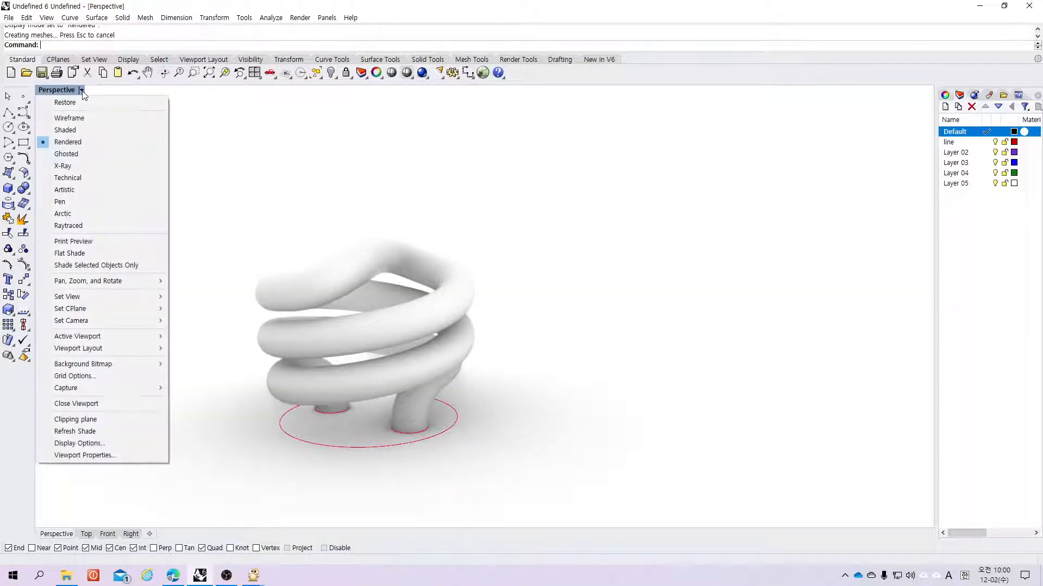
left_click(80, 130)
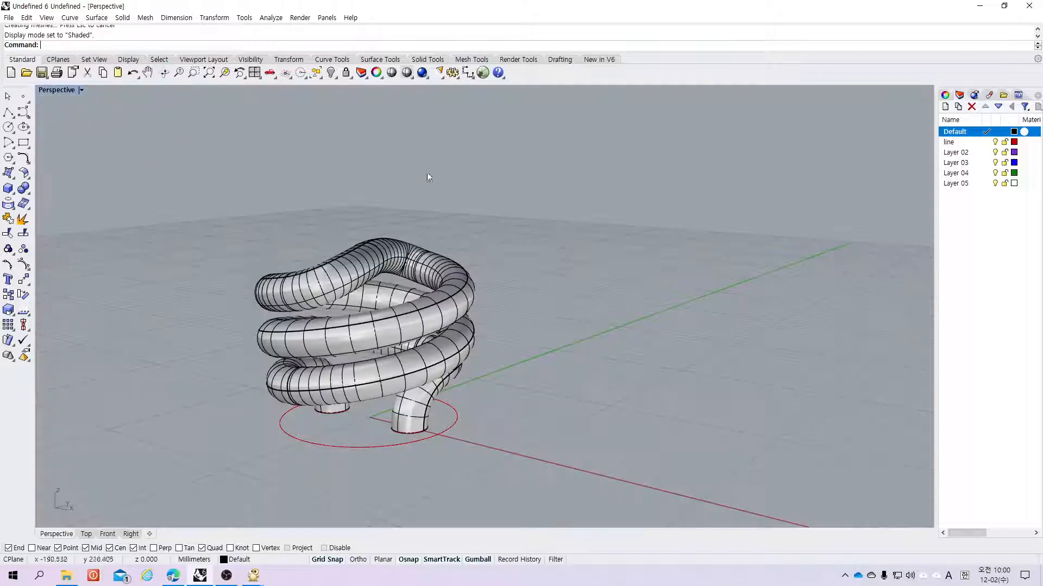
right_click_drag(572, 162, 363, 171)
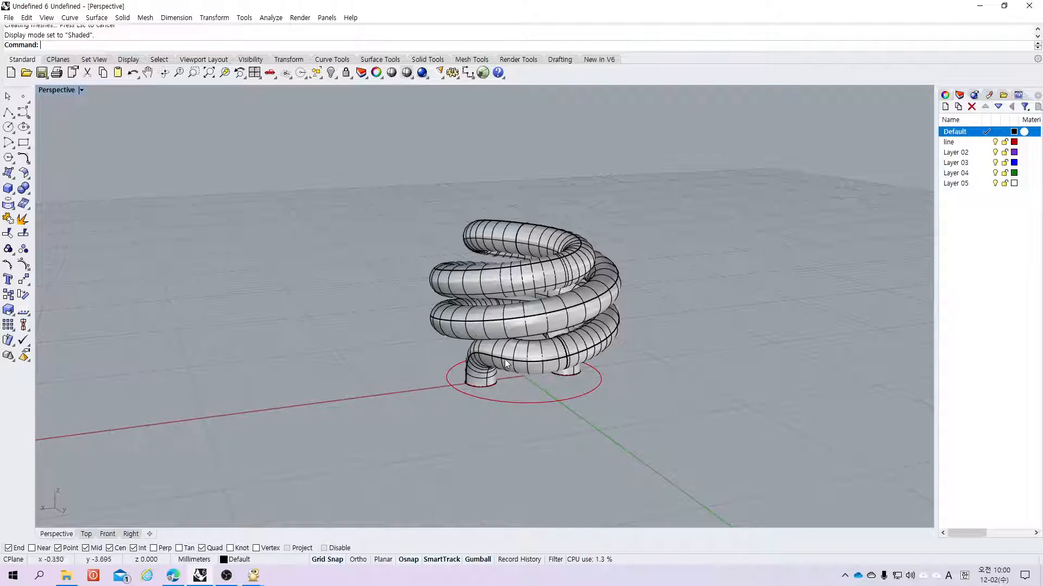
scroll(502, 359, "down", 4)
scroll(472, 352, "up", 6)
scroll(464, 353, "up", 3)
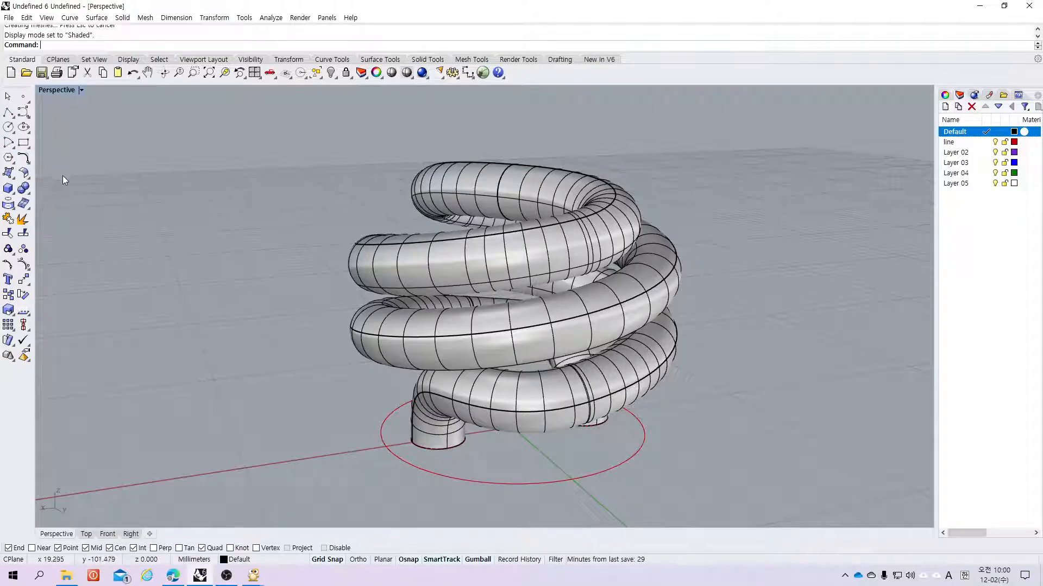
left_click(21, 160)
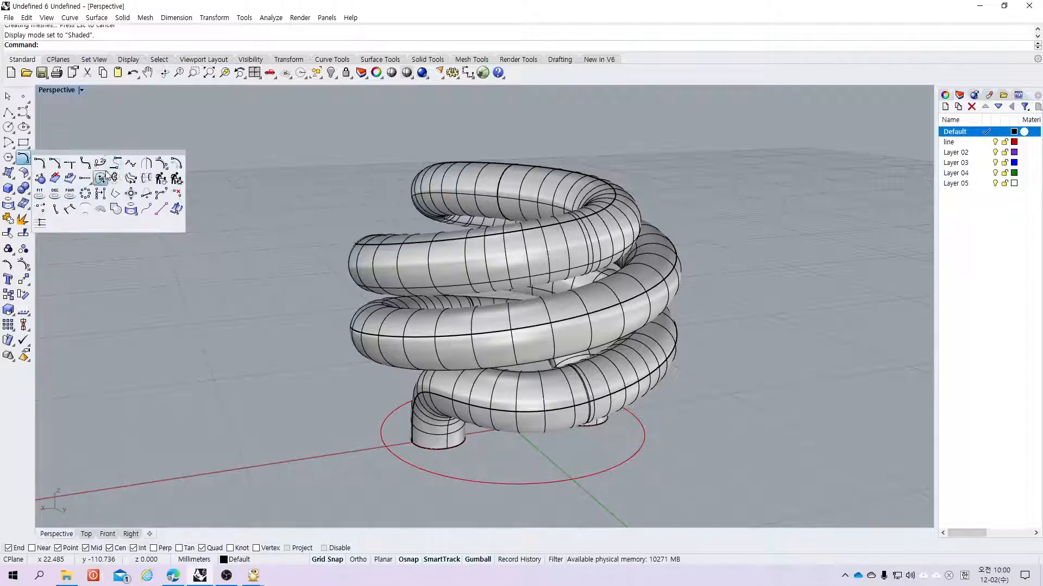
left_click(24, 116)
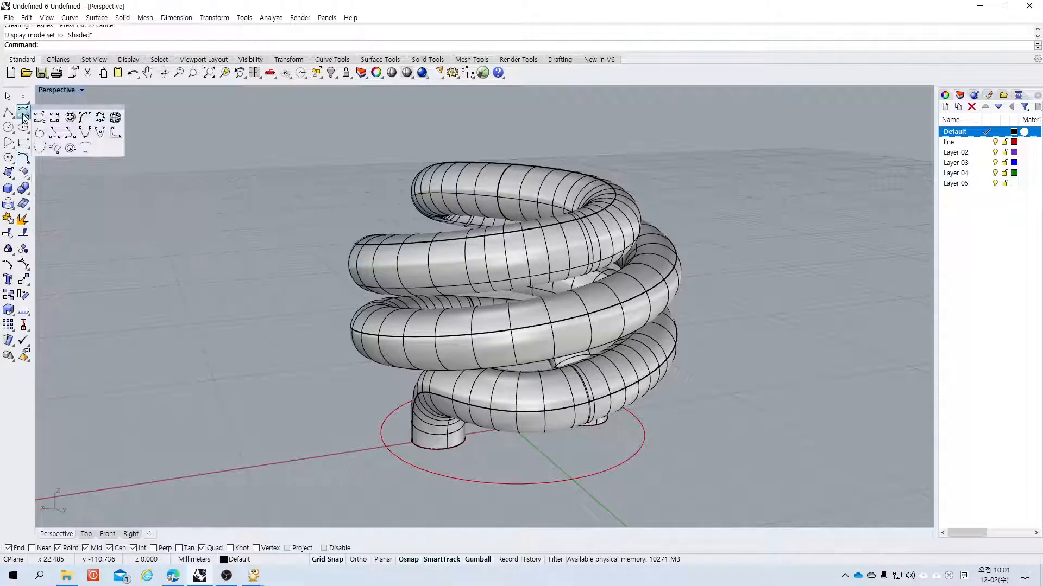
left_click(54, 150)
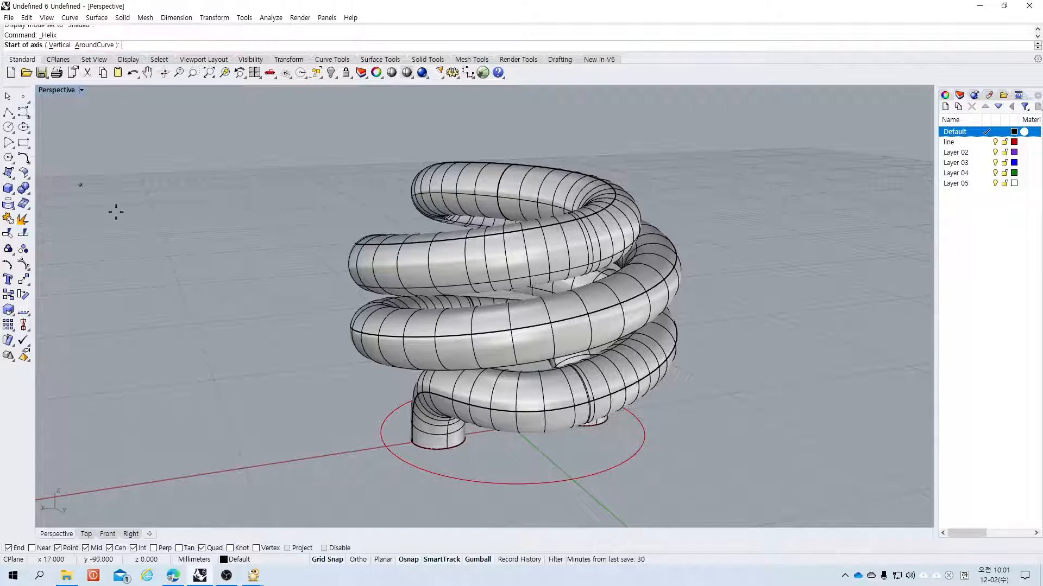
left_click(779, 457)
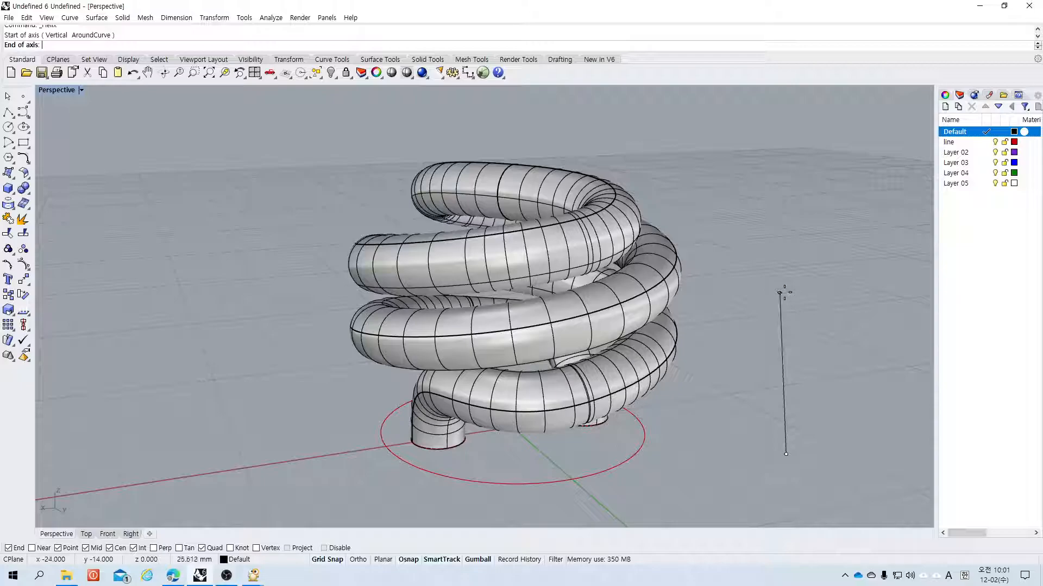
left_click(790, 297)
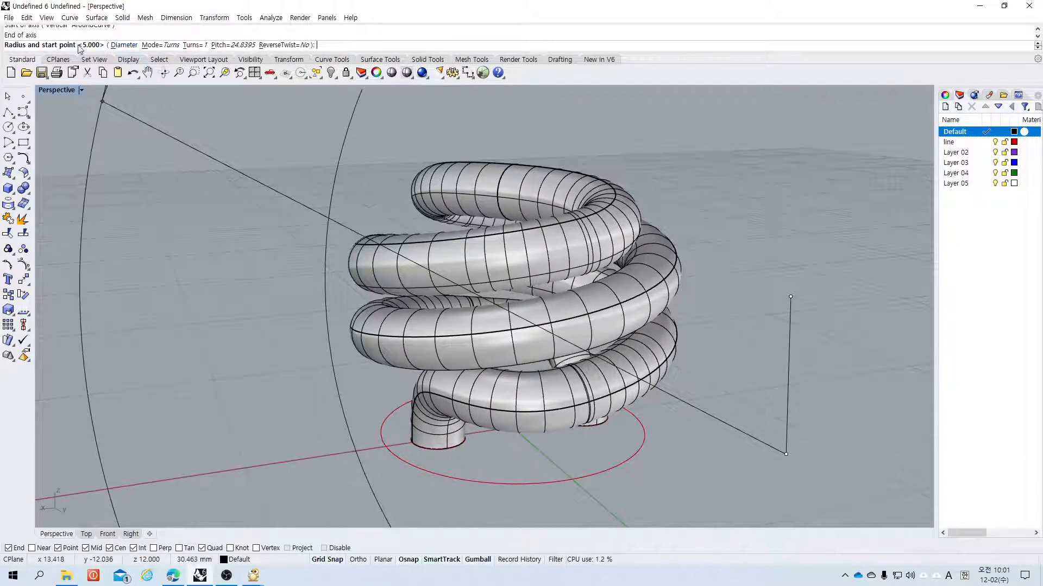
left_click(125, 46)
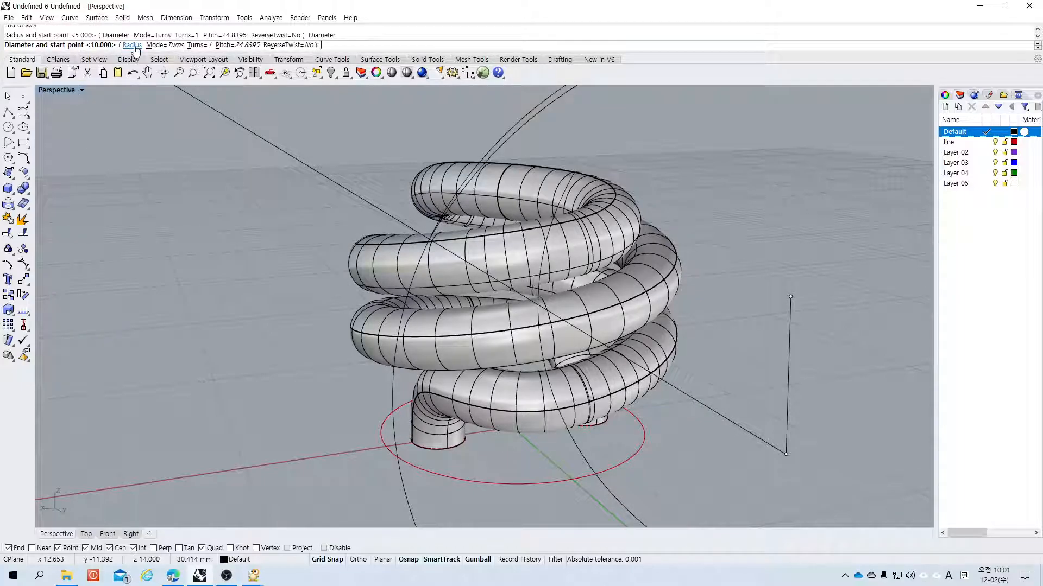
left_click(133, 45)
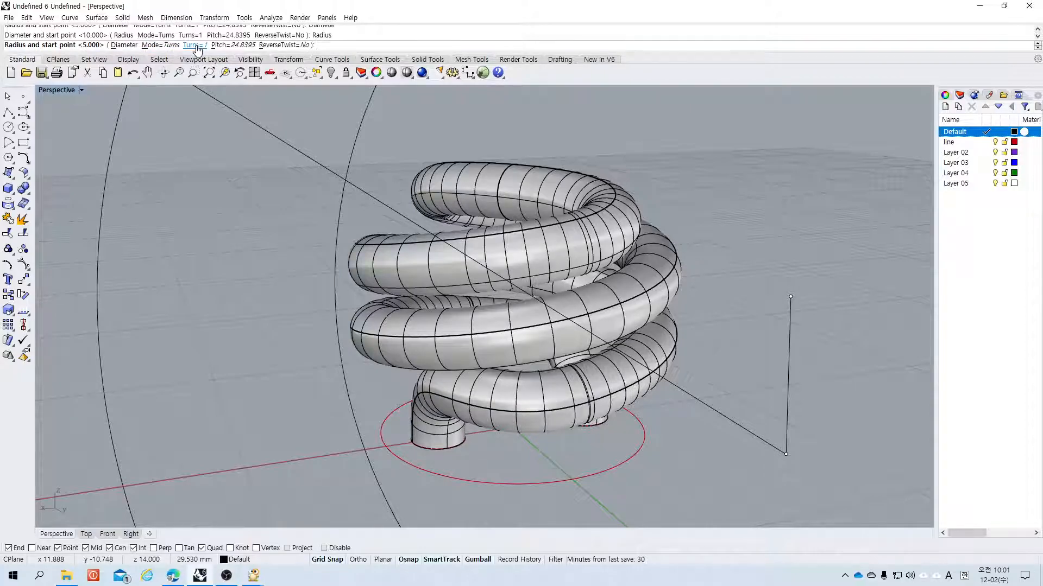
key("Escape")
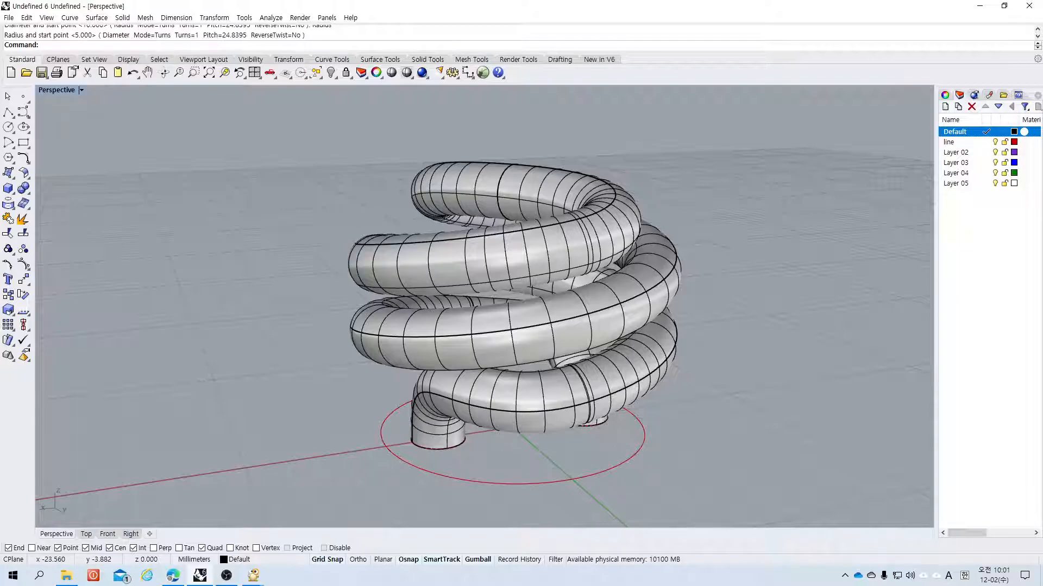
key("alt+Tab")
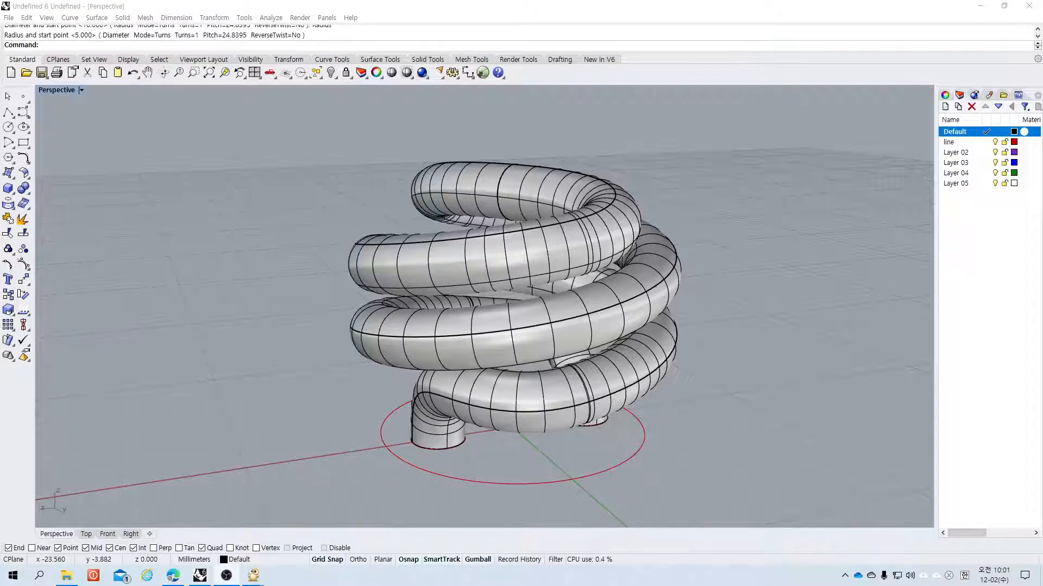
left_click(794, 403)
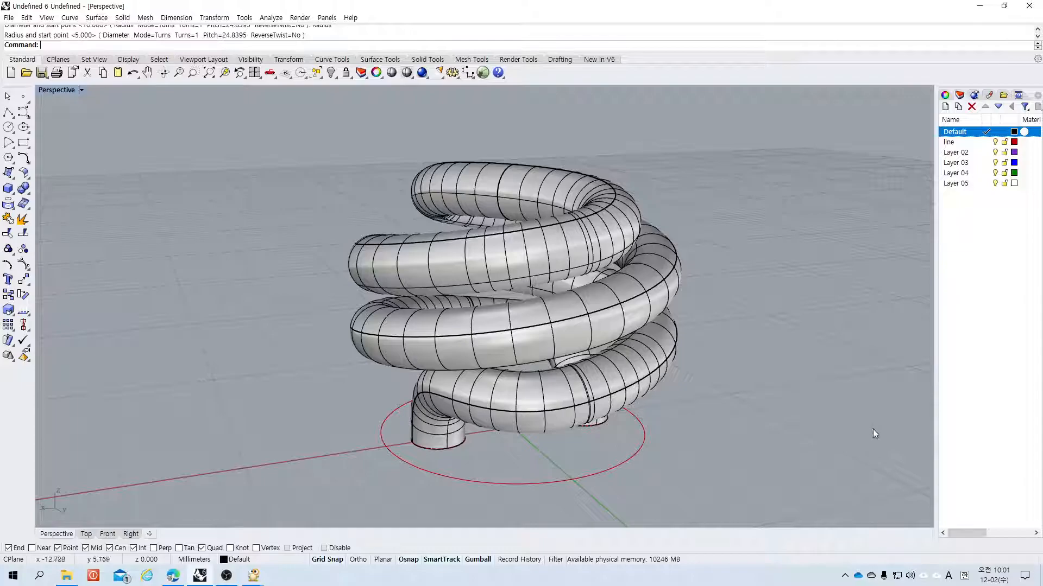
left_click(120, 576)
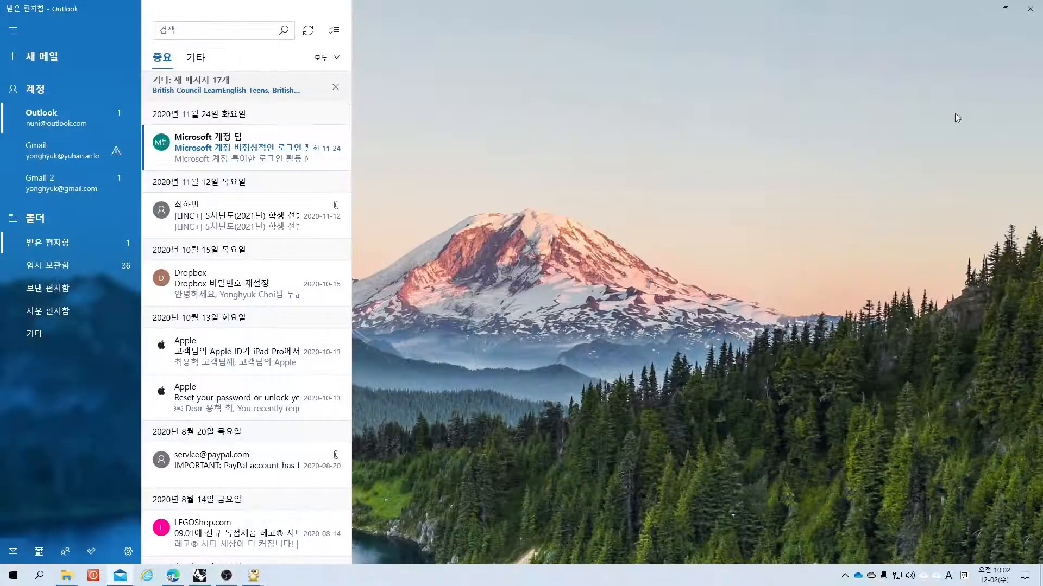
left_click(986, 10)
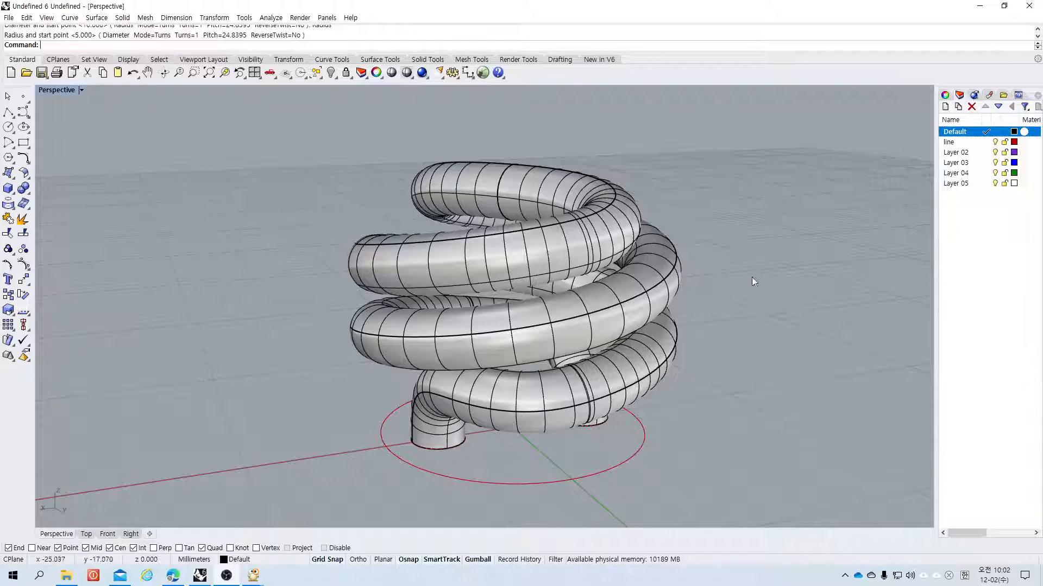
Step: Delete all curves and tubes and maximize the Top viewport
left_click_drag(768, 139, 230, 506)
key("Delete")
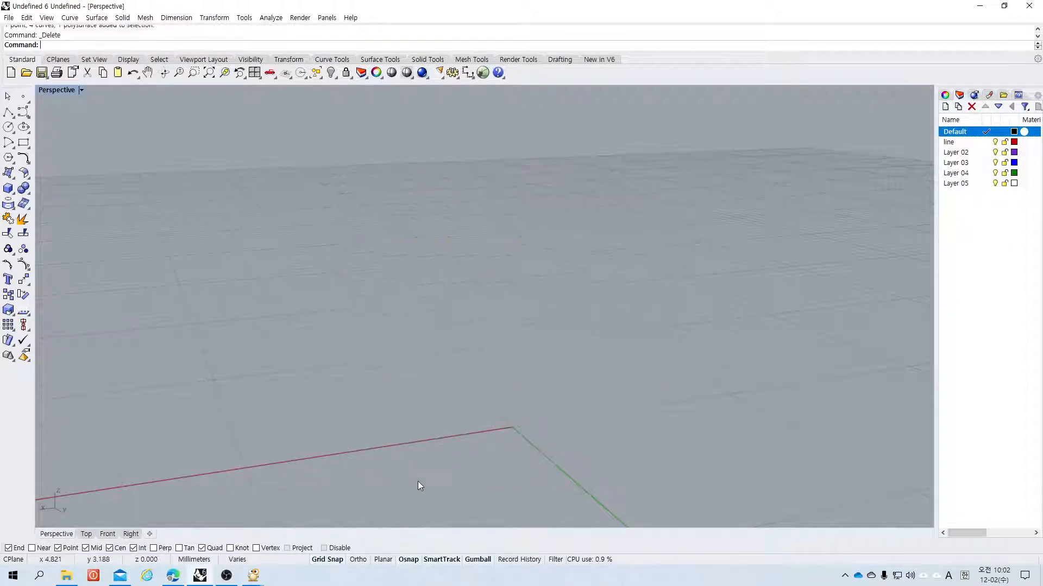
double_click(43, 92)
double_click(52, 90)
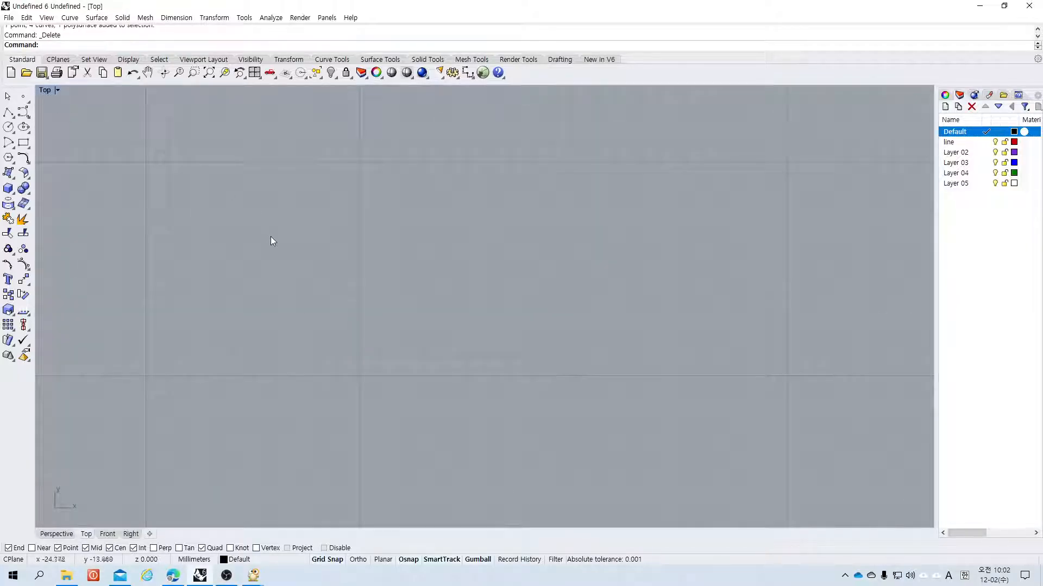
scroll(363, 291, "down", 5)
scroll(383, 236, "up", 3)
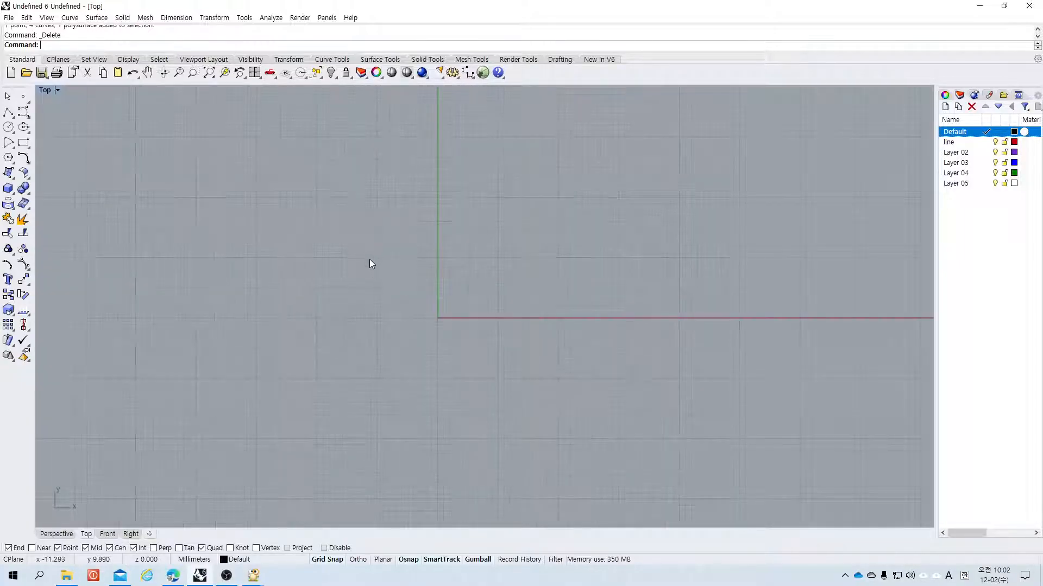
Step: Draw a circle centered at 0,0 with radius 5 in the Top view
left_click(9, 127)
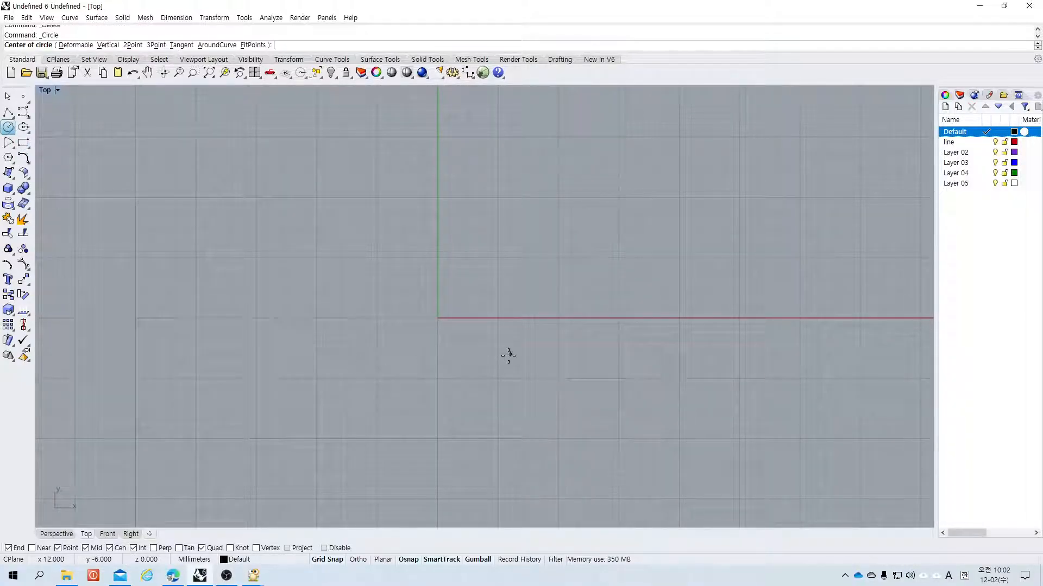
type("0,0")
key("Return")
type("5")
key("Return")
scroll(422, 333, "up", 1)
scroll(462, 337, "up", 15)
Step: Draw two small circles on the horizontal axis, one on each side of the origin
left_click(9, 128)
left_click(359, 251)
left_click(349, 291)
key("Return")
left_click(604, 251)
left_click(602, 290)
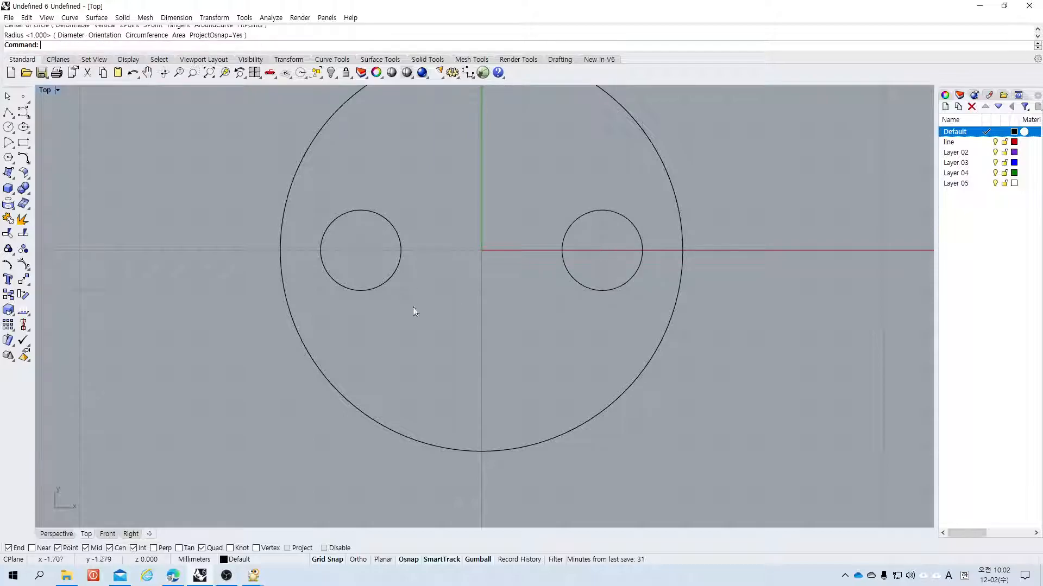
Step: Delete the left small circle and mirror a copy of the right one about the vertical axis through the origin
left_click(361, 290)
key("Delete")
left_click(562, 242)
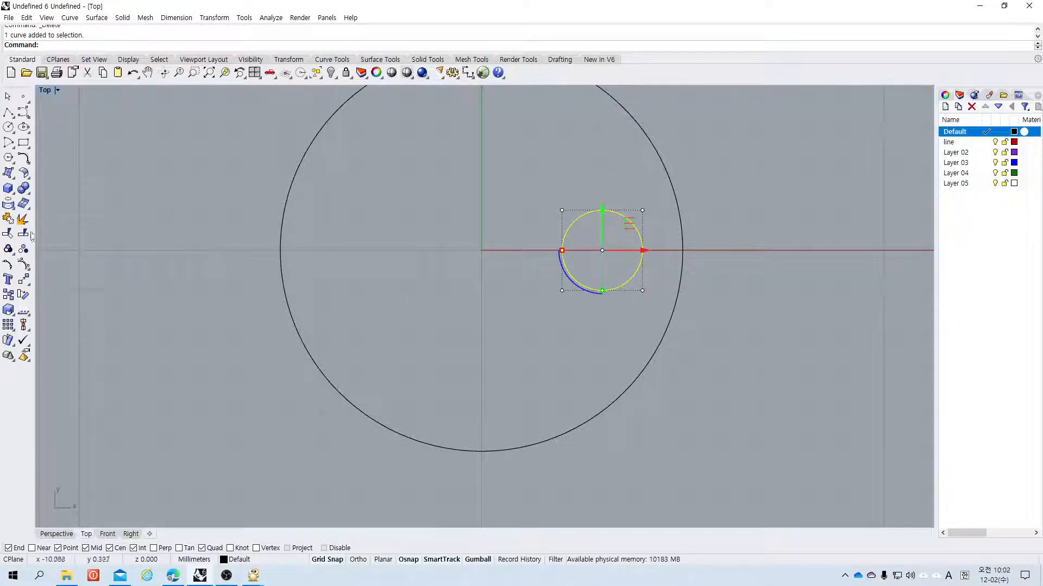
left_click(29, 282)
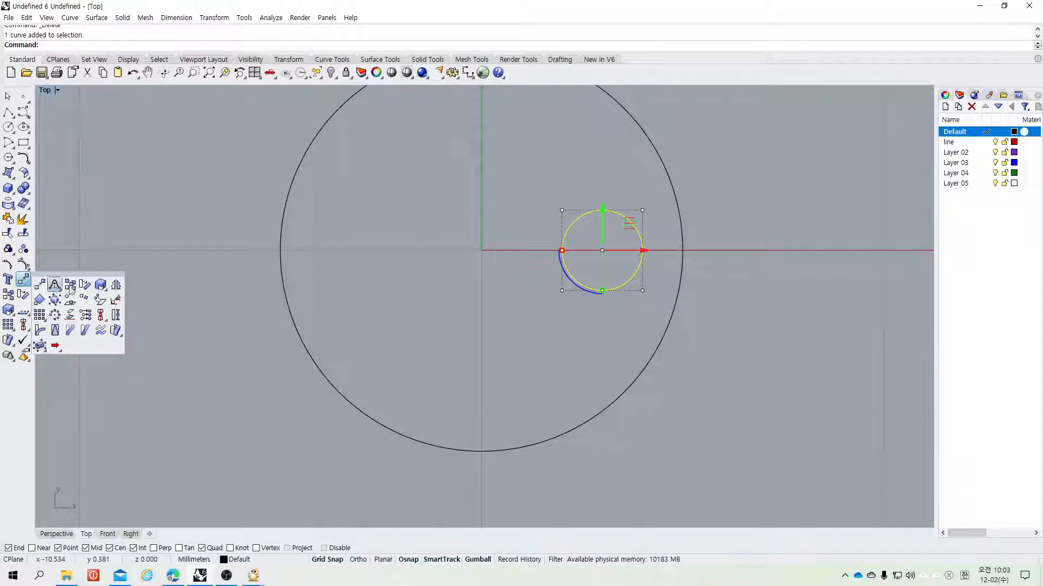
left_click(112, 288)
left_click(481, 251)
left_click(480, 332)
Step: Restore the four viewports and create a one-turn helix around a vertical axis of 5 at the origin, starting at the left small circle's center
scroll(443, 326, "up", 4)
double_click(44, 90)
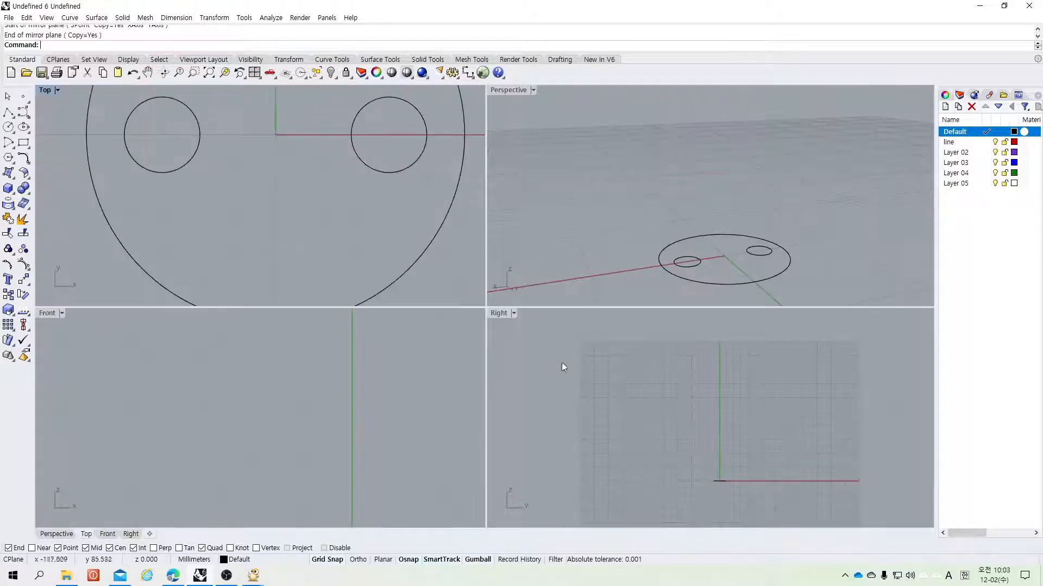
scroll(268, 234, "down", 3)
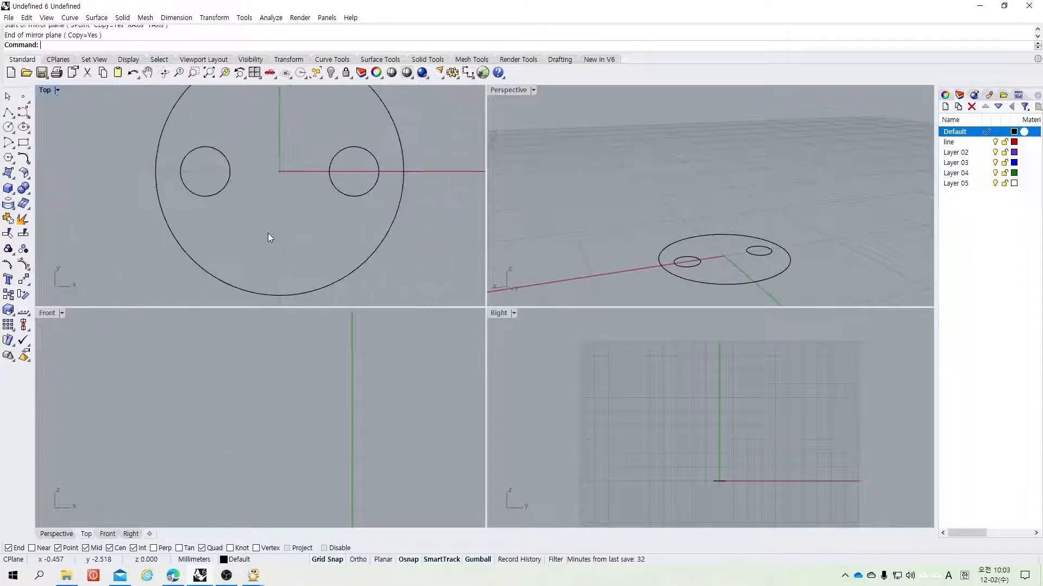
left_click(23, 157)
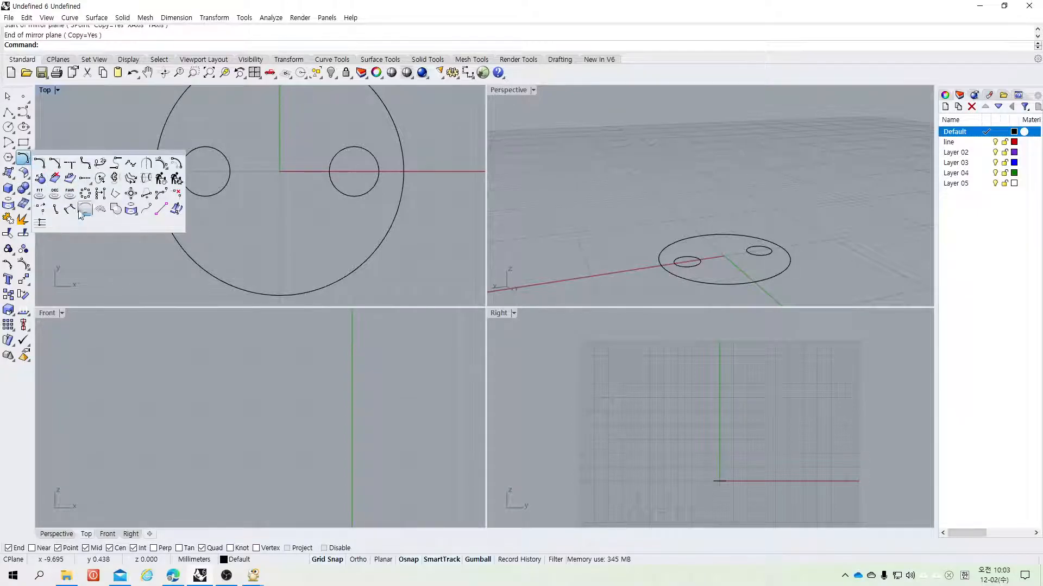
left_click(25, 114)
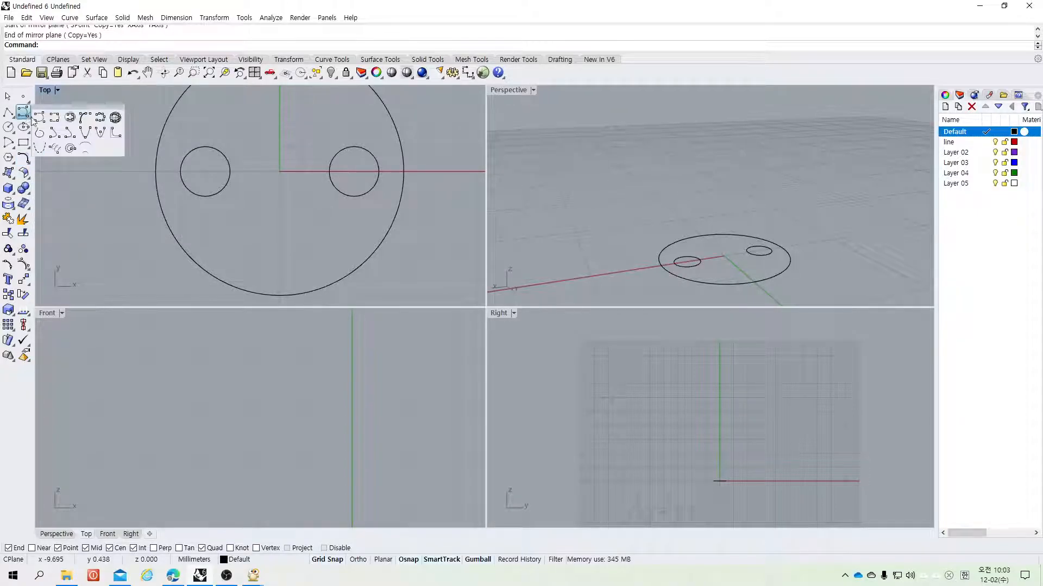
left_click(70, 118)
left_click(279, 171)
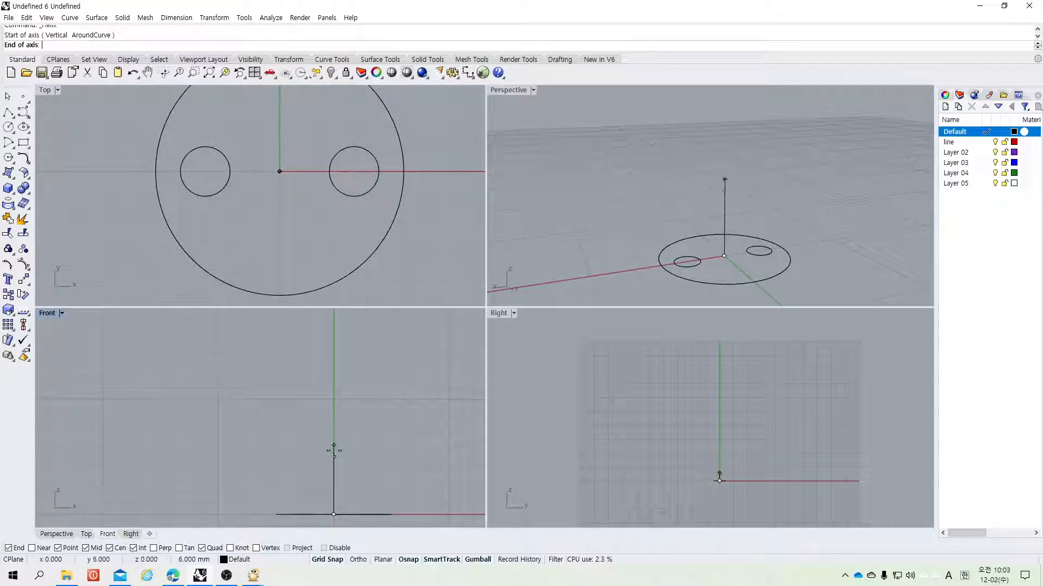
type("5")
key("Return")
left_click(336, 454)
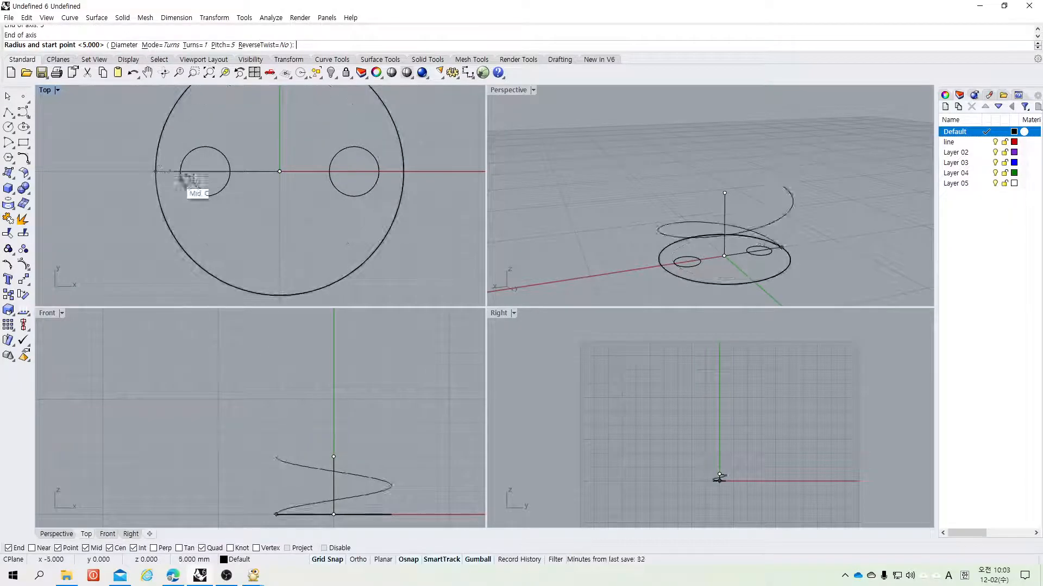
scroll(281, 245, "down", 5)
scroll(284, 211, "up", 3)
scroll(284, 212, "down", 7)
scroll(284, 211, "up", 6)
left_click(284, 211)
Step: Move the helix slightly upward with the gumball
left_click(691, 219)
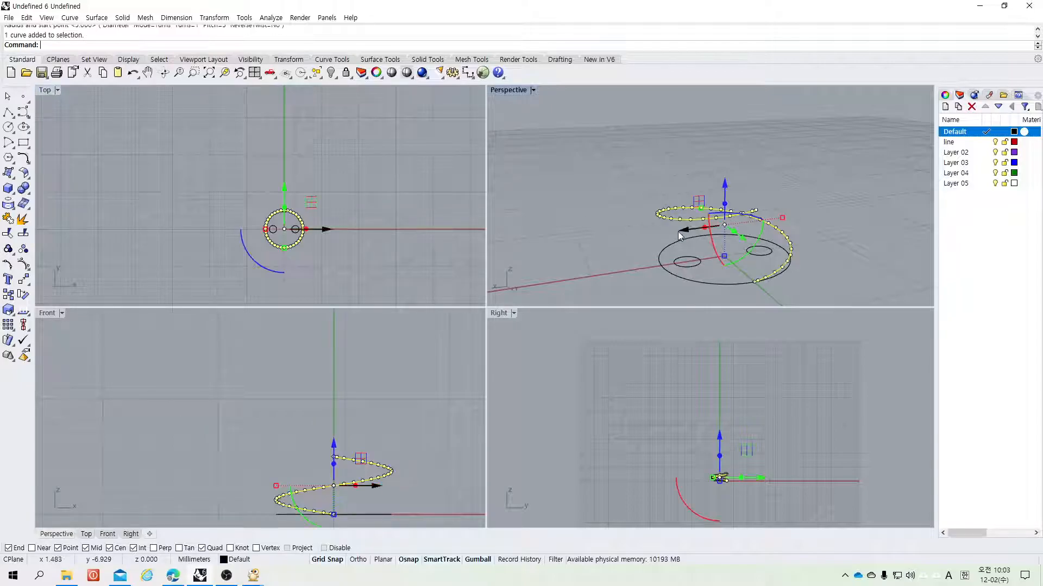
left_click_drag(721, 441, 720, 436)
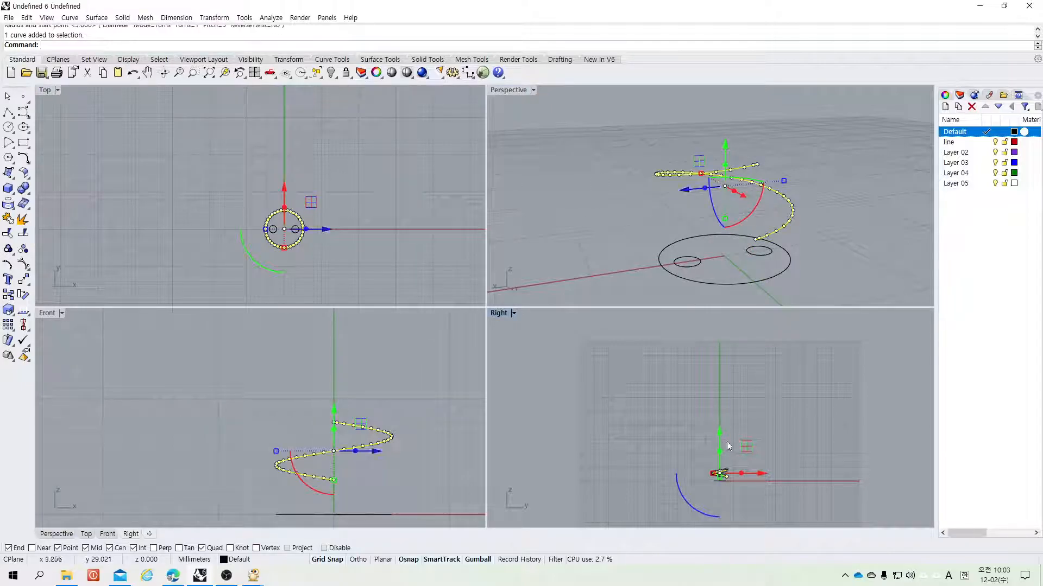
left_click(787, 438)
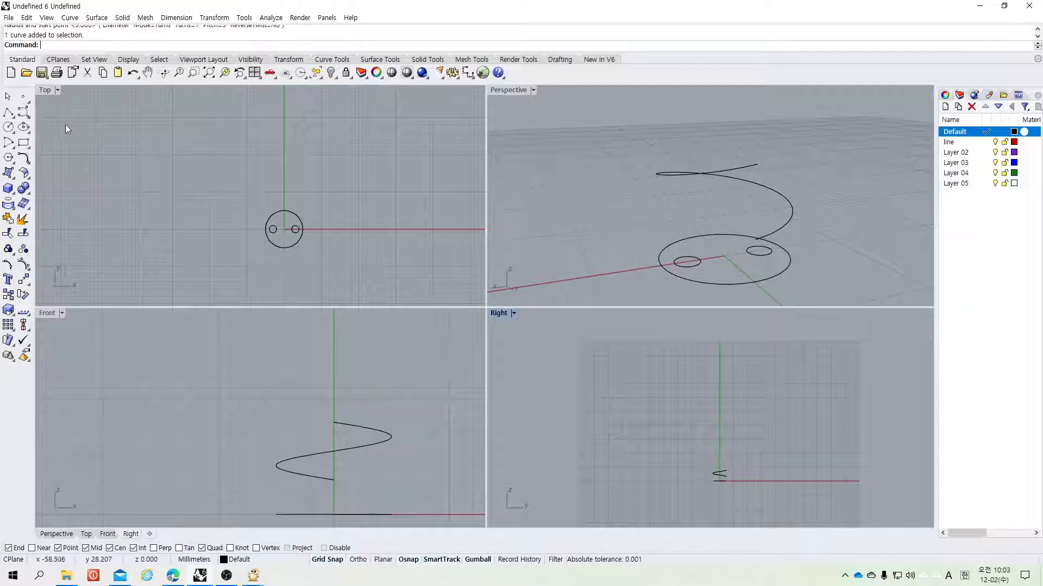
left_click(9, 113)
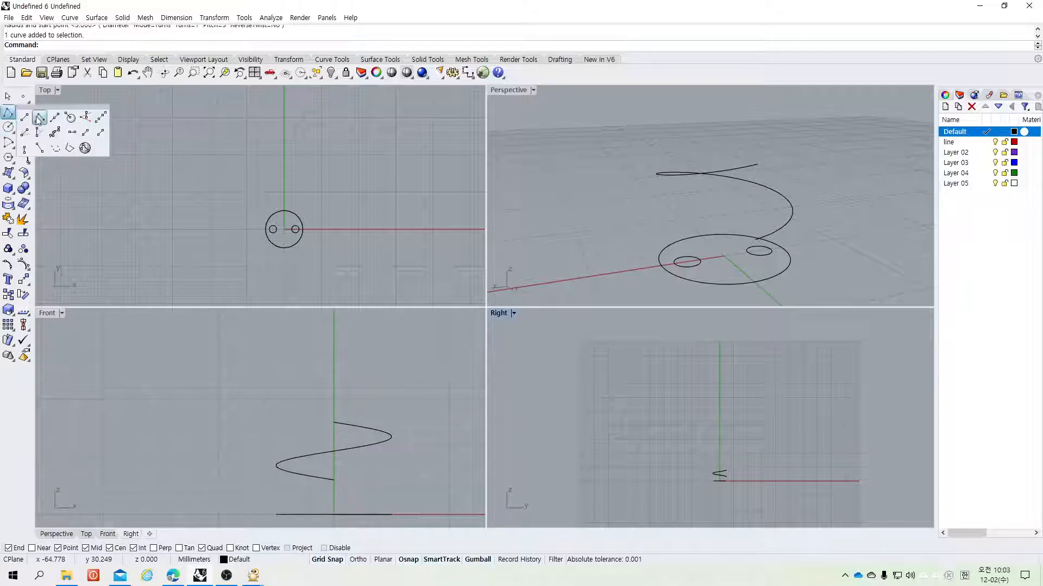
left_click(84, 118)
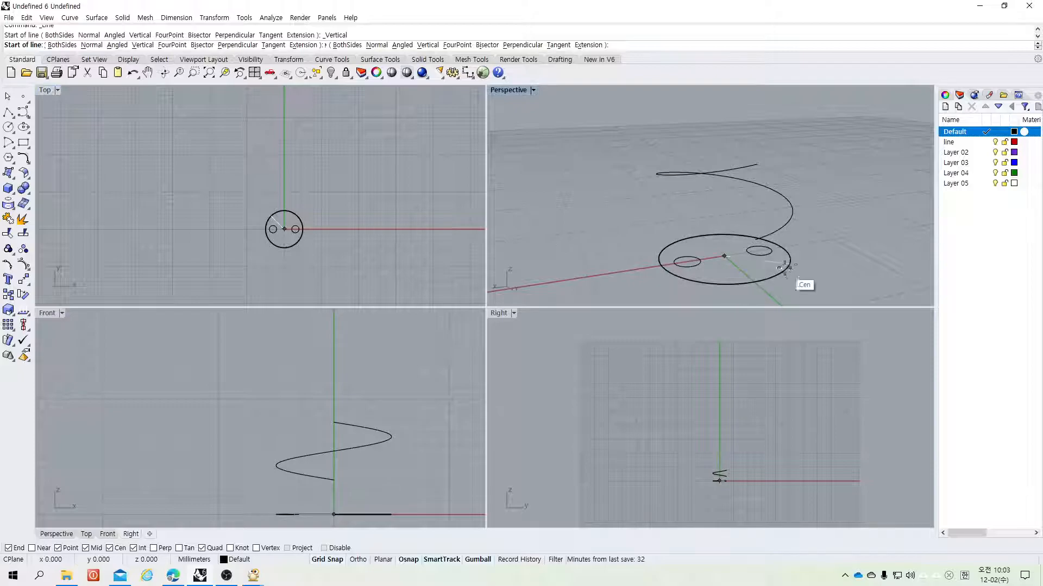
scroll(762, 254, "down", 1)
scroll(762, 254, "up", 3)
scroll(763, 254, "up", 1)
left_click(760, 249)
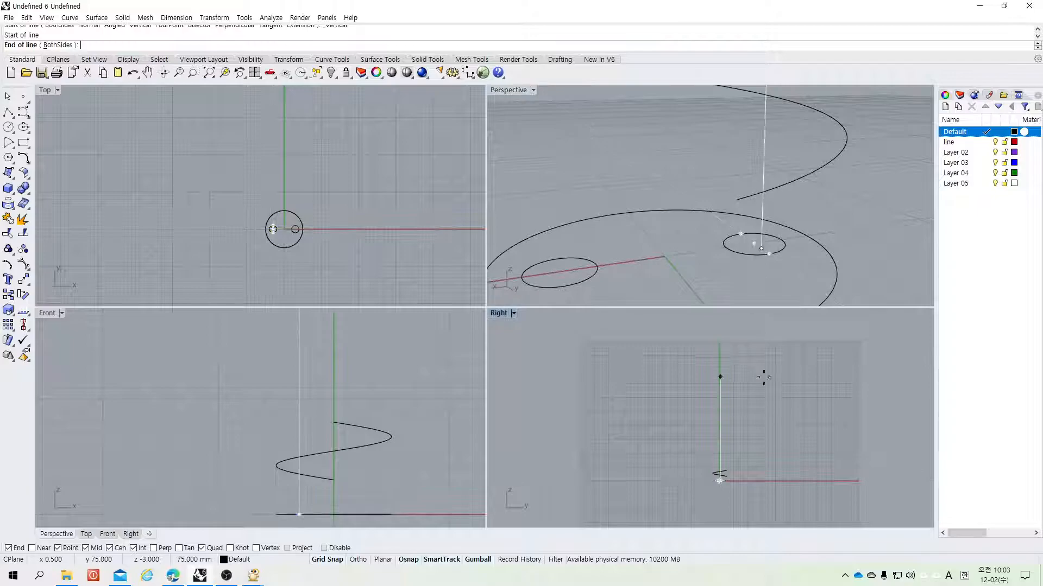
key("Escape")
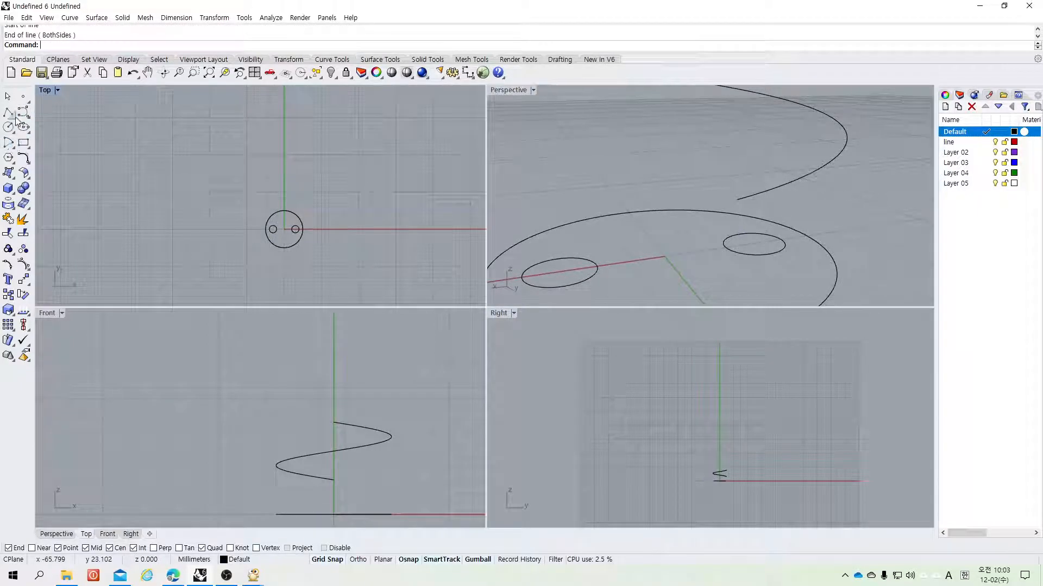
Step: Draw a vertical line downward from the small circle's center beneath the helix start
left_click(11, 115)
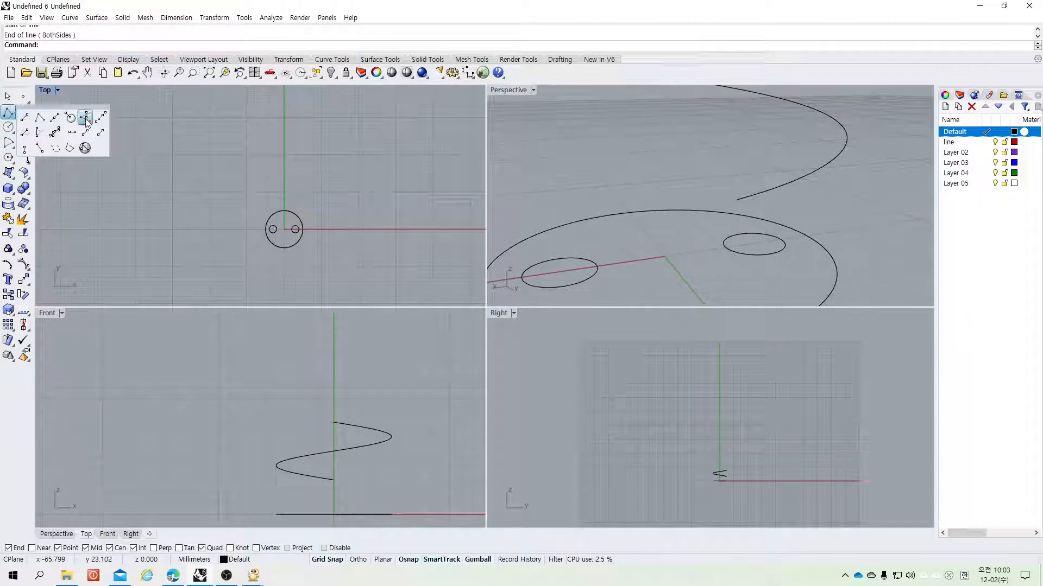
left_click(86, 118)
left_click(754, 265)
left_click(753, 299)
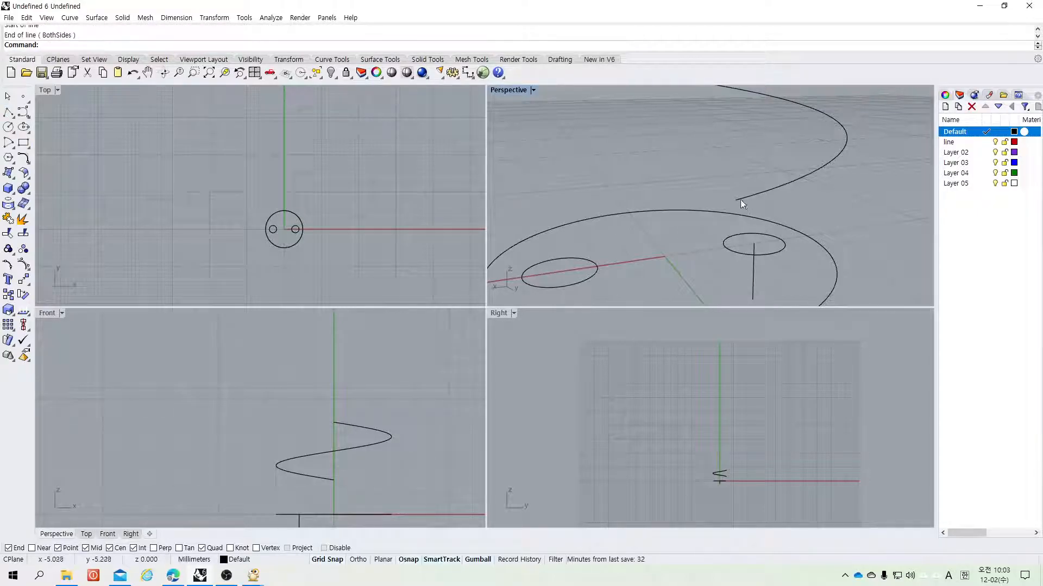
Step: Blend the vertical line's top end to the helix's start with tangency continuity on both ends
left_click(28, 163)
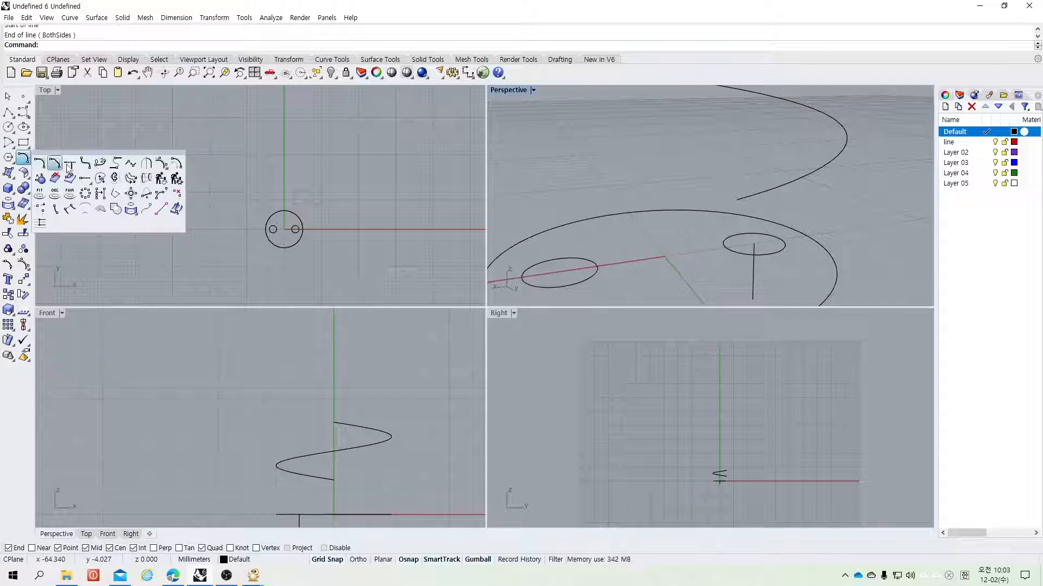
left_click(101, 164)
left_click(751, 265)
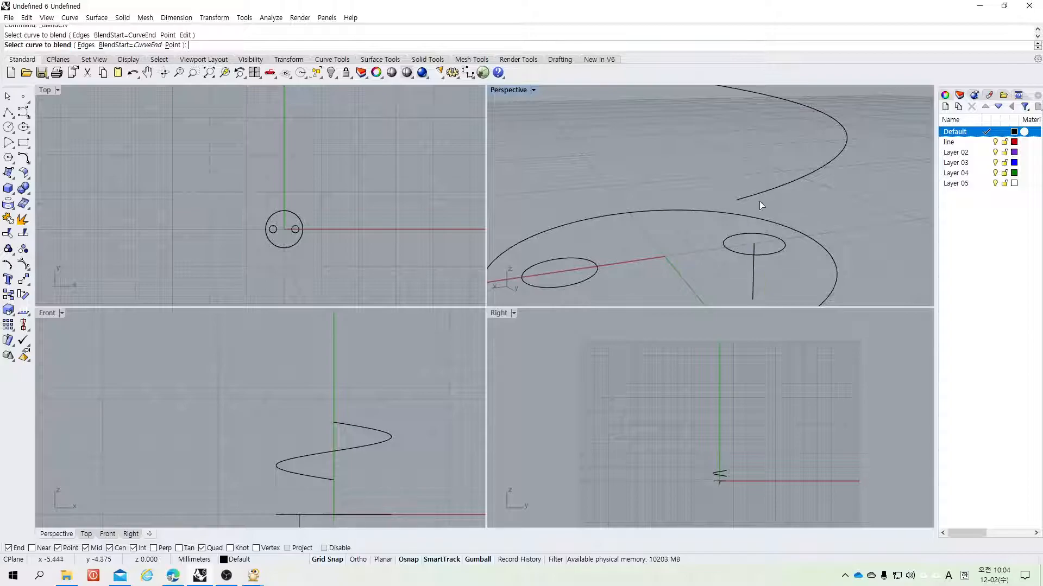
left_click(760, 193)
left_click(333, 299)
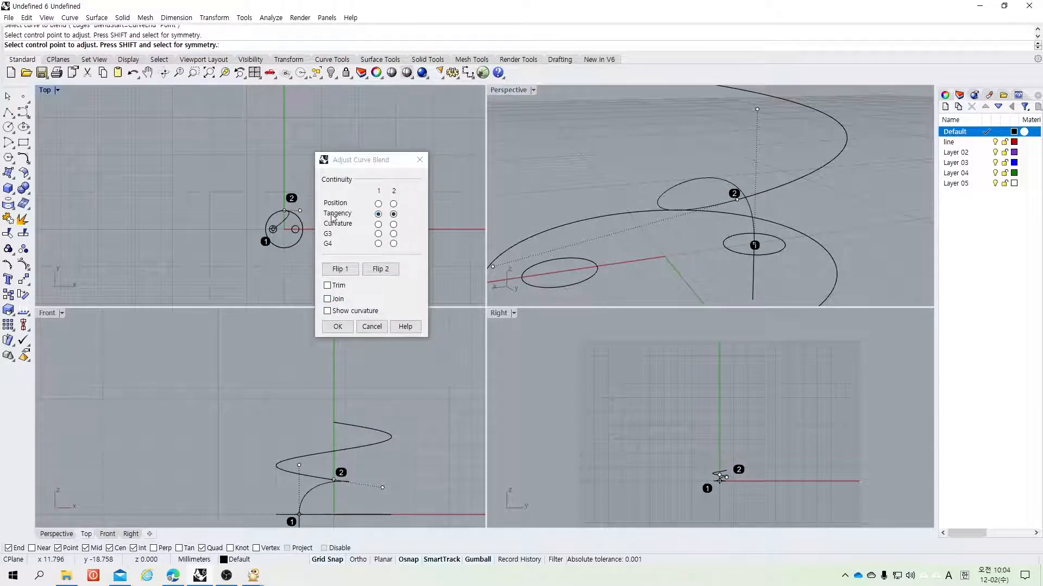
left_click(337, 327)
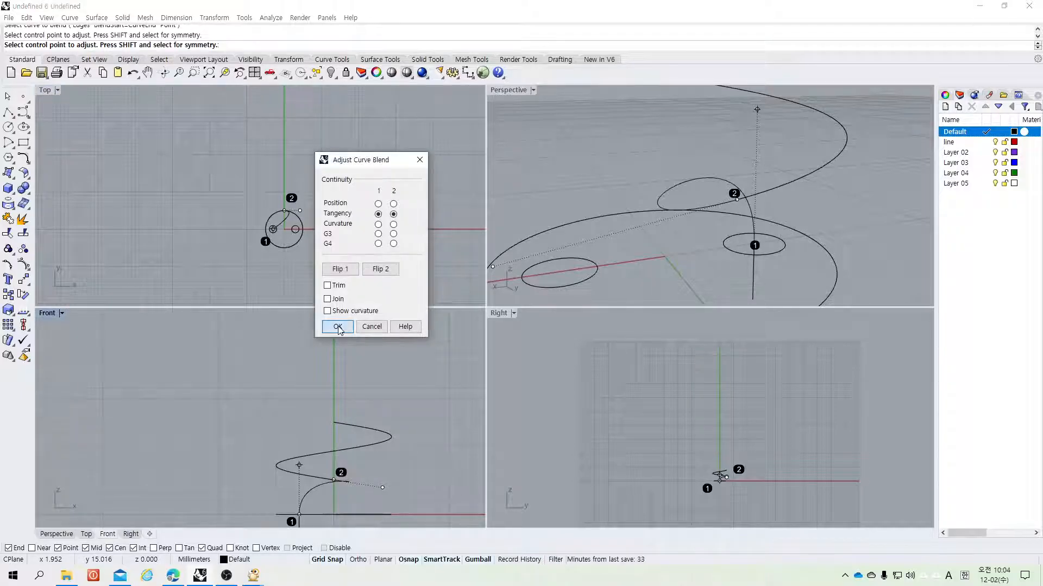
Step: Delete the vertical guide line and join the blend curve with the helix into one curve
left_click(755, 277)
key("Delete")
scroll(301, 249, "down", 1)
left_click_drag(764, 197, 735, 202)
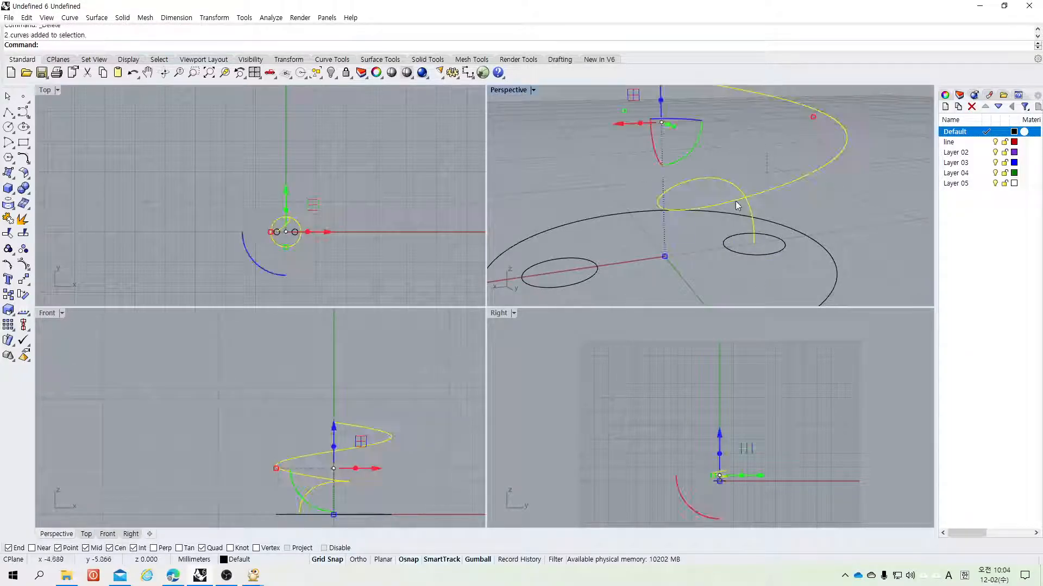
left_click(23, 203)
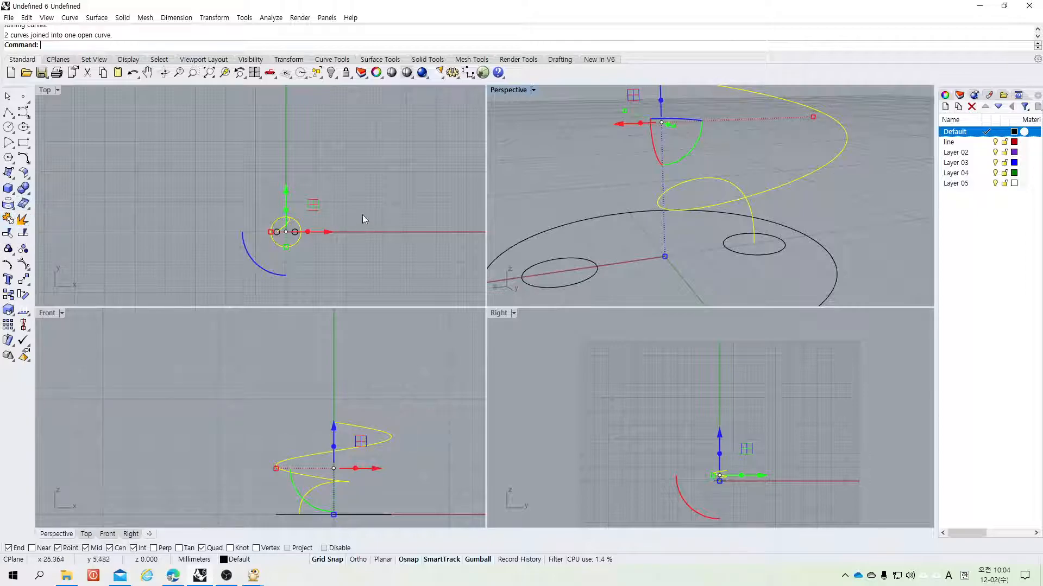
key("Escape")
Step: Rotate a copy of the joined curve 180 degrees about the origin
scroll(701, 207, "up", 3)
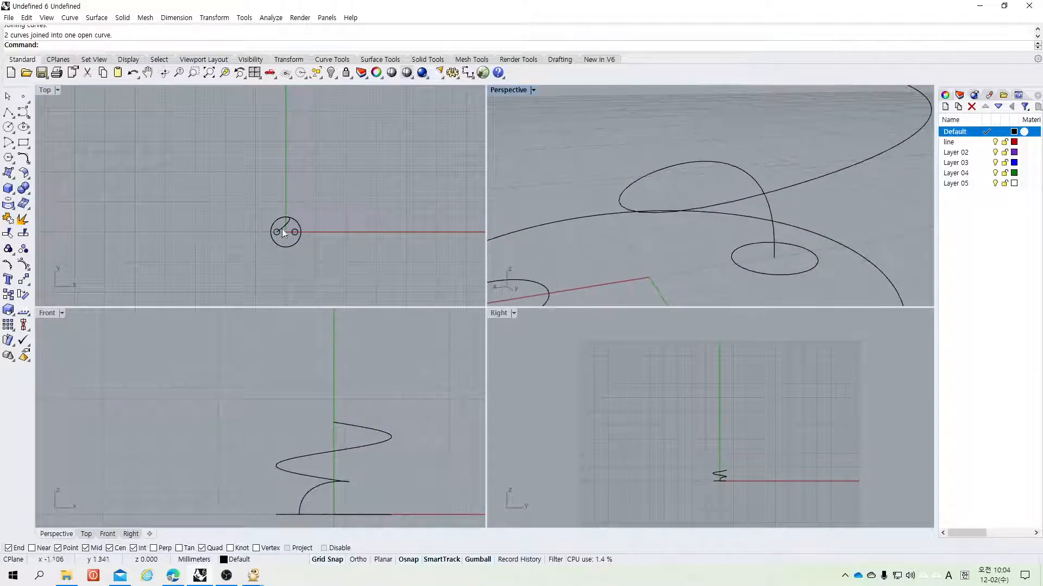
scroll(286, 240, "down", 20)
scroll(285, 252, "up", 16)
scroll(282, 196, "up", 6)
left_click(292, 135)
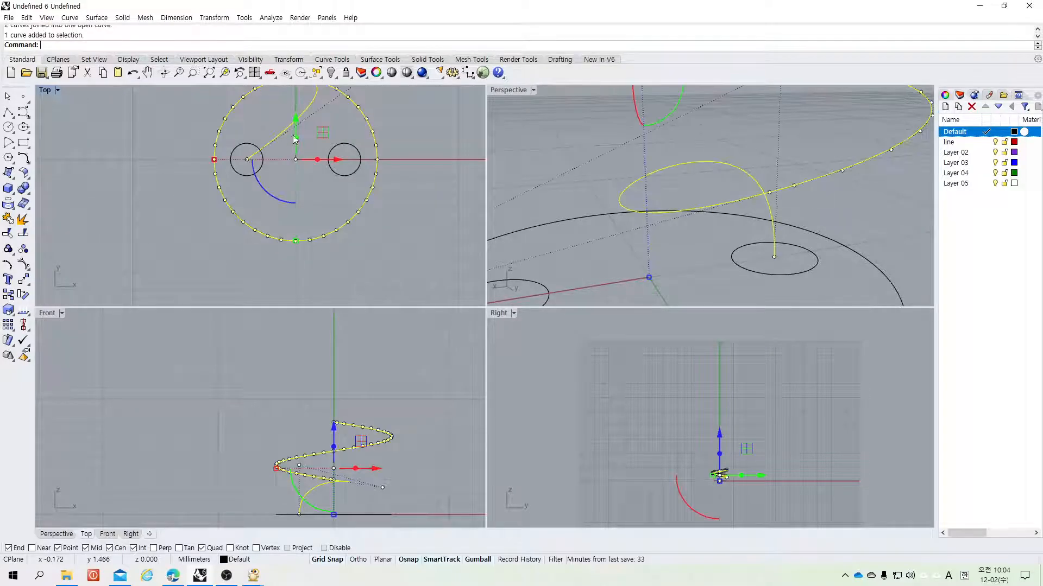
left_click(24, 279)
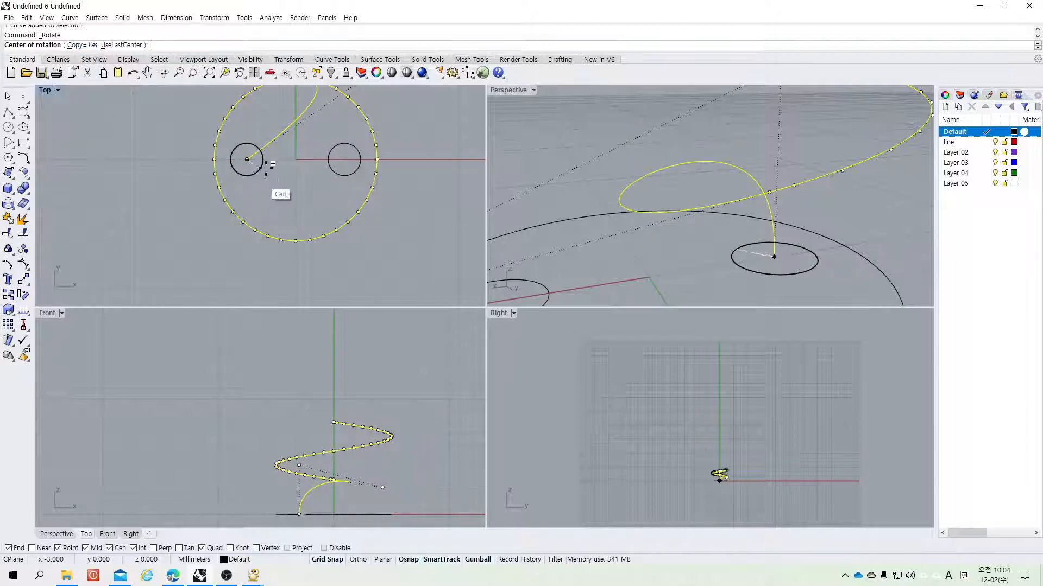
left_click(296, 159)
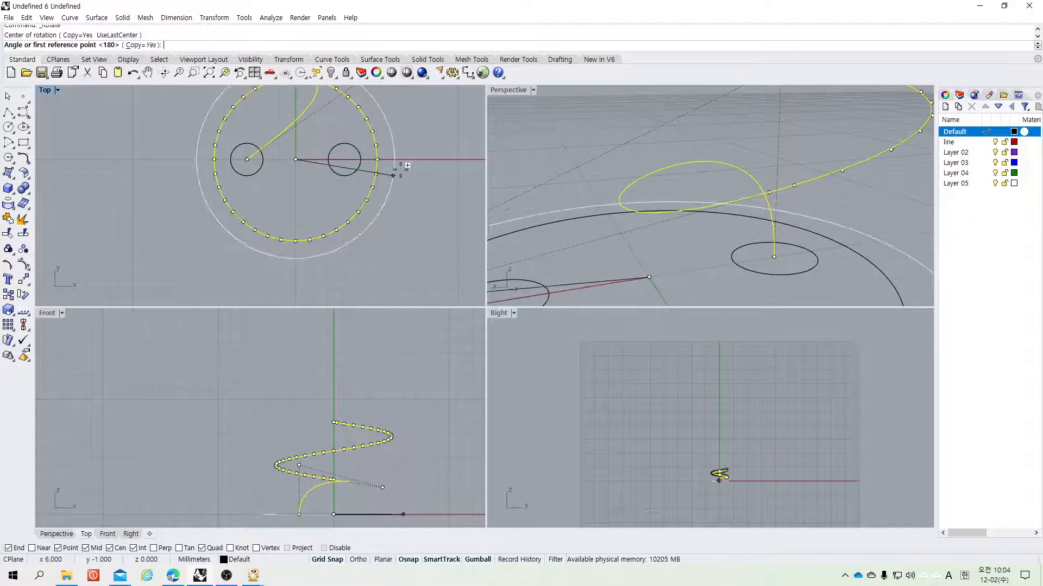
type("1")
key("Return")
key("Return")
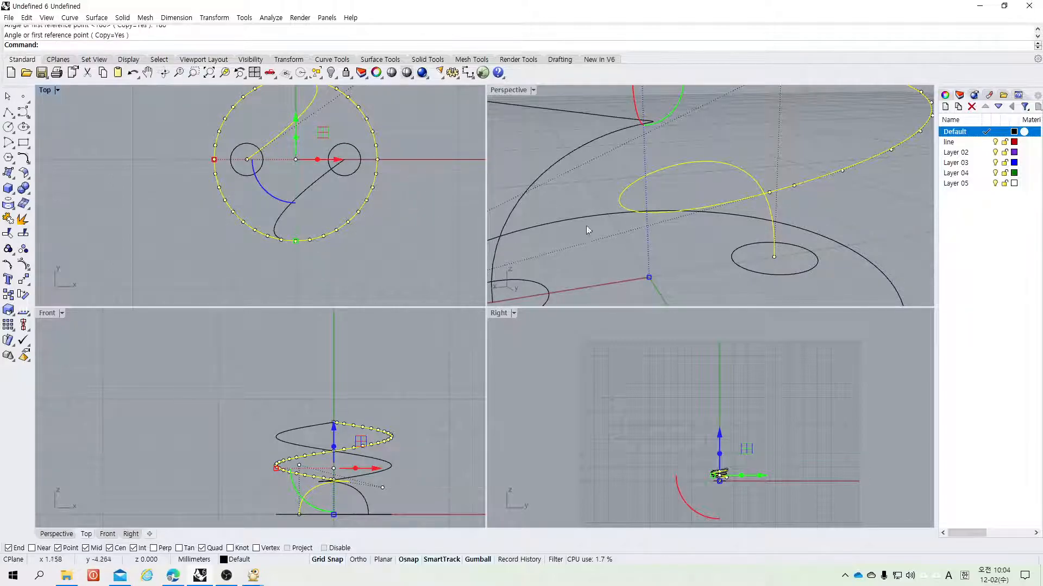
left_click(620, 249)
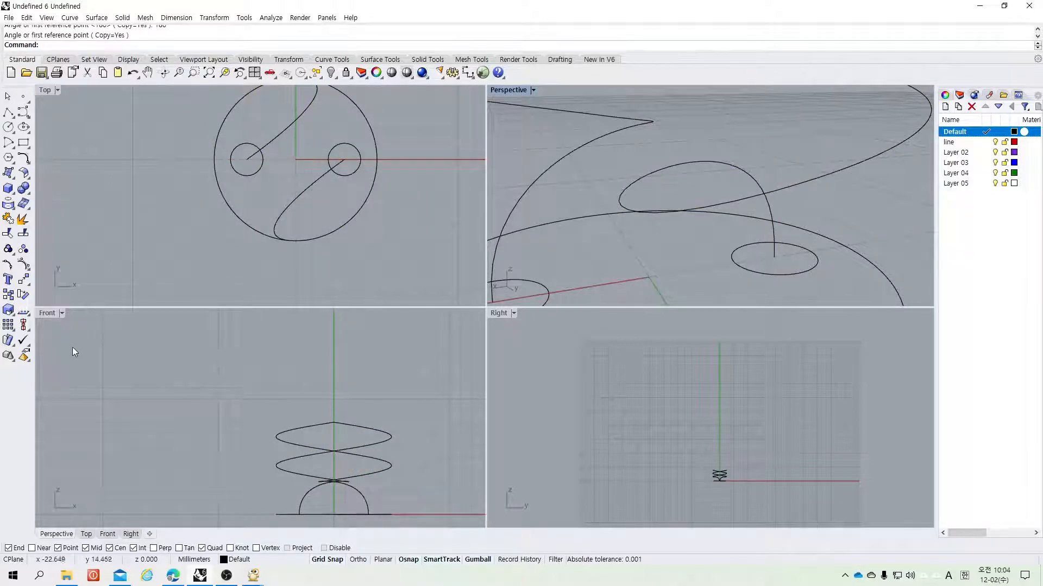
Step: Maximize the Front view and place a point on the vertical axis above the helices
double_click(53, 313)
scroll(587, 390, "up", 3)
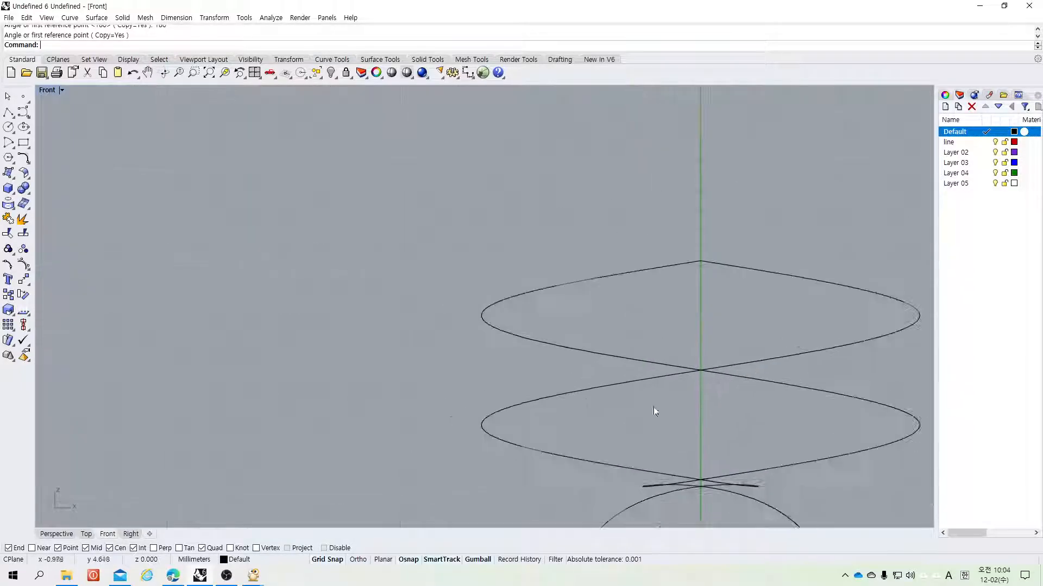
scroll(750, 472, "down", 5)
scroll(718, 459, "up", 5)
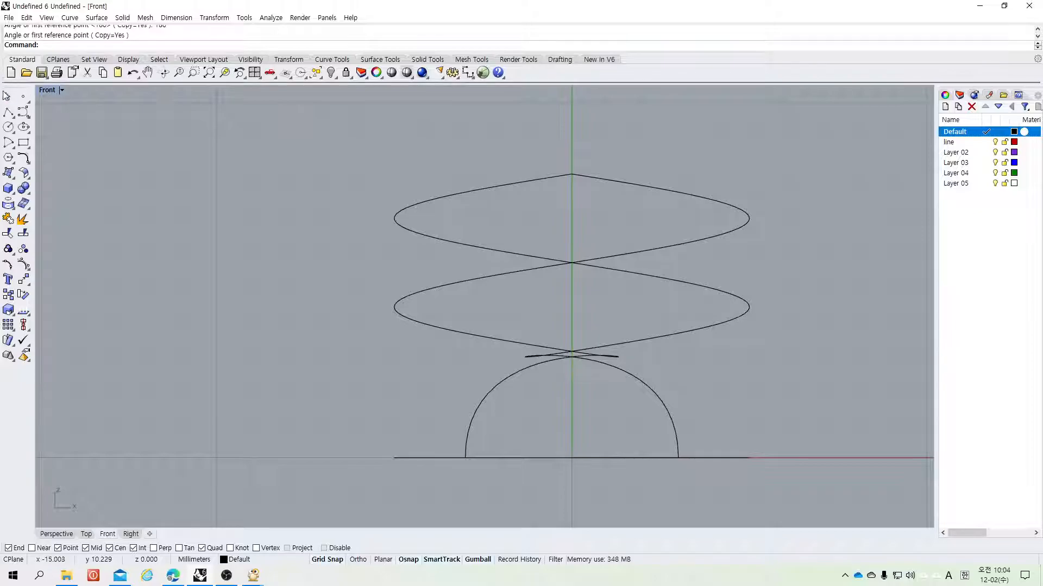
left_click(22, 96)
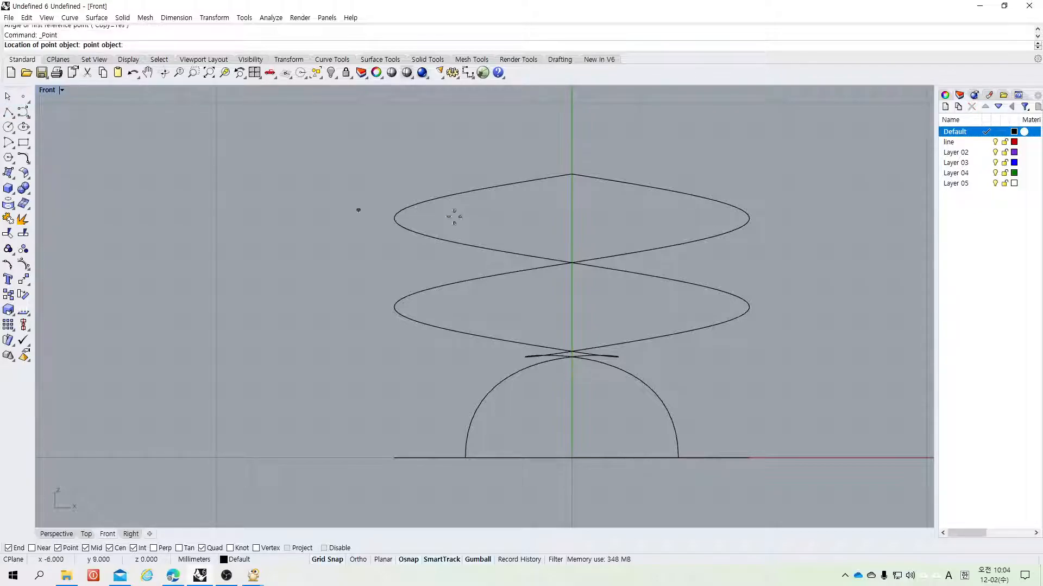
left_click(572, 138)
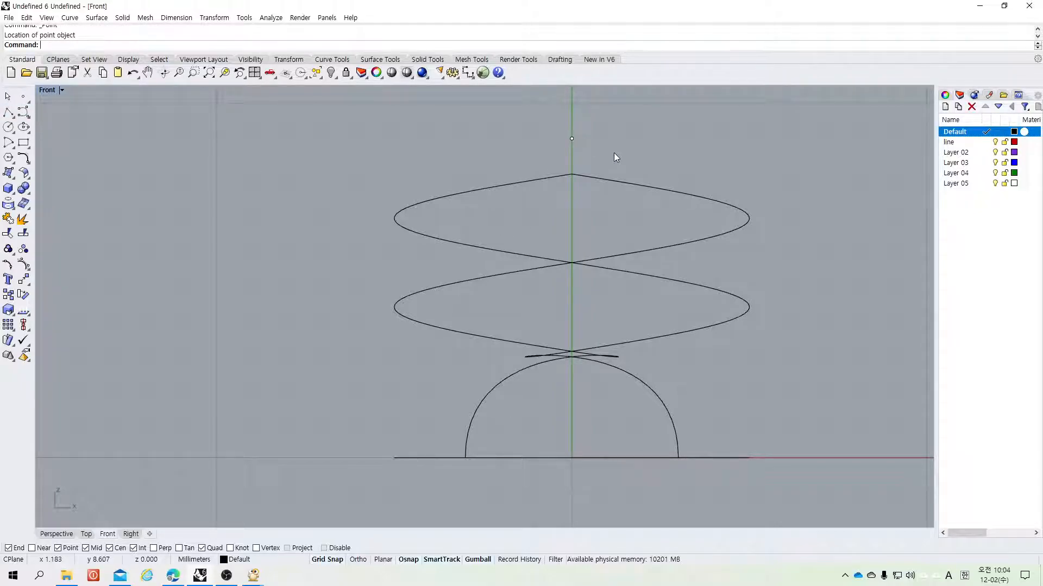
Step: Replace the point above the helices with a new point at coordinates 0,9
left_click(571, 140)
key("Delete")
left_click(23, 97)
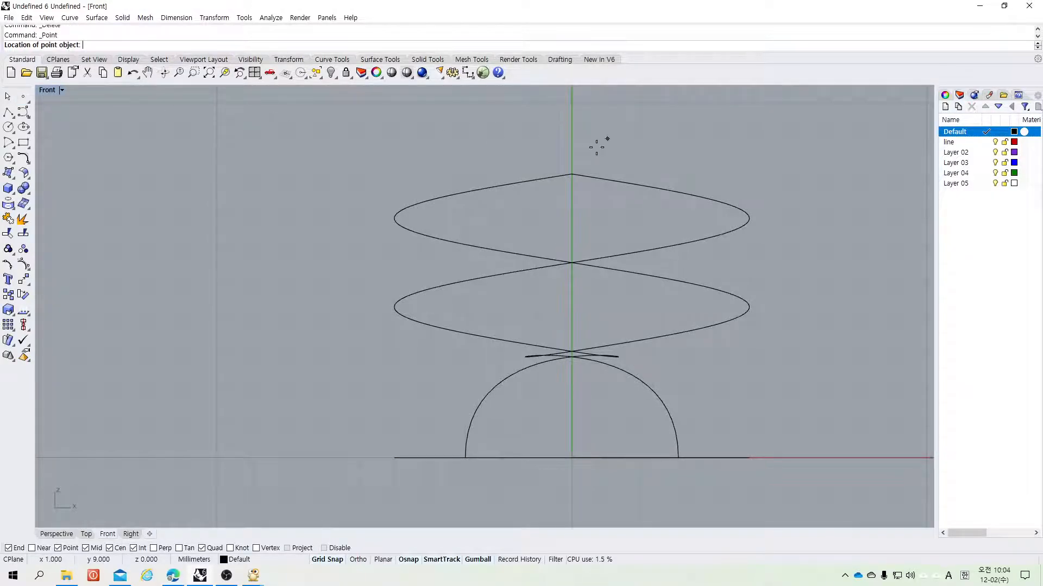
type("0,9")
key("Return")
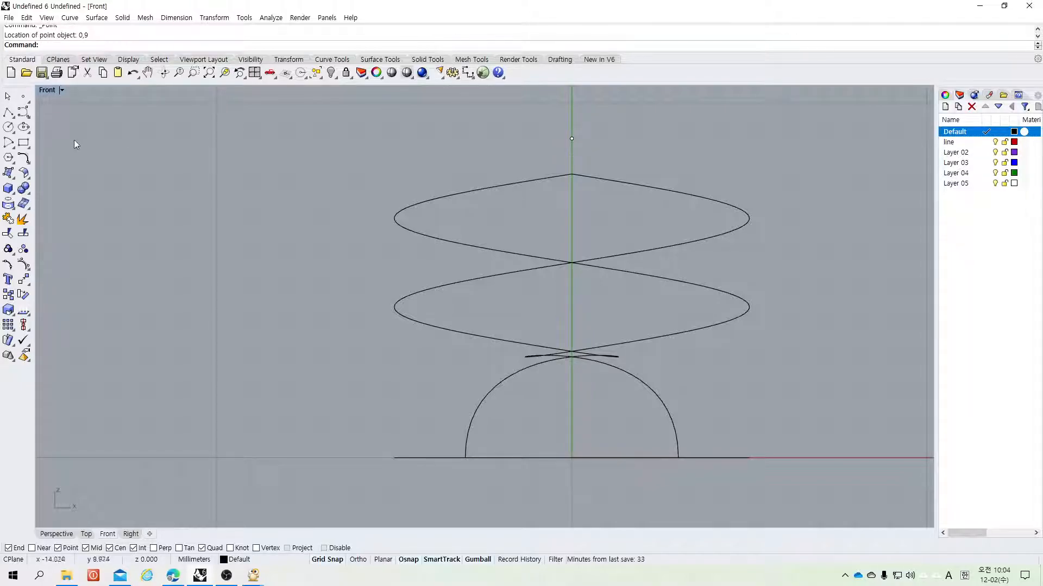
Step: In the Perspective view, extend the first helix's top end to the new point using the ToPoint option
double_click(47, 90)
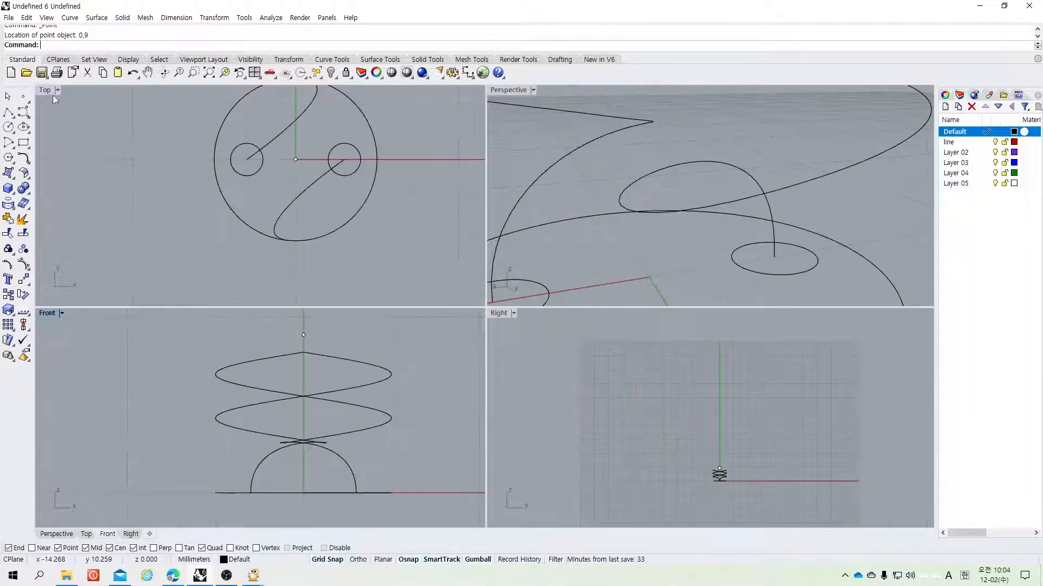
double_click(508, 89)
scroll(623, 404, "up", 4)
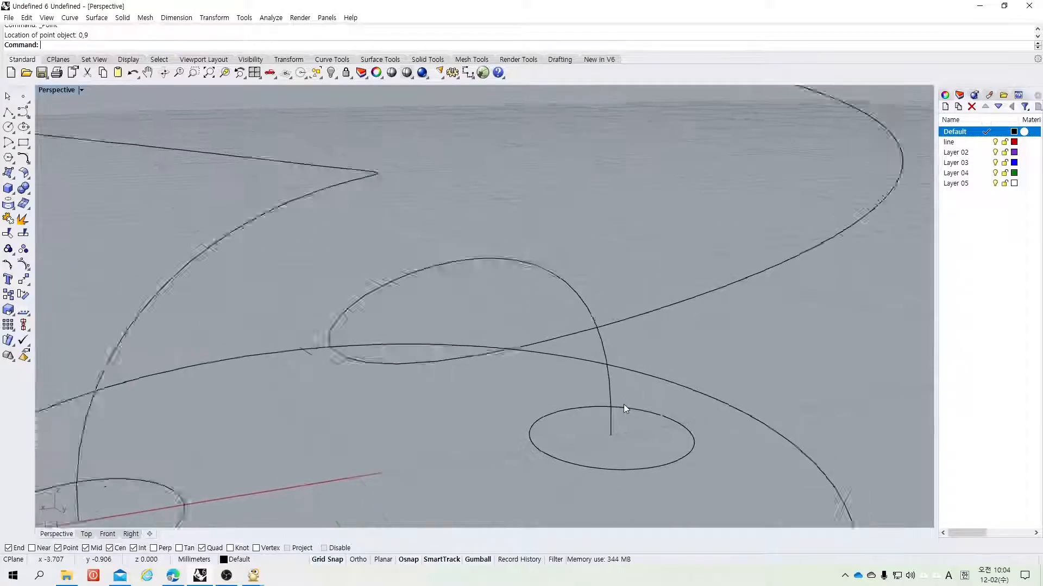
scroll(623, 404, "down", 5)
right_click_drag(722, 224, 573, 276)
left_click(26, 161)
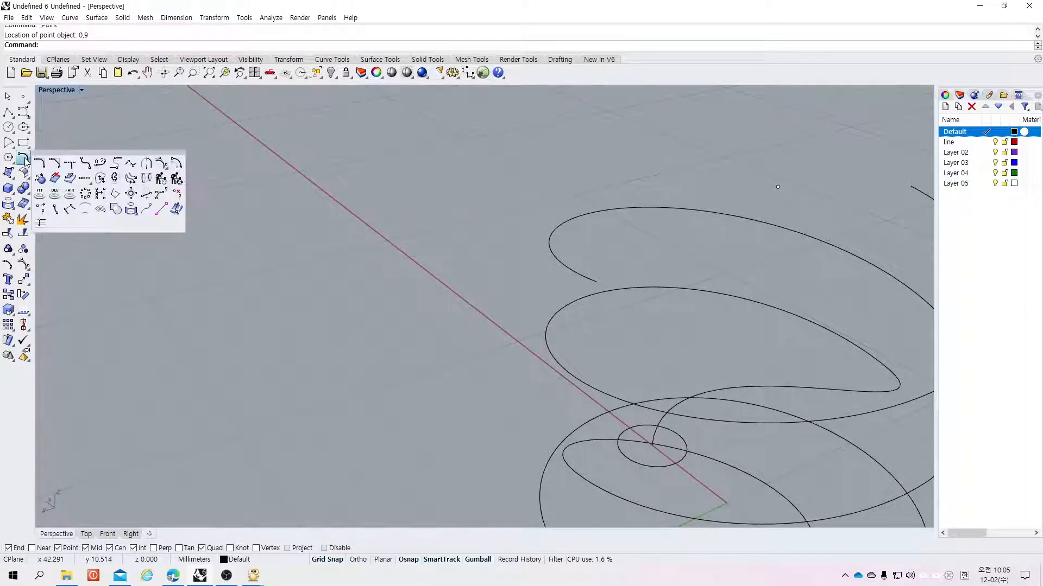
left_click(88, 179)
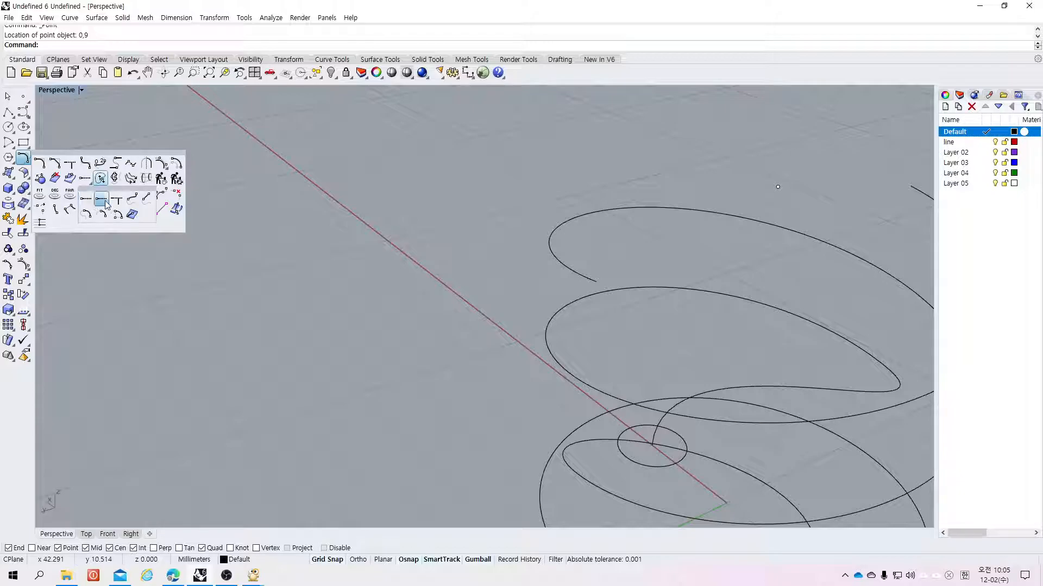
left_click(103, 201)
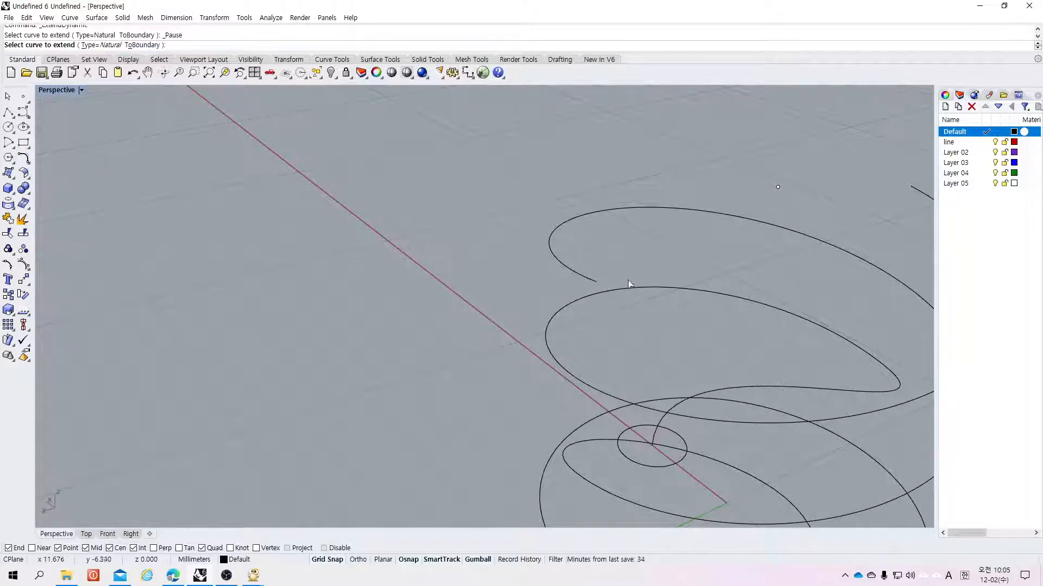
left_click(579, 279)
left_click(175, 45)
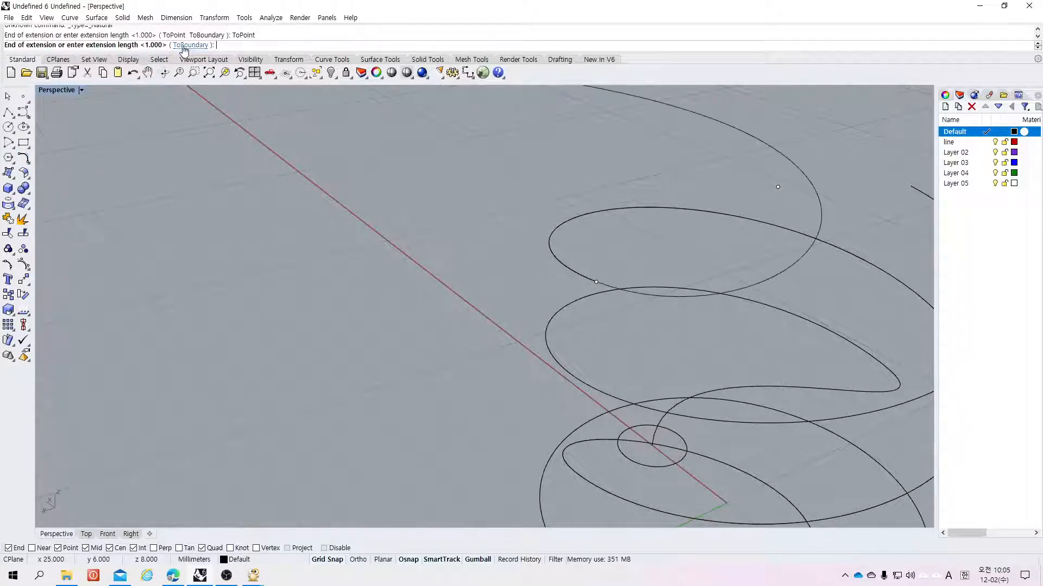
left_click(777, 187)
Step: Extend the second helix's top end to the same point
right_click(492, 172)
right_click(755, 184)
left_click(916, 190)
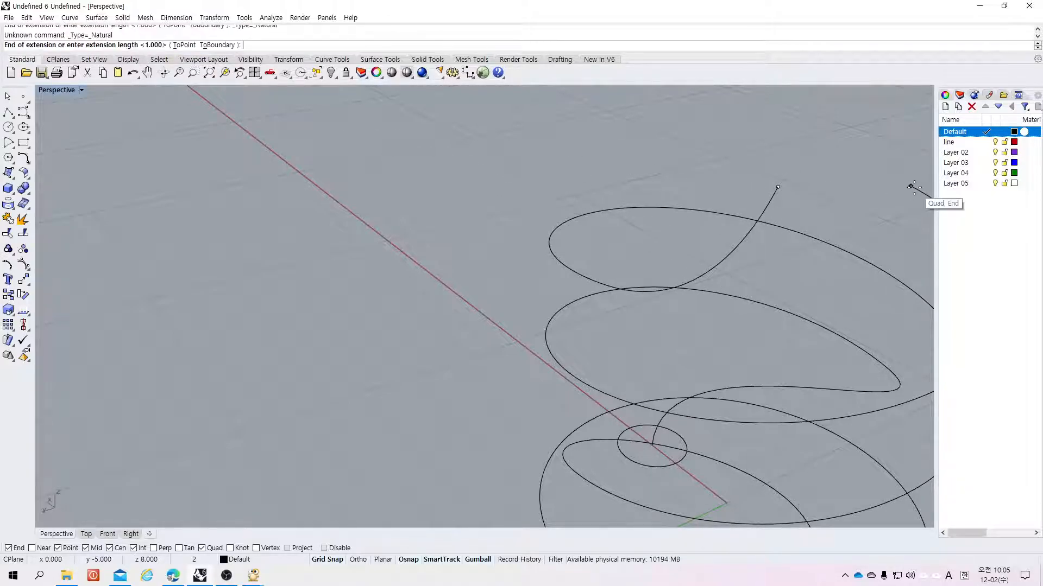
left_click(778, 187)
right_click(784, 204)
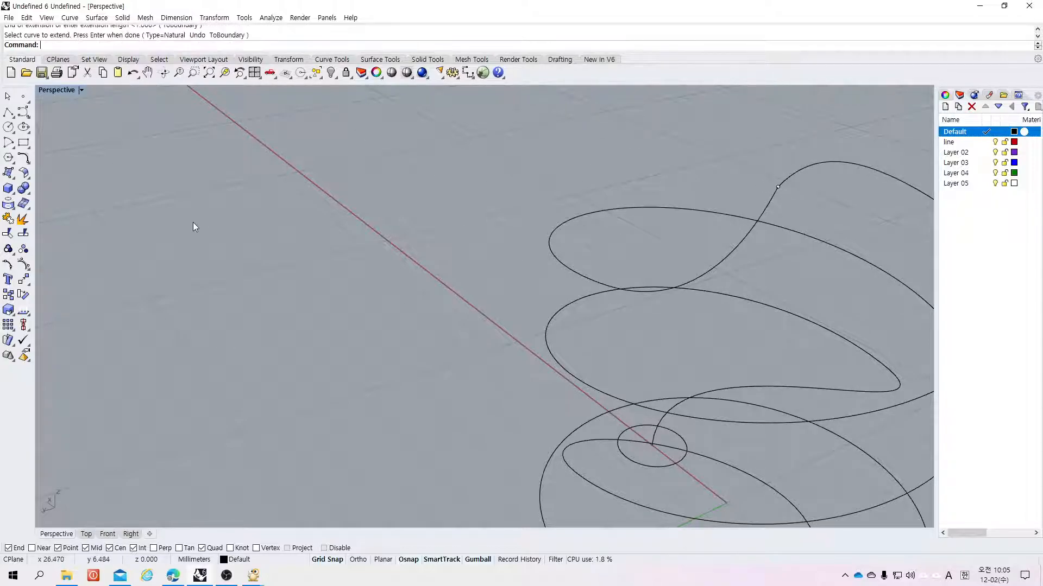
Step: Match the two extended curve ends at the top with tangency continuity, averaging and joining the curves
scroll(258, 224, "up", 2)
scroll(72, 256, "down", 6)
scroll(160, 268, "up", 2)
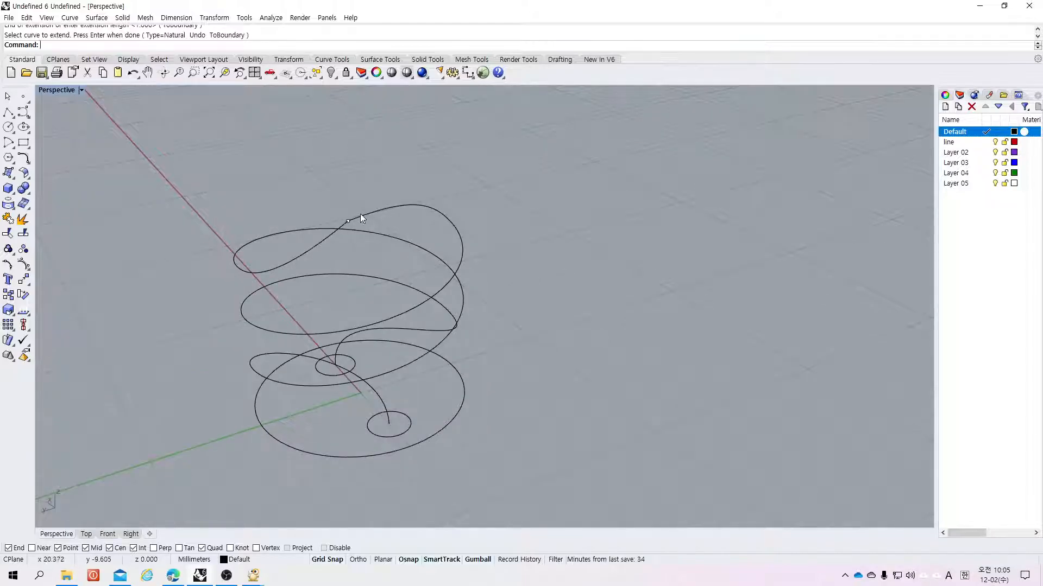
left_click(26, 159)
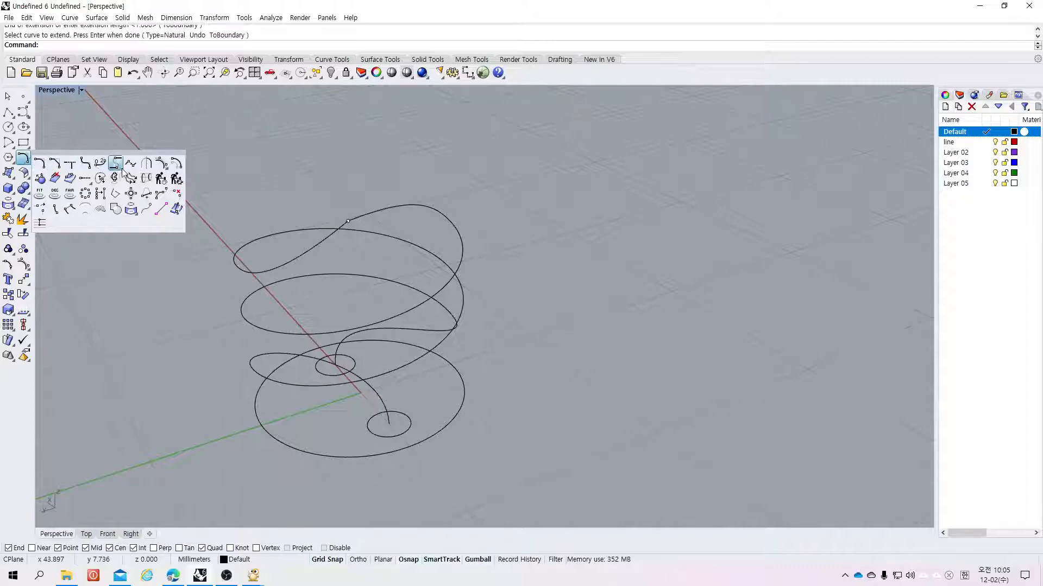
left_click(132, 164)
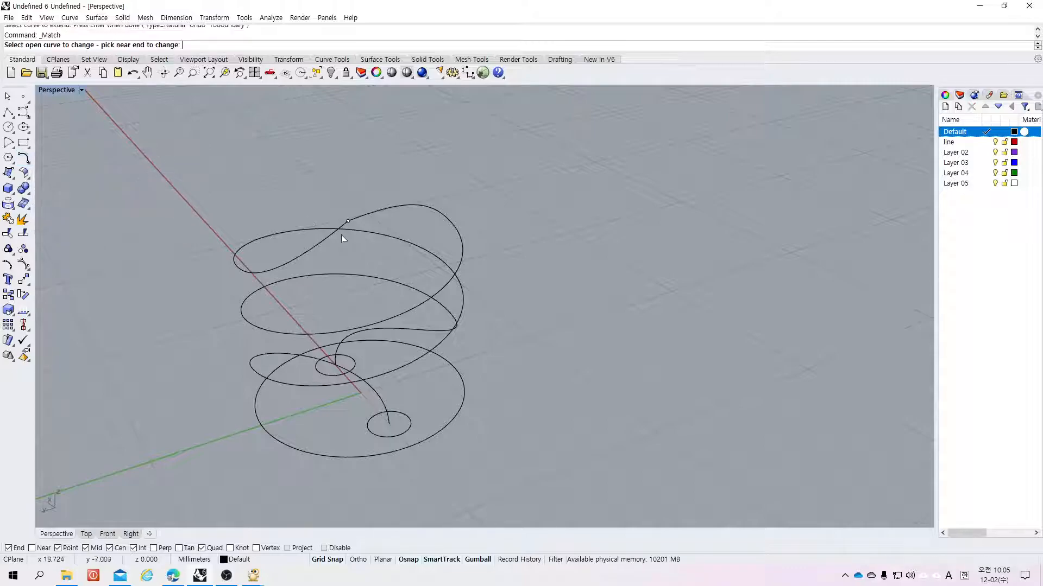
left_click(352, 222)
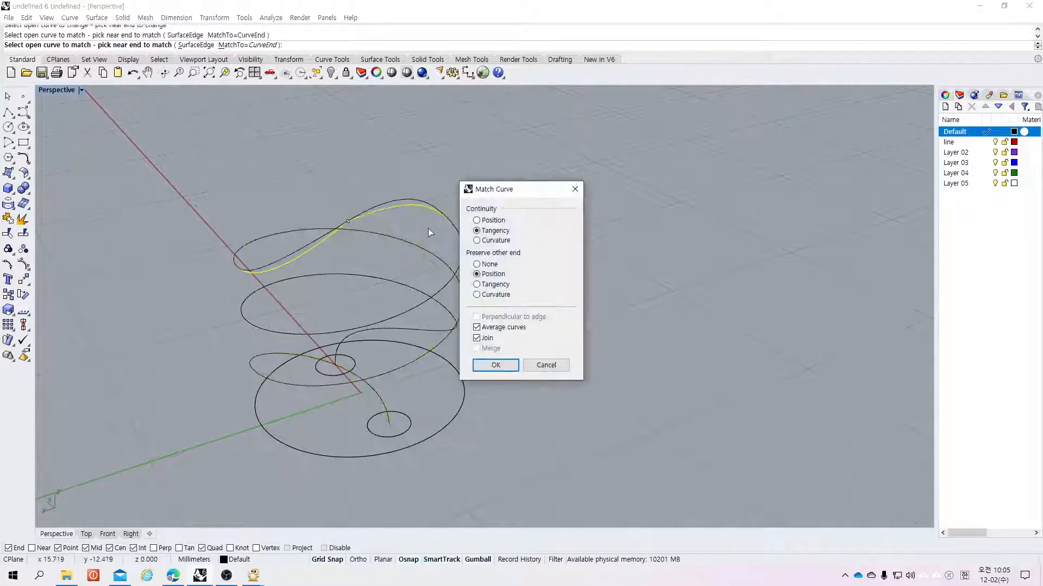
left_click(495, 365)
Step: Pipe the joined spiral curve into a tube with the default radius settings
scroll(714, 291, "up", 2)
scroll(714, 293, "down", 2)
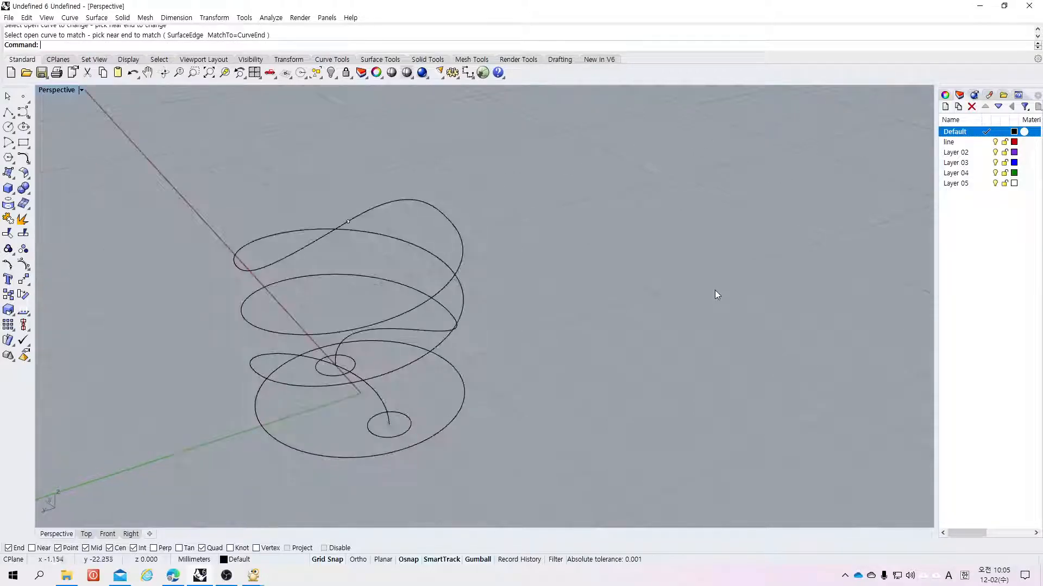
right_click_drag(629, 260, 630, 214)
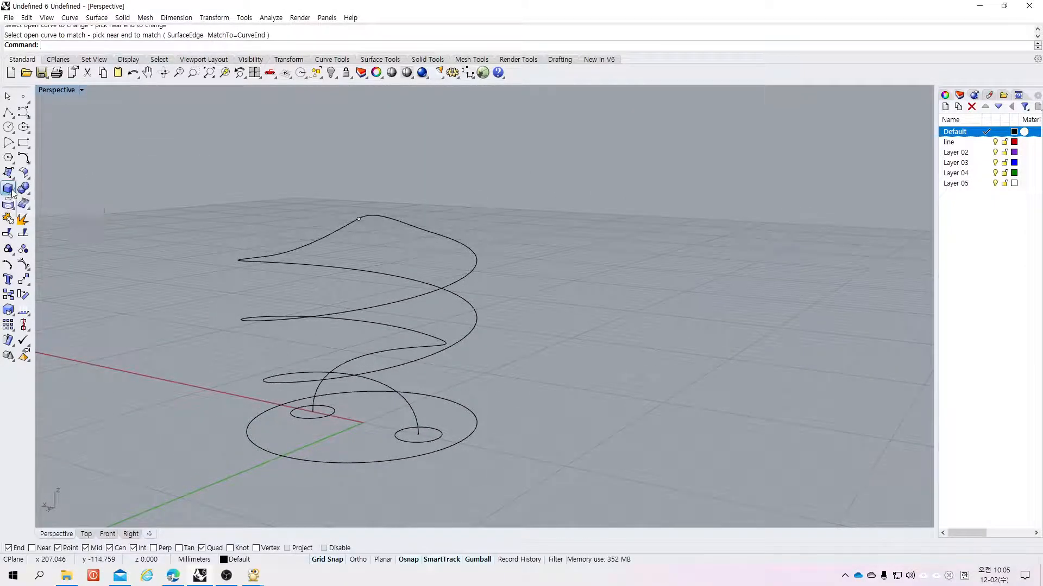
left_click(11, 191)
left_click(23, 224)
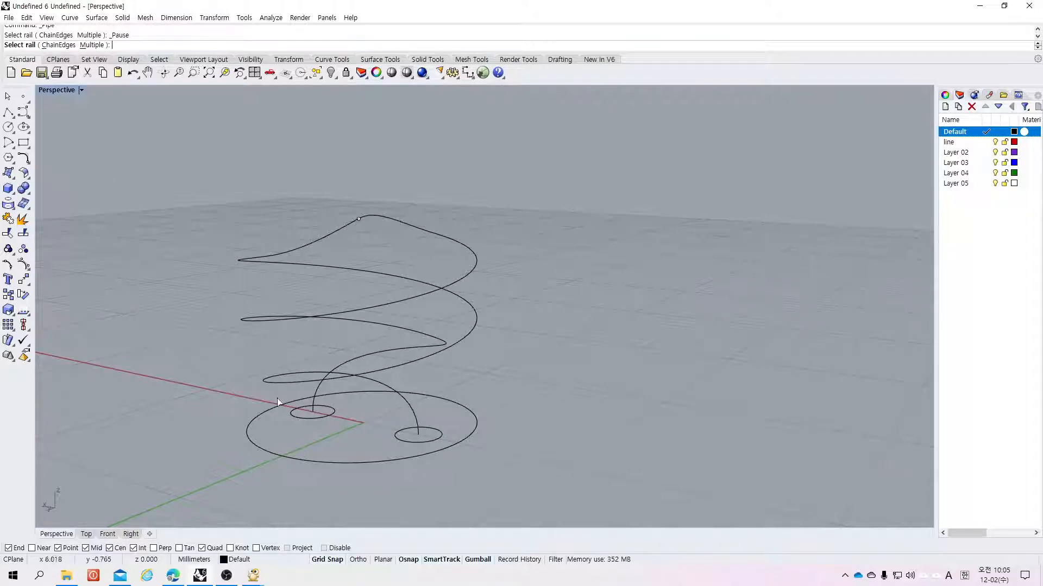
left_click(414, 410)
key("Return")
key("Return")
key("Return")
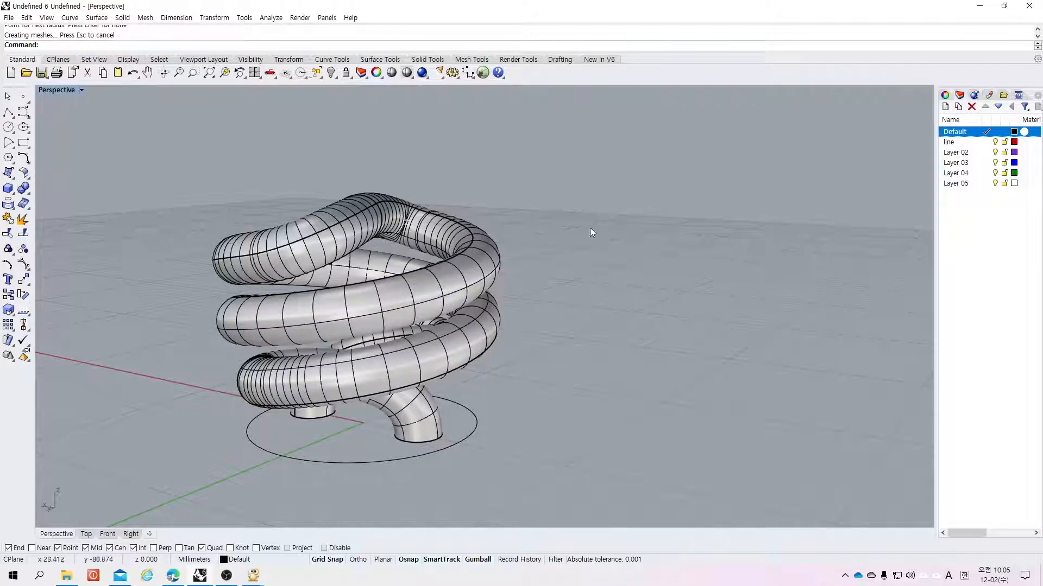
Step: Examine the piped tube from different zoom levels and angles
scroll(646, 265, "up", 6)
scroll(669, 273, "down", 8)
scroll(668, 271, "down", 2)
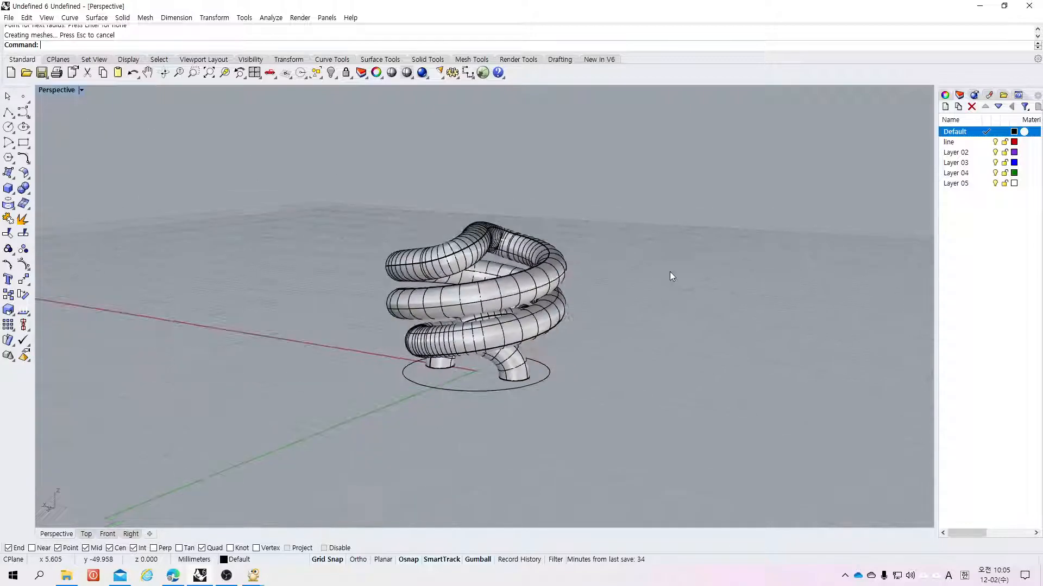
scroll(630, 253, "down", 1)
mouse_move(631, 251)
right_mouse_down()
mouse_move(574, 293)
mouse_move(471, 337)
mouse_move(430, 340)
mouse_move(622, 239)
mouse_move(622, 254)
right_mouse_up()
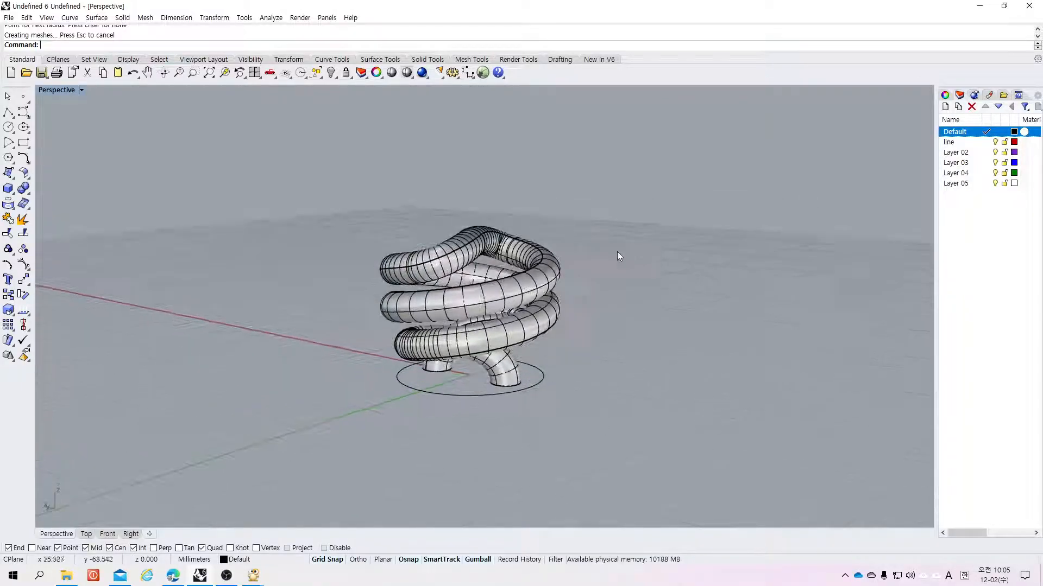
scroll(367, 346, "up", 1)
scroll(328, 352, "up", 2)
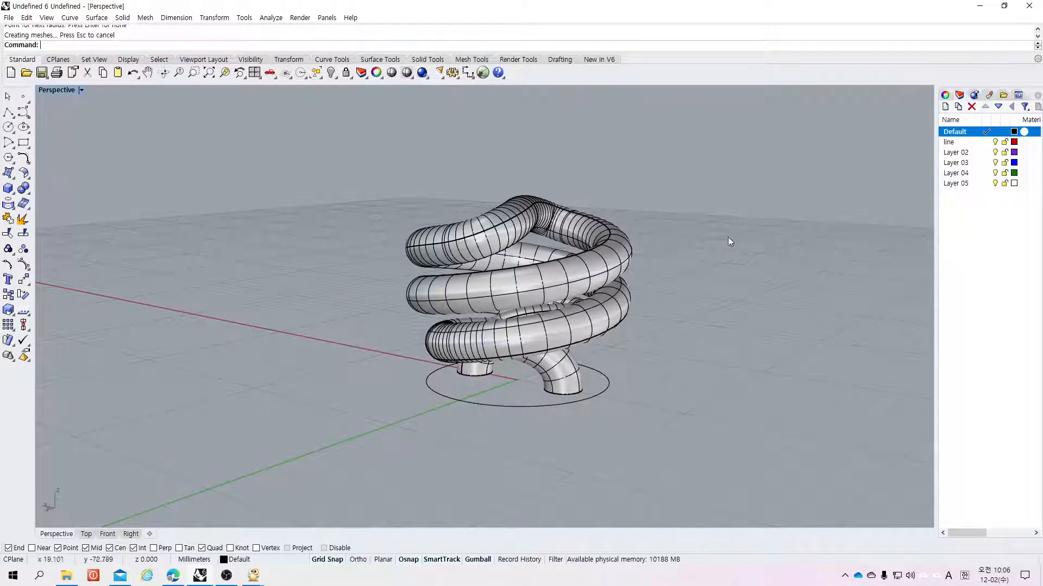
scroll(706, 240, "up", 1)
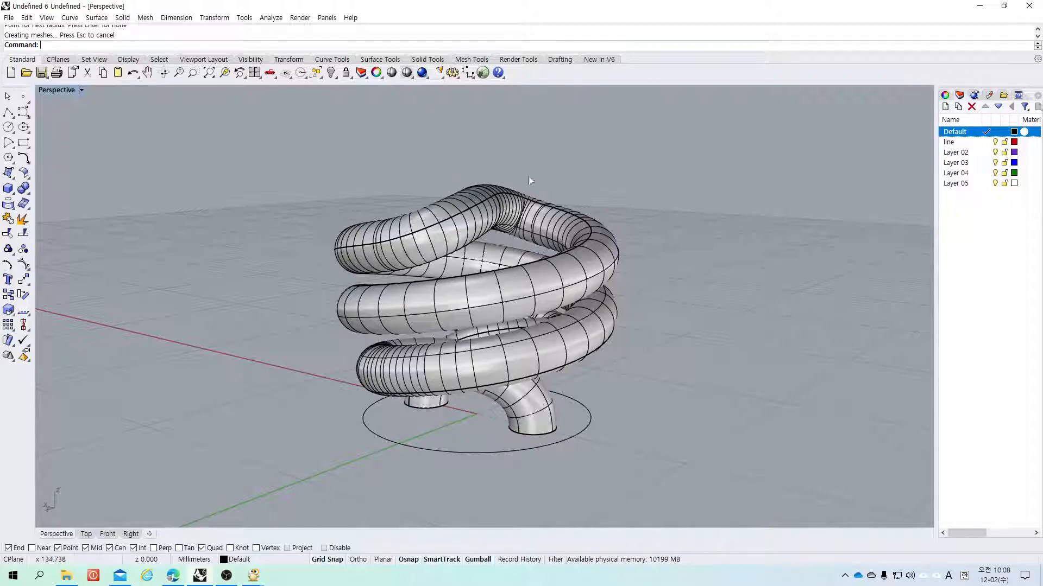
Step: Rename Layer 02 to lamp and move the tube onto the lamp layer
left_click(527, 289)
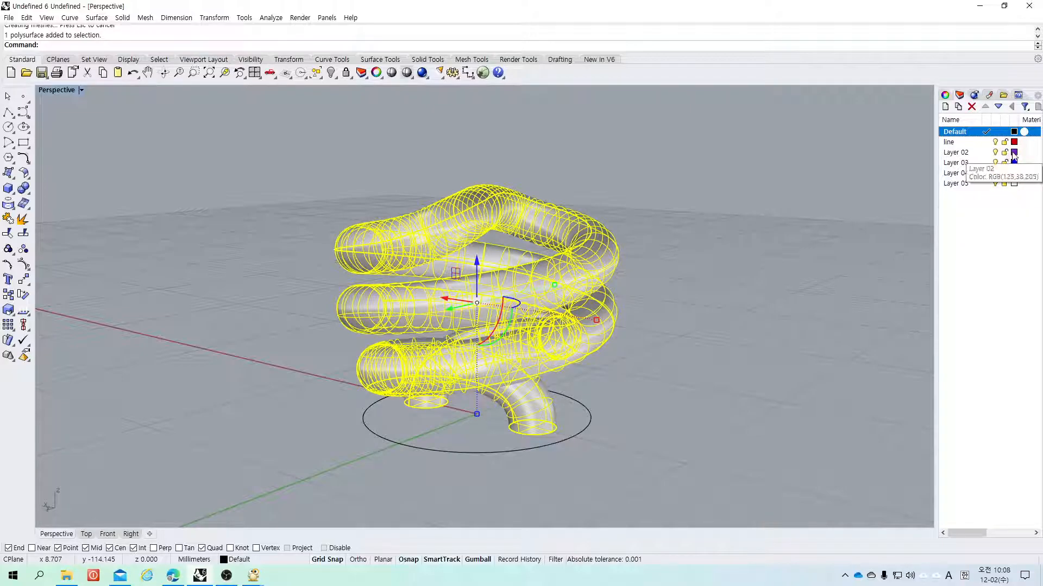
left_click(957, 152)
left_click(957, 154)
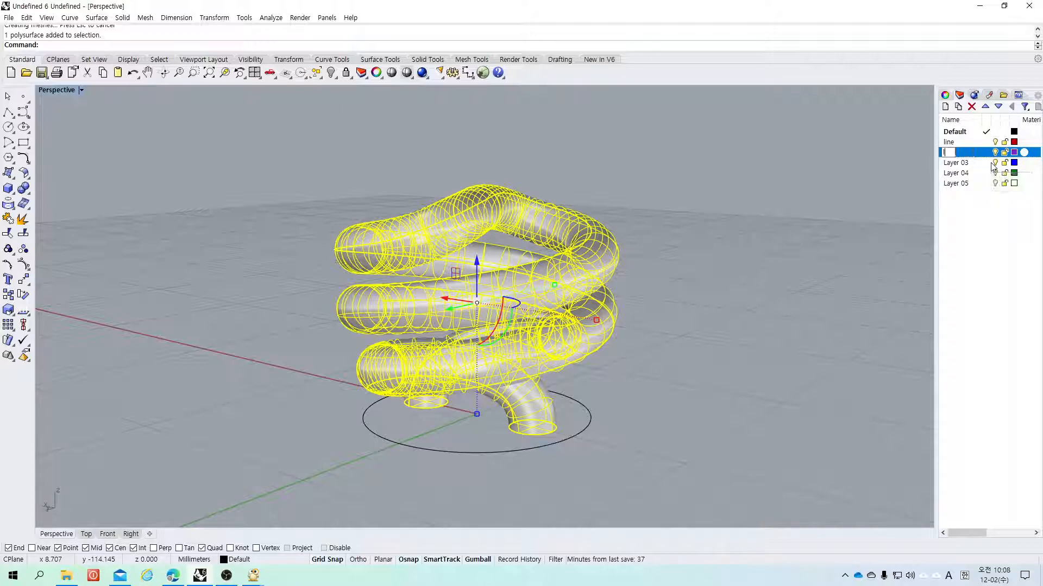
type("lamp")
key("Return")
right_click(955, 155)
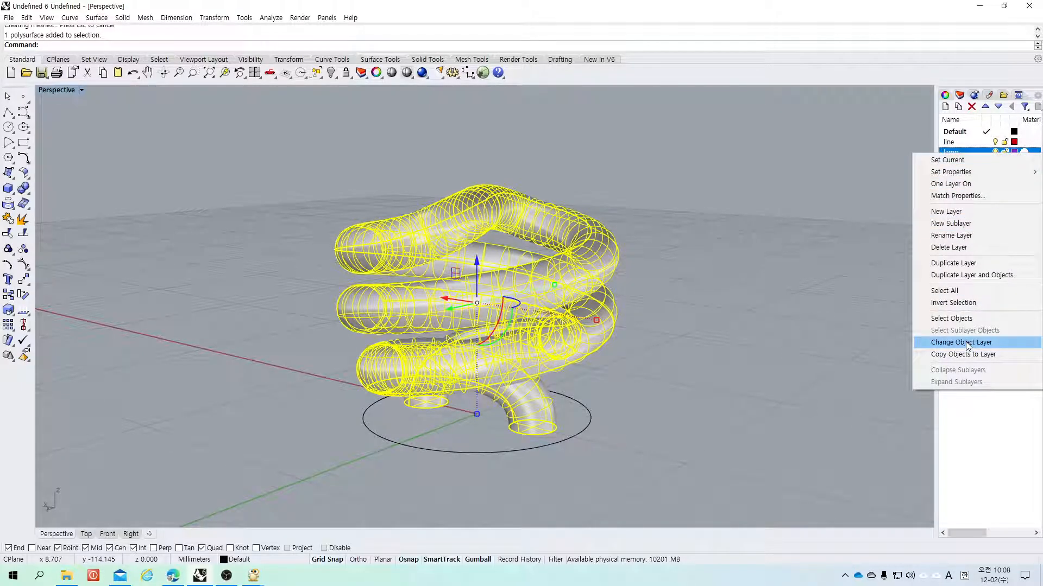
left_click(967, 343)
left_click(781, 340)
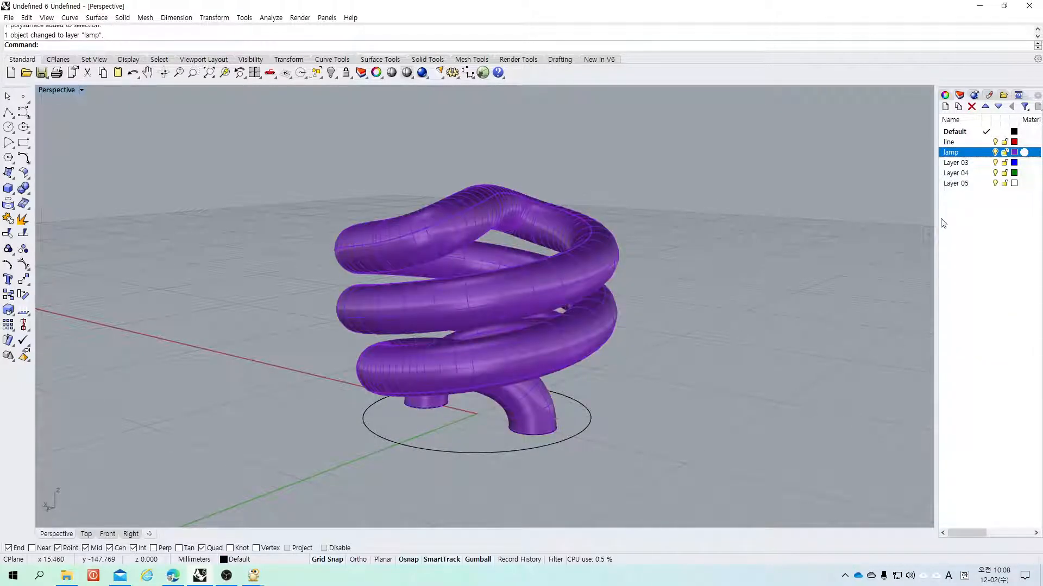
Step: Hide the lamp layer and move all the curves and the point onto the line layer
left_click(995, 153)
left_click(996, 153)
left_click(995, 152)
left_click_drag(695, 184, 261, 525)
right_click(950, 142)
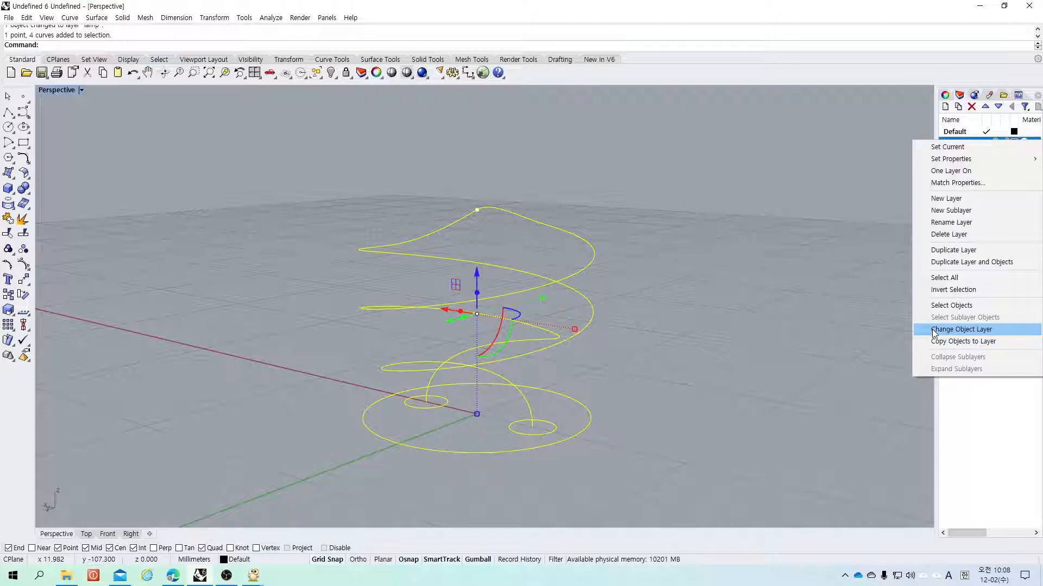
left_click(956, 330)
left_click(793, 305)
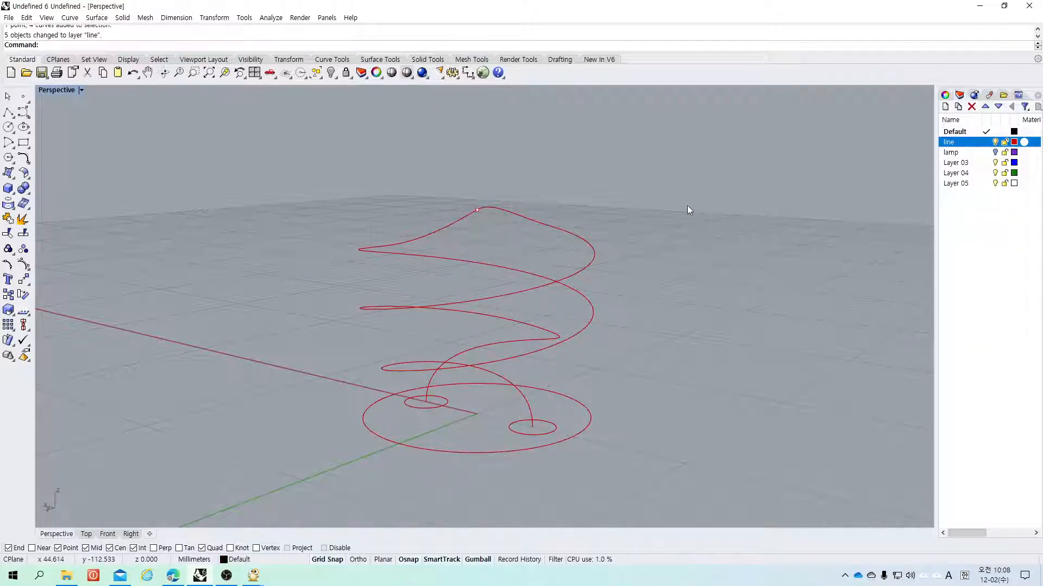
Step: Turn the lamp layer back on and zoom toward the tube's base
left_click(995, 153)
left_click(994, 153)
left_click(995, 153)
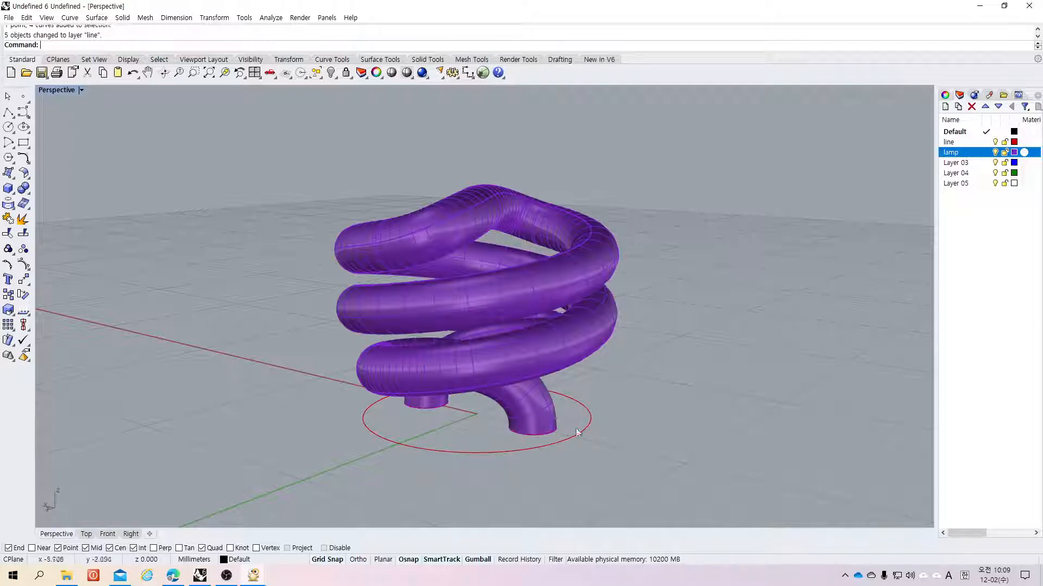
scroll(559, 246, "up", 3)
scroll(568, 246, "down", 5)
scroll(543, 342, "up", 8)
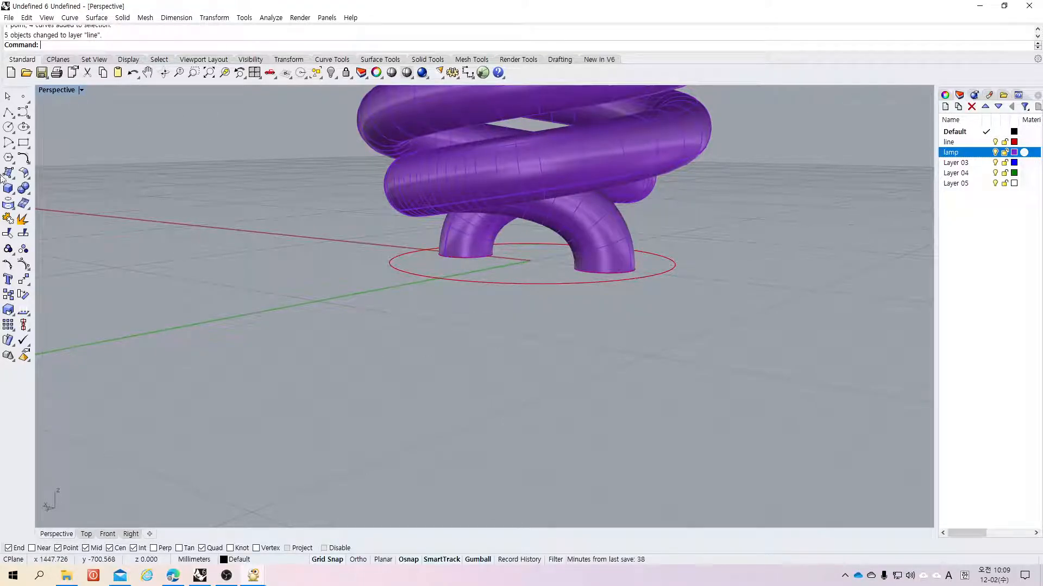
left_click(8, 191)
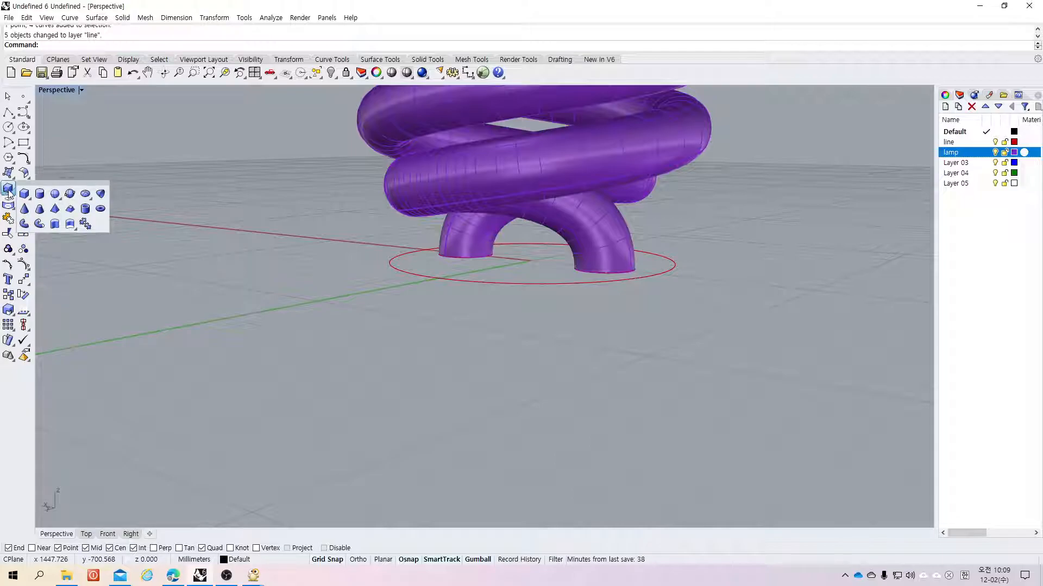
left_click(56, 223)
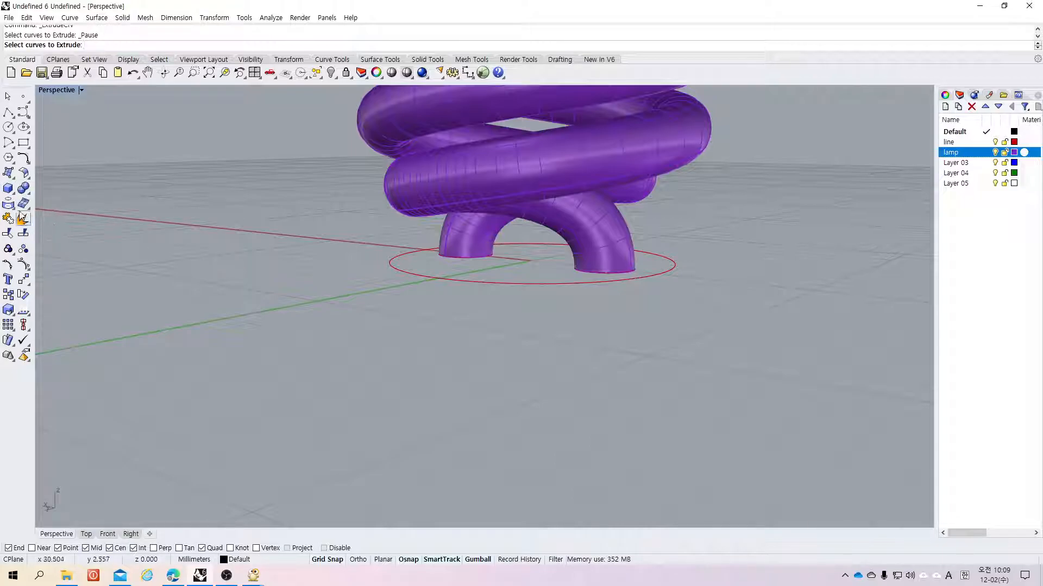
left_click(403, 270)
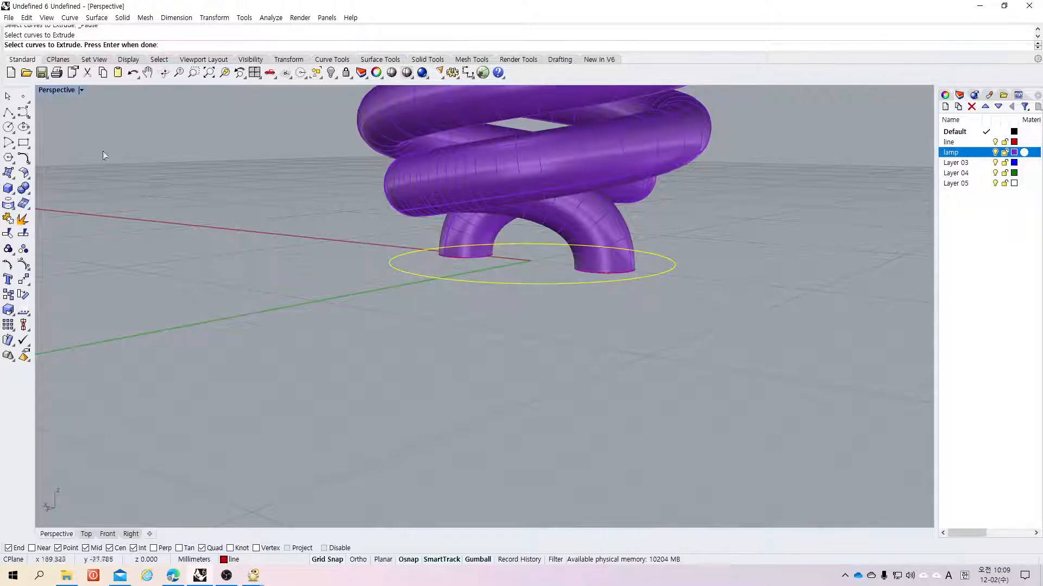
Step: Extrude the circle under the tube into a solid cylinder base with a distance of -8 mm
left_click(8, 188)
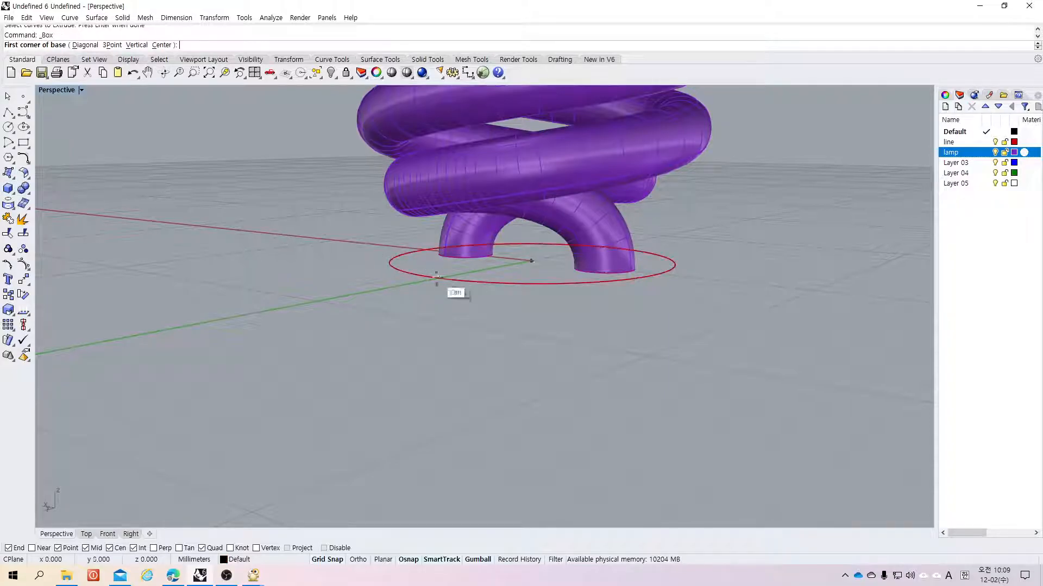
key("Escape")
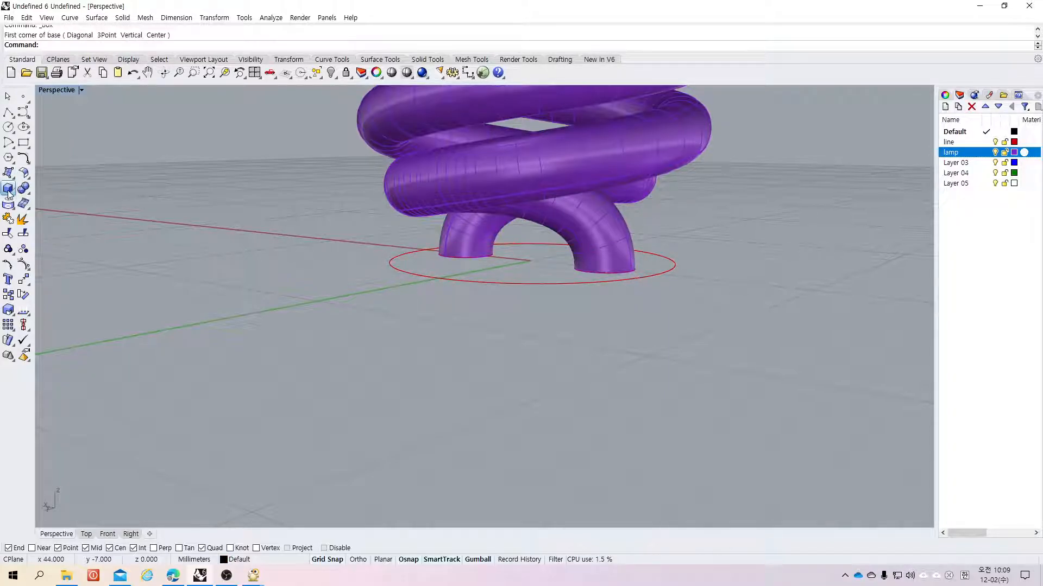
left_click(8, 190)
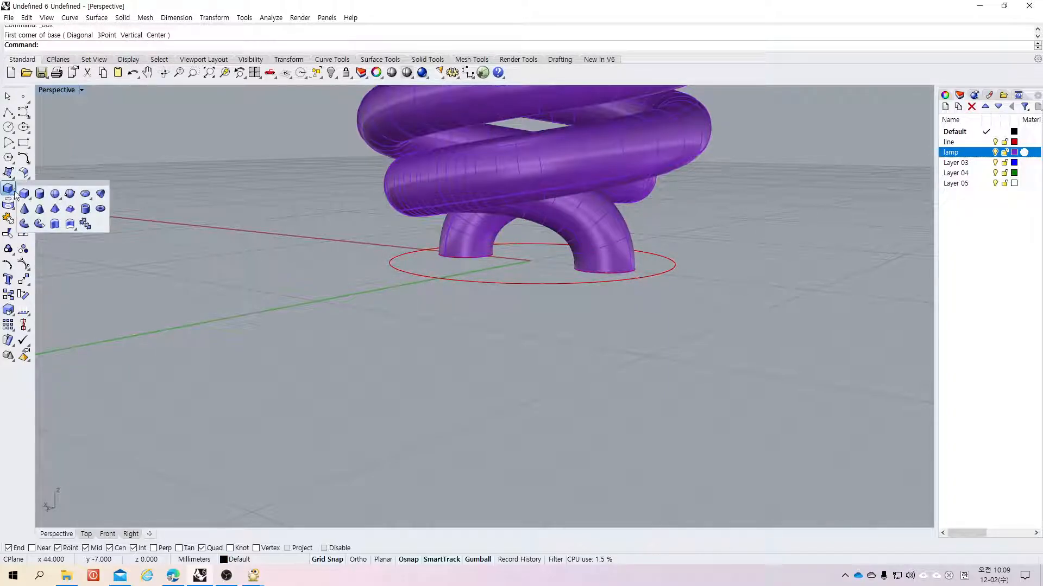
left_click(55, 224)
left_click(403, 270)
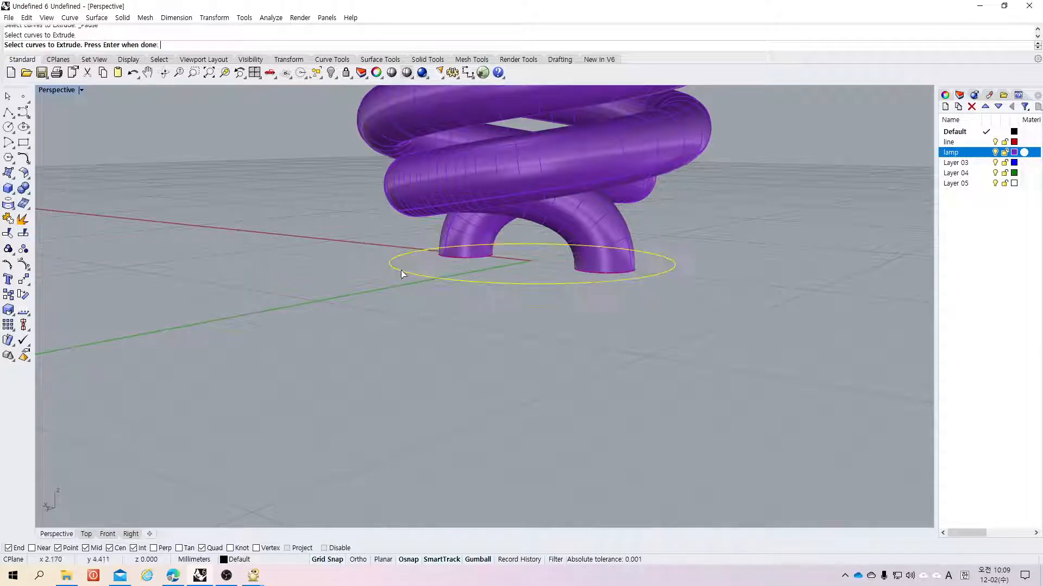
key("Return")
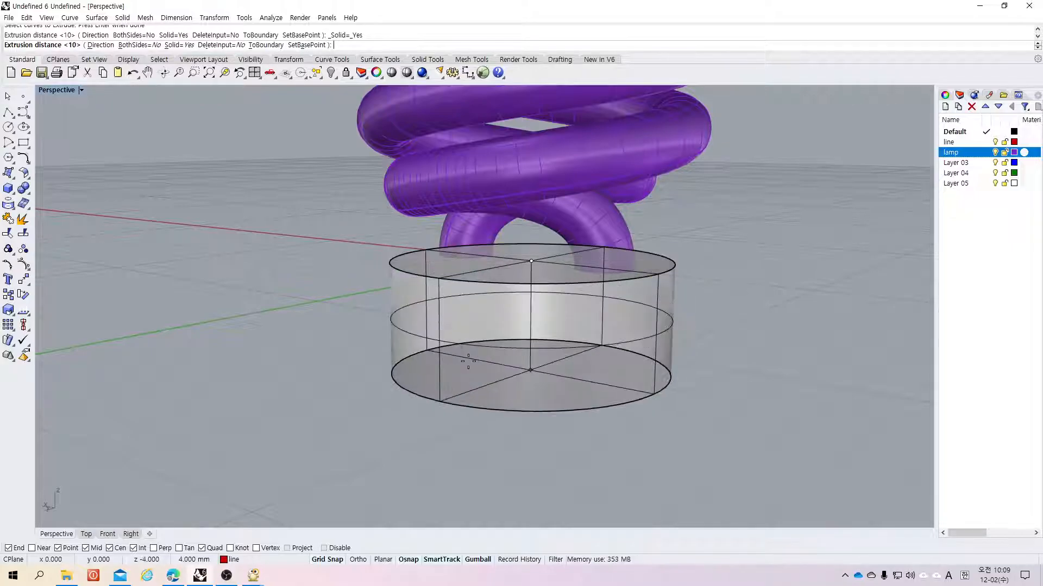
type("-8")
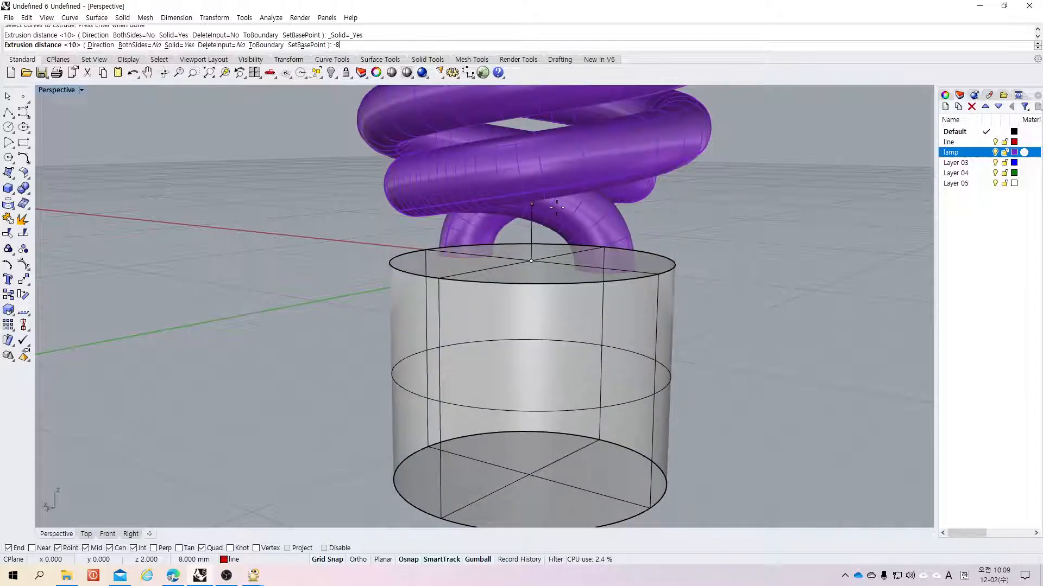
key("Return")
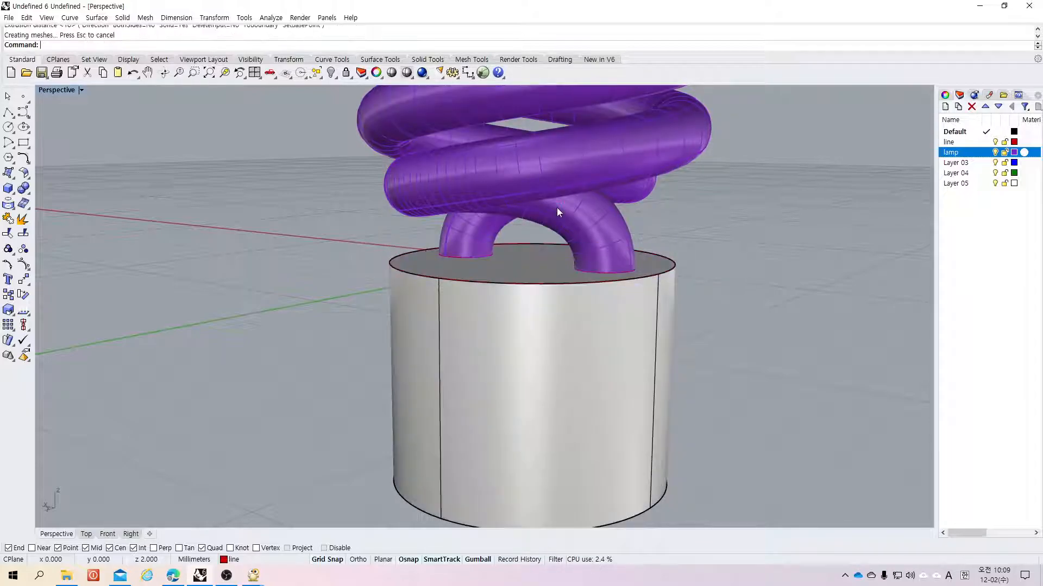
Step: Try to fillet the top edge of the cylinder base with the default radius
scroll(602, 227, "up", 5)
scroll(603, 227, "down", 2)
scroll(604, 231, "down", 5)
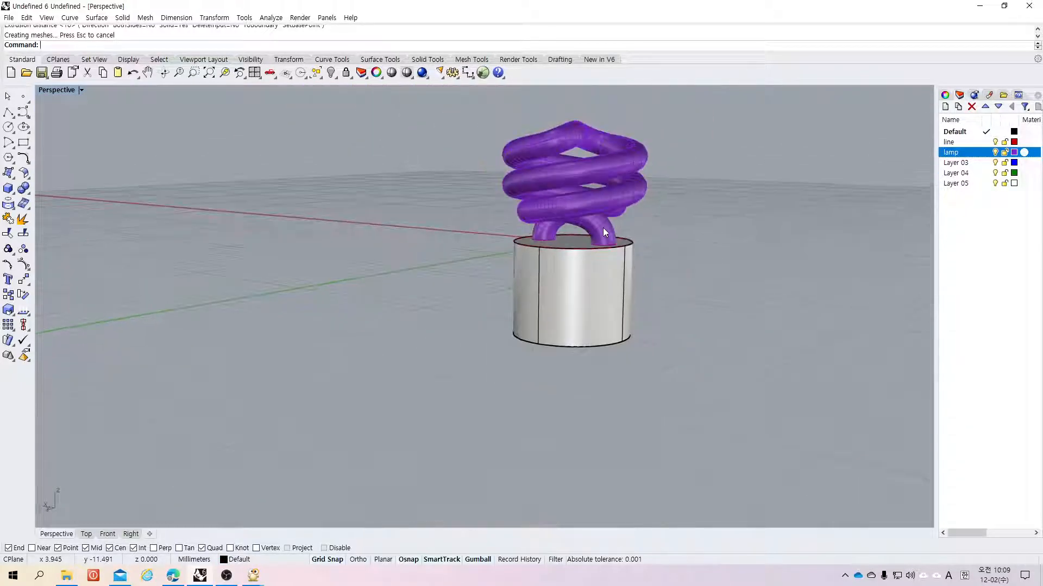
scroll(605, 235, "up", 2)
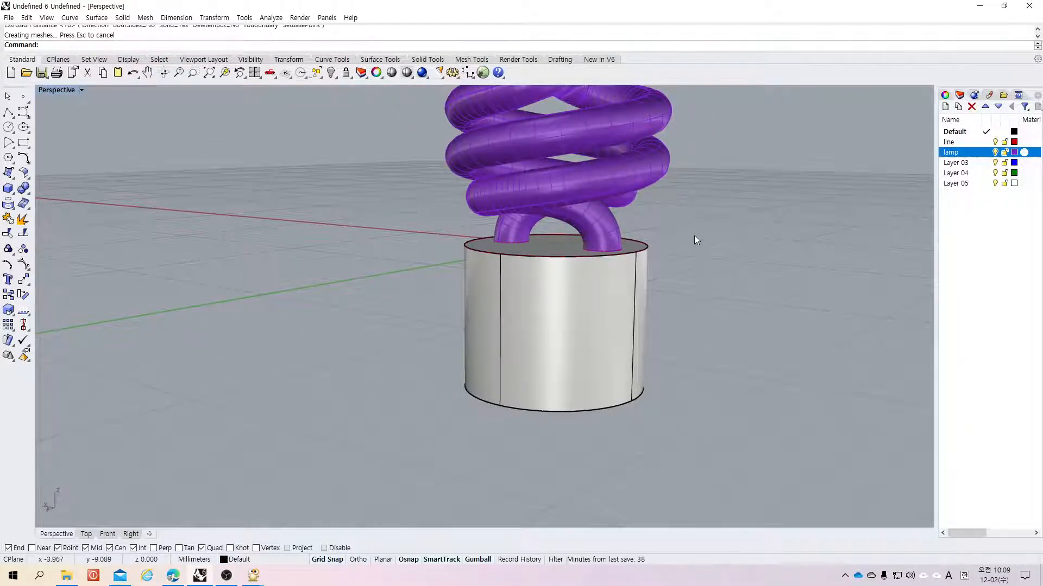
right_click_drag(702, 270, 637, 282)
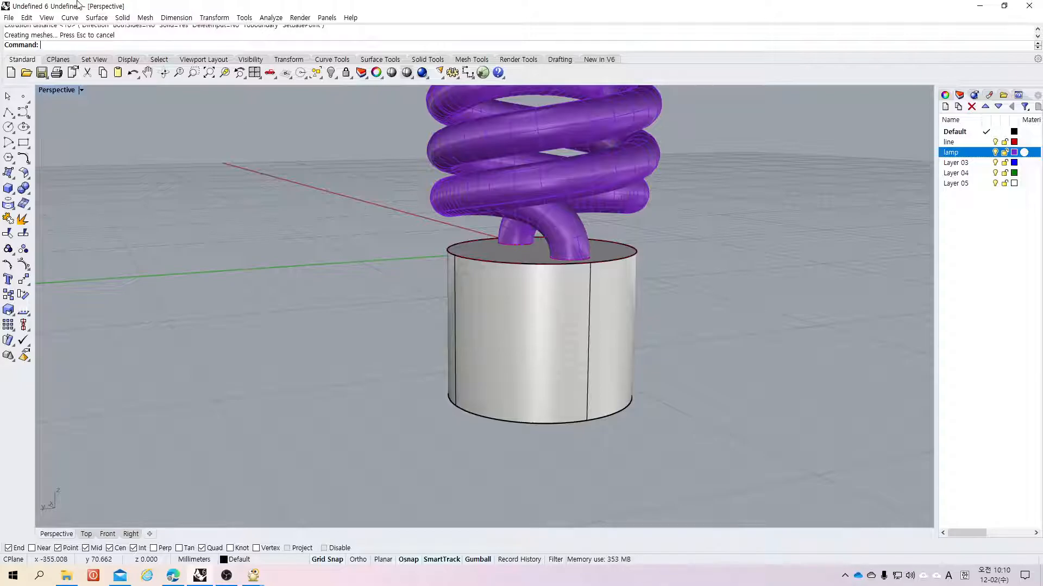
left_click(28, 194)
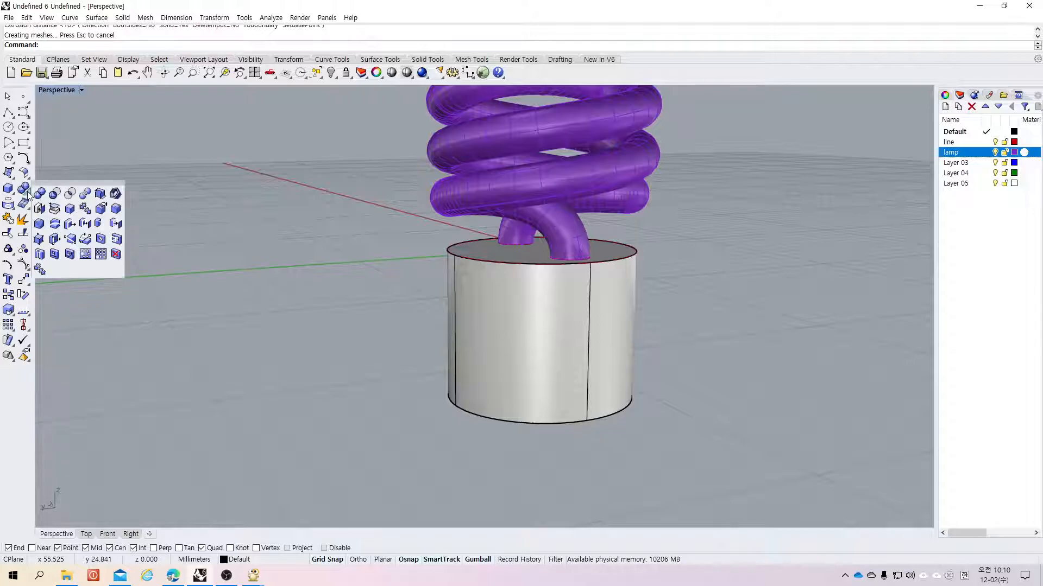
left_click(116, 208)
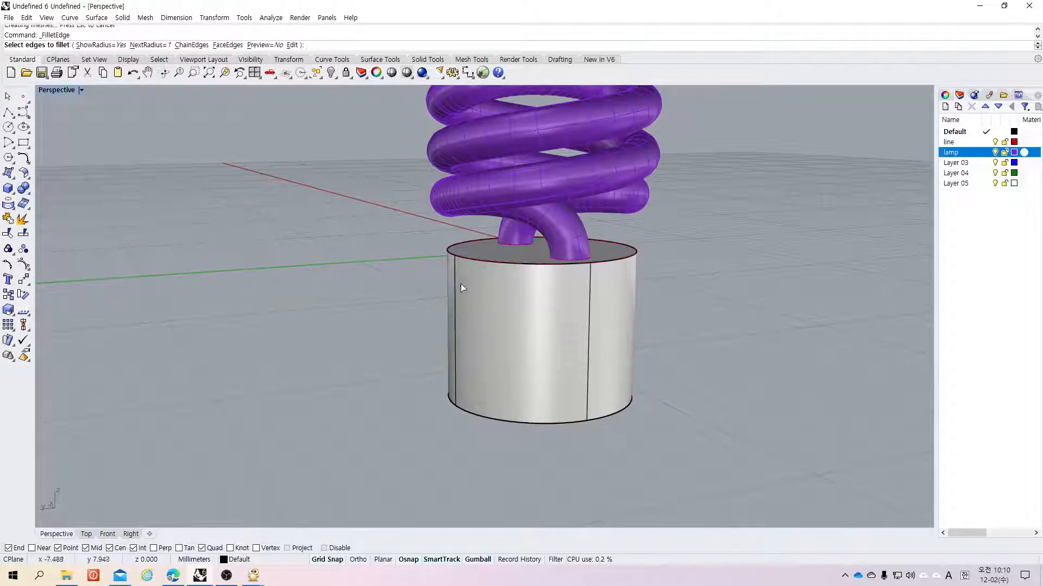
left_click(479, 263)
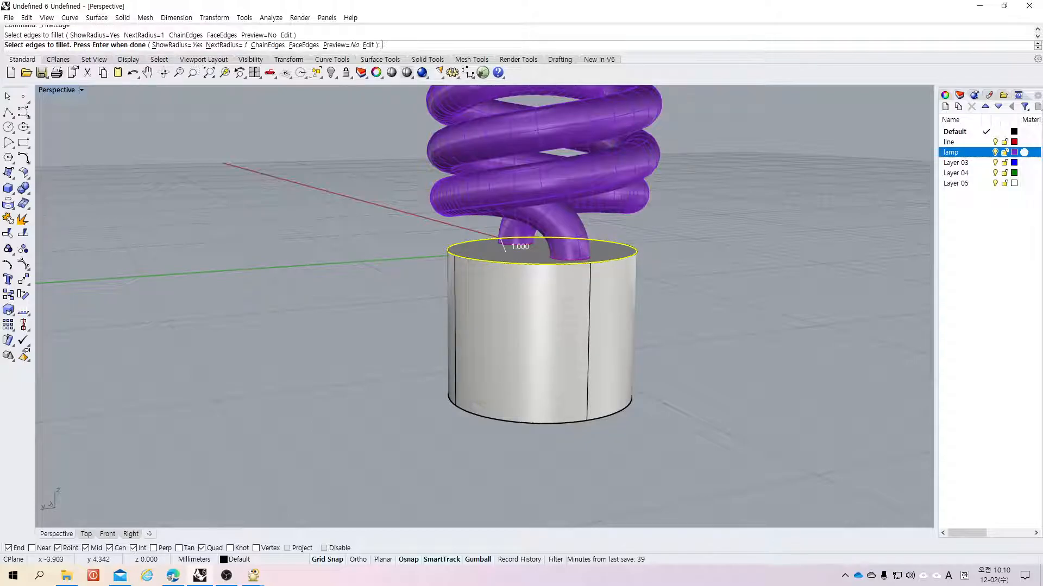
key("Return")
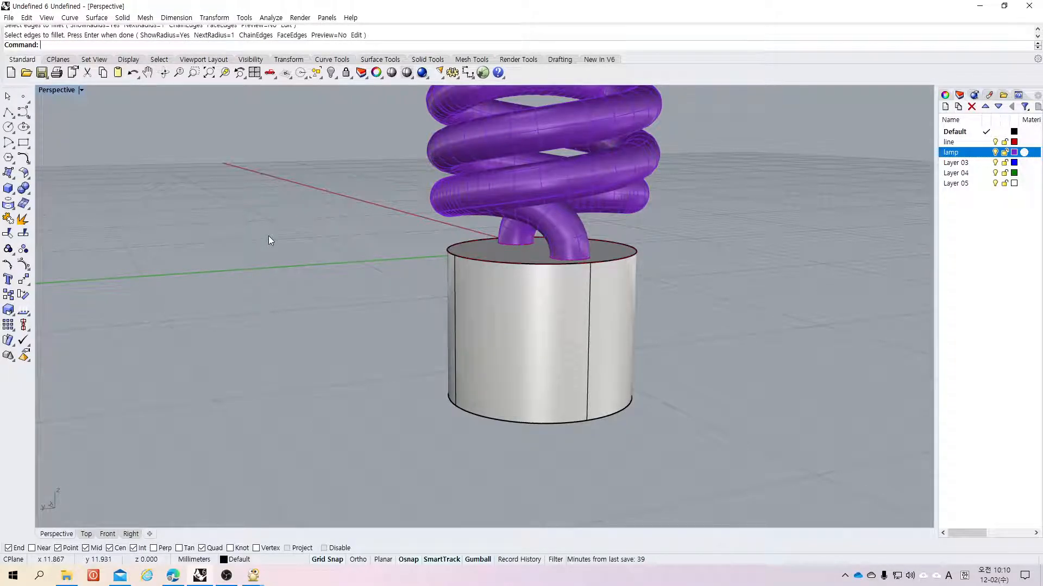
Step: Fillet the base's top edge with a 0.5 mm radius, then undo the fillet
key("Return")
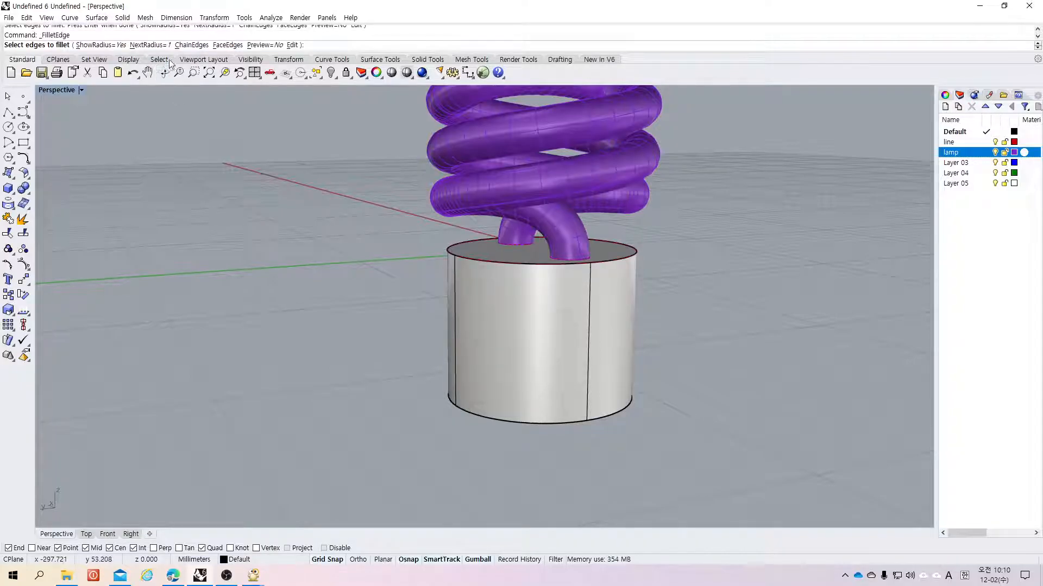
left_click(151, 45)
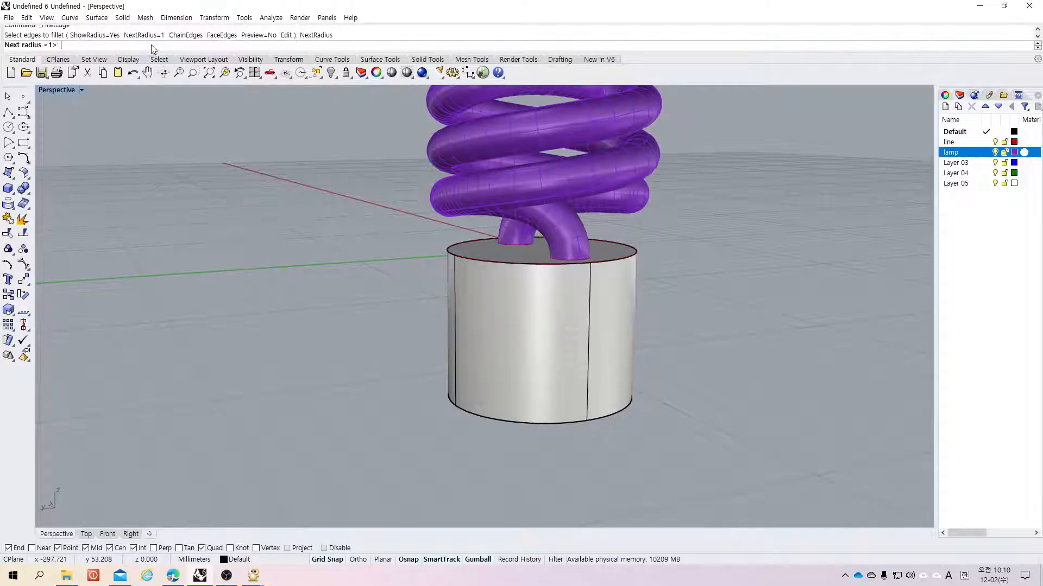
type("0.5")
key("Return")
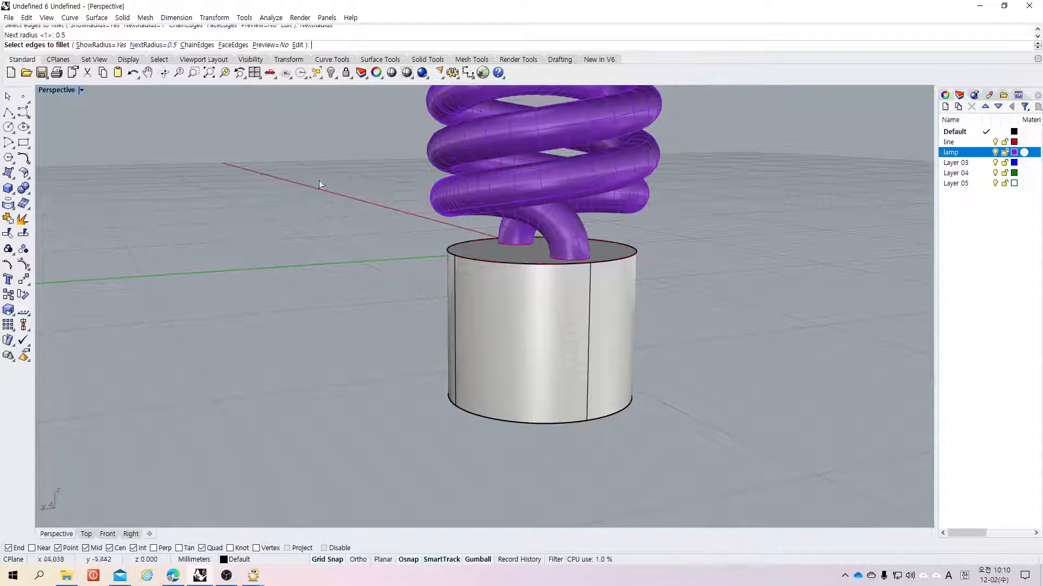
left_click(493, 264)
key("Return")
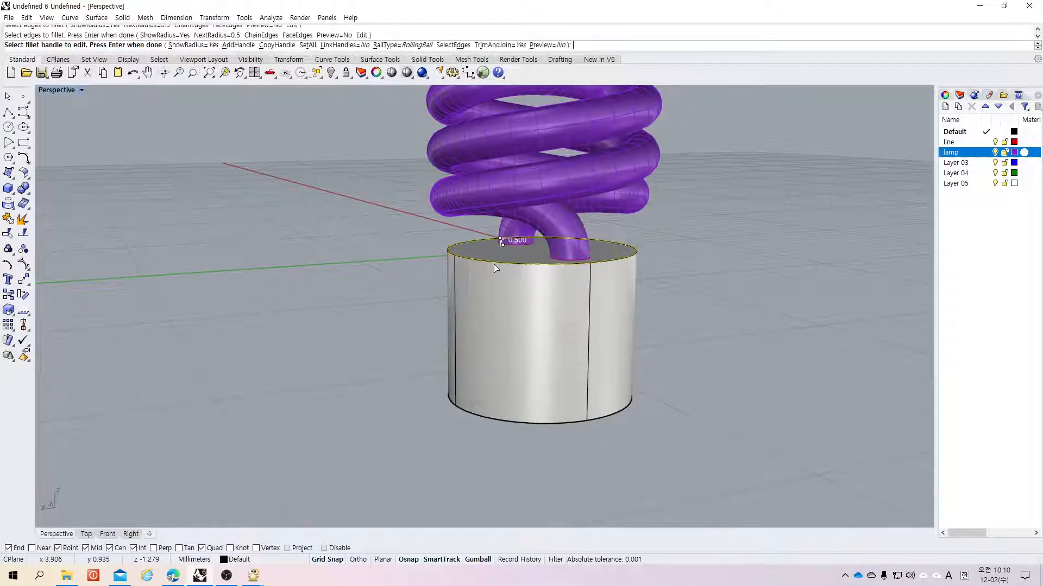
key("Return")
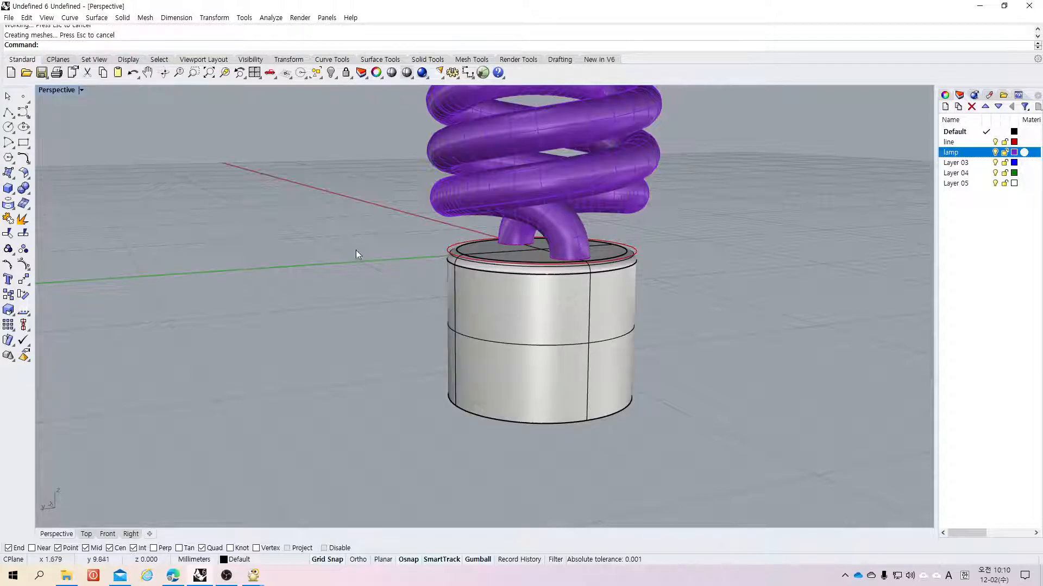
key("ctrl+z")
Step: Fillet the top edge again, editing the fillet handle radius to 0.5, then undo it
key("Return")
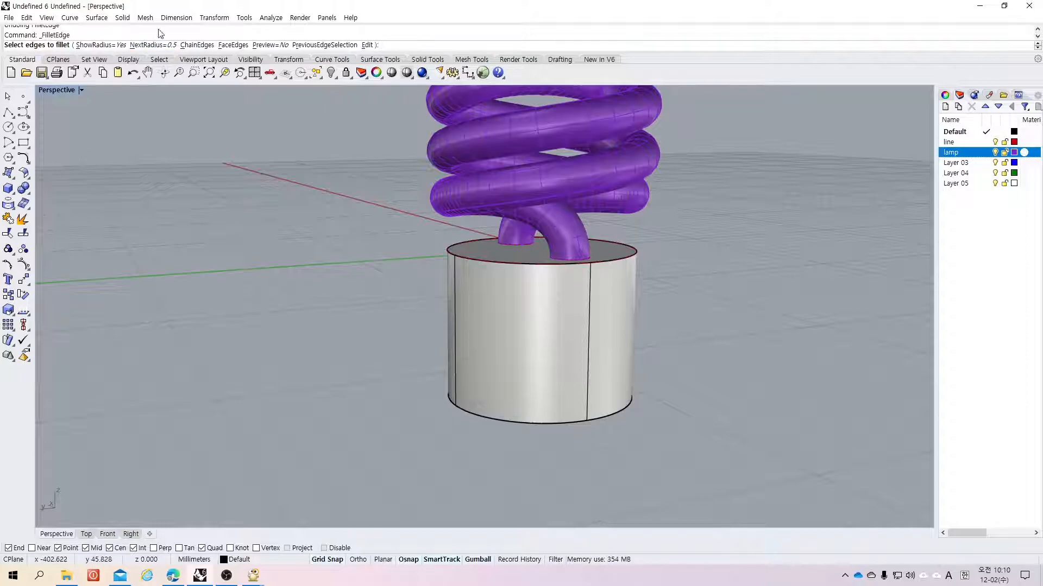
left_click(152, 45)
key("Return")
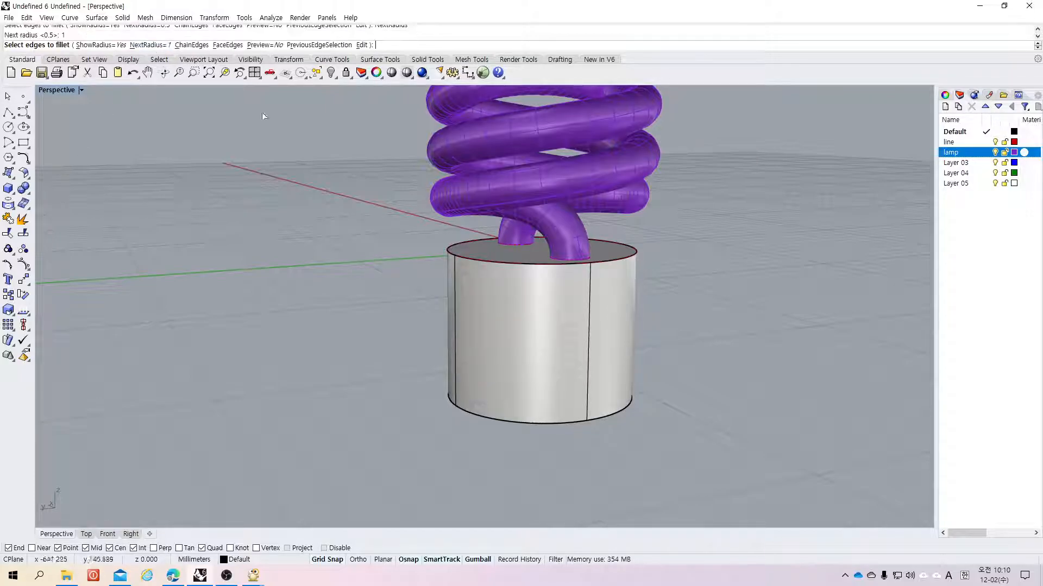
left_click(472, 259)
key("Return")
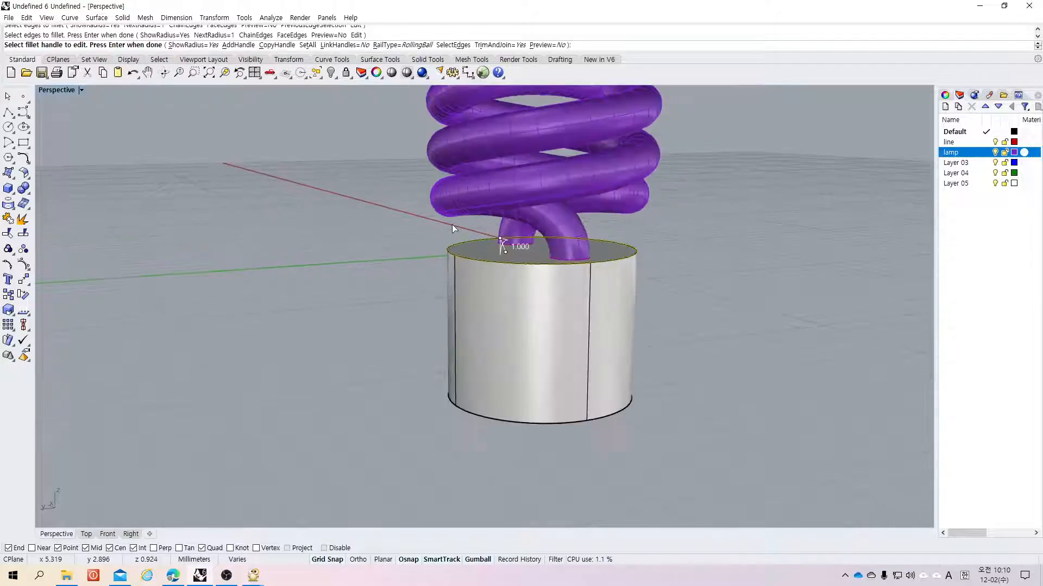
scroll(452, 223, "up", 5)
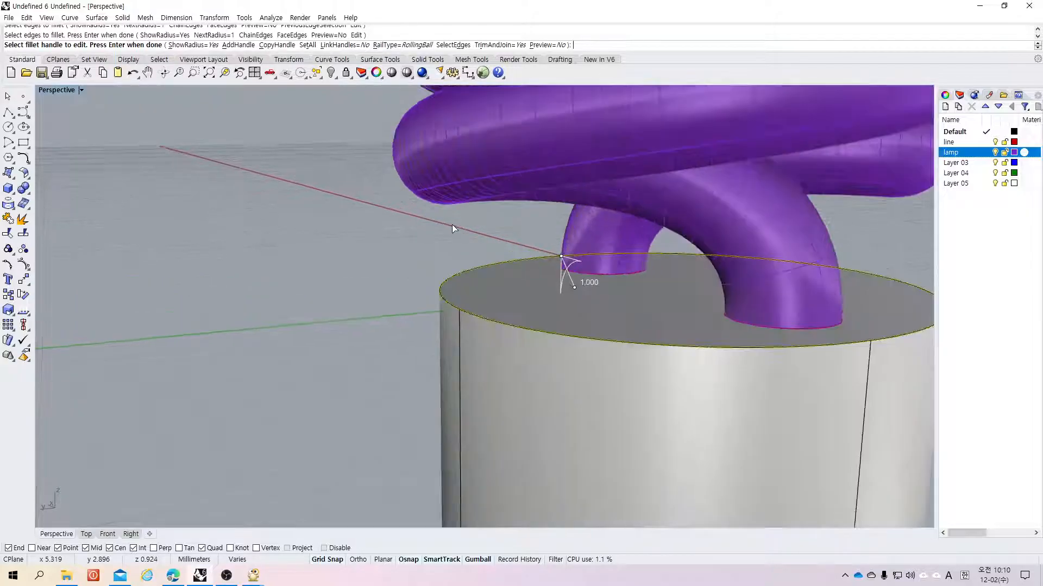
left_click(575, 288)
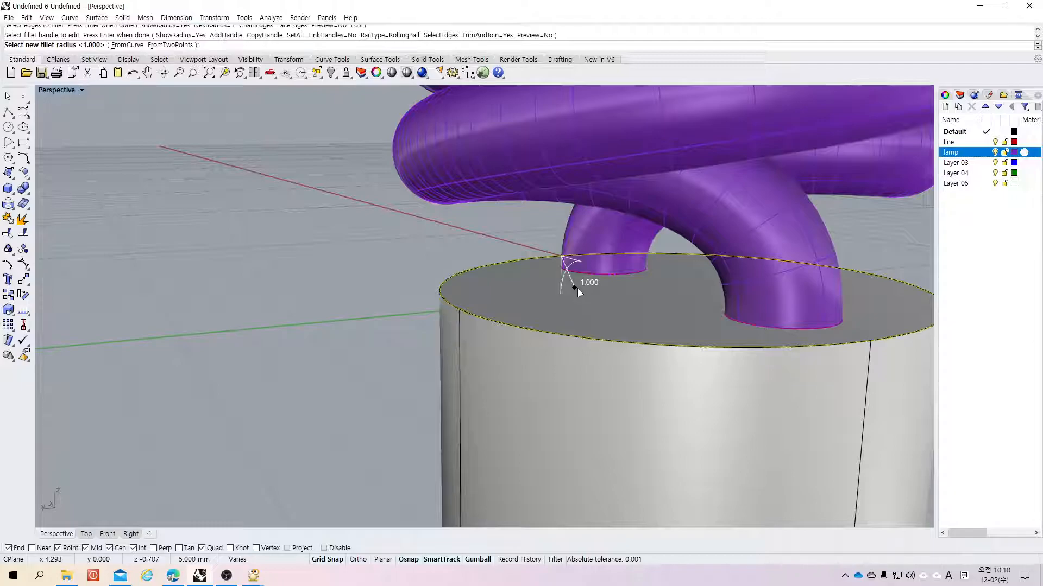
type("0.5")
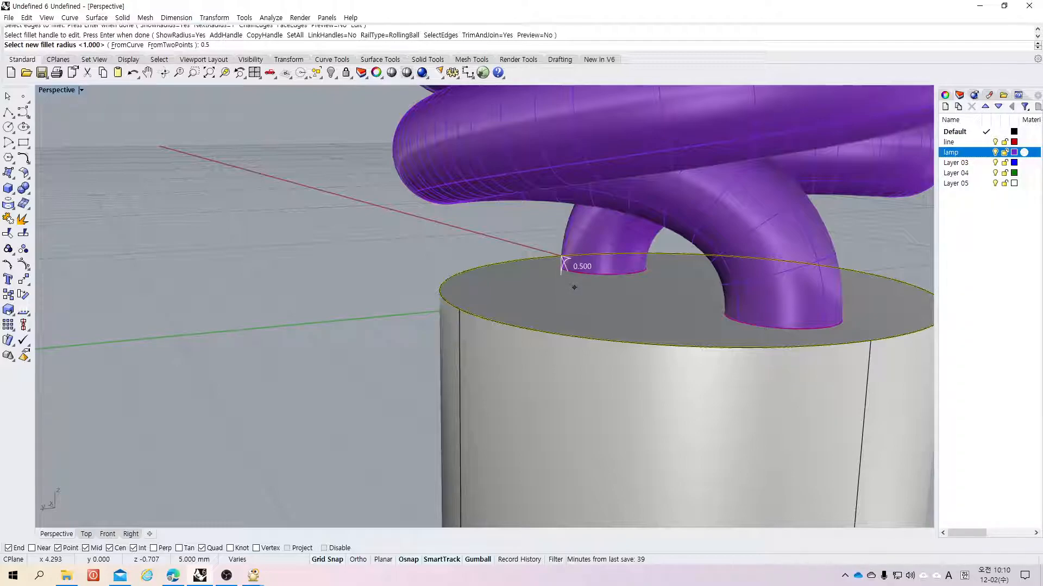
key("Return")
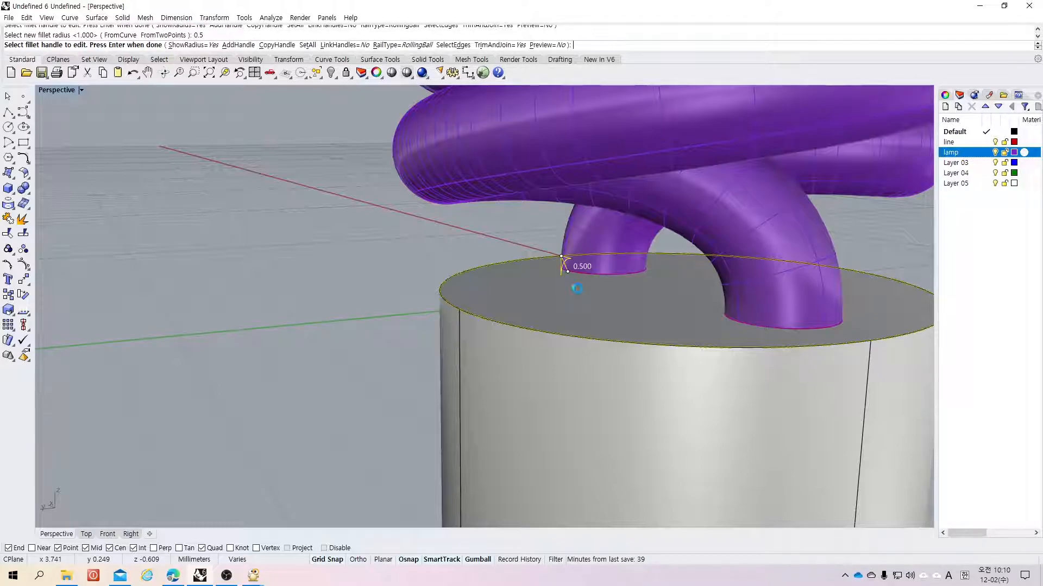
key("Return")
key("ctrl+z")
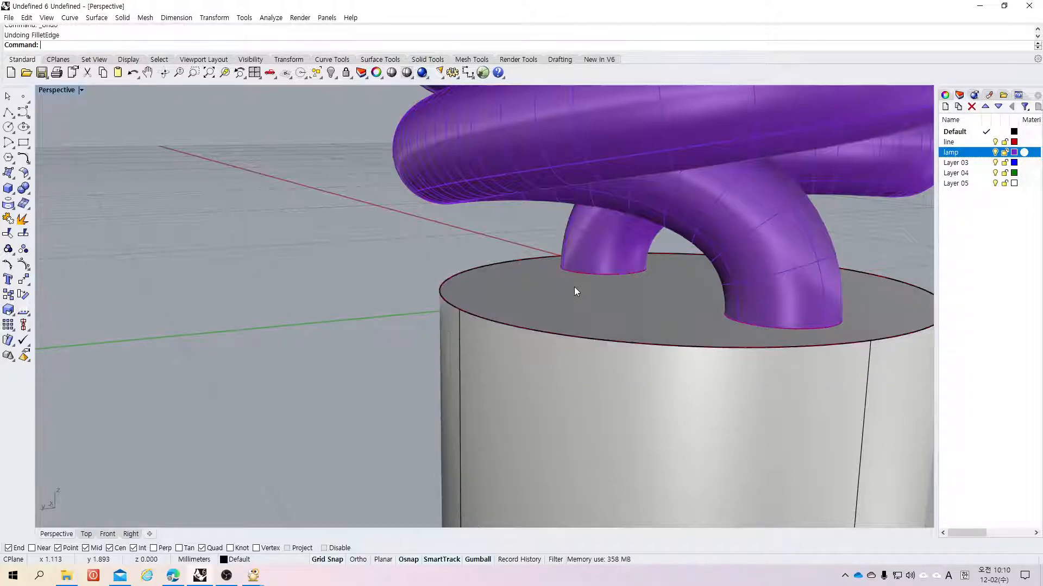
Step: Apply a 0.5 mm fillet to the cylinder's top edge once more and undo it
scroll(412, 259, "up", 3)
scroll(411, 259, "down", 4)
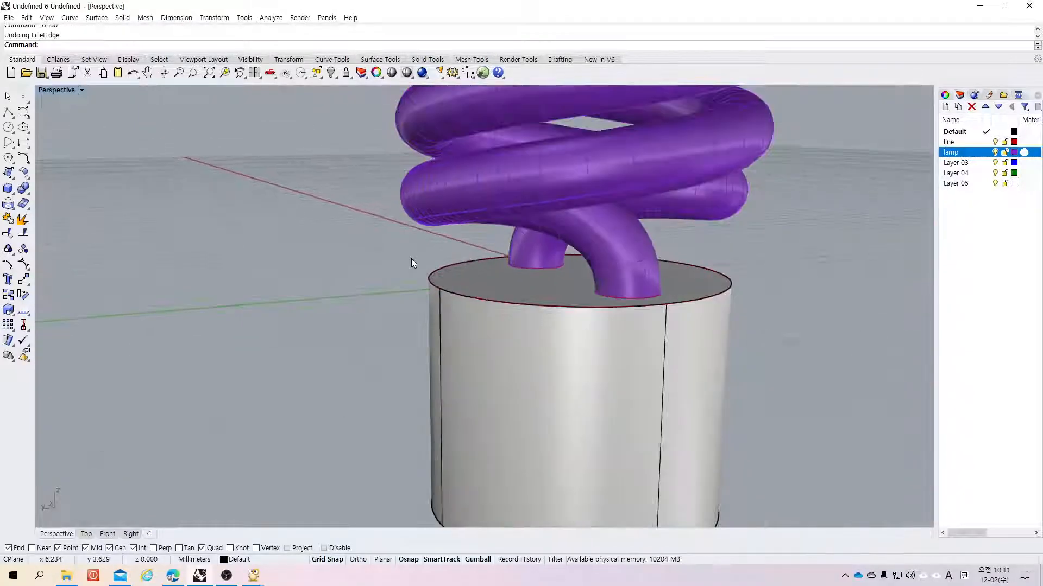
left_click(24, 191)
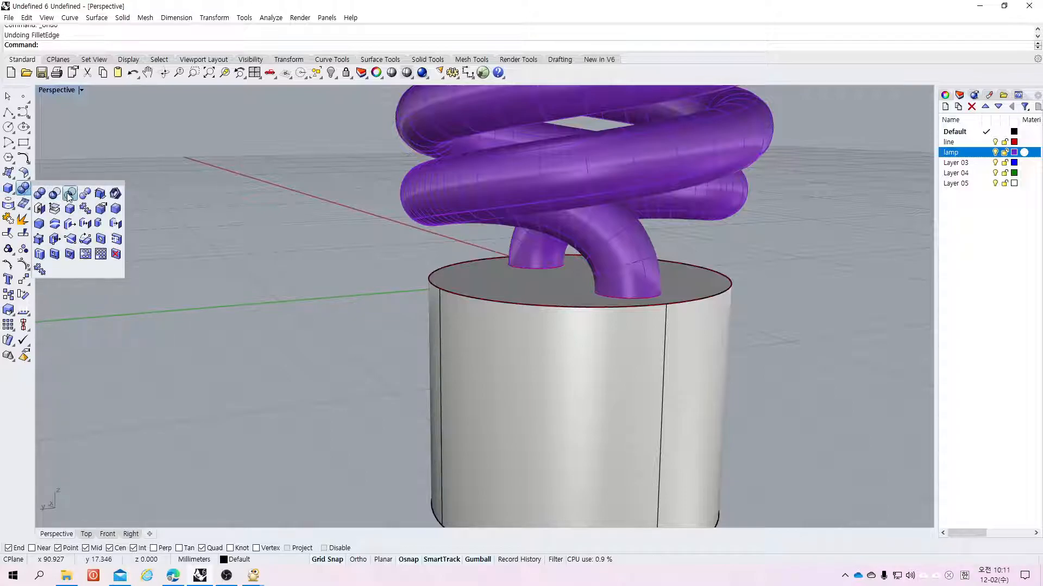
left_click(113, 211)
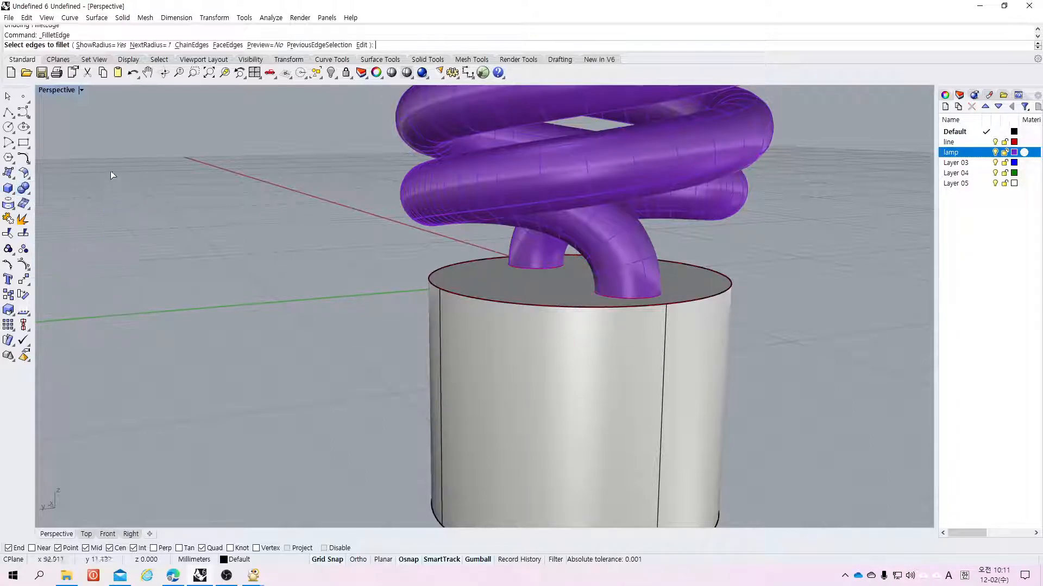
left_click(142, 45)
type("0")
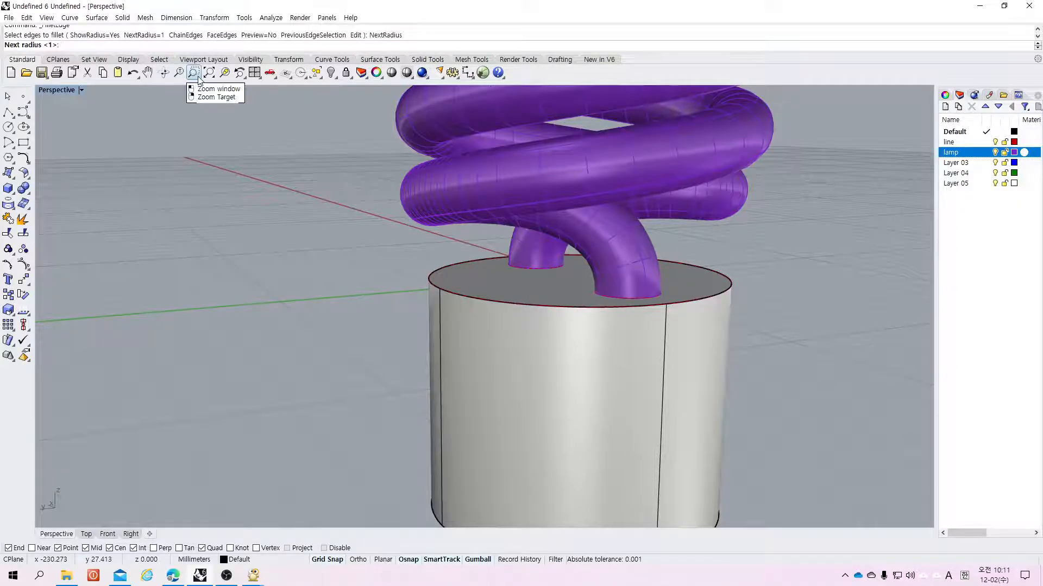
type(".5")
key("Return")
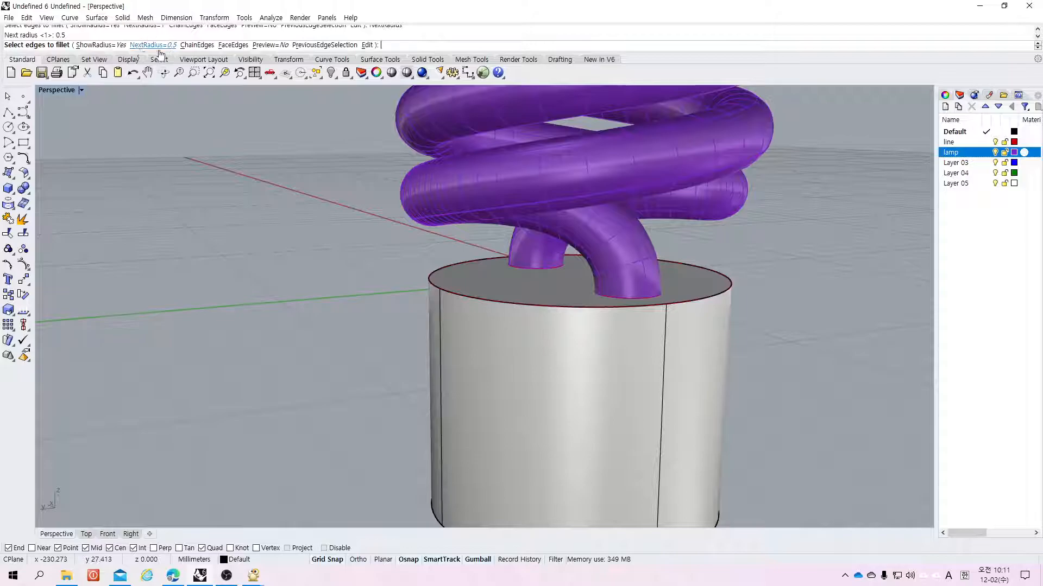
left_click(481, 302)
key("Return")
key("Return")
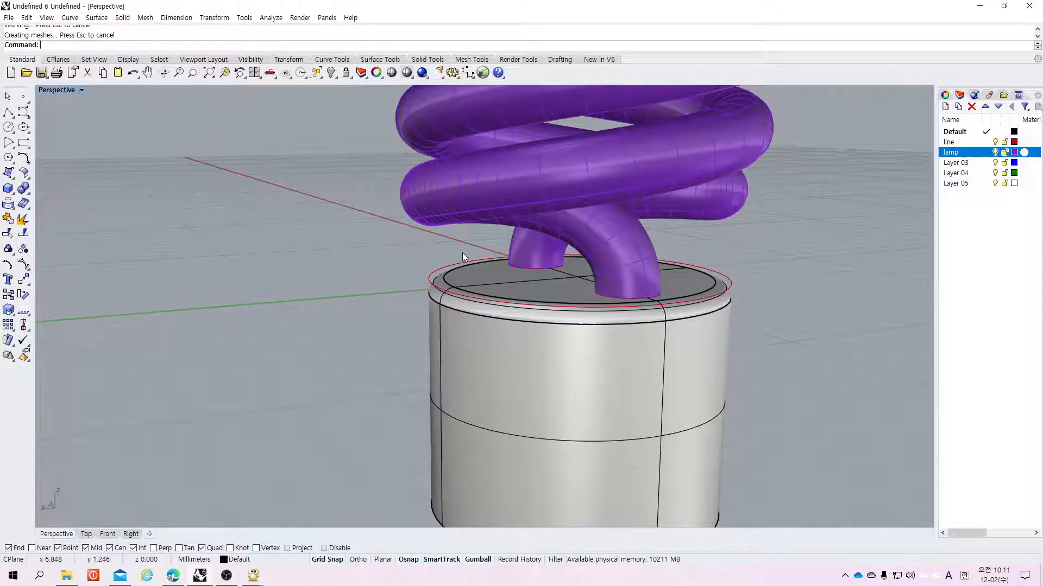
key("ctrl+z")
right_click_drag(440, 263, 682, 281)
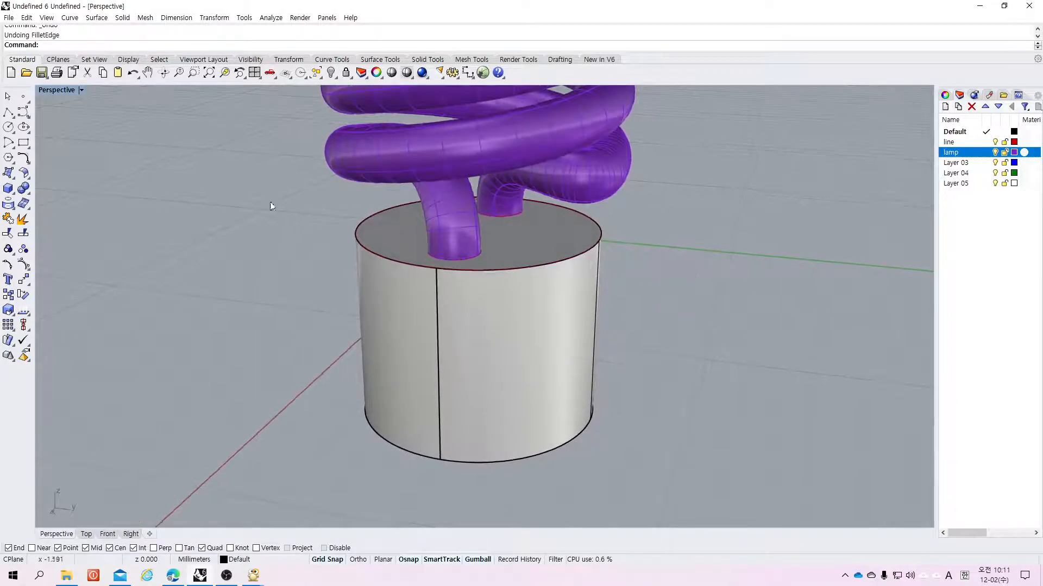
scroll(146, 192, "down", 2)
scroll(125, 191, "up", 3)
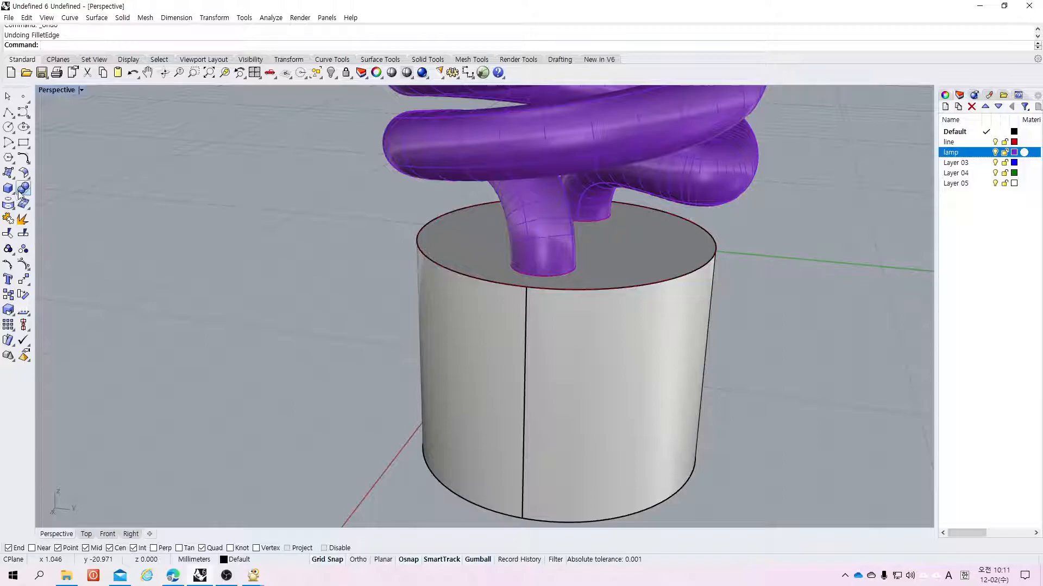
Step: Fillet the top edge of the cylinder base with a 0.5 mm radius
left_click(23, 190)
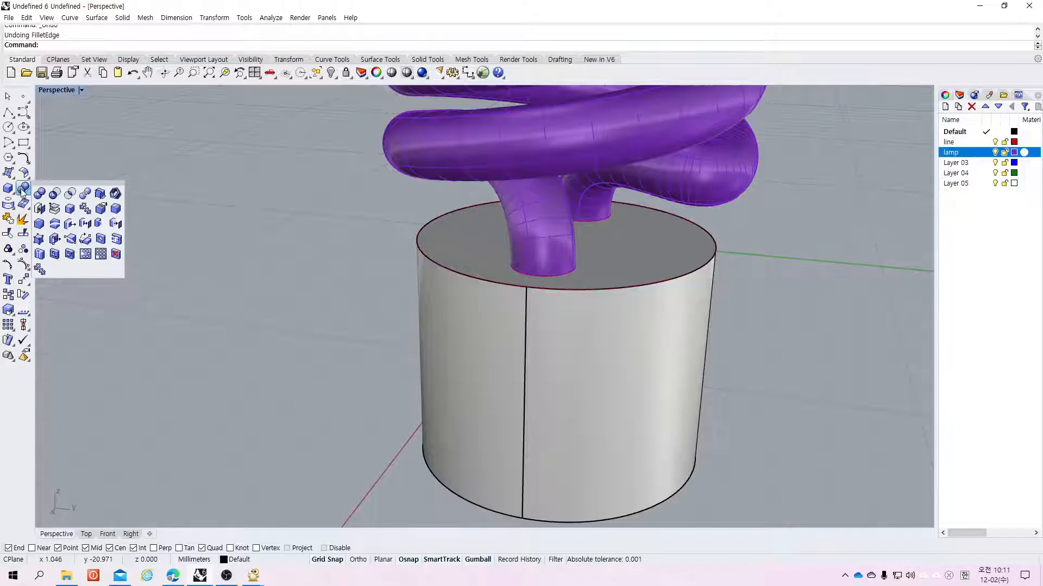
left_click(118, 214)
left_click(452, 274)
key("Return")
scroll(568, 299, "down", 2)
scroll(561, 298, "up", 4)
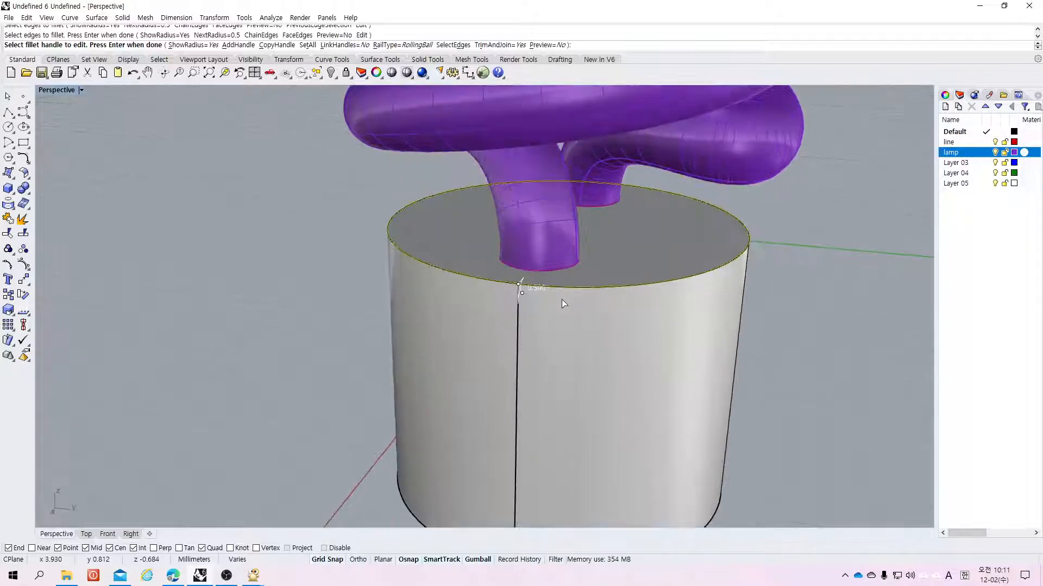
right_click_drag(552, 325, 519, 297)
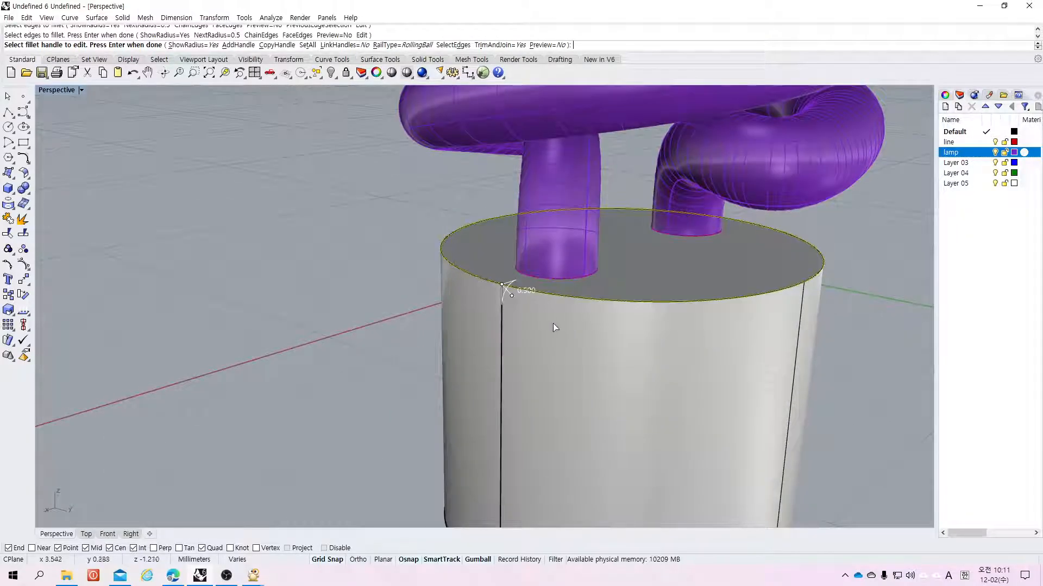
scroll(521, 316, "up", 5)
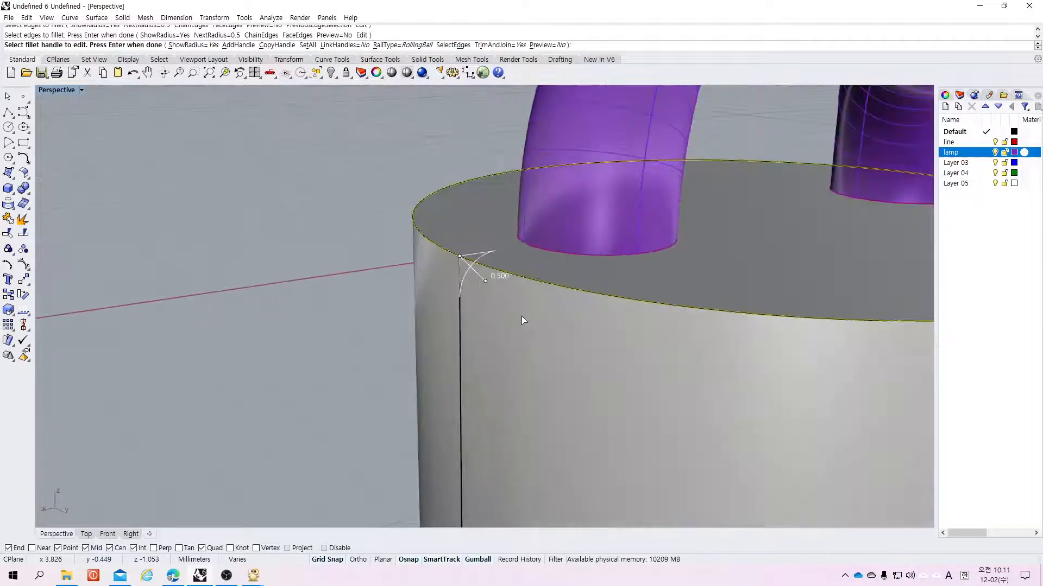
left_click(476, 272)
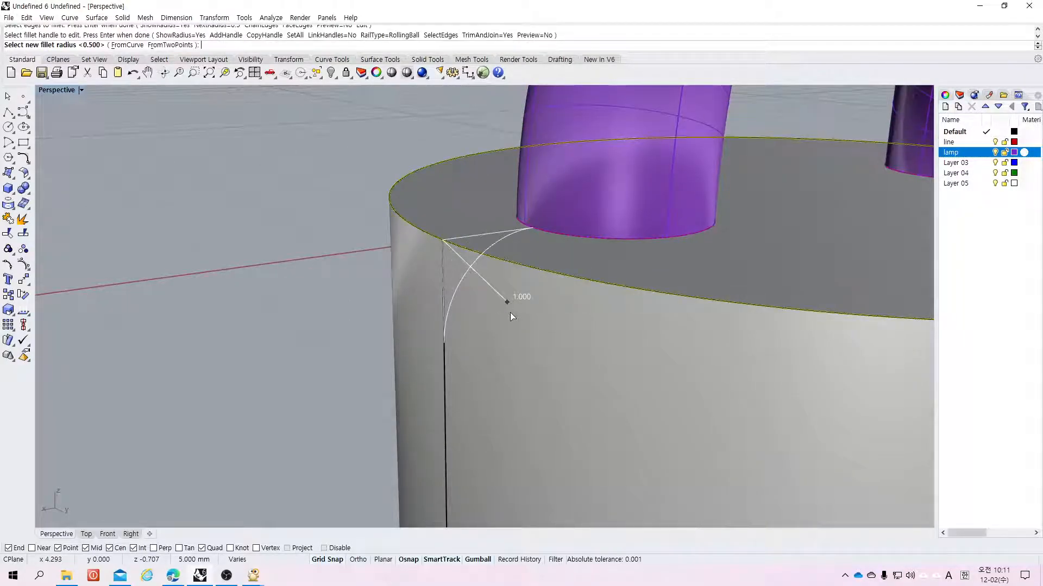
type("05")
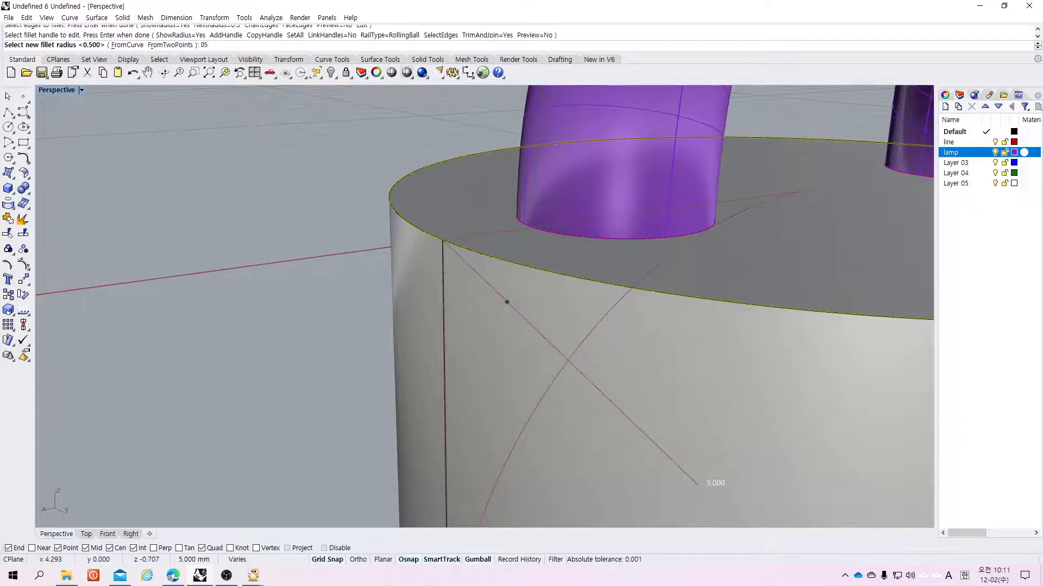
scroll(532, 279, "down", 6)
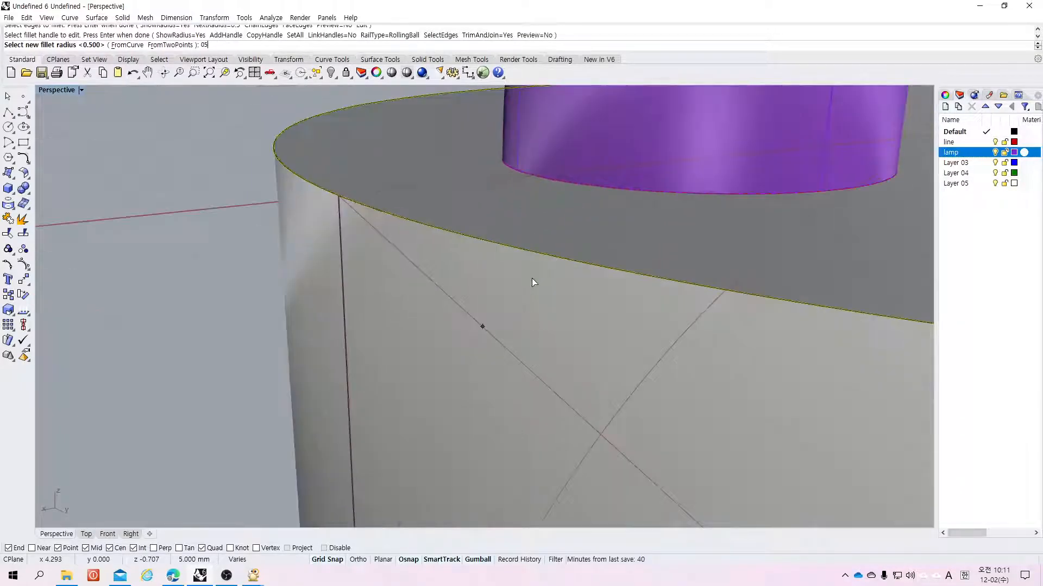
key("Return")
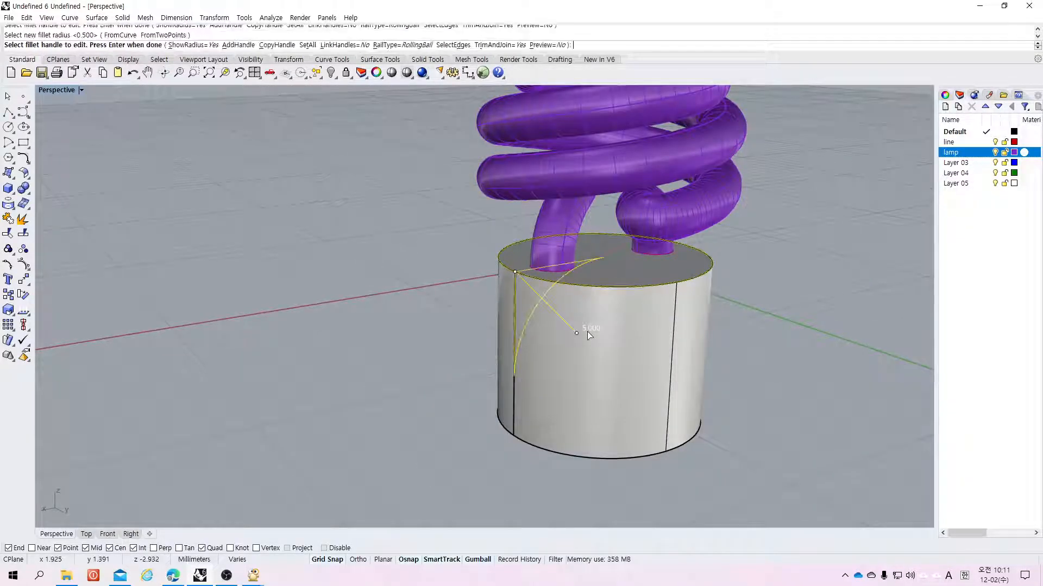
type("0.5")
key("Return")
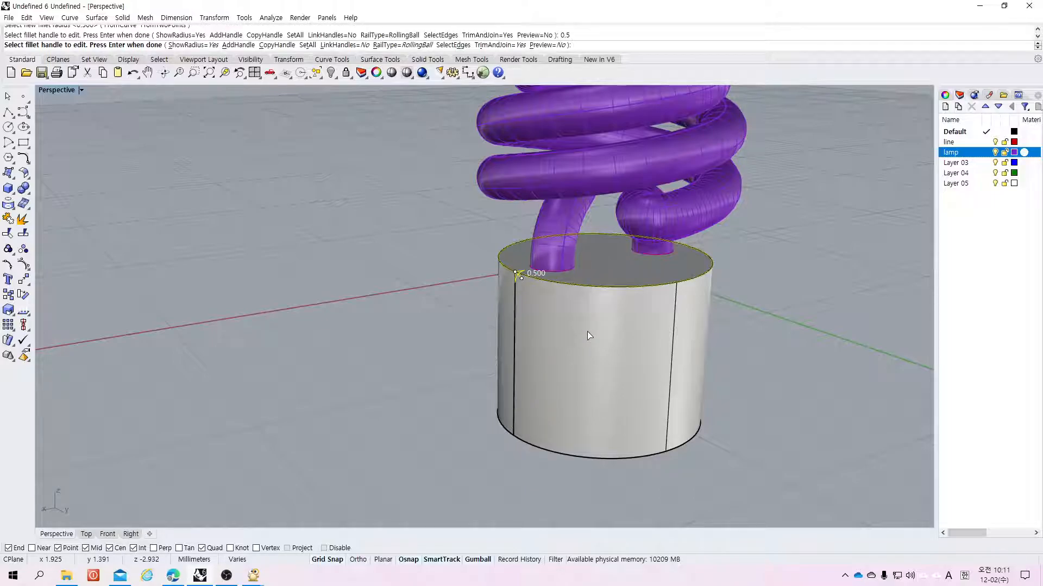
key("Return")
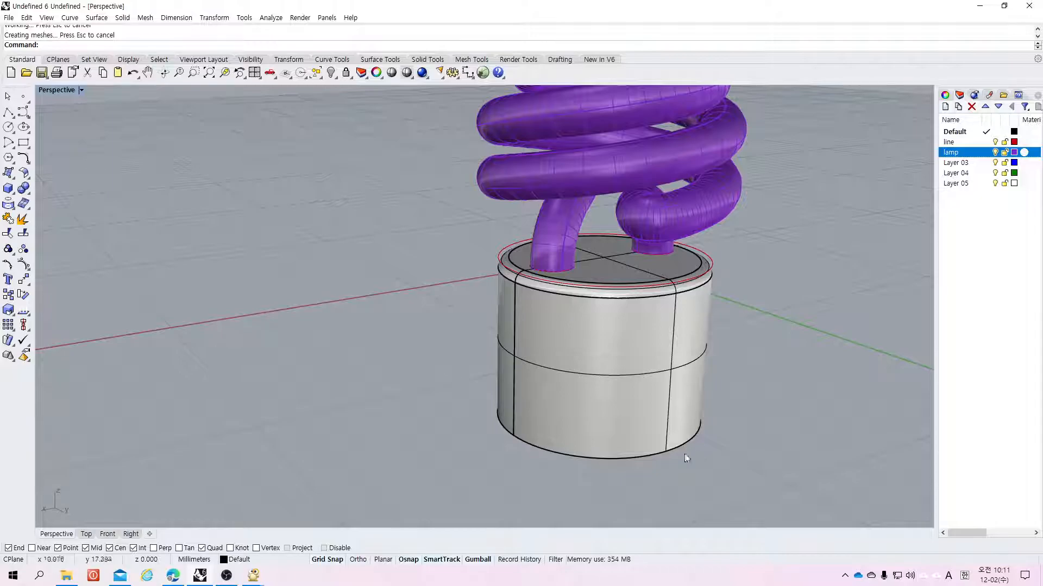
Step: Chamfer the base's bottom edge, entering a chamfer distance of 3
left_click(25, 191)
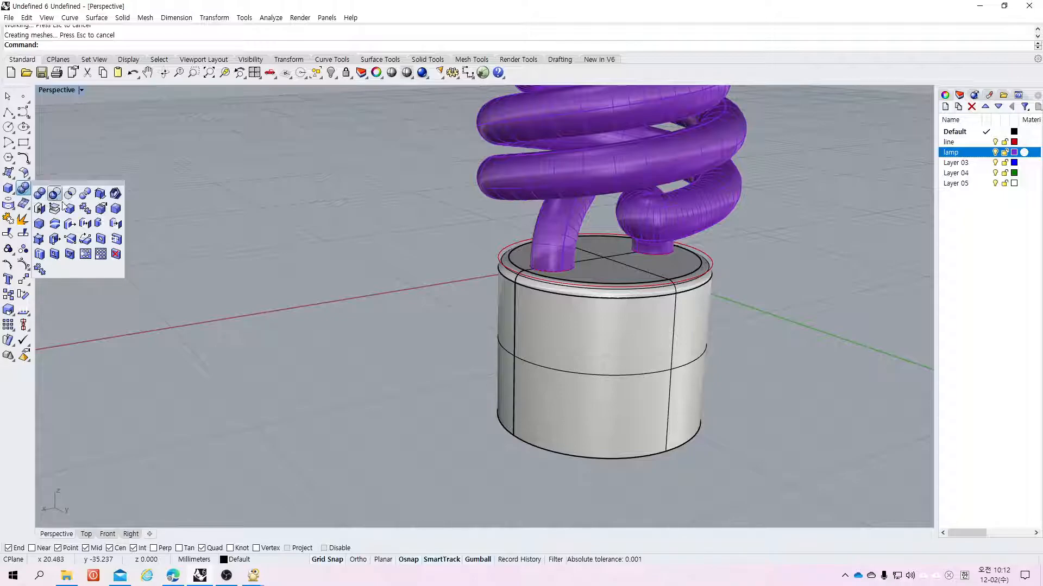
left_click(40, 227)
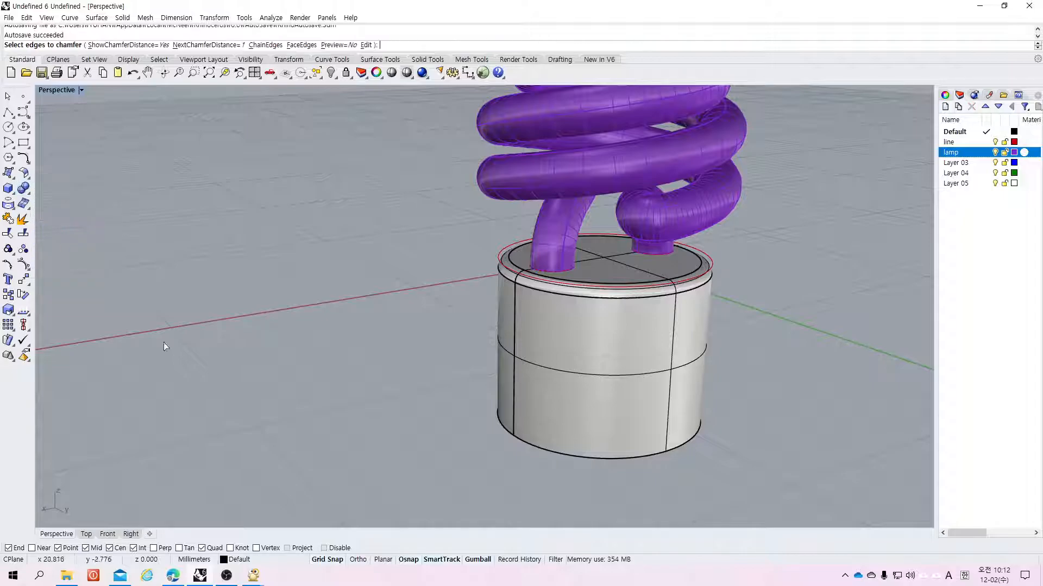
left_click(541, 449)
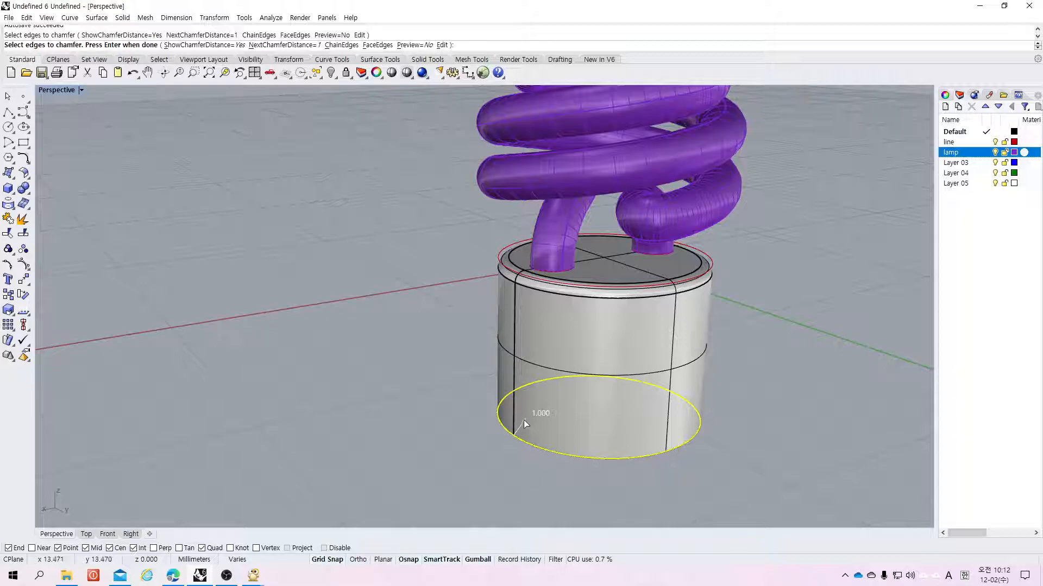
type("3")
key("Return")
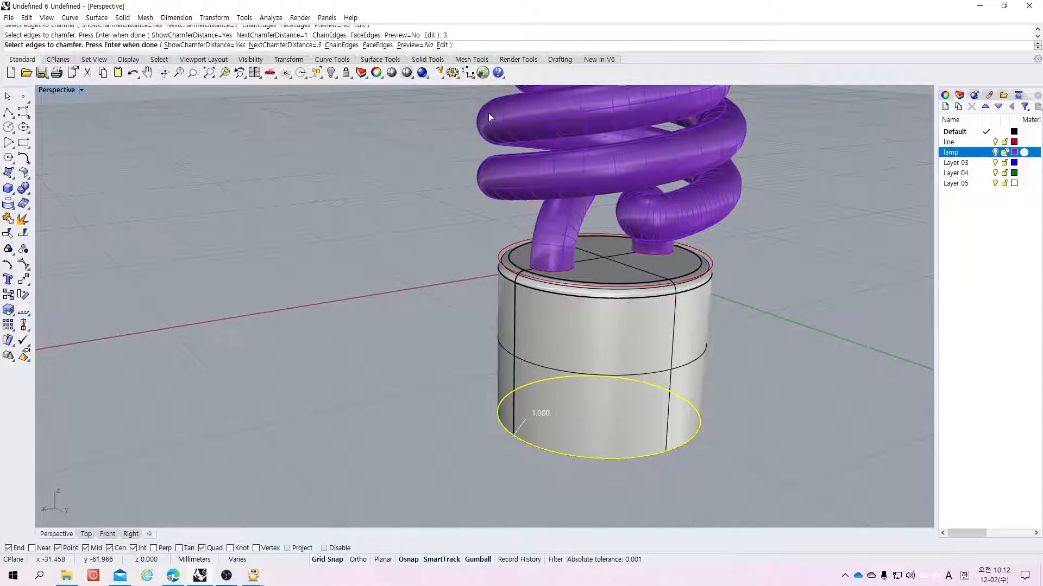
key("Return")
key("Return")
scroll(752, 294, "down", 2)
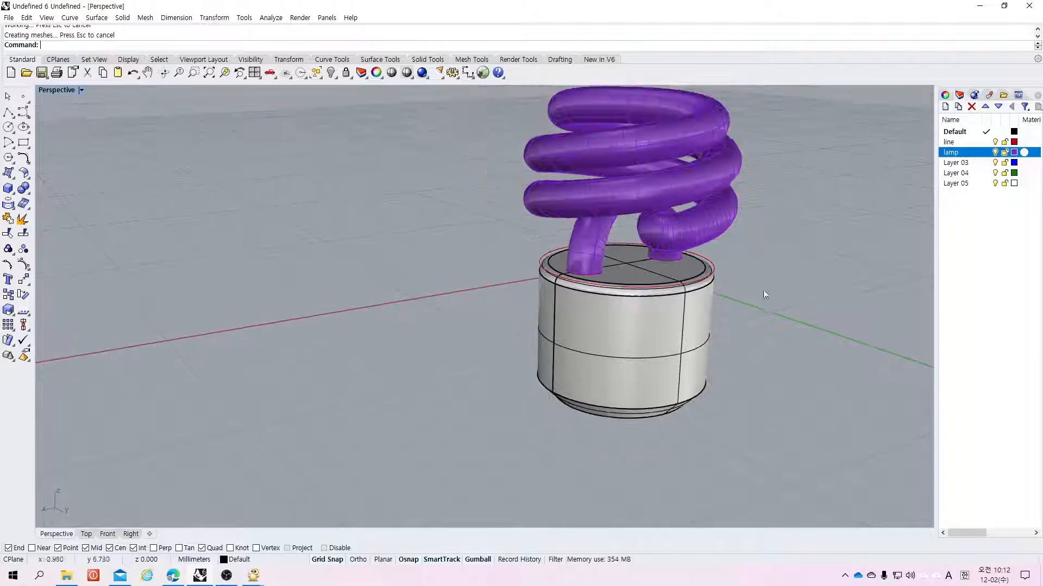
Step: Switch to the four-viewport layout, examine the bottom chamfer in the Right view, and undo it
scroll(771, 325, "up", 3)
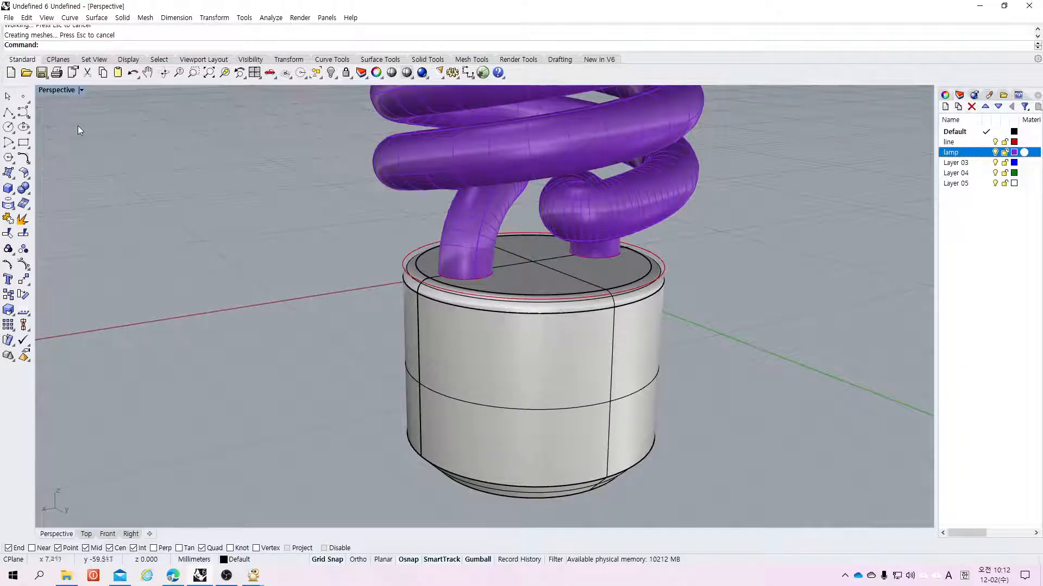
double_click(59, 91)
left_click(732, 504)
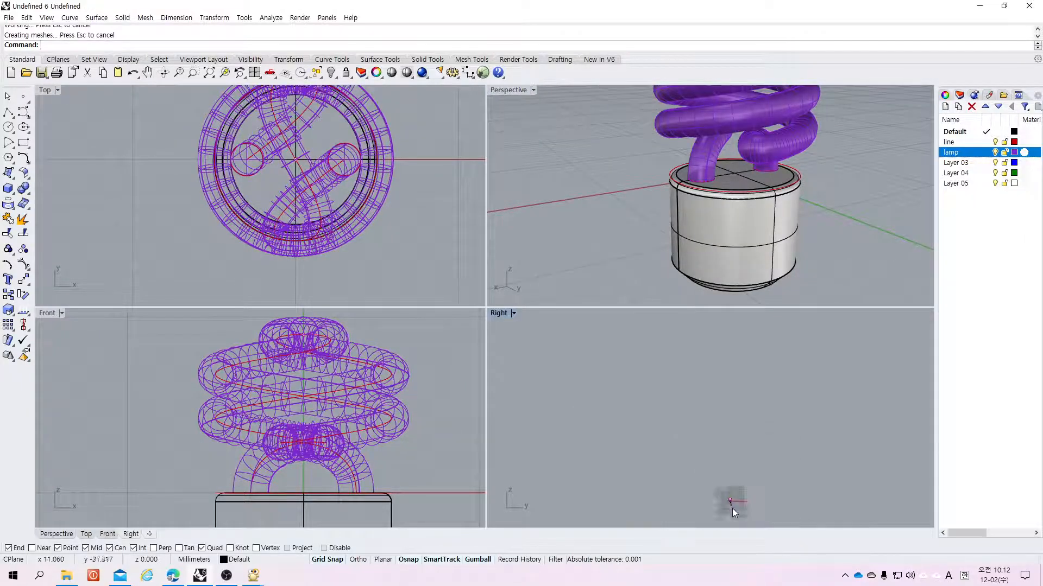
scroll(730, 512, "up", 18)
scroll(715, 375, "up", 5)
scroll(716, 384, "up", 5)
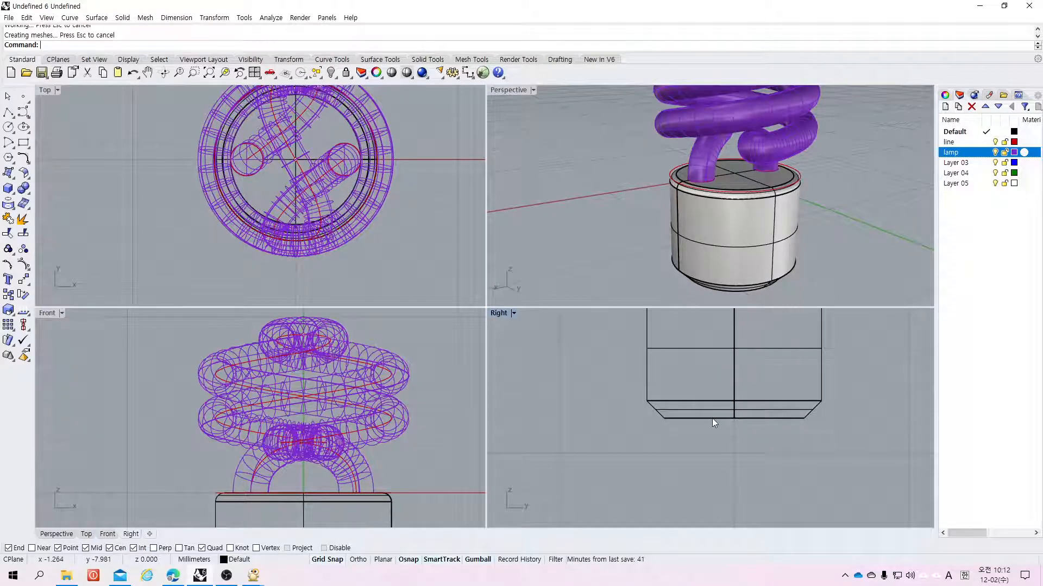
key("ctrl+z")
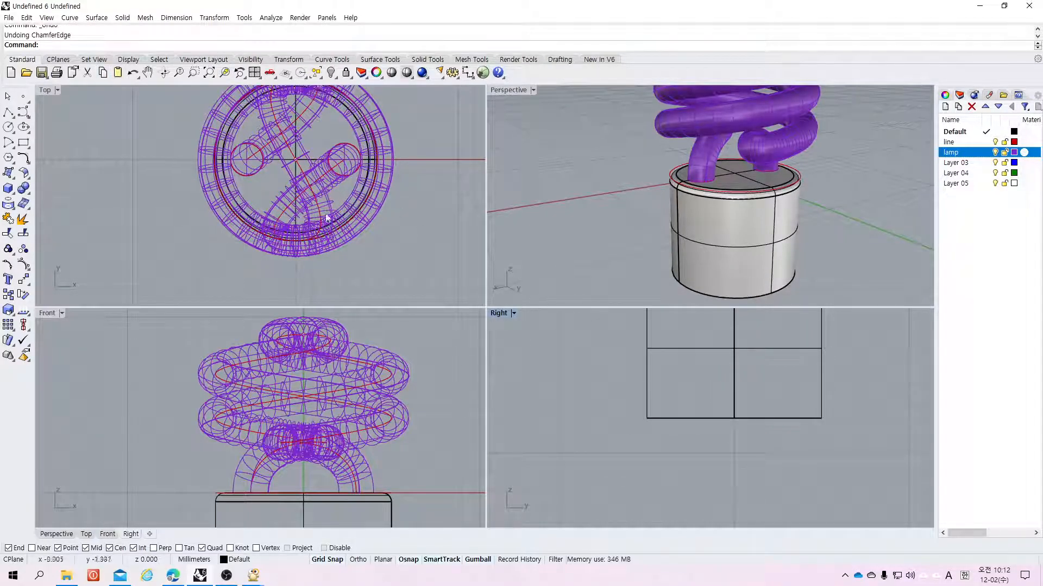
Step: Chamfer the base's bottom edge with a next chamfer distance of 2, then undo it
left_click(23, 189)
left_click(40, 224)
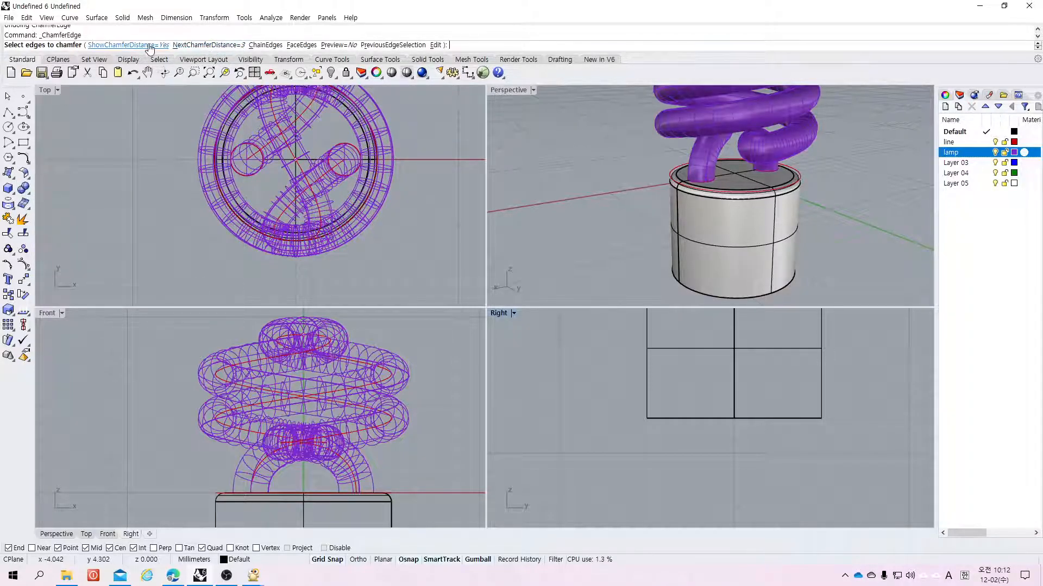
left_click(200, 46)
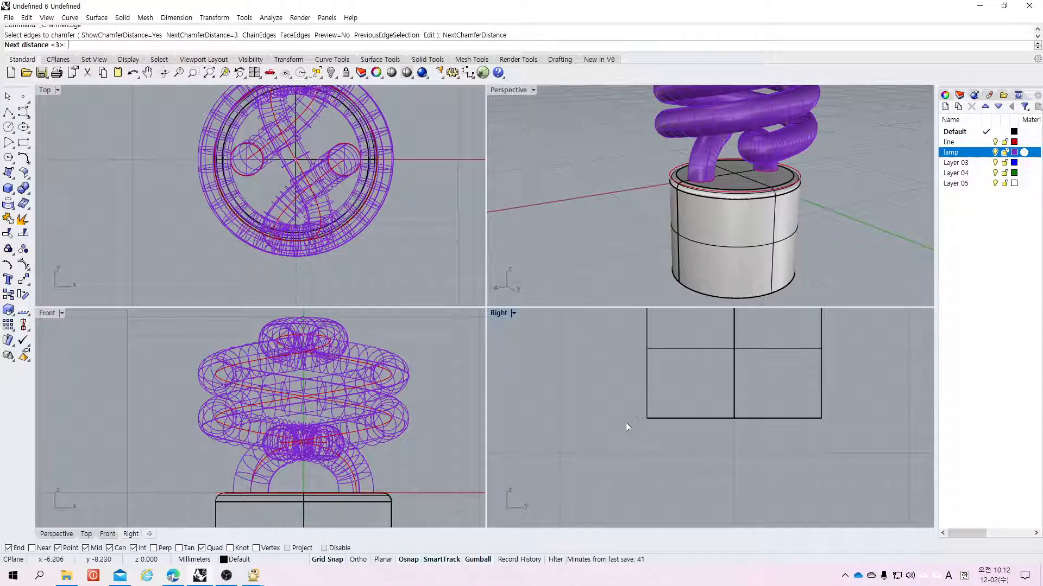
type("2")
key("Return")
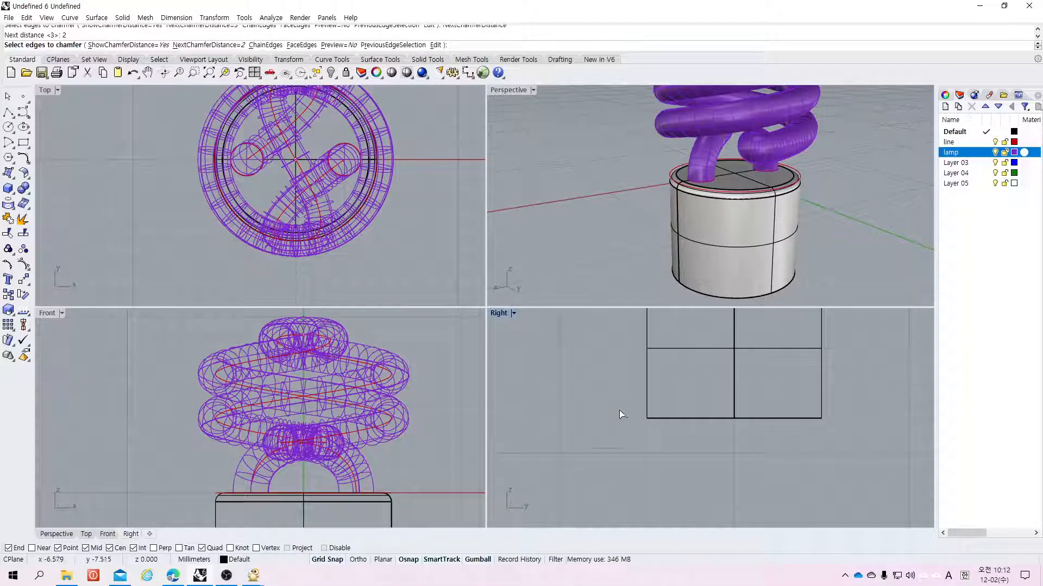
left_click(717, 299)
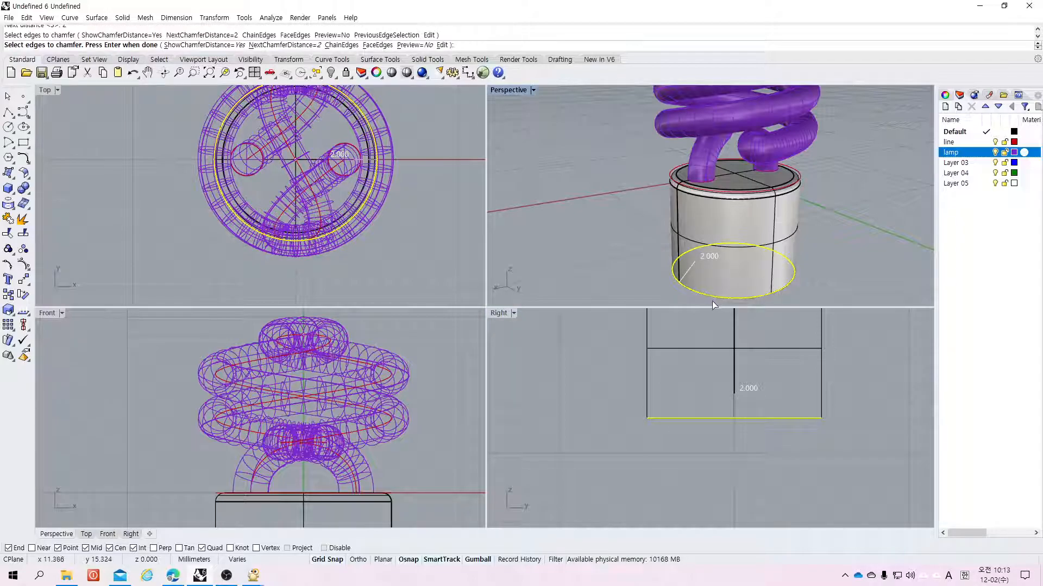
key("Return")
key("Return")
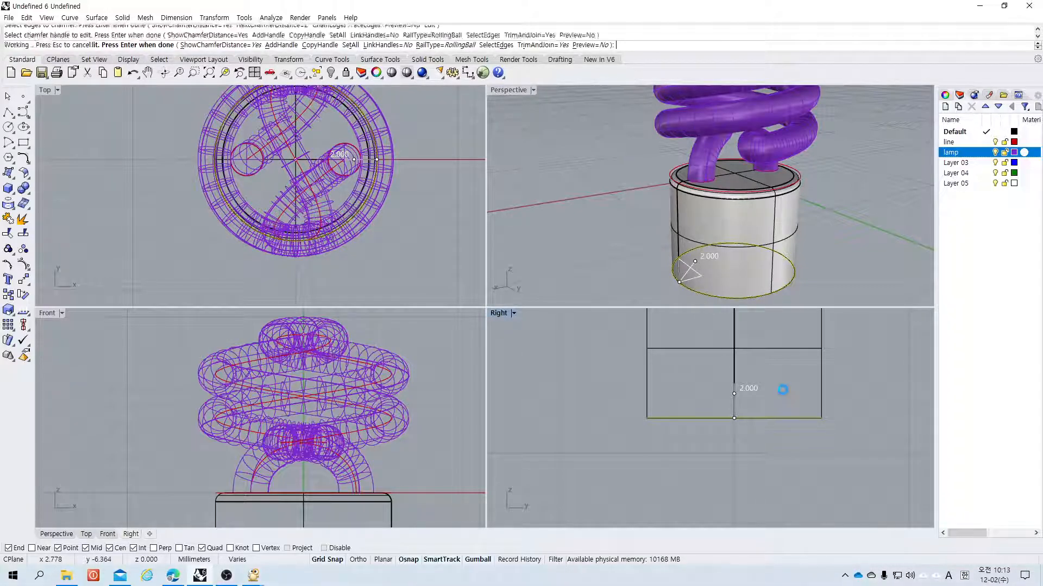
scroll(646, 389, "up", 2)
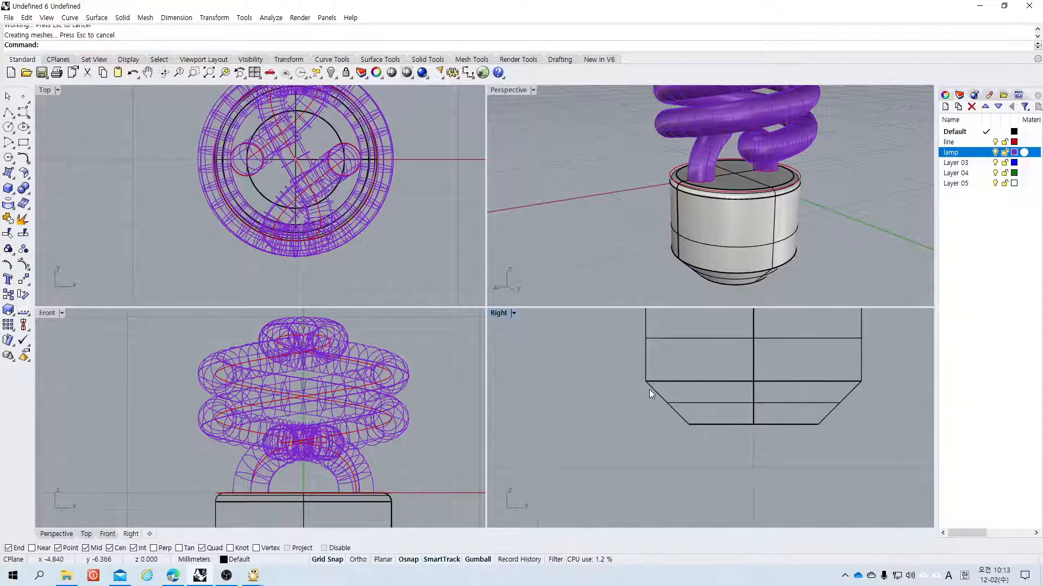
key("ctrl+z")
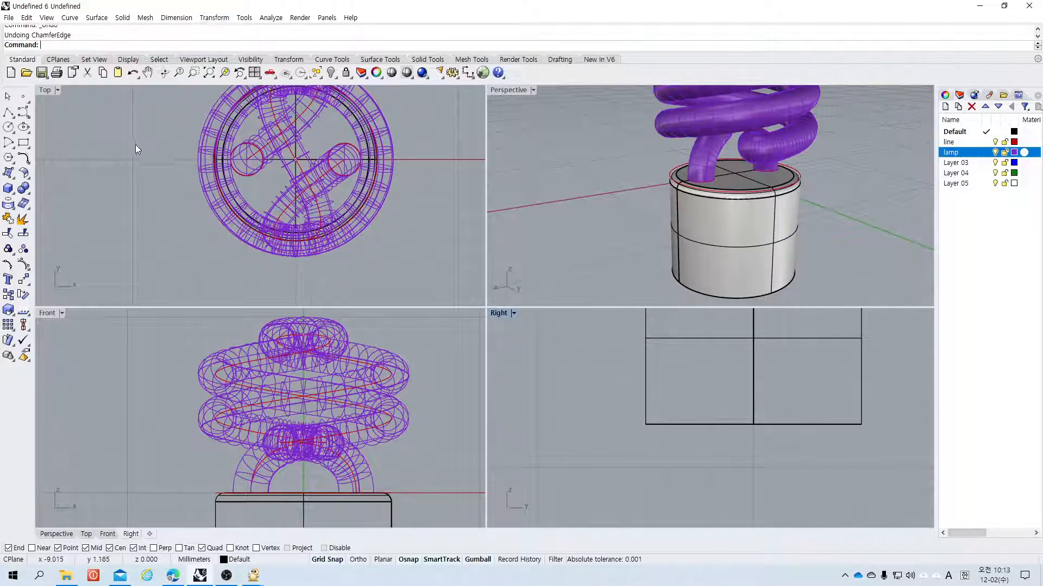
Step: Chamfer the bottom edge of the base with a 2 mm distance
key("Return")
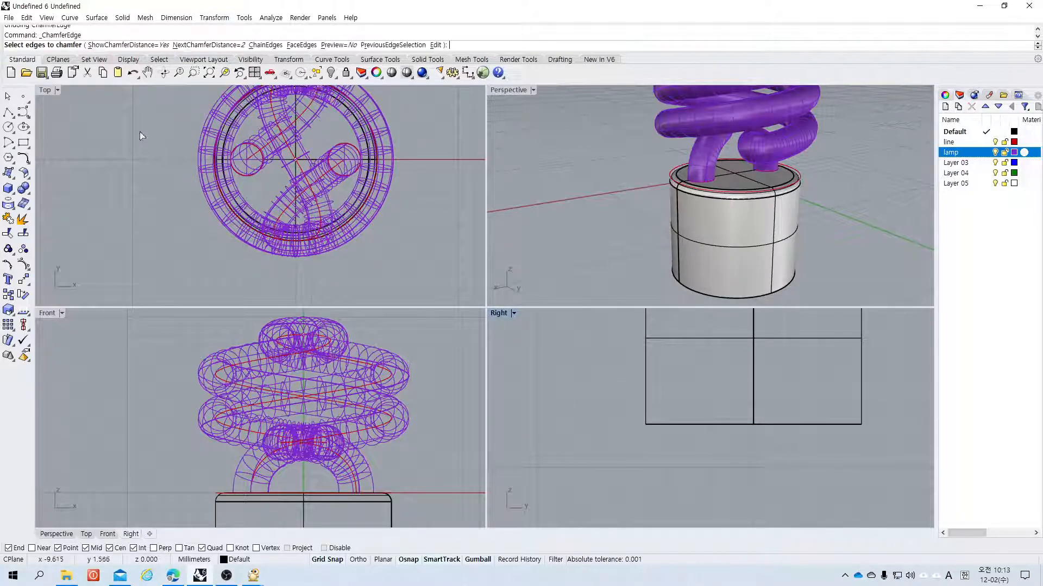
left_click(204, 45)
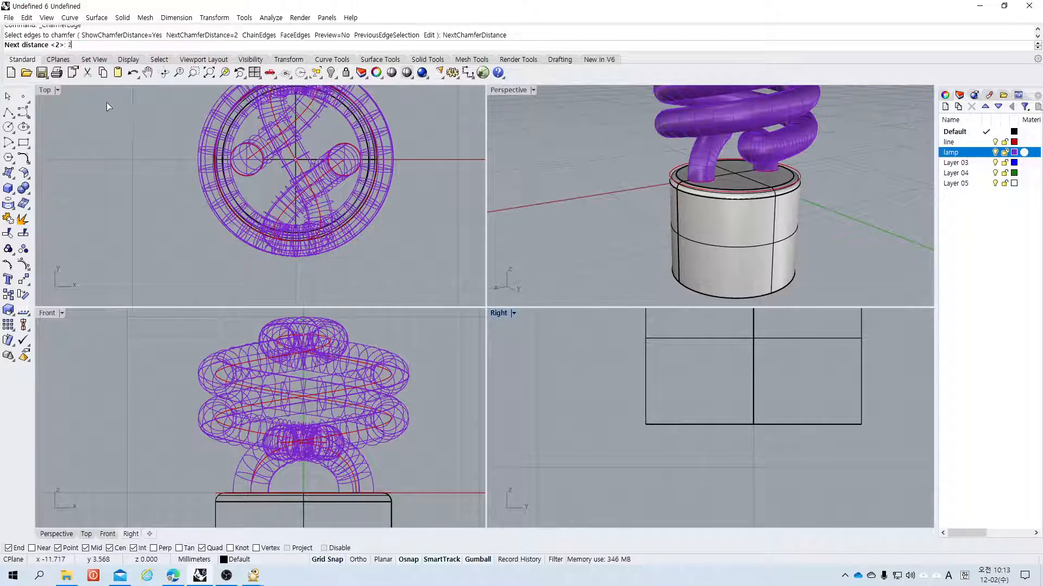
key("Return")
left_click(693, 425)
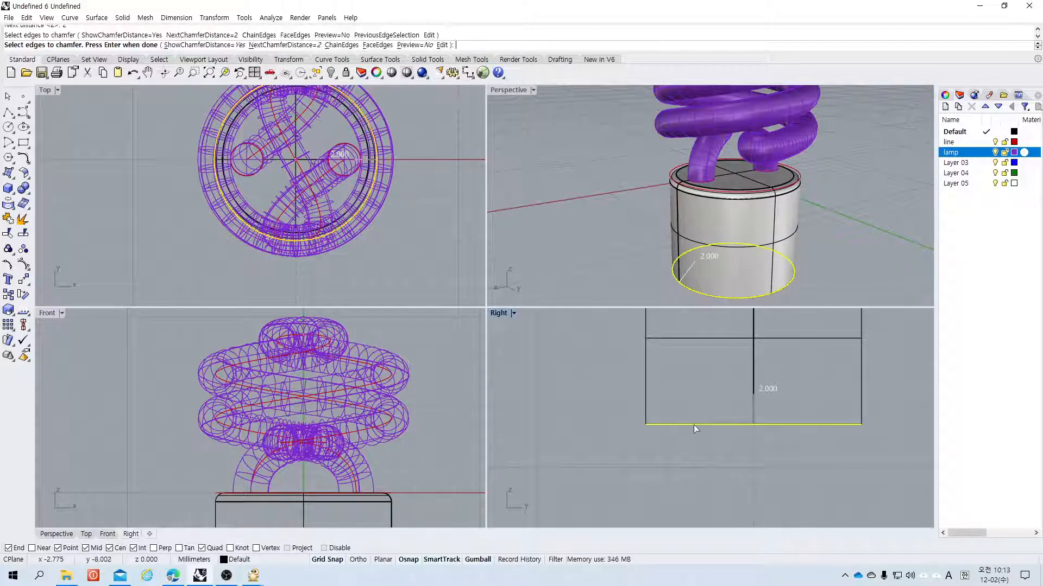
key("Return")
key("Return")
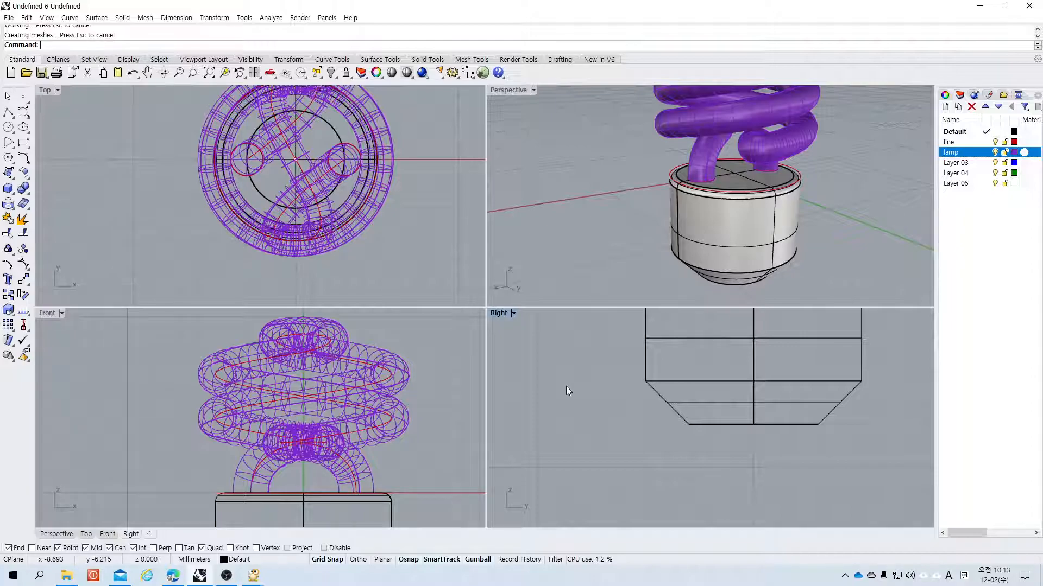
Step: Draw two short polylines beside the base in the maximized Right view, then select and delete them
double_click(496, 314)
scroll(116, 207, "down", 2)
scroll(116, 211, "up", 3)
left_click(8, 112)
left_click(229, 254)
left_click(229, 386)
key("Return")
key("Return")
left_click(230, 254)
left_click(364, 254)
key("Return")
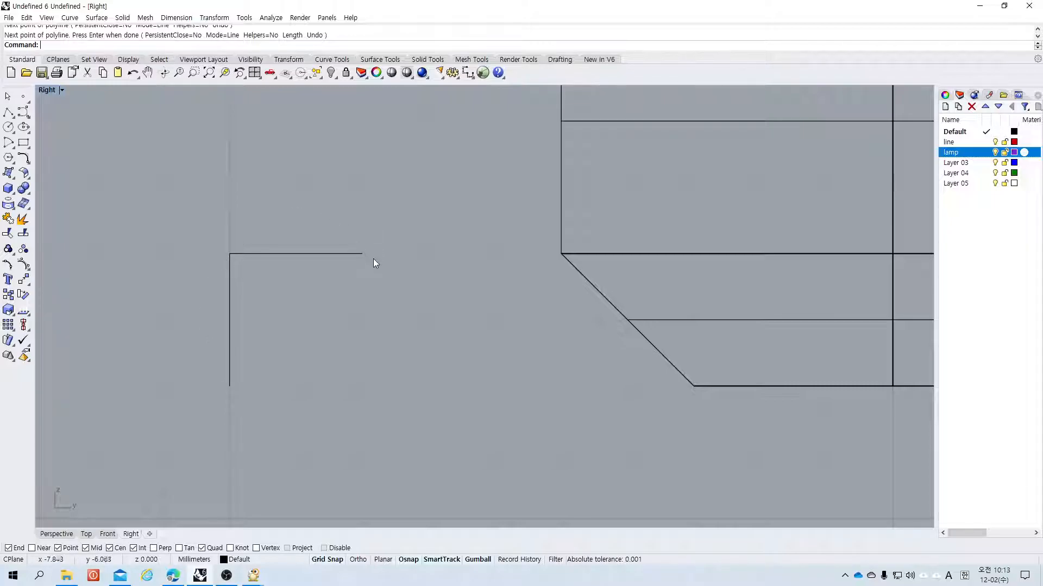
left_click_drag(399, 184, 135, 458)
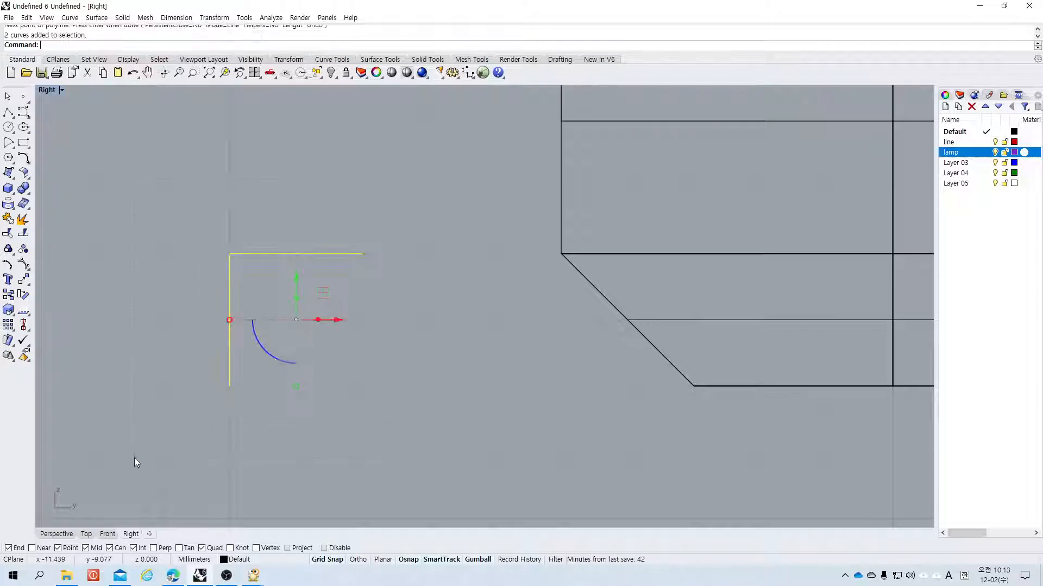
key("Delete")
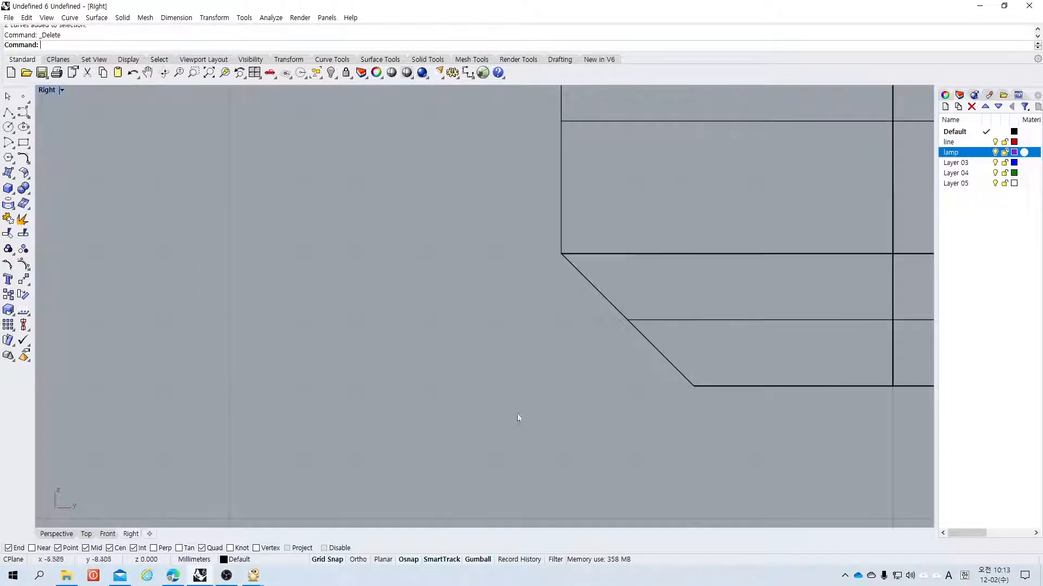
Step: Fillet the edge where the base's cylinder meets its bottom chamfer with the 0.5 radius
scroll(542, 430, "down", 4)
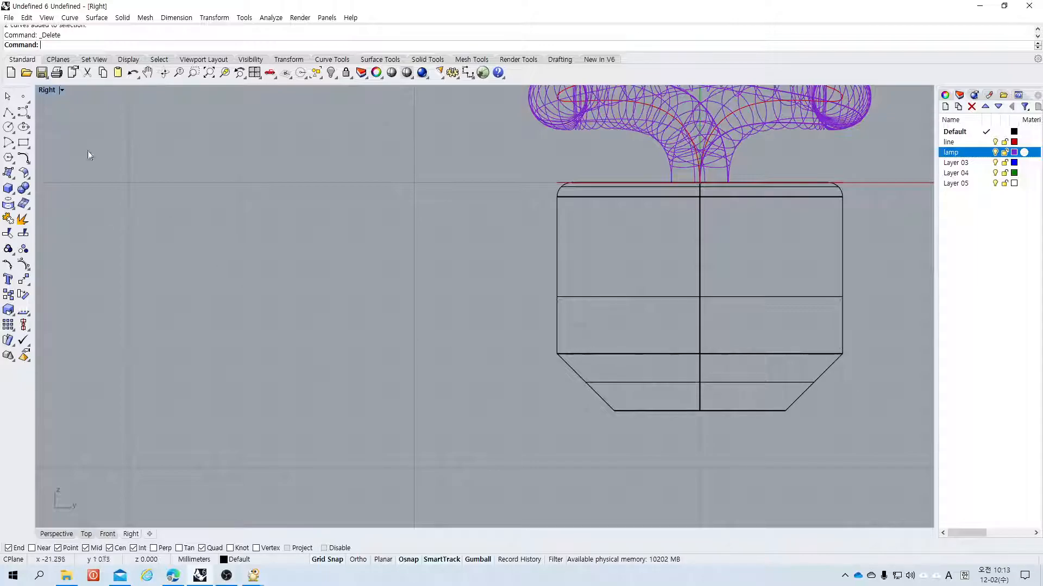
left_click(24, 190)
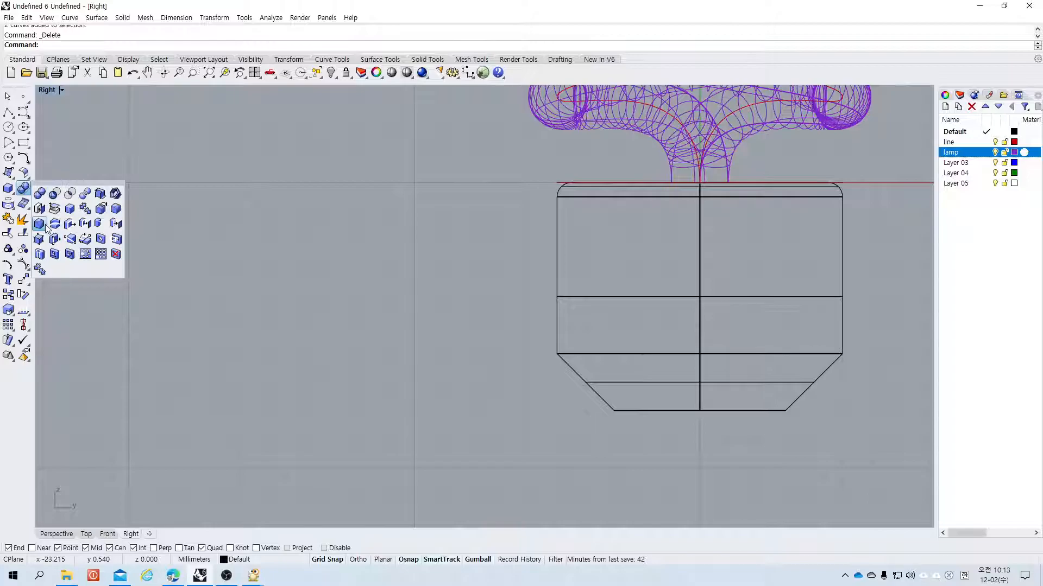
left_click(101, 209)
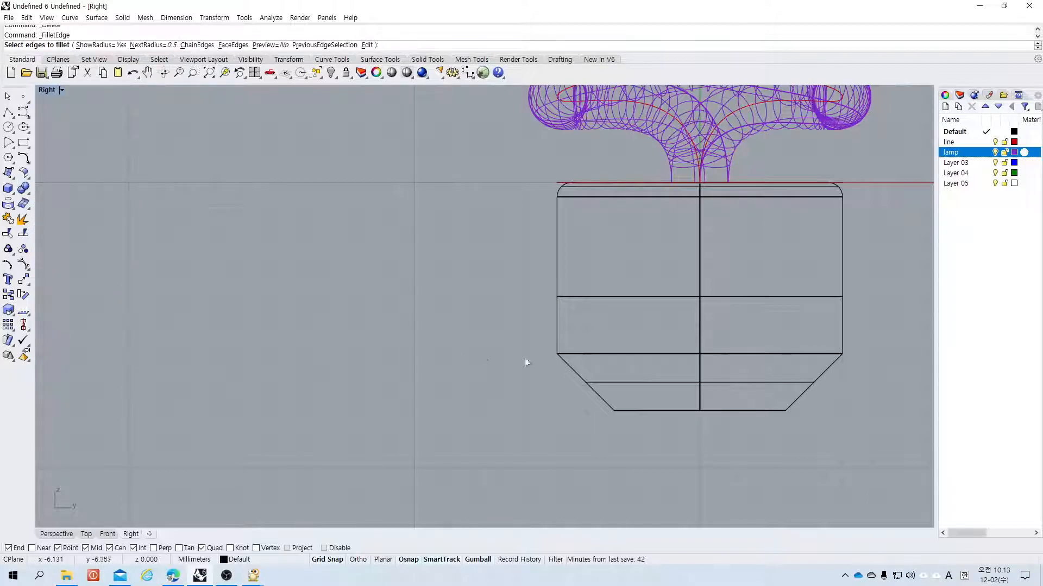
left_click(576, 354)
key("Return")
key("Return")
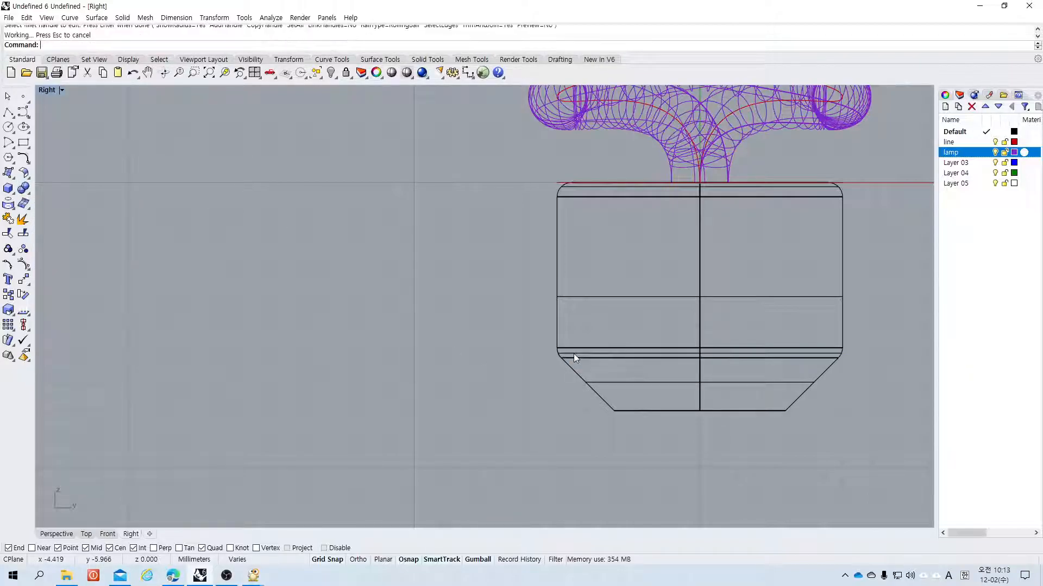
Step: Examine the filleted base in the Right view, the four-viewport layout and the maximized Perspective view
scroll(383, 356, "up", 5)
scroll(382, 360, "down", 5)
scroll(735, 324, "up", 3)
scroll(737, 326, "down", 4)
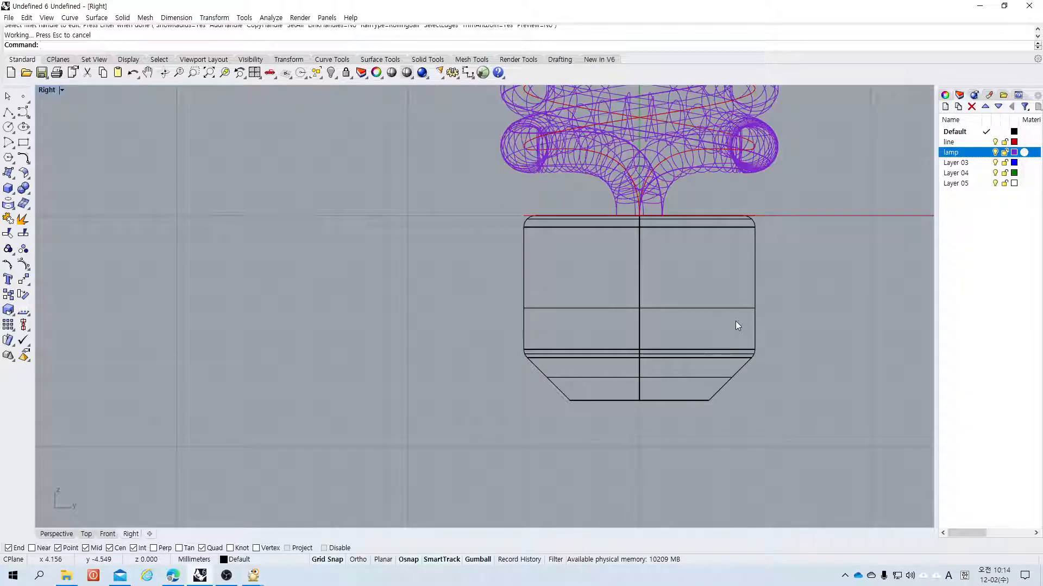
scroll(737, 326, "up", 2)
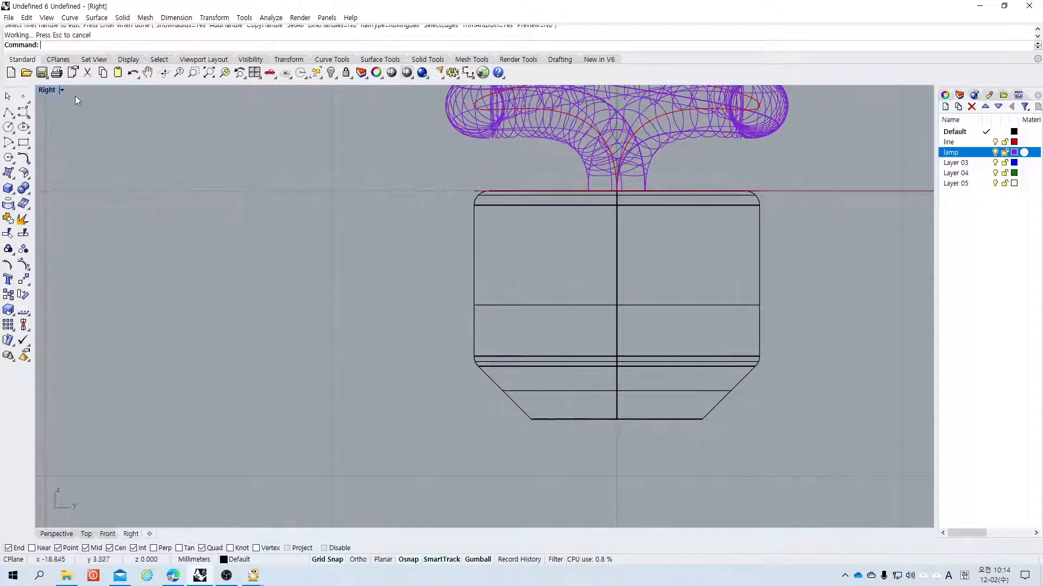
double_click(48, 91)
scroll(637, 210, "up", 2)
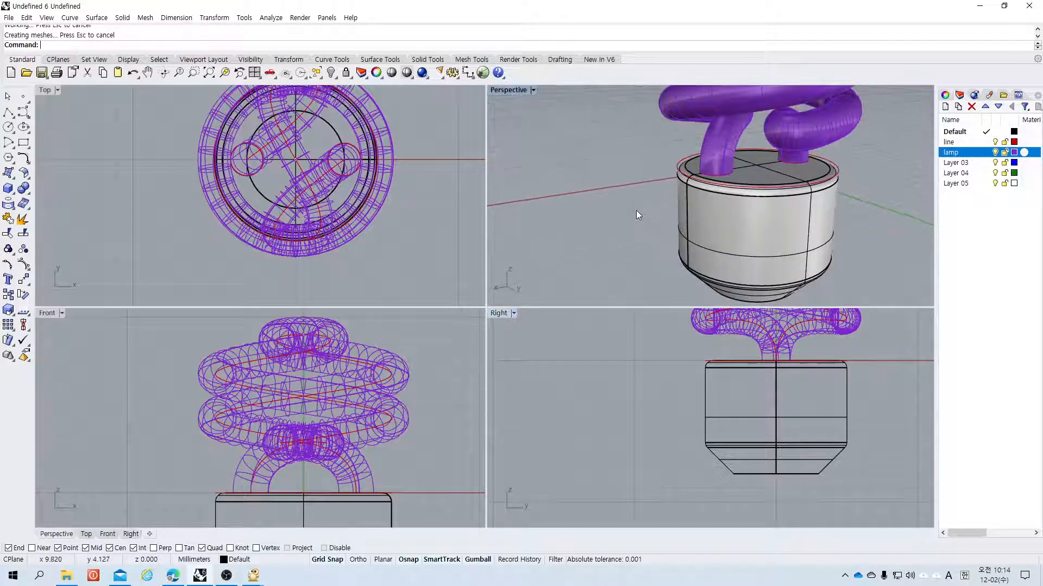
right_click_drag(634, 211, 632, 229, "shift")
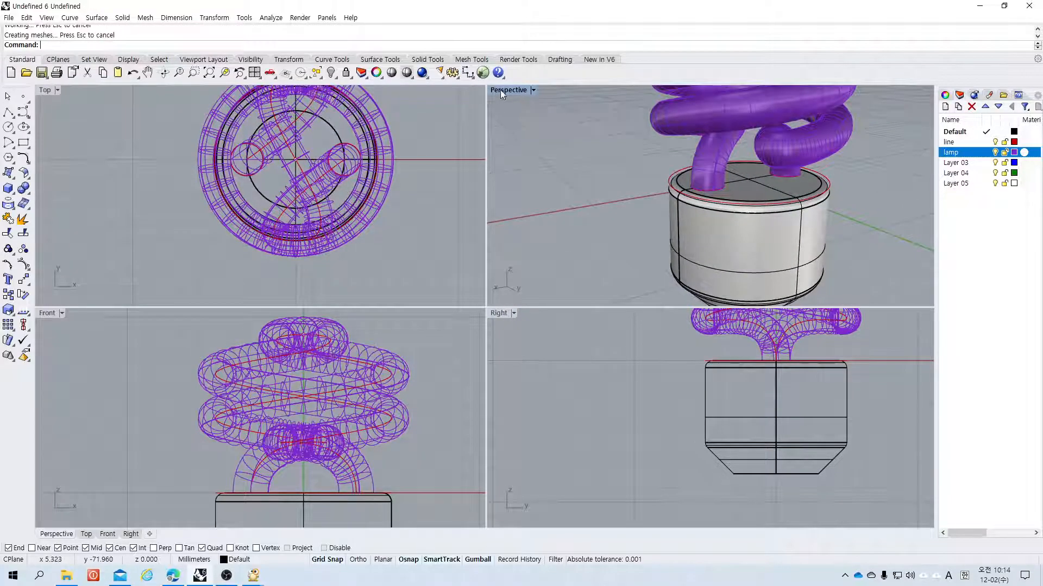
double_click(500, 91)
right_click_drag(546, 224, 485, 291)
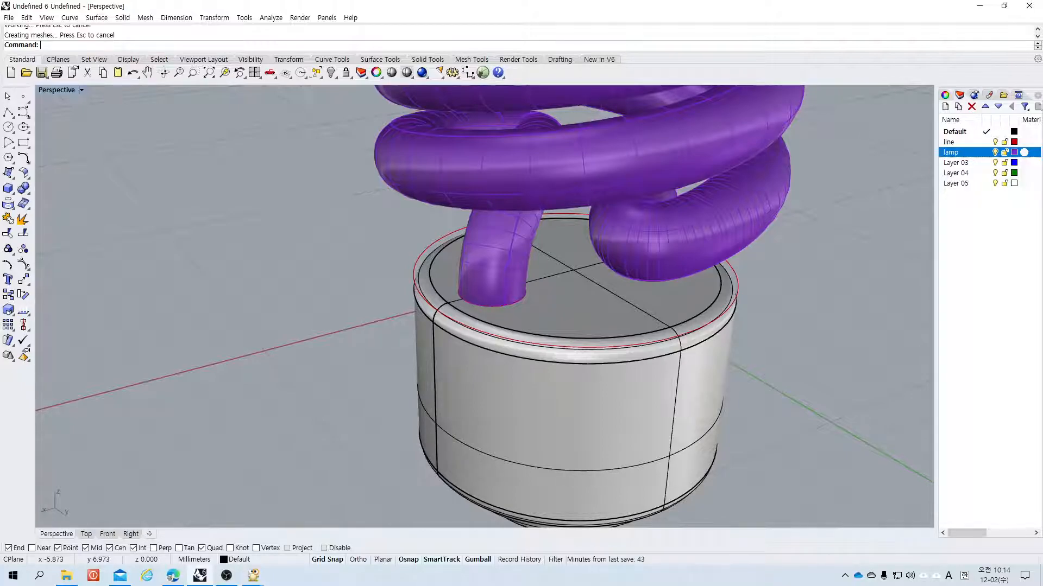
Step: Try to Boss the tube's end curve onto the base's top face, then undo the Boss
left_click(25, 191)
left_click(9, 190)
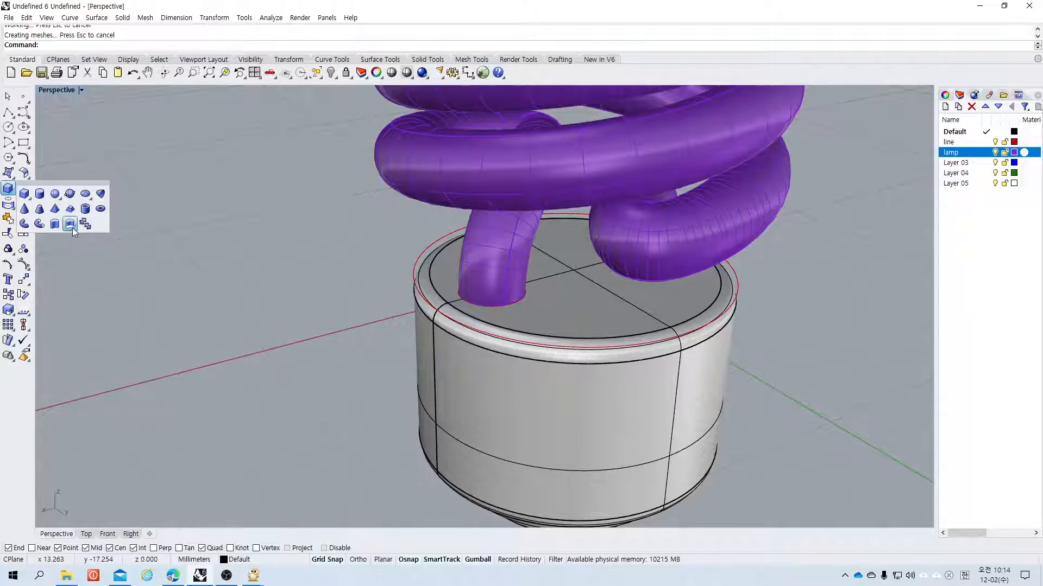
left_click(73, 227)
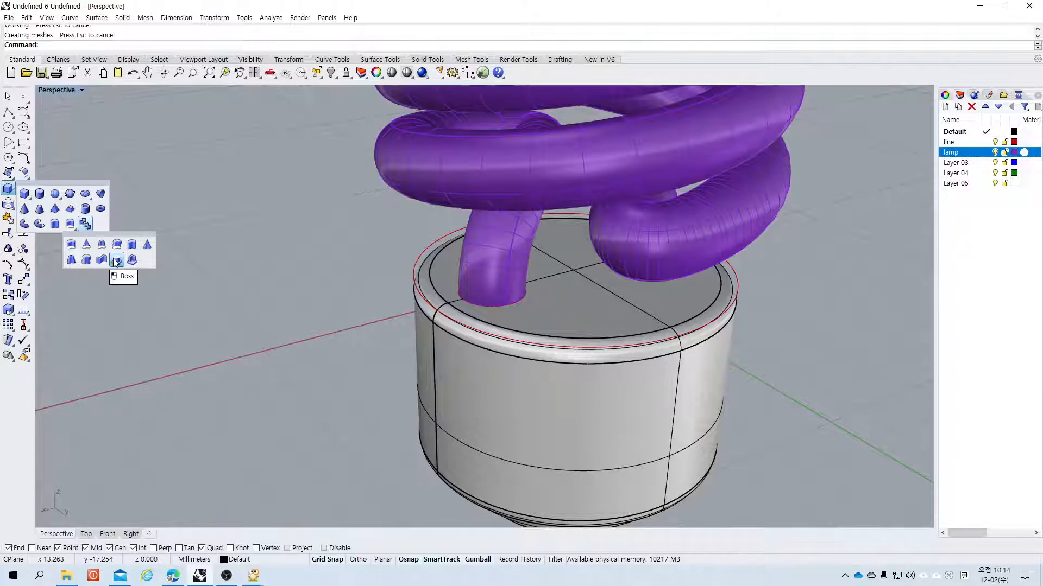
left_click(116, 261)
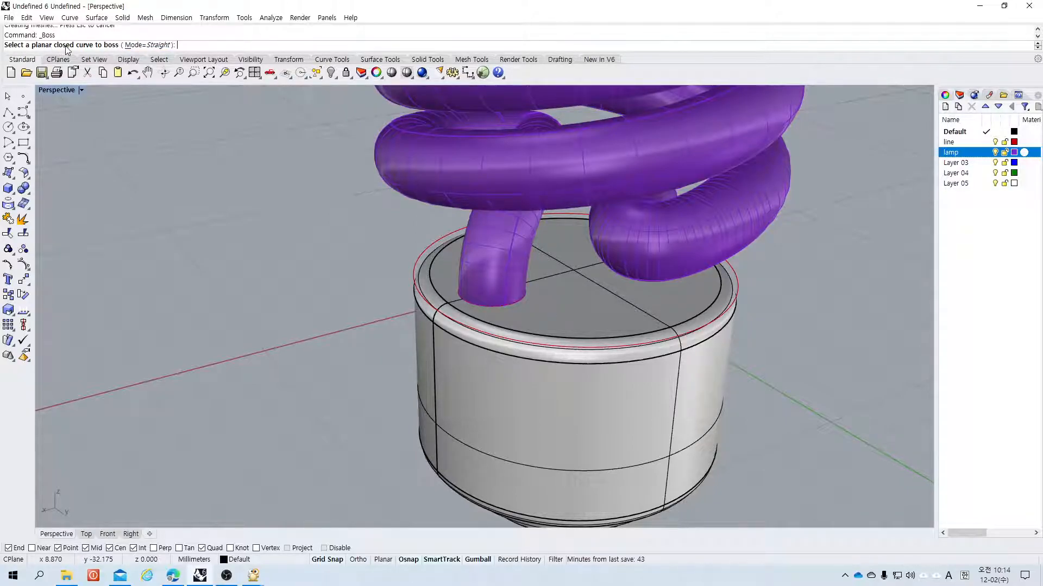
left_click(494, 304)
right_click(495, 305)
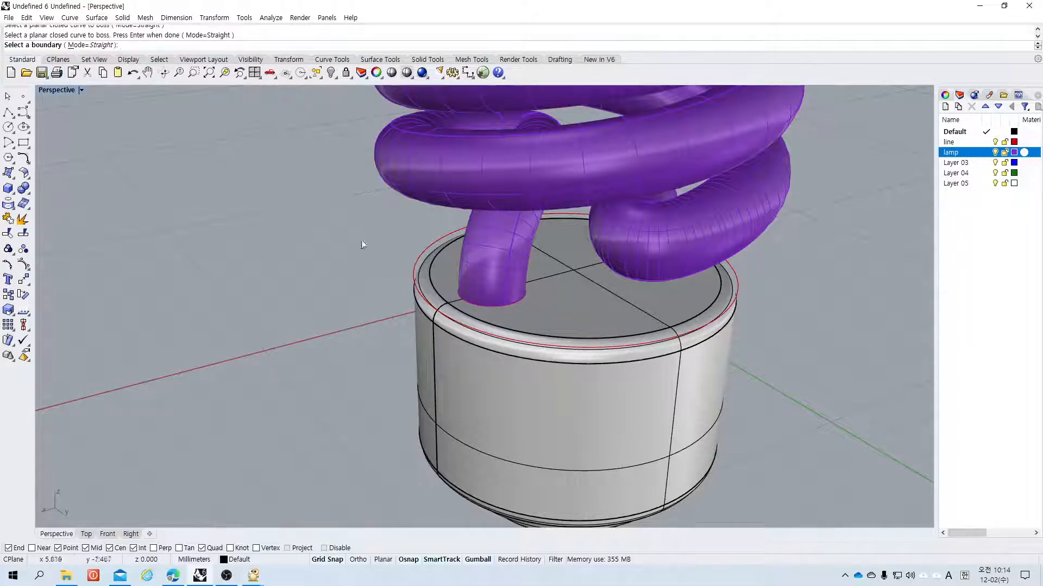
left_click(547, 283)
key("ctrl+z")
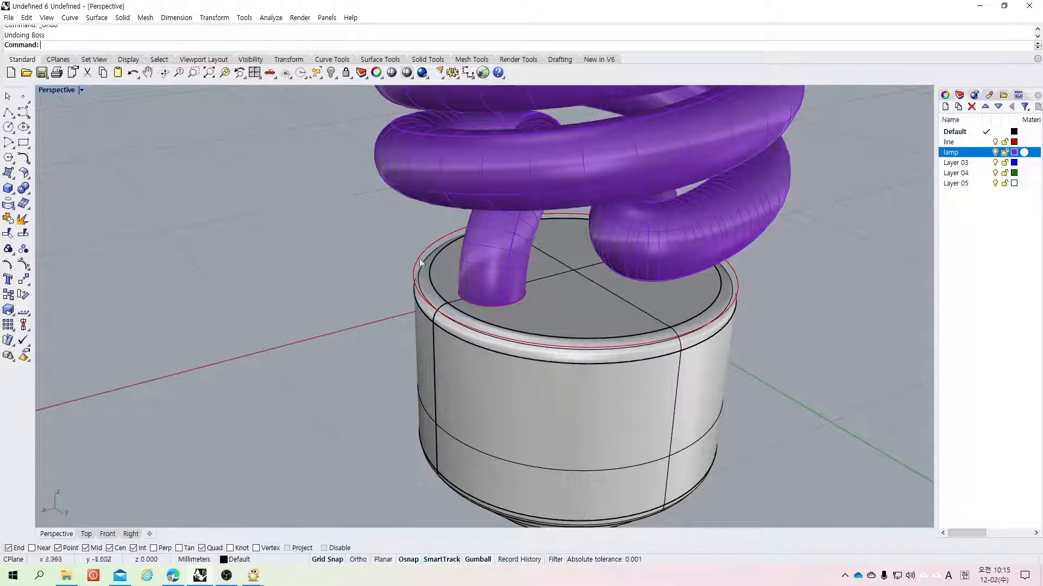
Step: Hide the lamp layer and start a circle centred at a helix curve's end on the base's top face
scroll(526, 303, "down", 2)
scroll(516, 300, "up", 4)
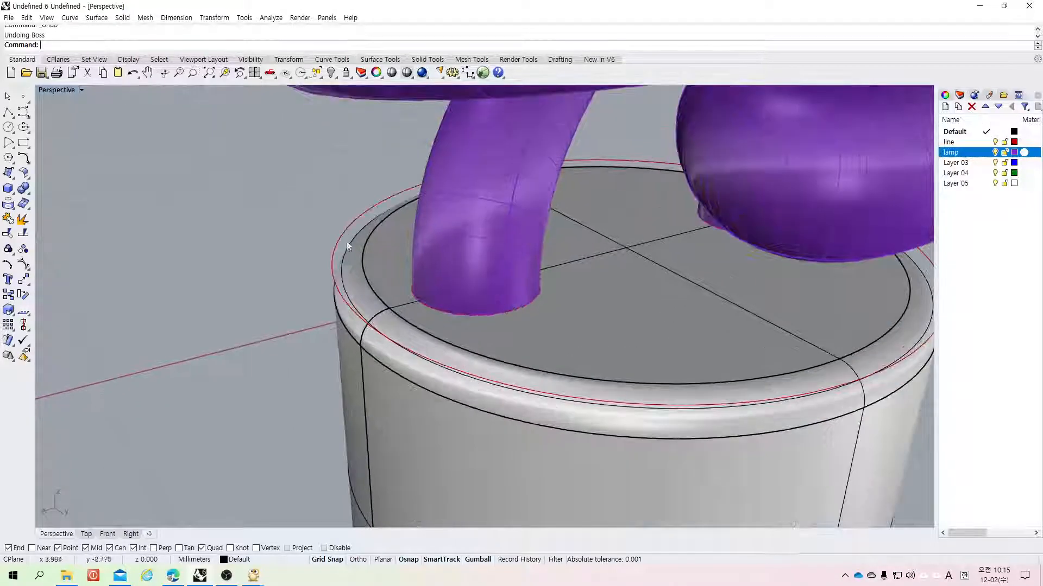
left_click(8, 127)
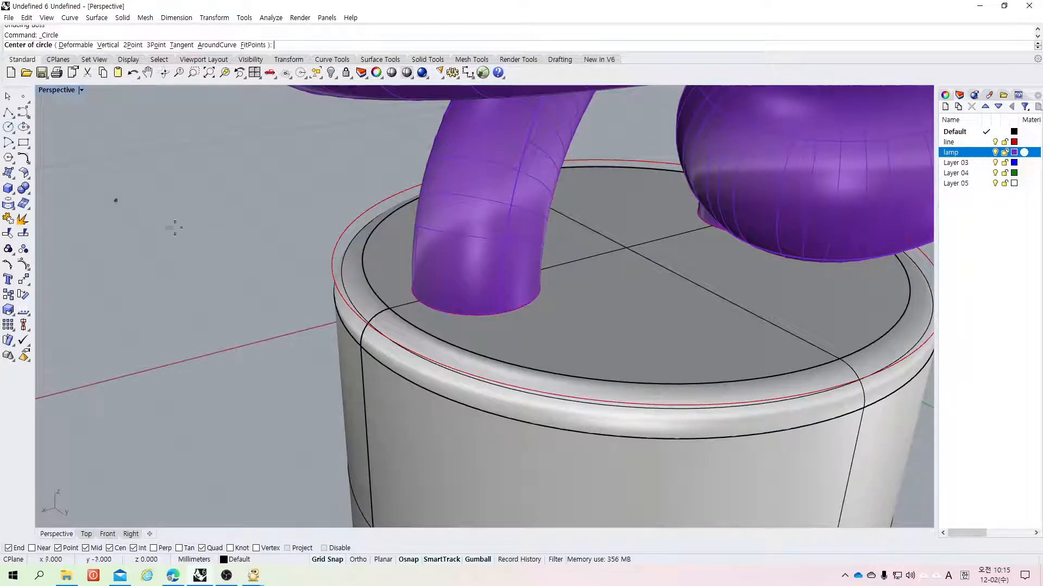
left_click(995, 152)
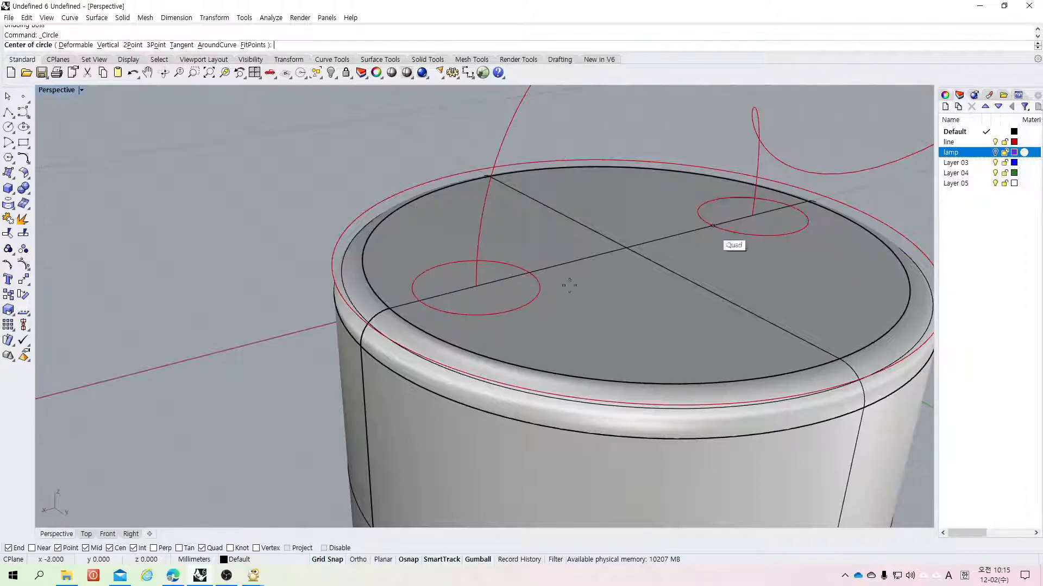
left_click(476, 286)
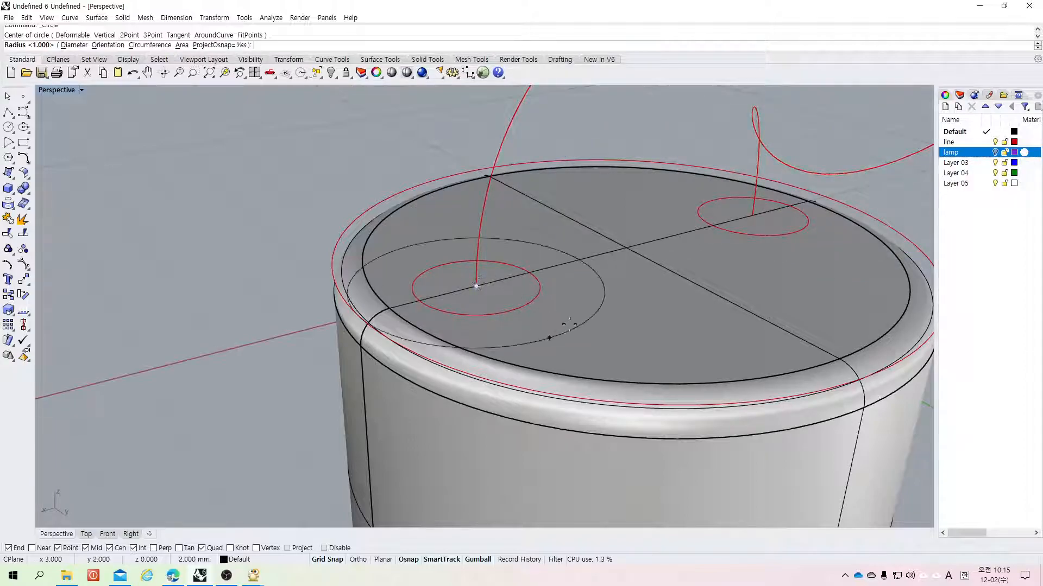
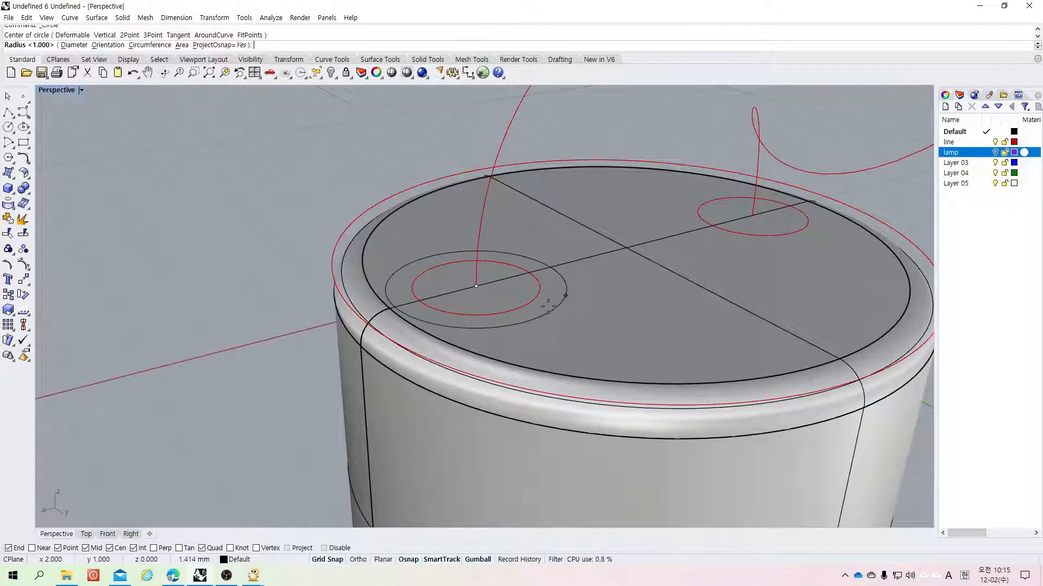
Step: Draw a circle of radius 11.2 at the helix end, then undo it
type("11.2")
key("Return")
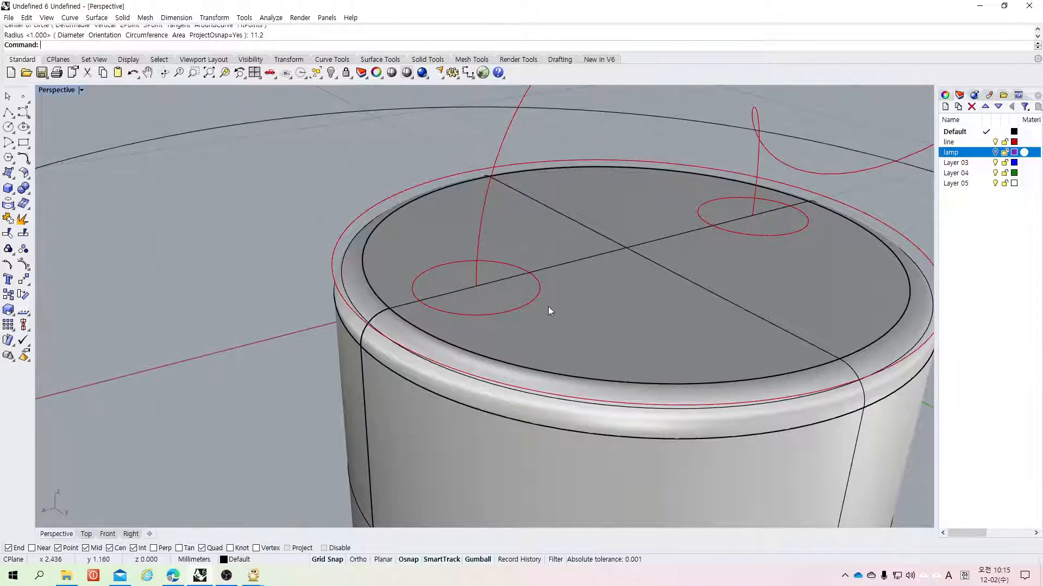
key("ctrl+z")
Step: Draw a circle of radius 1.2 centred at the helix curve's end on the base's top face
right_click(375, 152)
left_click(995, 152)
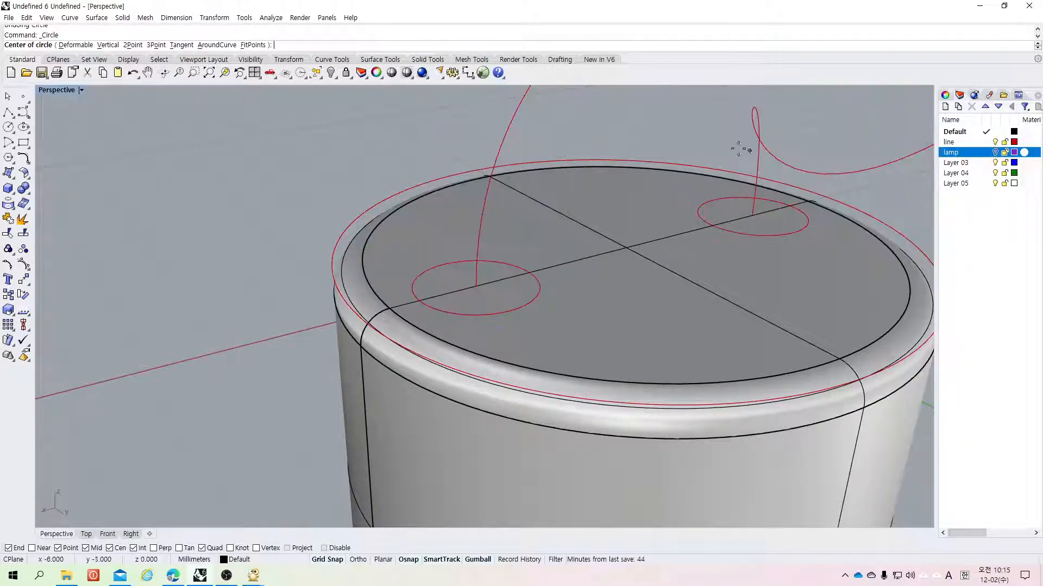
left_click(503, 279)
left_click(8, 126)
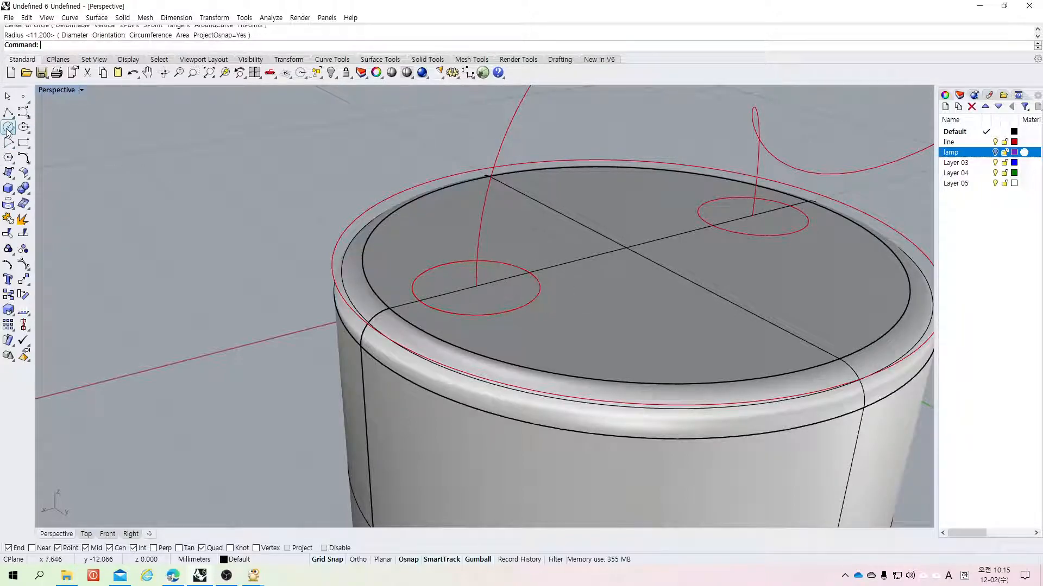
left_click(475, 286)
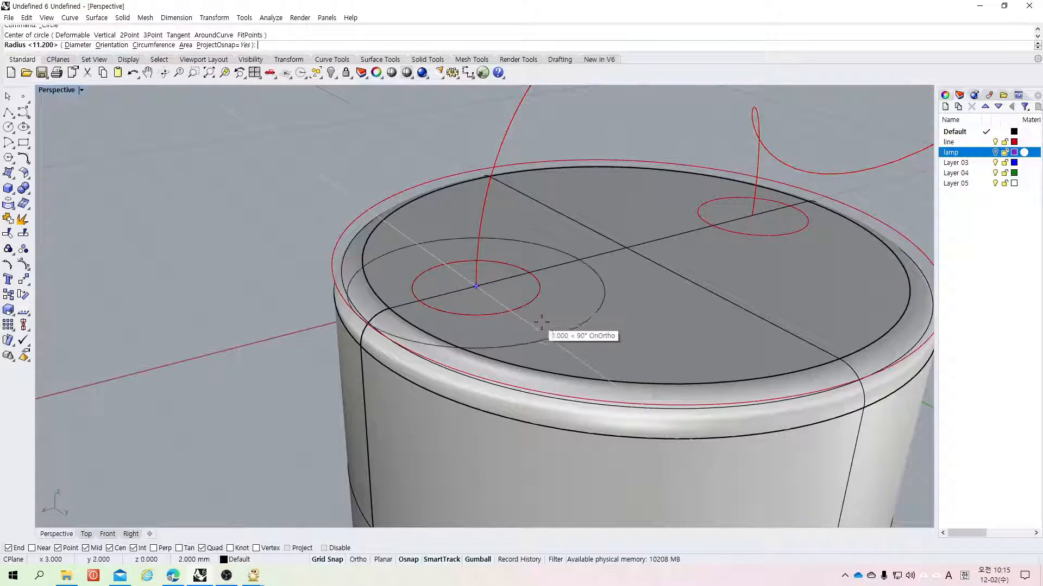
type("1.2")
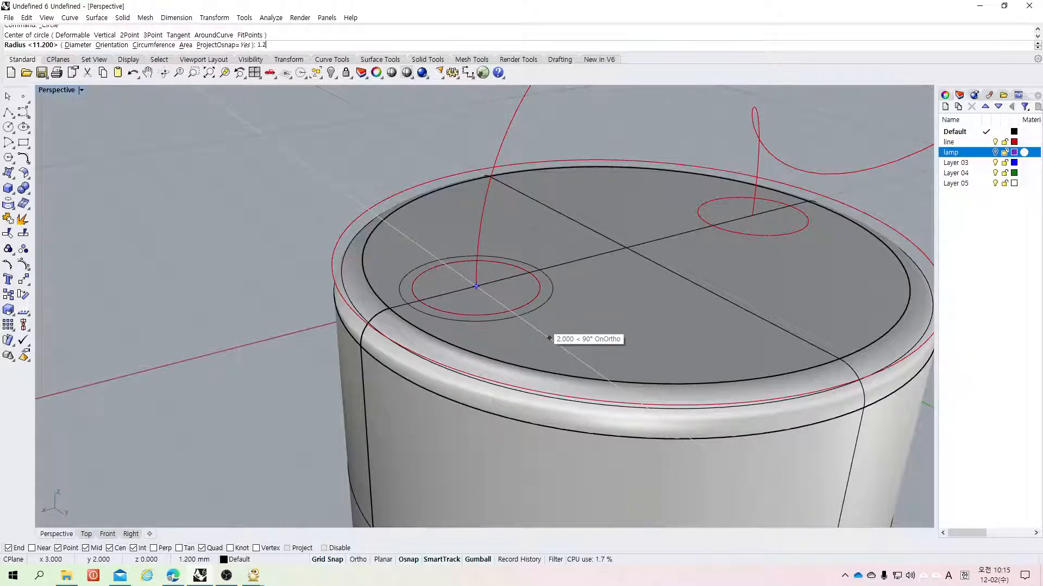
key("Return")
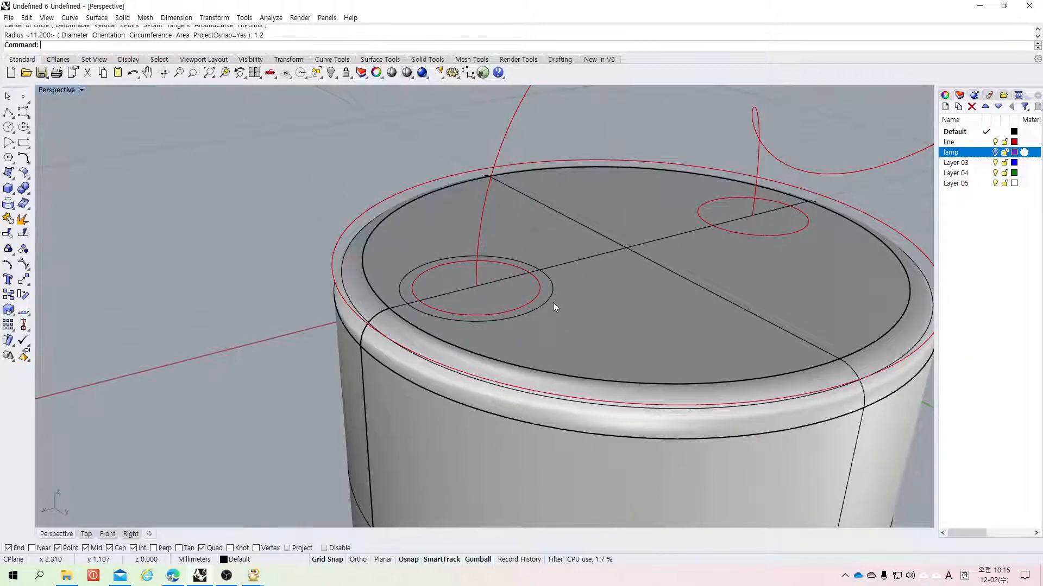
Step: Move the 1.2 circle up 0.5 along its vertical axis with the gumball
left_click(545, 304)
left_click(611, 333)
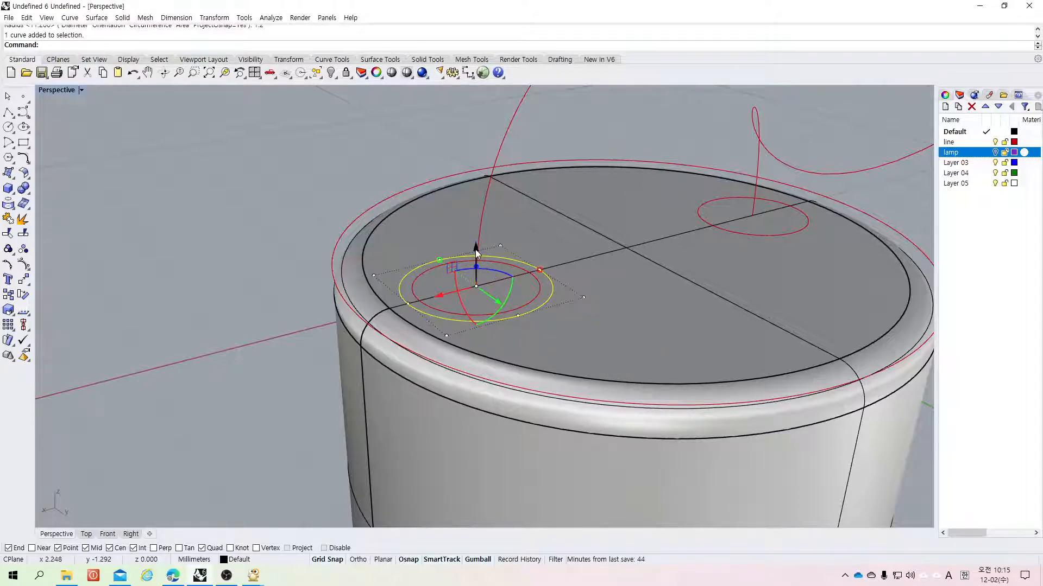
key("Escape")
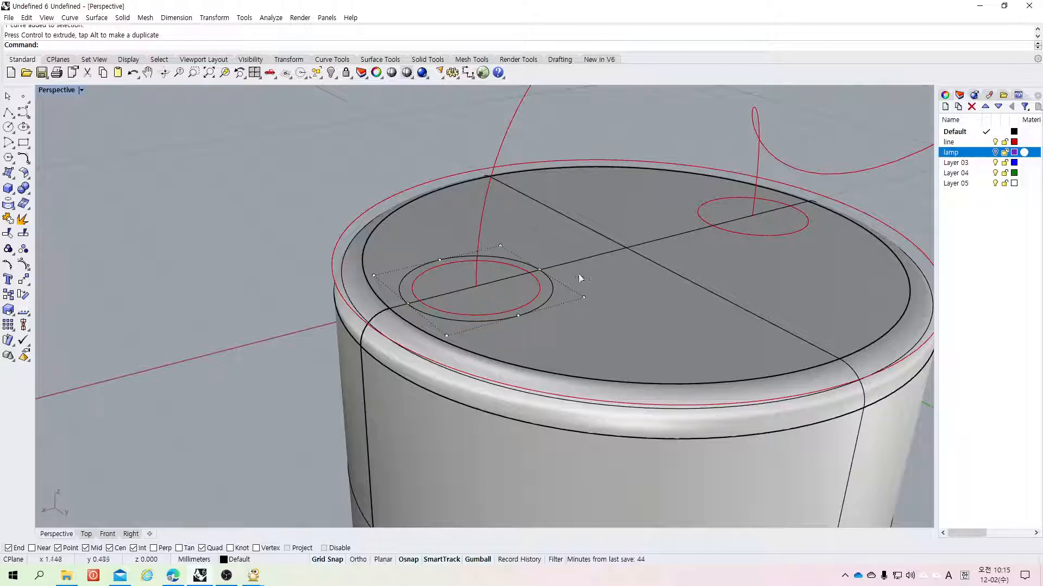
left_click(551, 292)
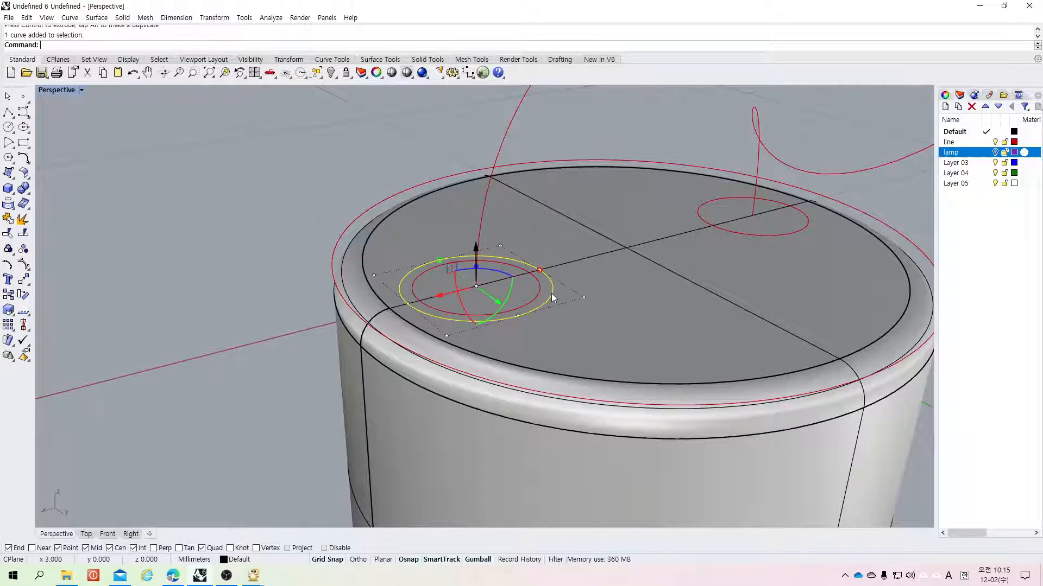
left_click(475, 258)
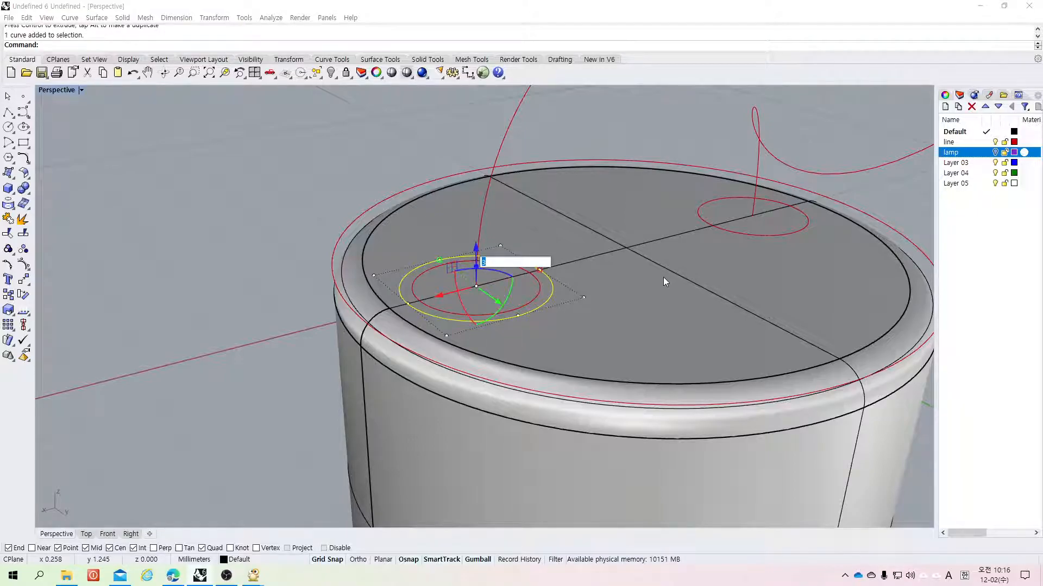
type("0.5")
key("Return")
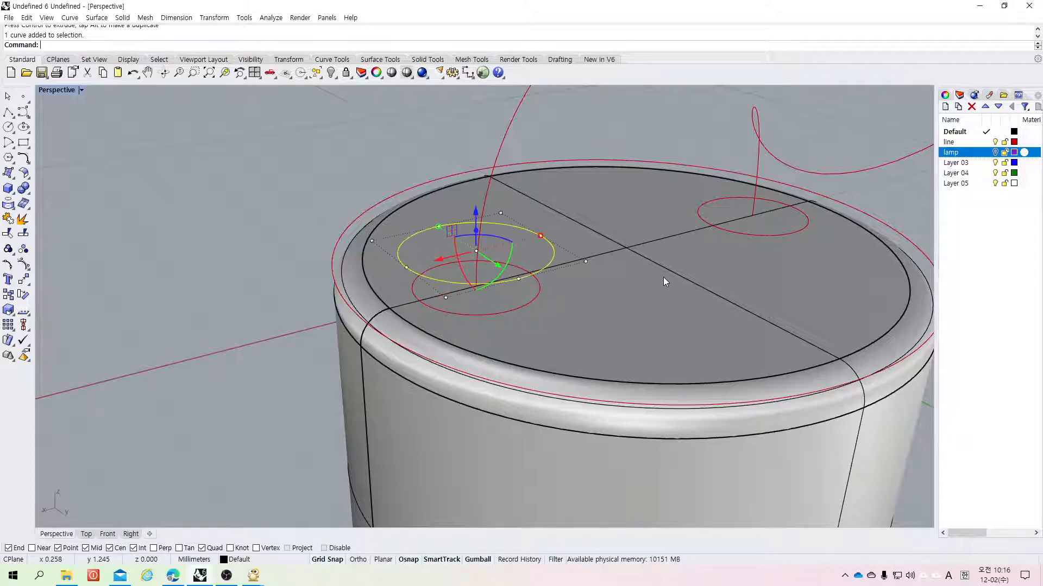
key("Escape")
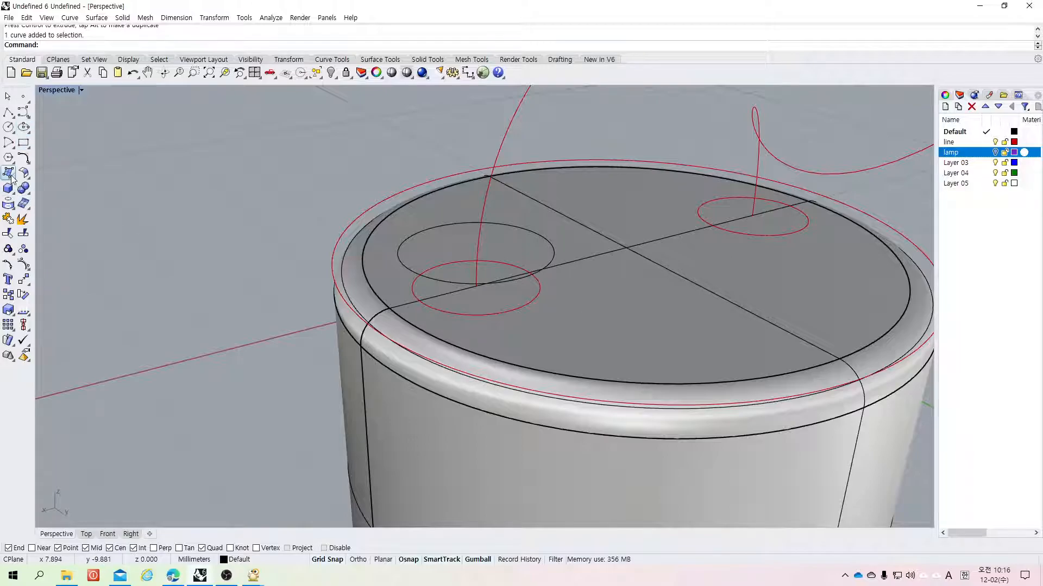
Step: Try a Rib from the raised circle against the base's top face, then undo it
mouse_move(25, 191)
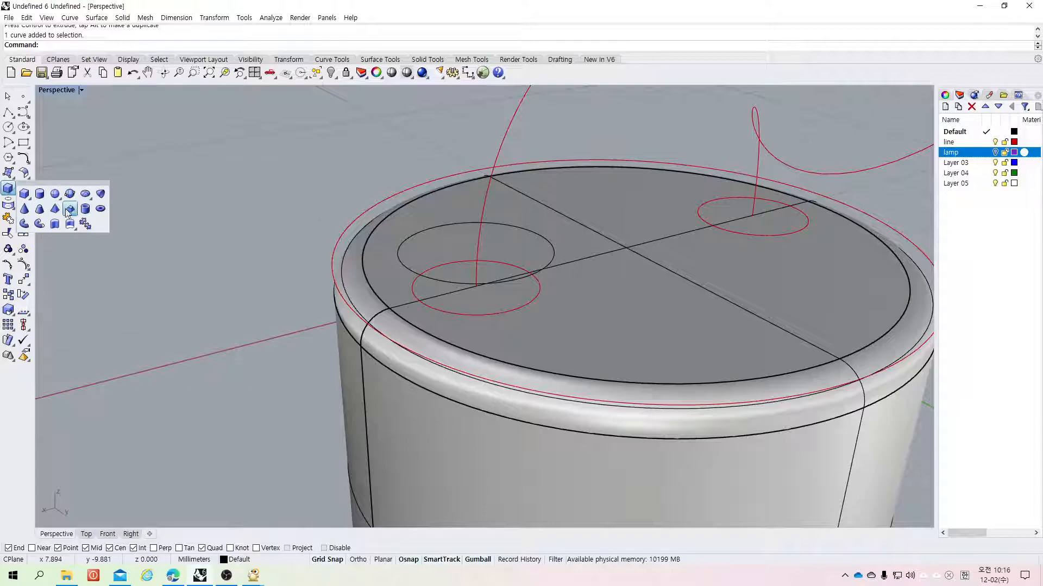
mouse_move(71, 226)
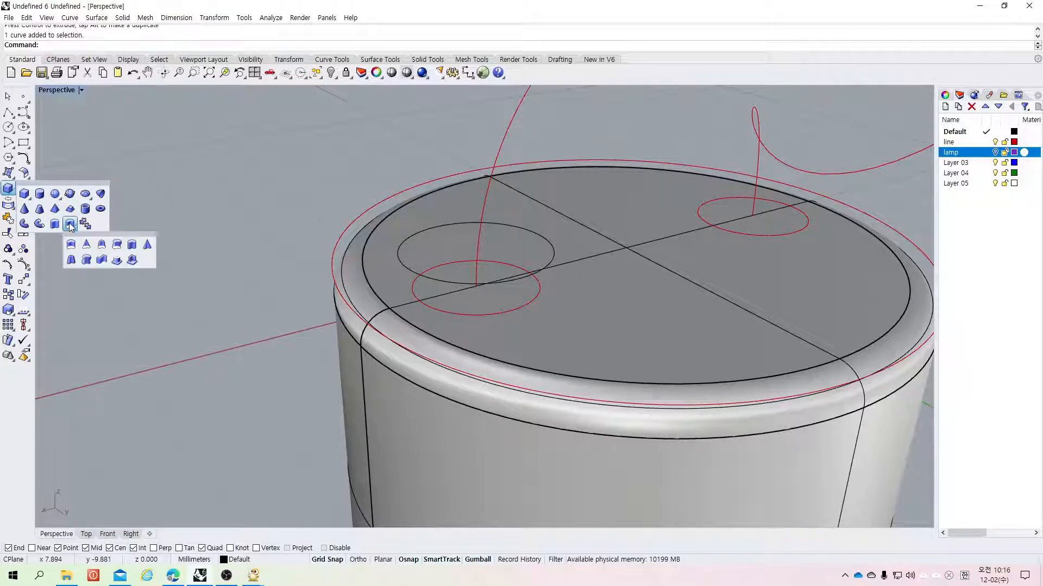
left_click(132, 261)
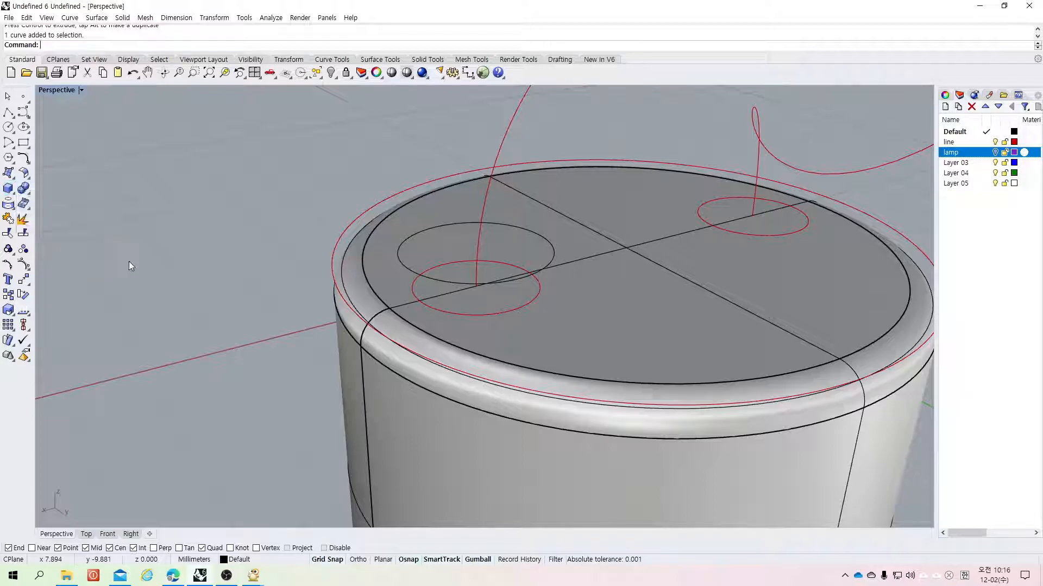
left_click(550, 263)
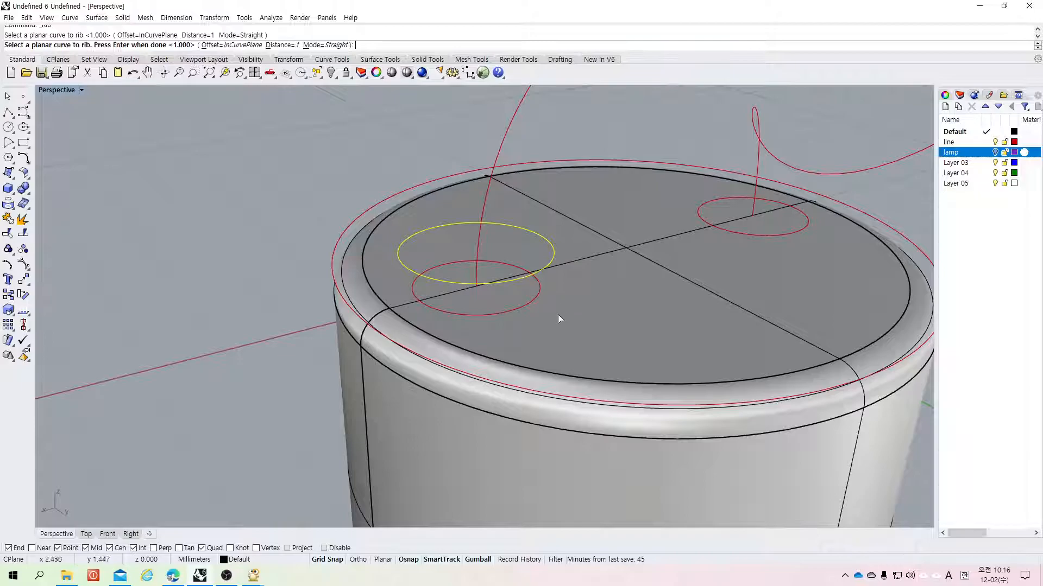
key("Return")
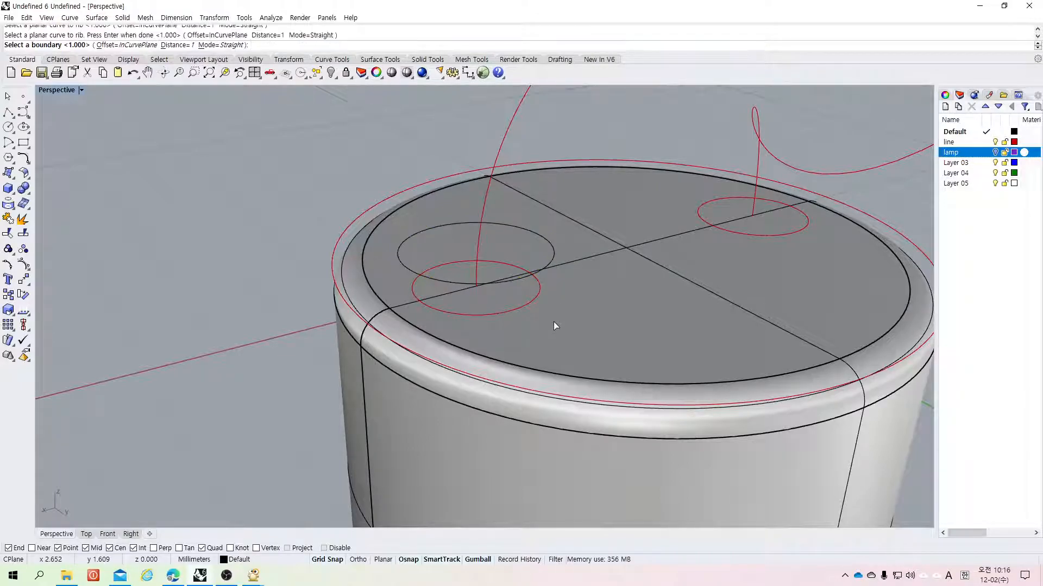
left_click(543, 326)
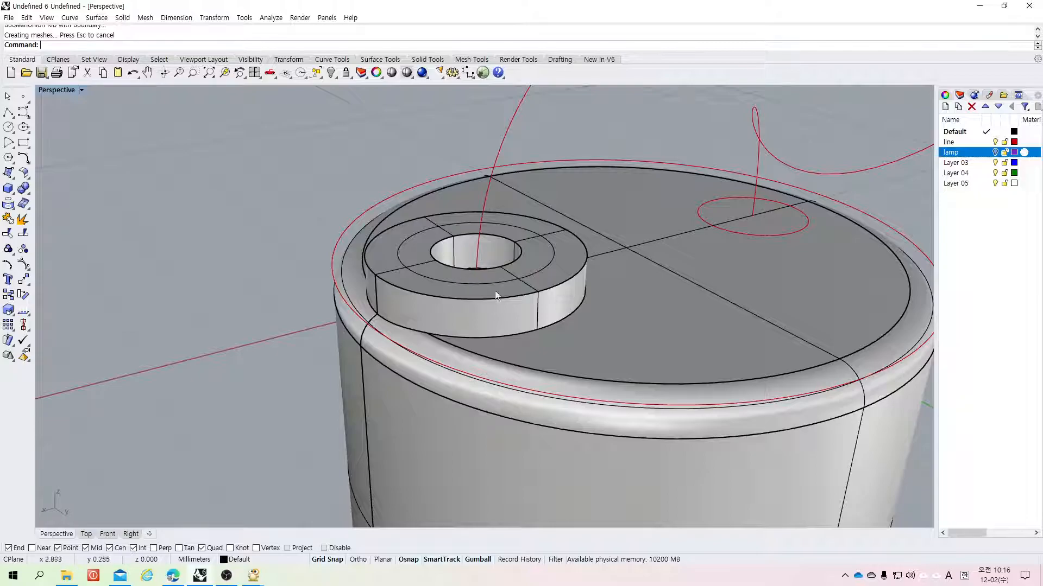
key("ctrl+z")
Step: Create a Rib from the raised circle against the base's top face with a distance of 0.1
left_click(166, 114)
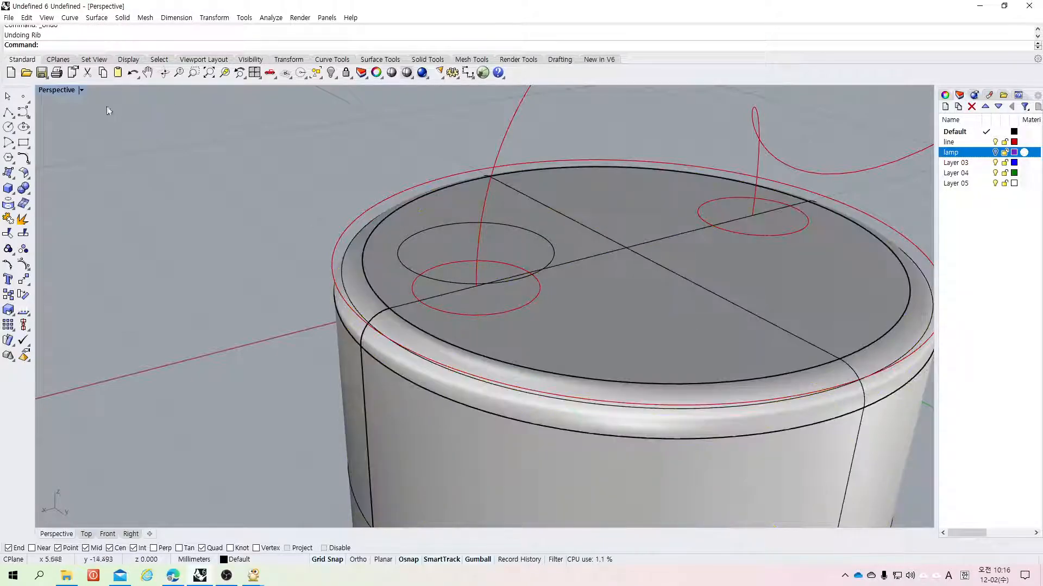
left_click(30, 187)
left_click(13, 193)
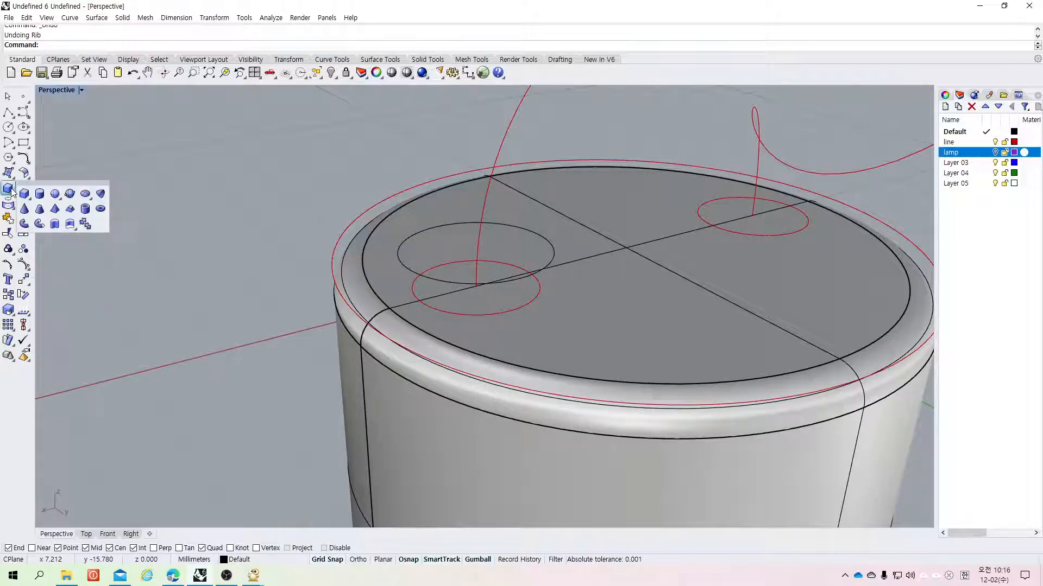
left_click(70, 224)
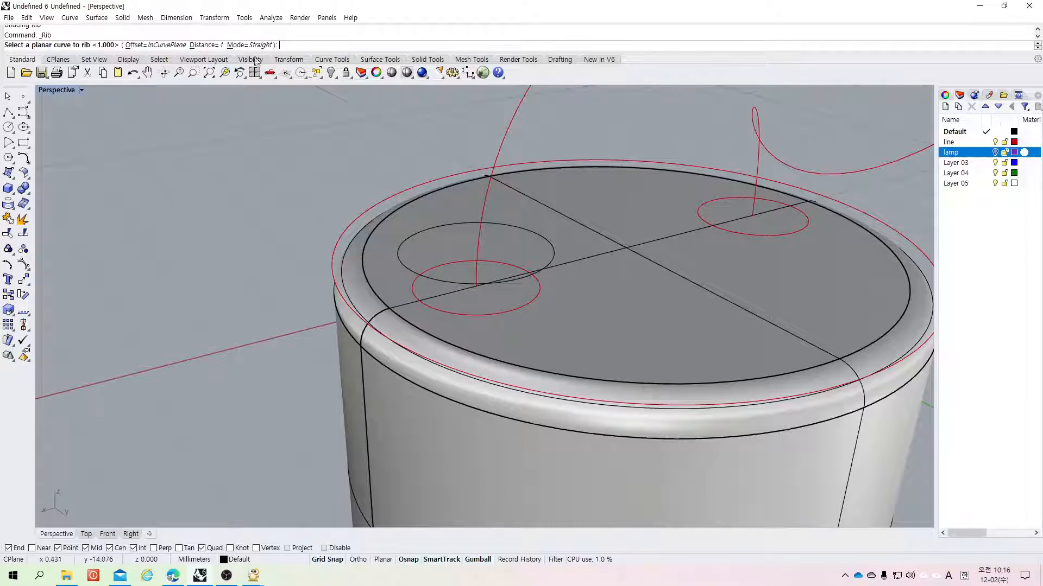
type("0.1")
key("Return")
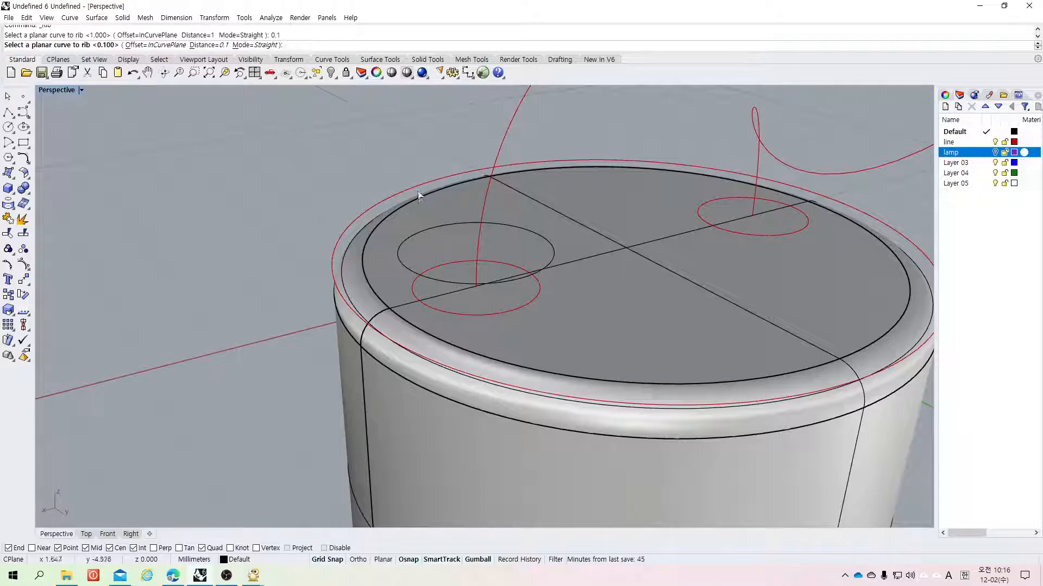
left_click(421, 232)
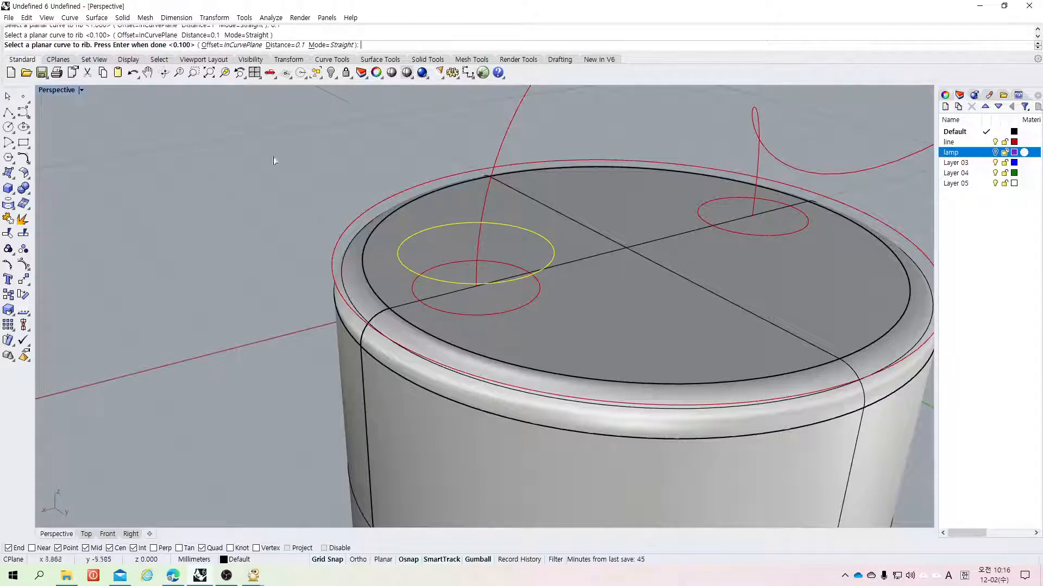
key("Return")
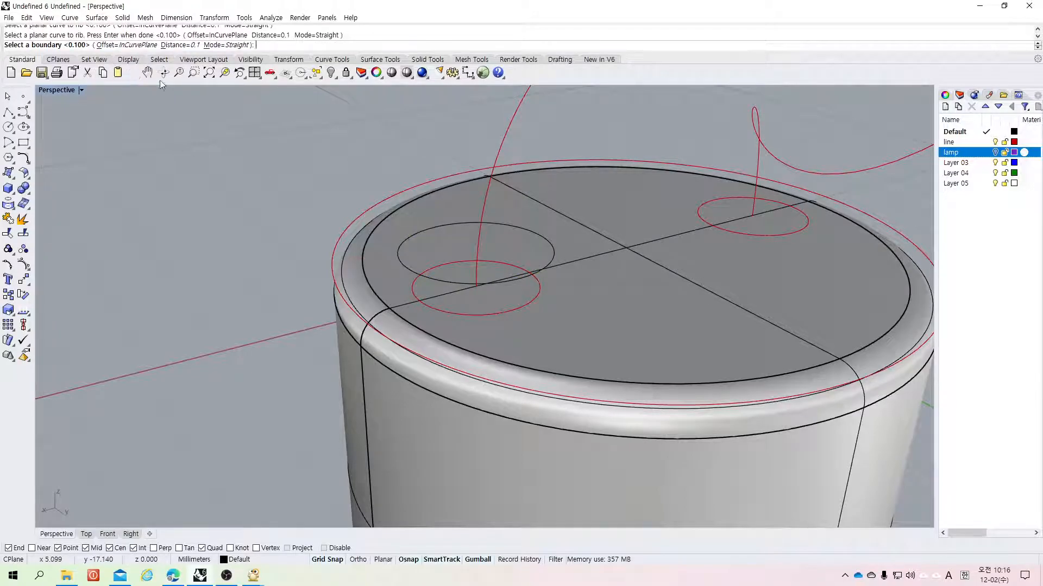
left_click(550, 342)
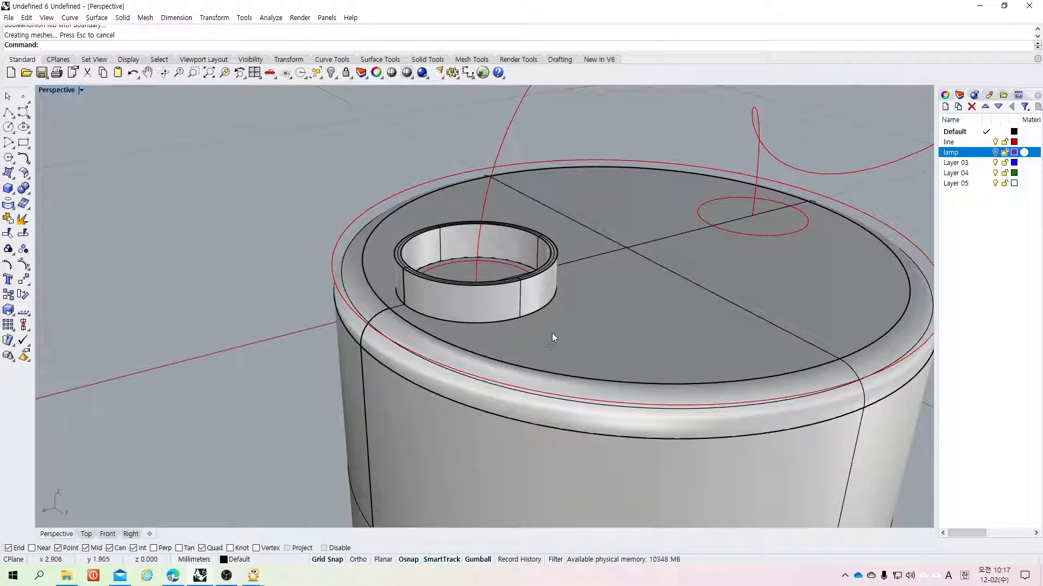
Step: Measure the thickness of the new rib wall with a linear dimension
right_click_drag(550, 298, 536, 319)
scroll(382, 296, "down", 2)
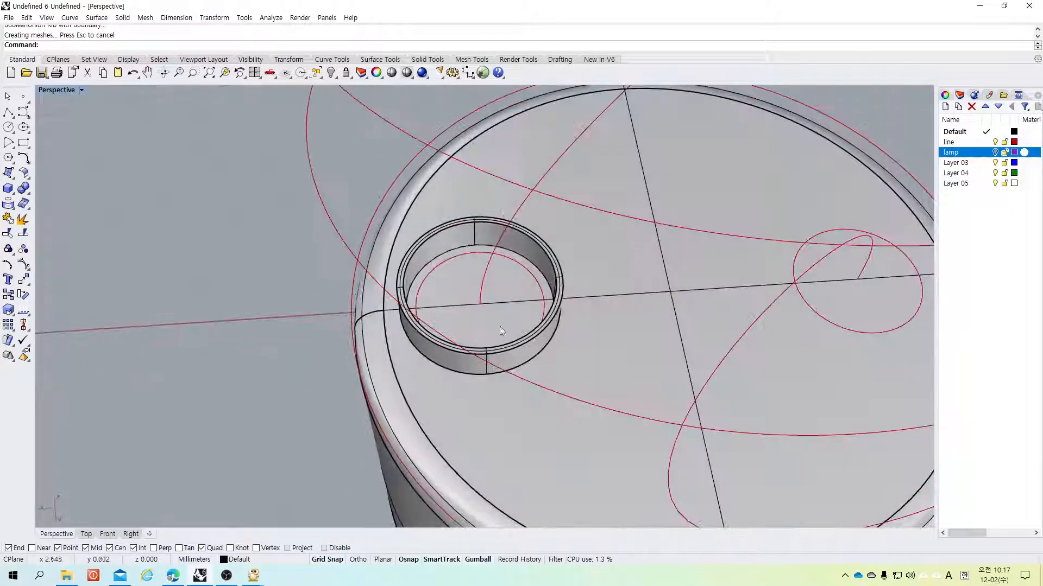
scroll(383, 297, "up", 4)
scroll(408, 296, "up", 3)
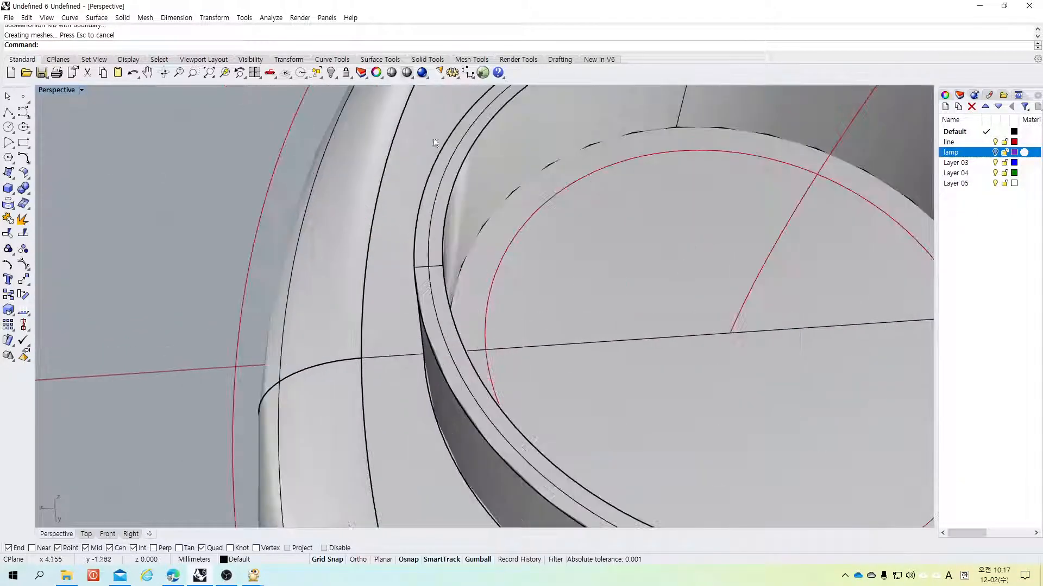
left_click(467, 72)
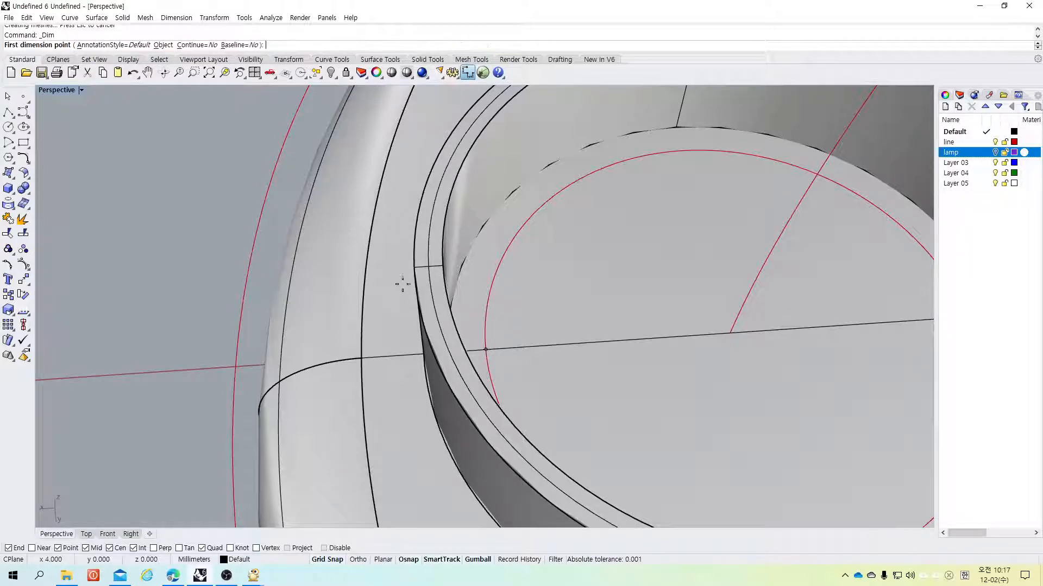
left_click(429, 266)
left_click(441, 265)
scroll(441, 265, "down", 2)
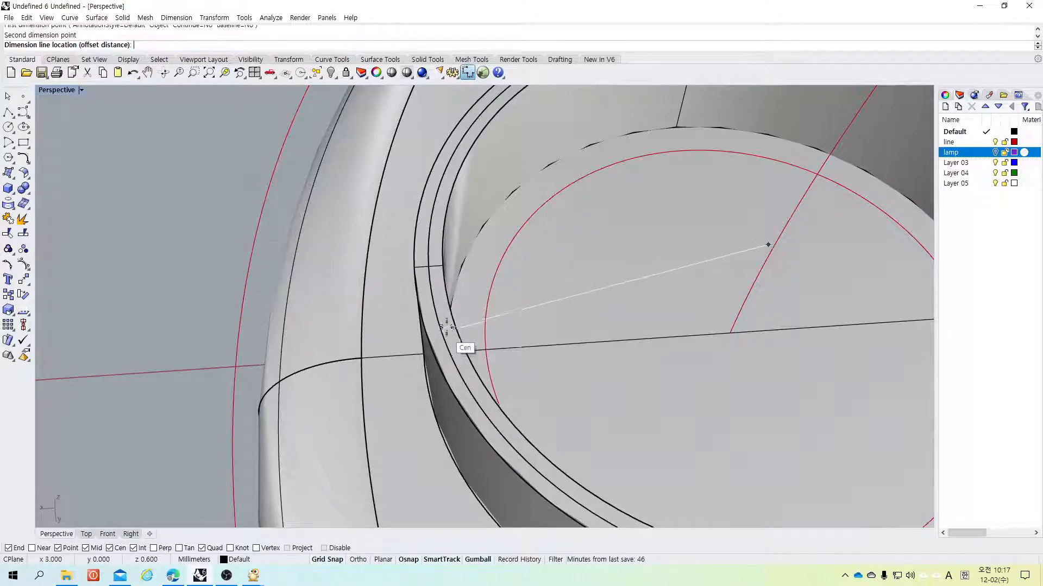
scroll(442, 309, "up", 6)
scroll(442, 309, "down", 5)
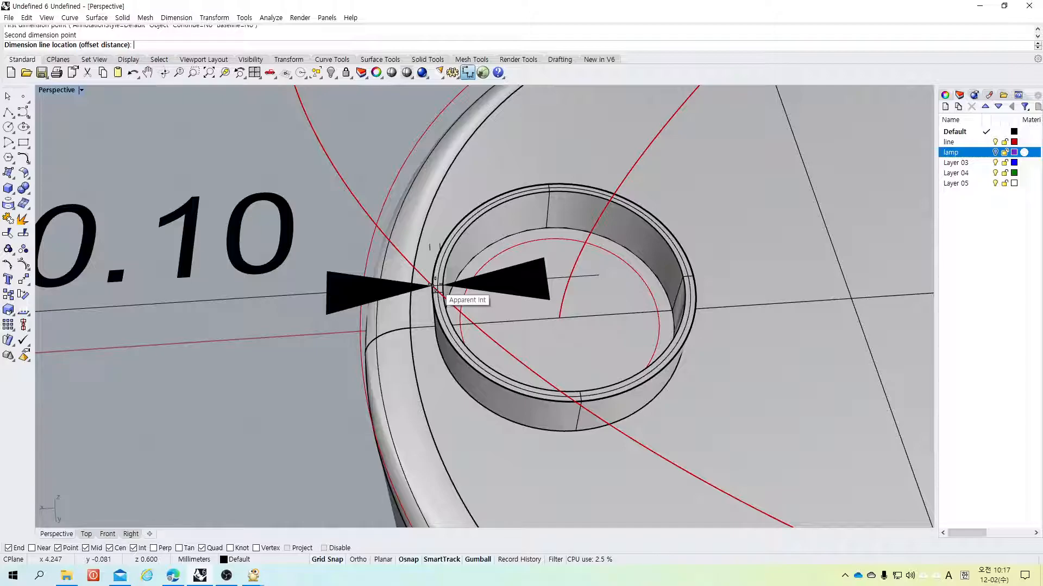
key("Escape")
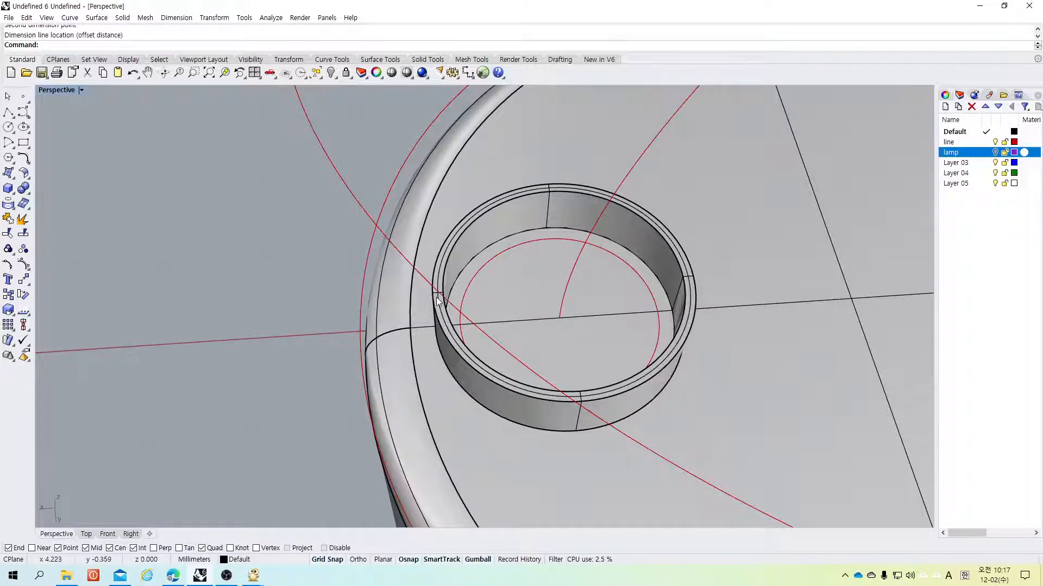
Step: Replace the rib with a new Rib from the raised circle against the base's top face using a distance of 0.2
key("ctrl+z")
key("Escape")
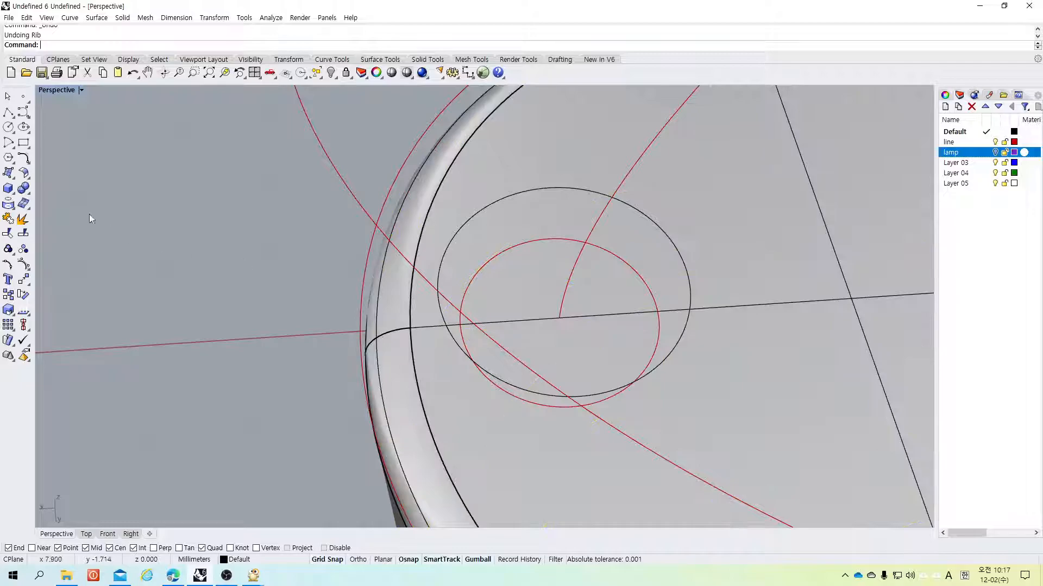
left_click(24, 193)
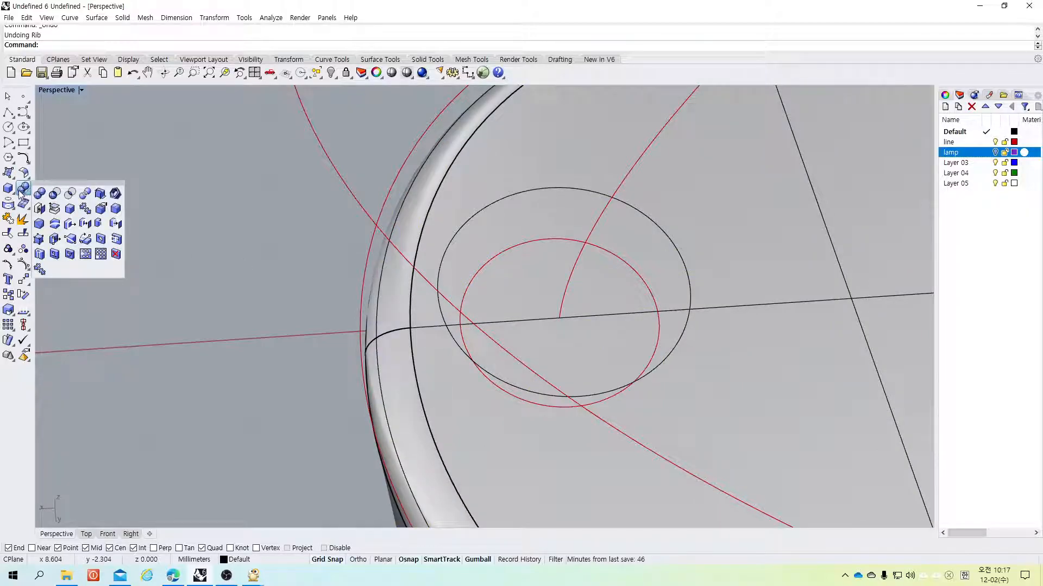
left_click(9, 188)
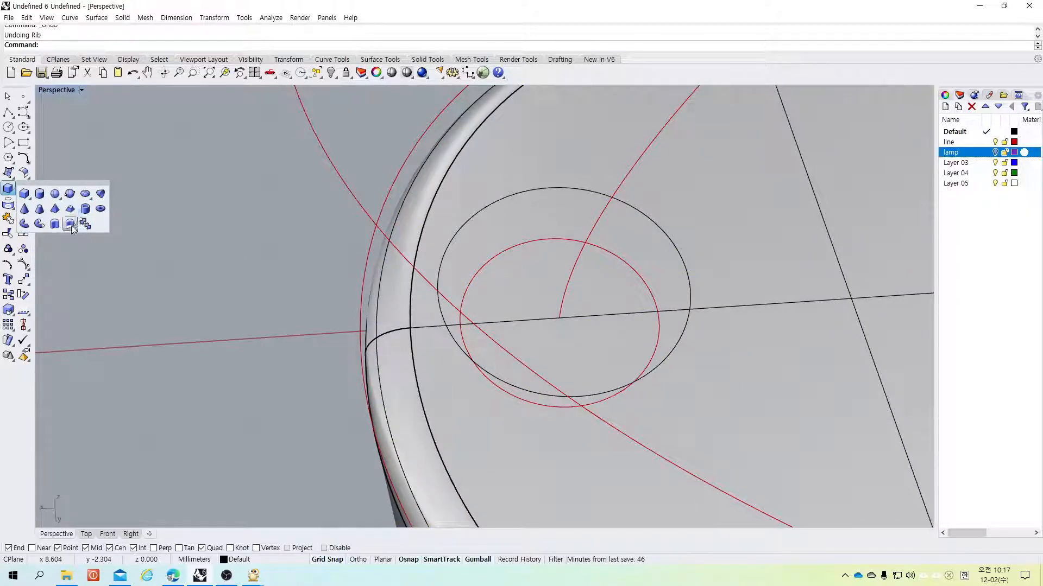
left_click(71, 225)
left_click(9, 189)
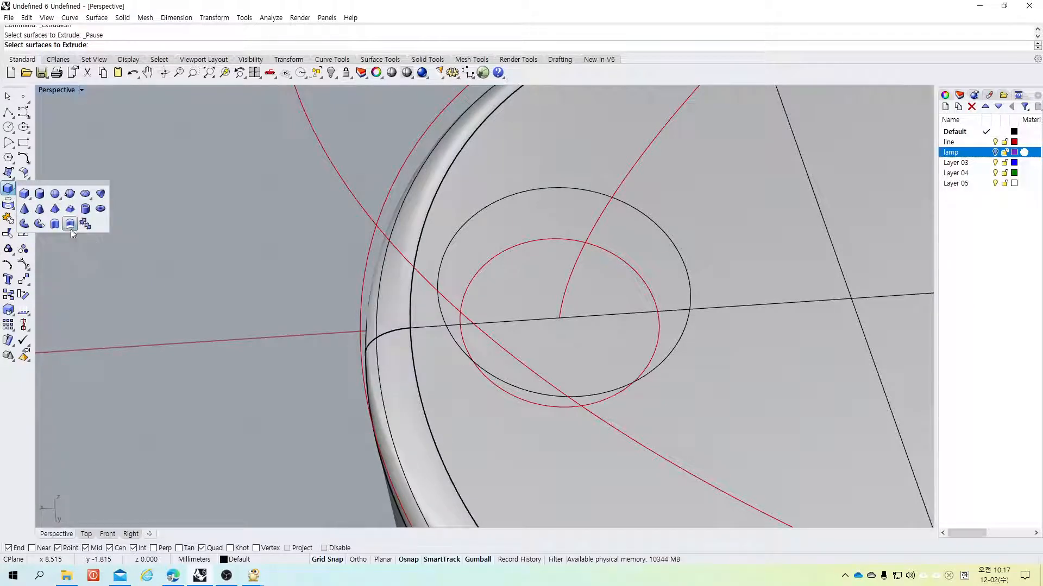
left_click(70, 228)
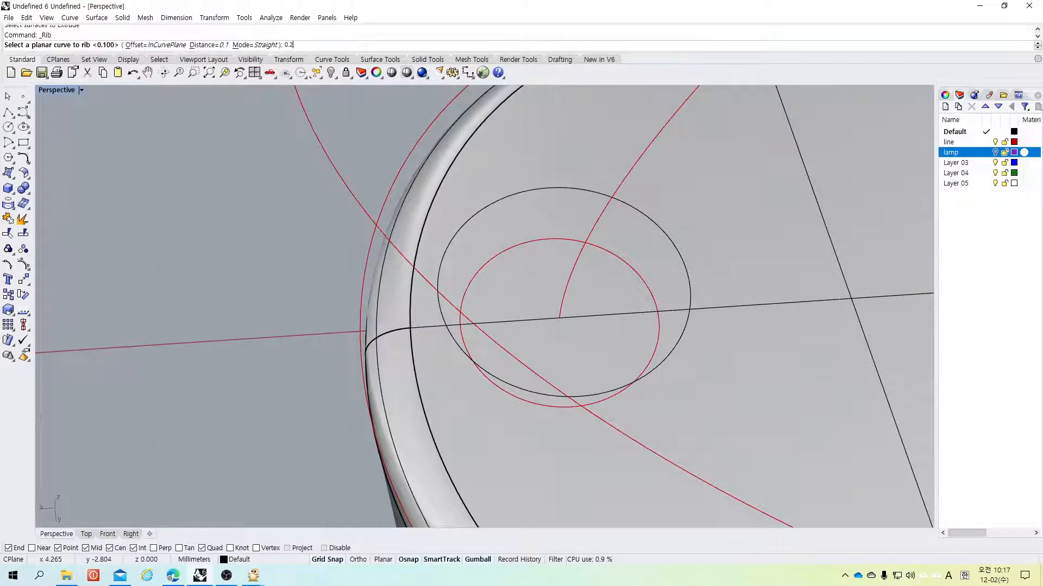
type("0.2")
key("Return")
left_click(490, 209)
left_click(753, 275)
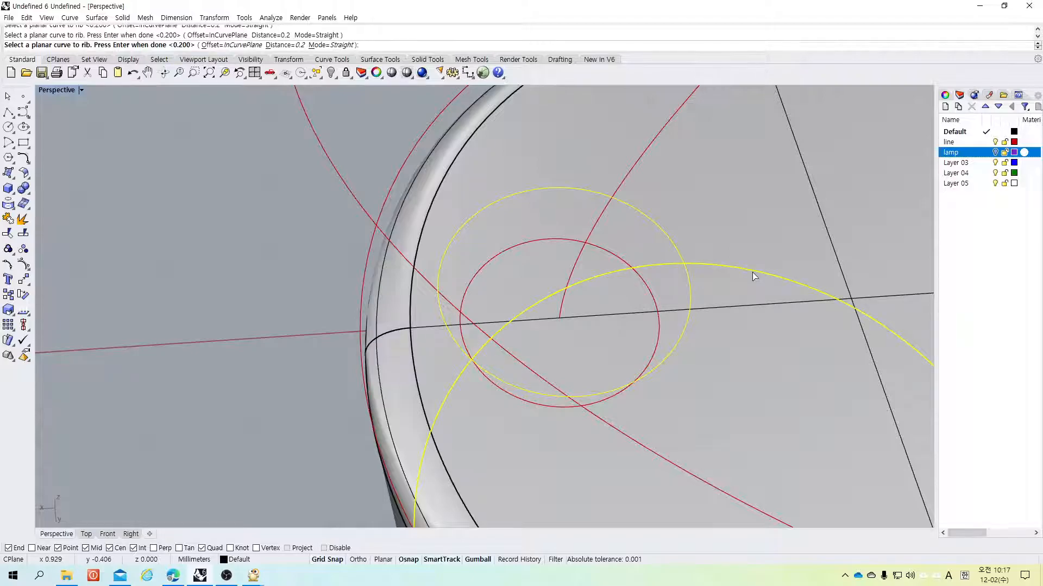
key("Escape")
right_click(311, 192)
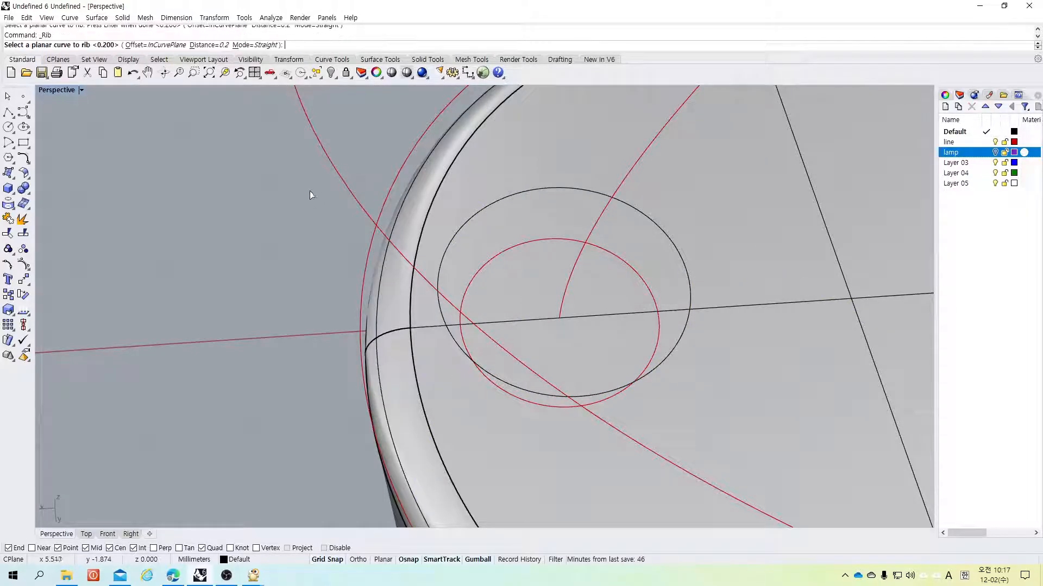
left_click(503, 198)
key("Return")
Step: Show the lamp layer to inspect how the tube end sits inside the new rib, then hide it again
scroll(479, 224, "up", 2)
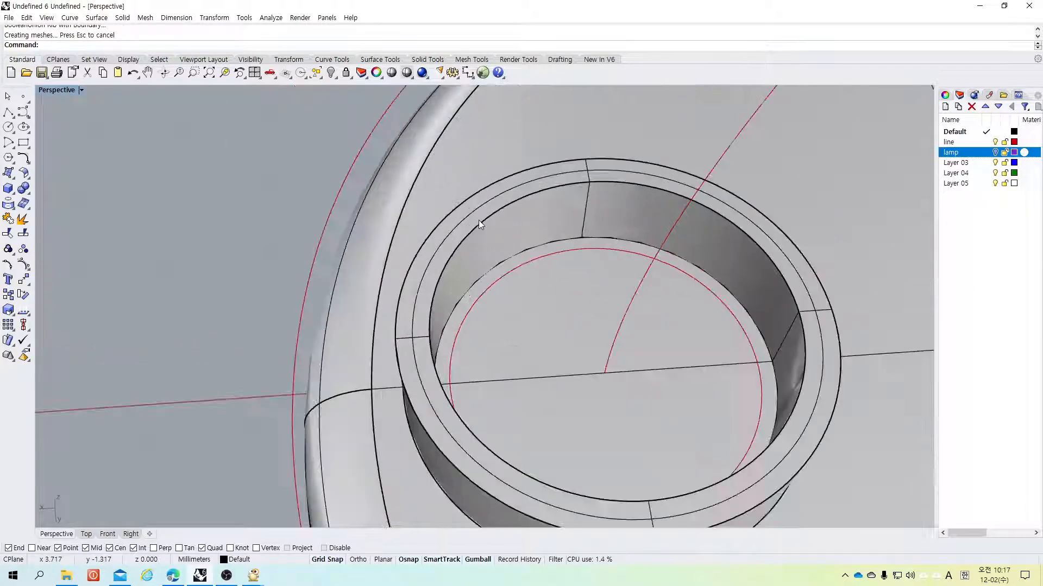
scroll(479, 221, "up", 2)
scroll(479, 220, "down", 9)
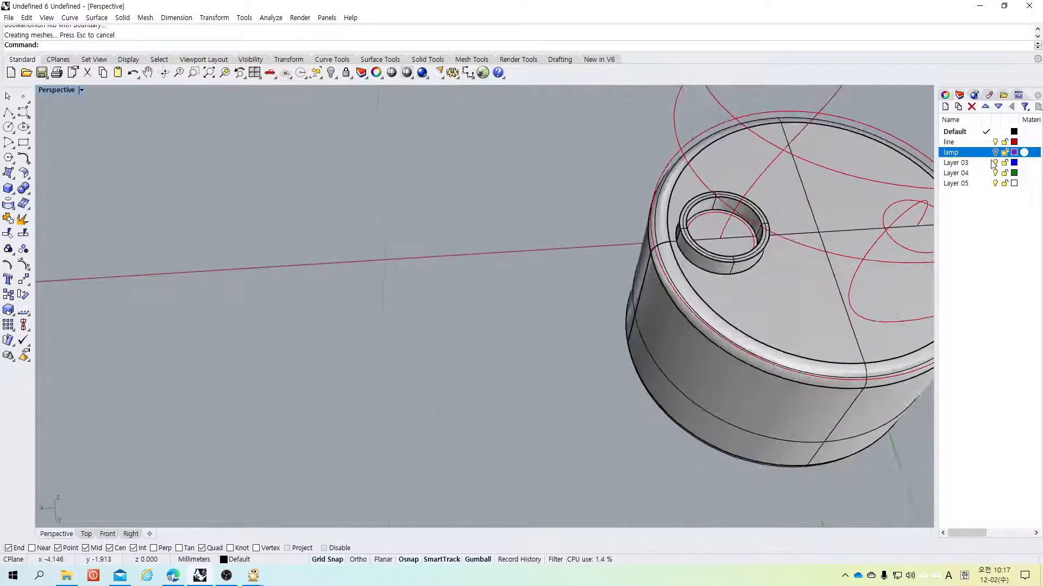
left_click(995, 152)
scroll(735, 246, "up", 3)
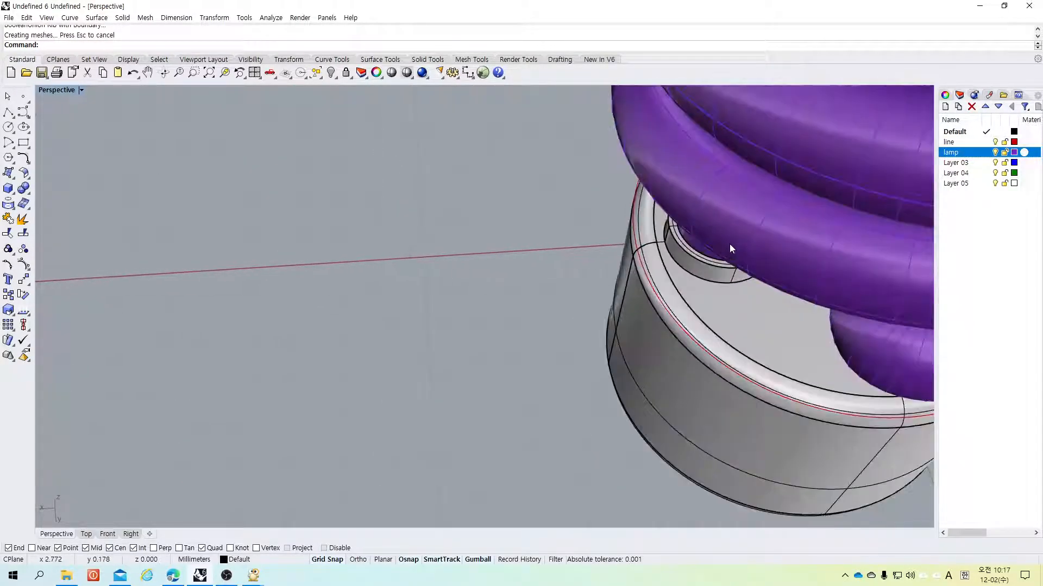
scroll(729, 244, "up", 2)
right_click_drag(582, 318, 595, 286)
scroll(281, 274, "up", 7)
scroll(282, 274, "down", 5)
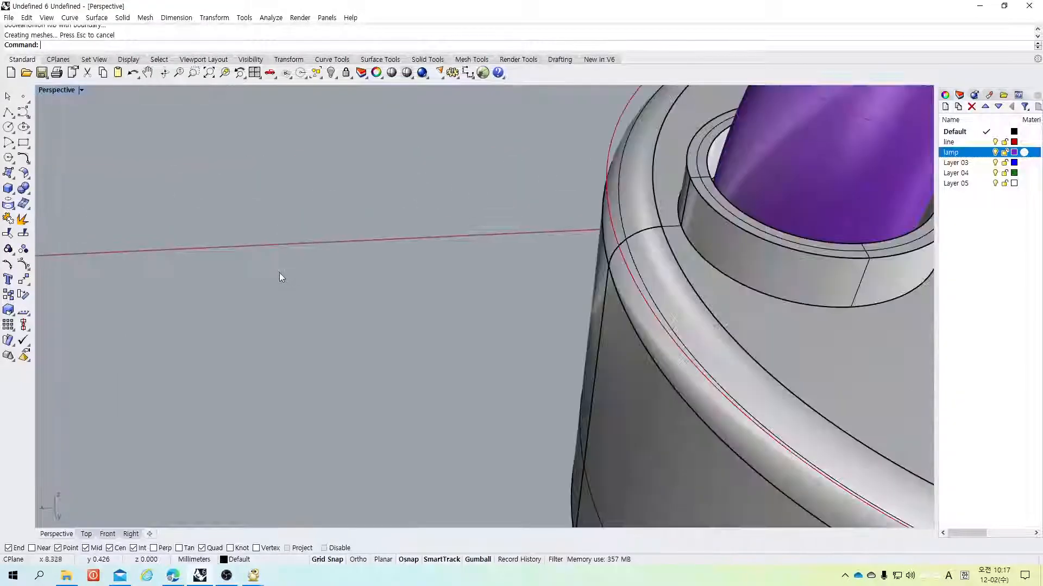
scroll(281, 273, "down", 11)
scroll(276, 273, "up", 2)
right_click_drag(521, 294, 431, 291)
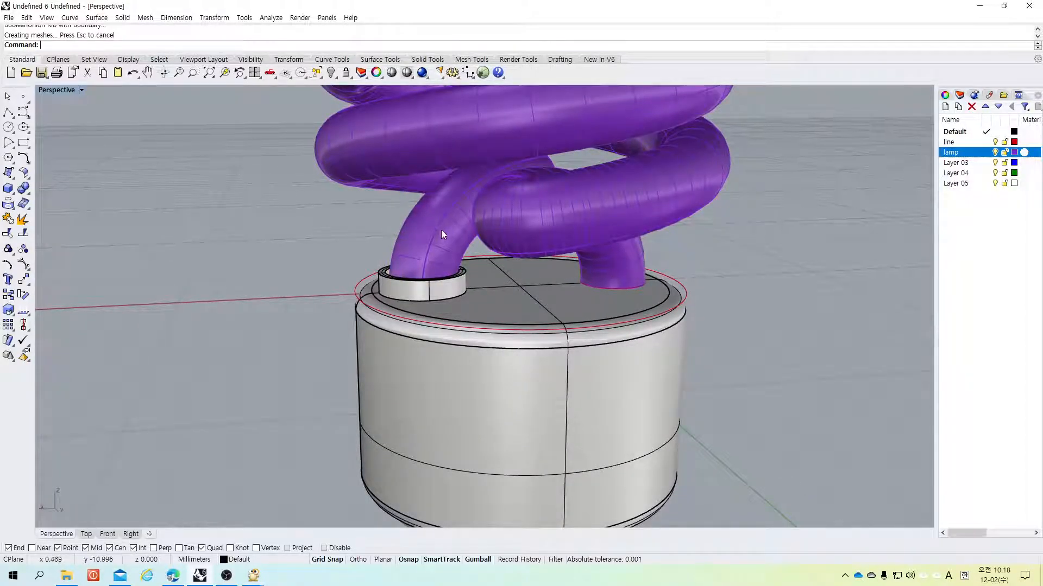
left_click(995, 153)
scroll(435, 252, "down", 3)
scroll(457, 278, "up", 8)
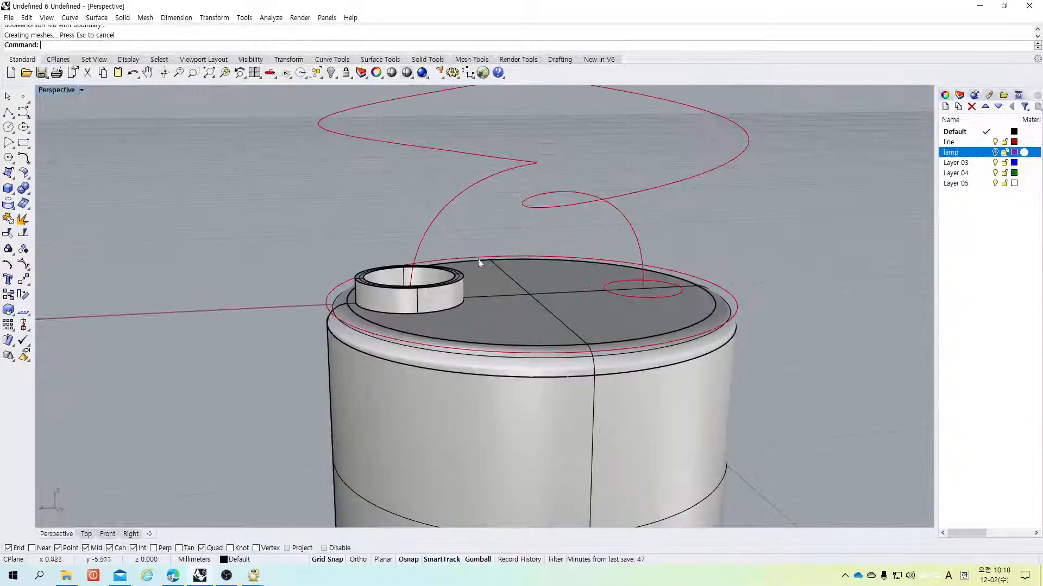
Step: Mirror the raised circle across the base's centre line in the Top view to the opposite tube end
left_click(445, 285)
left_click(486, 309)
scroll(476, 284, "up", 3)
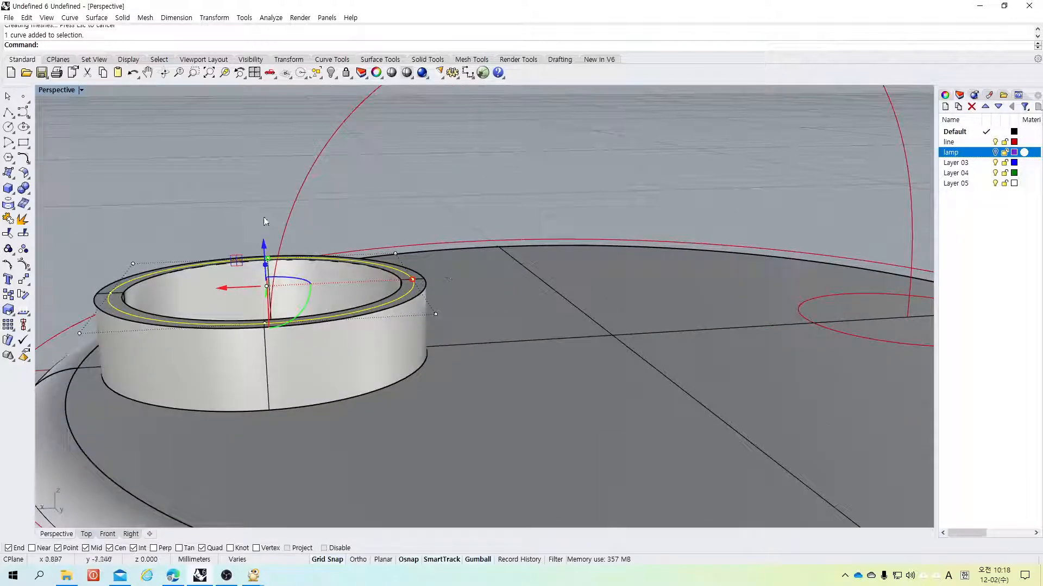
double_click(65, 93)
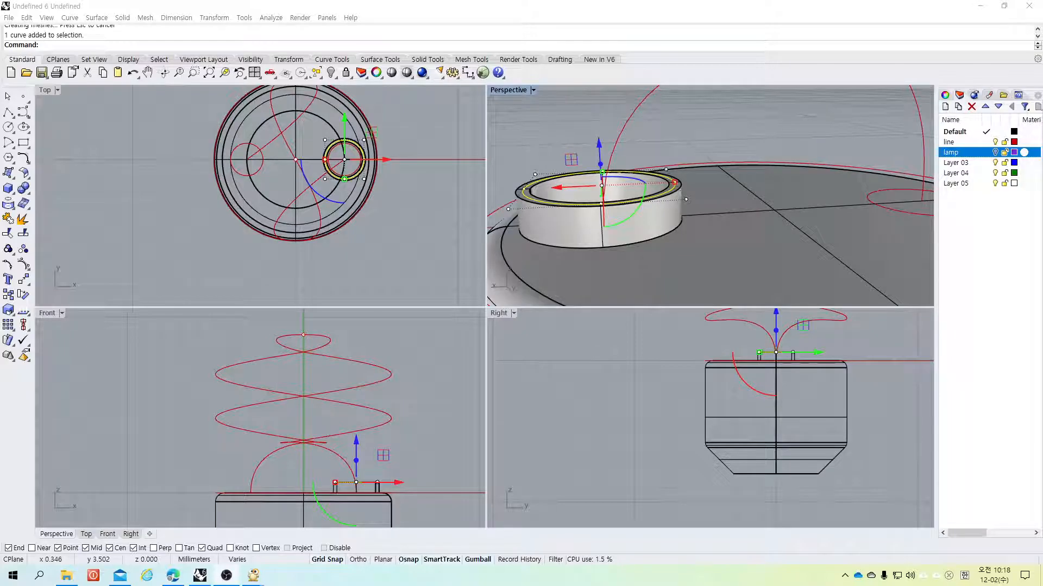
left_click(873, 251)
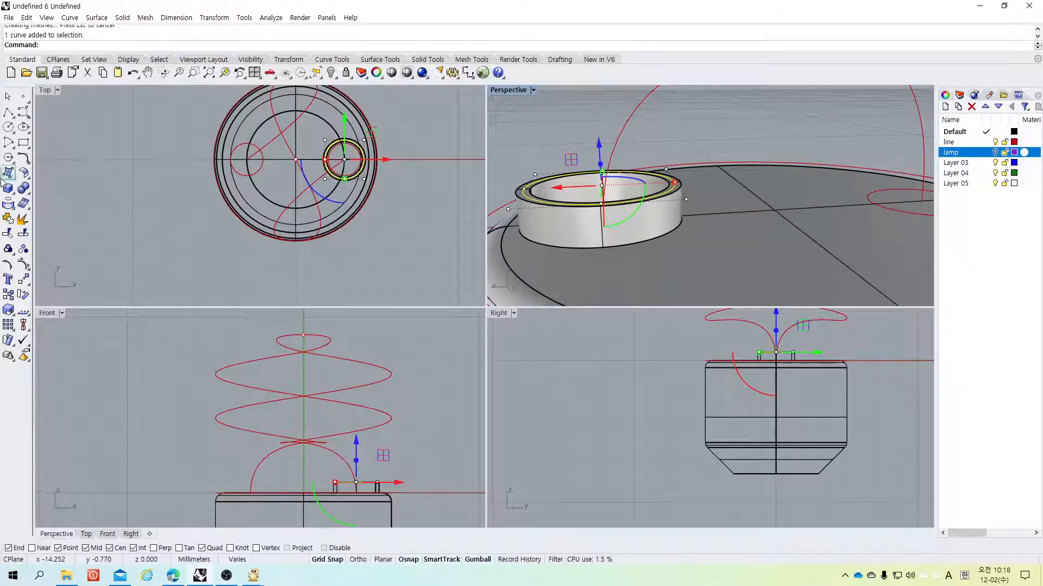
left_click(13, 194)
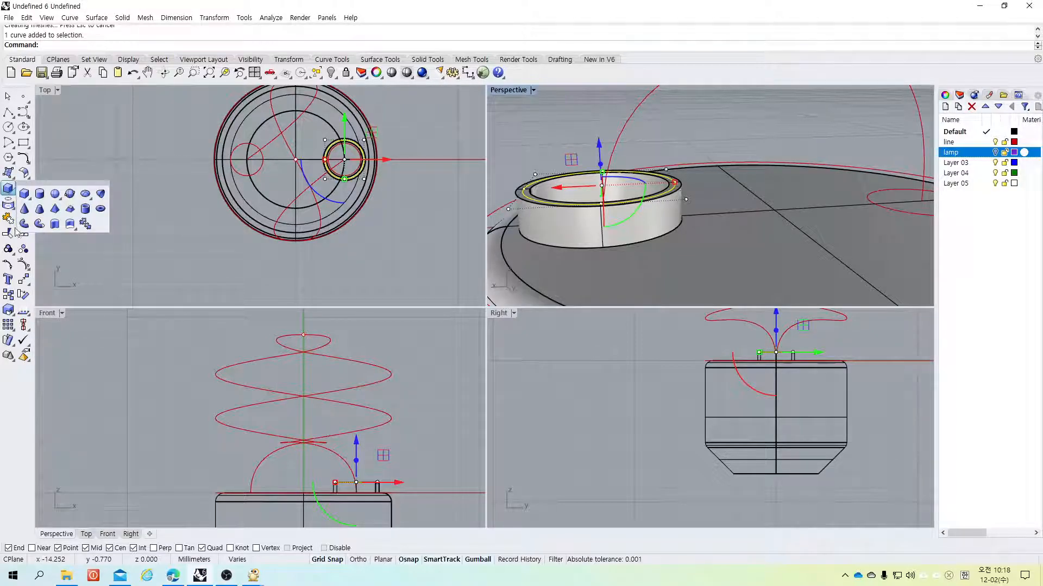
left_click(24, 281)
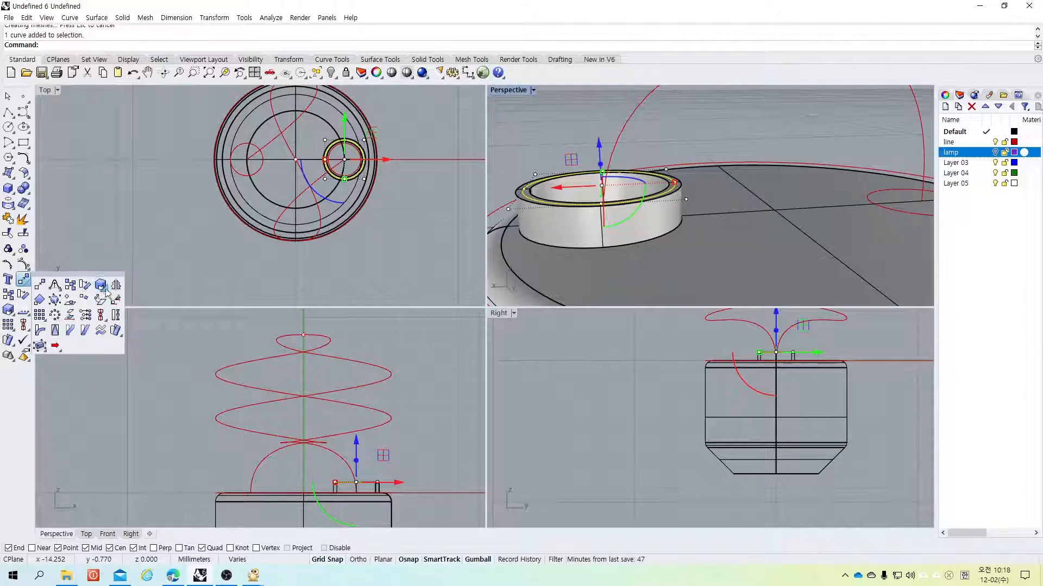
left_click(295, 159)
left_click(293, 268)
left_click(796, 122)
Step: Create a Rib with distance 0.2 from the mirrored circle against the base's top face
scroll(328, 150, "up", 4)
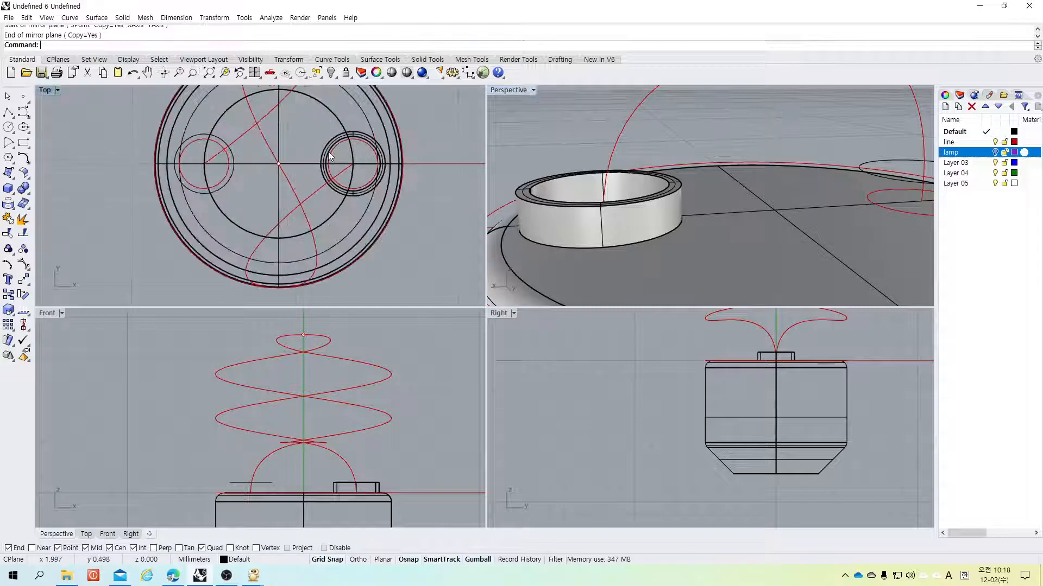
scroll(665, 217, "down", 5)
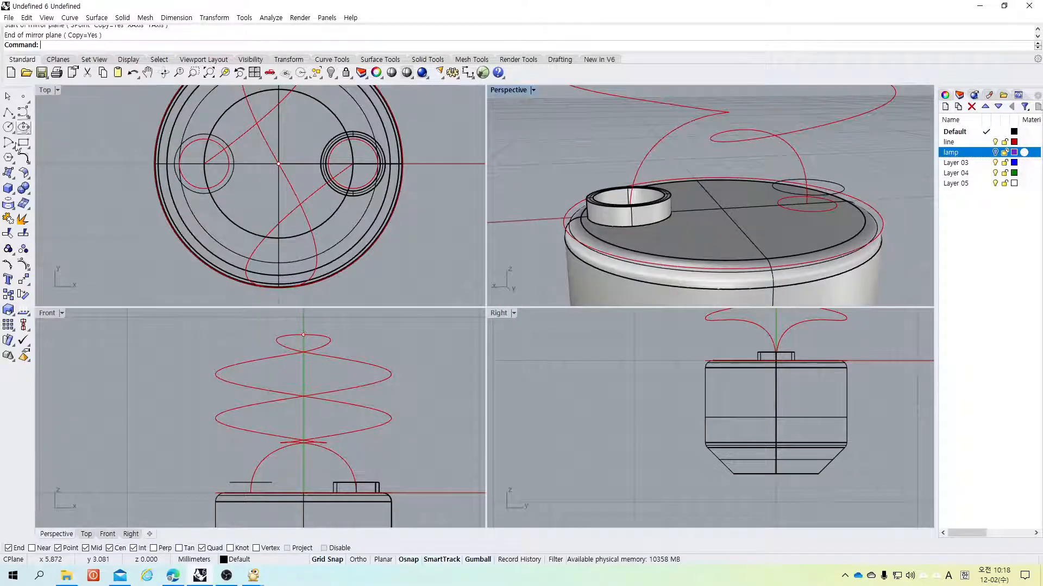
left_click(8, 194)
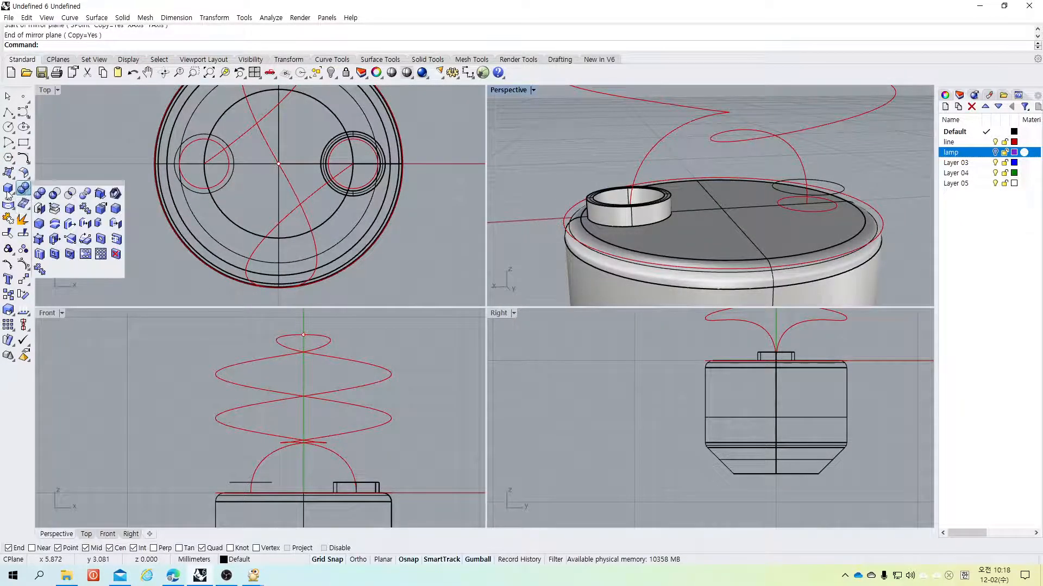
left_click(9, 190)
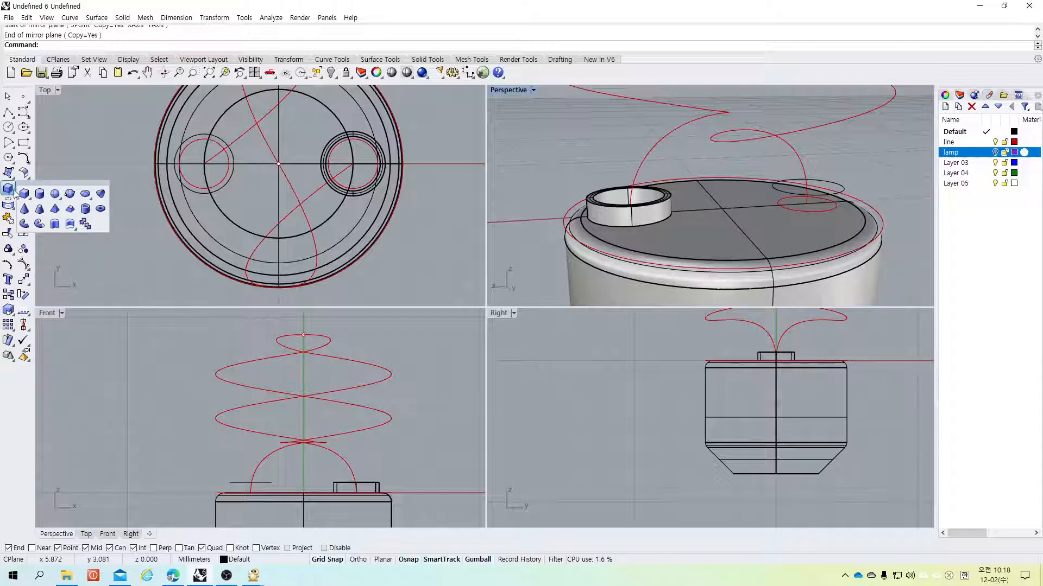
left_click(10, 190)
left_click(9, 190)
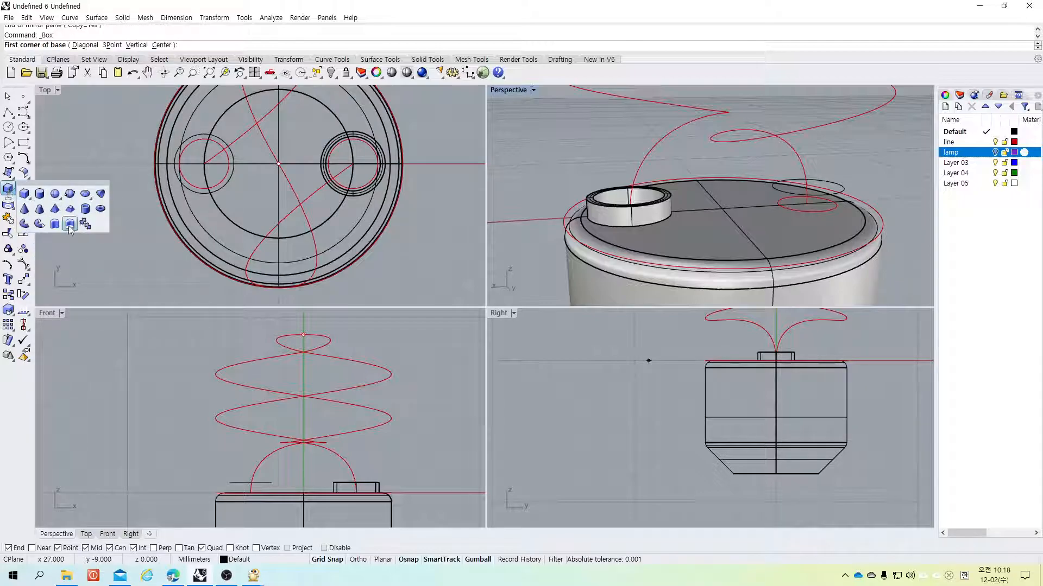
left_click(85, 224)
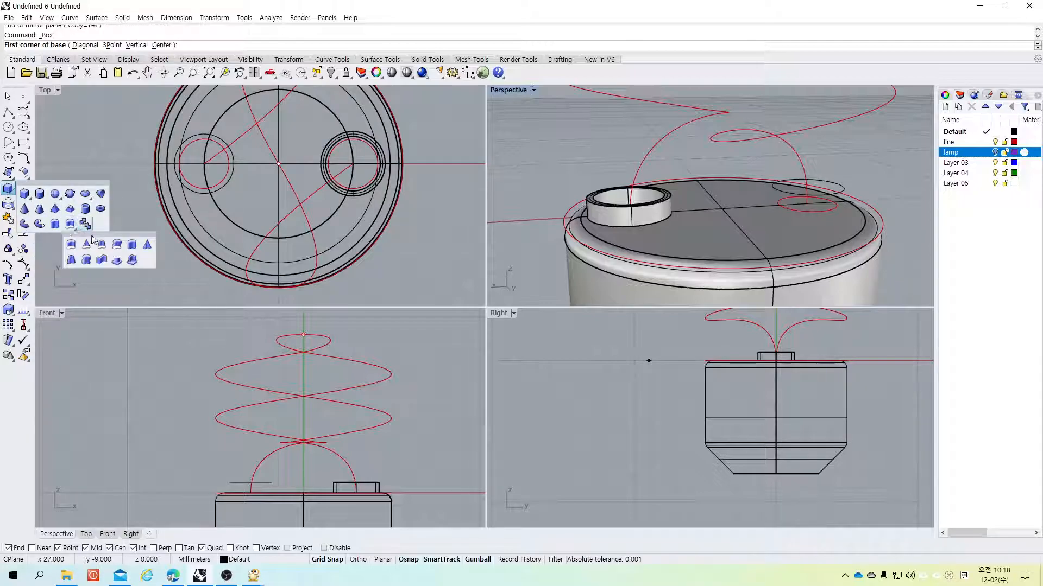
left_click(132, 261)
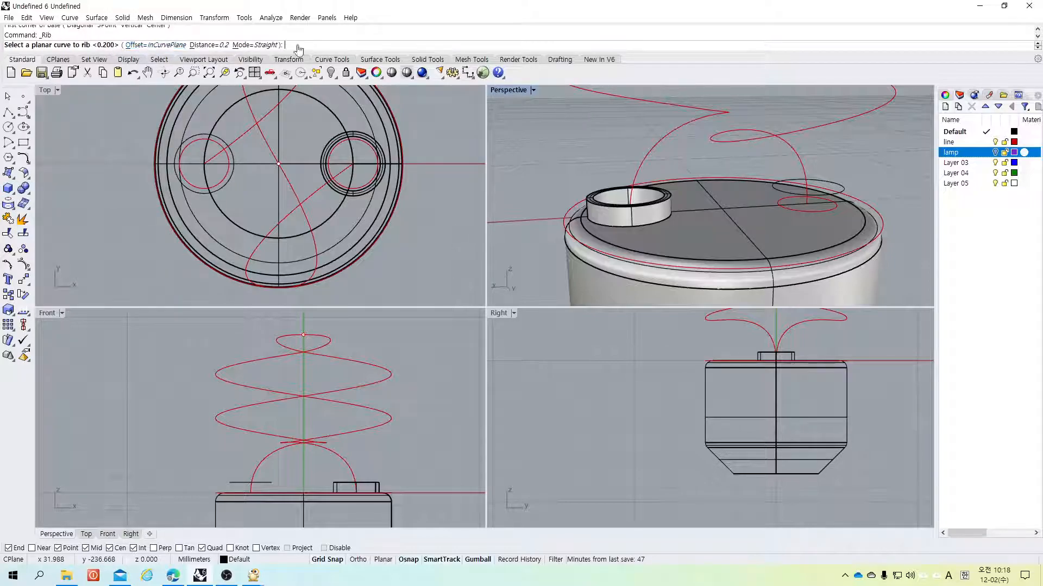
left_click(830, 180)
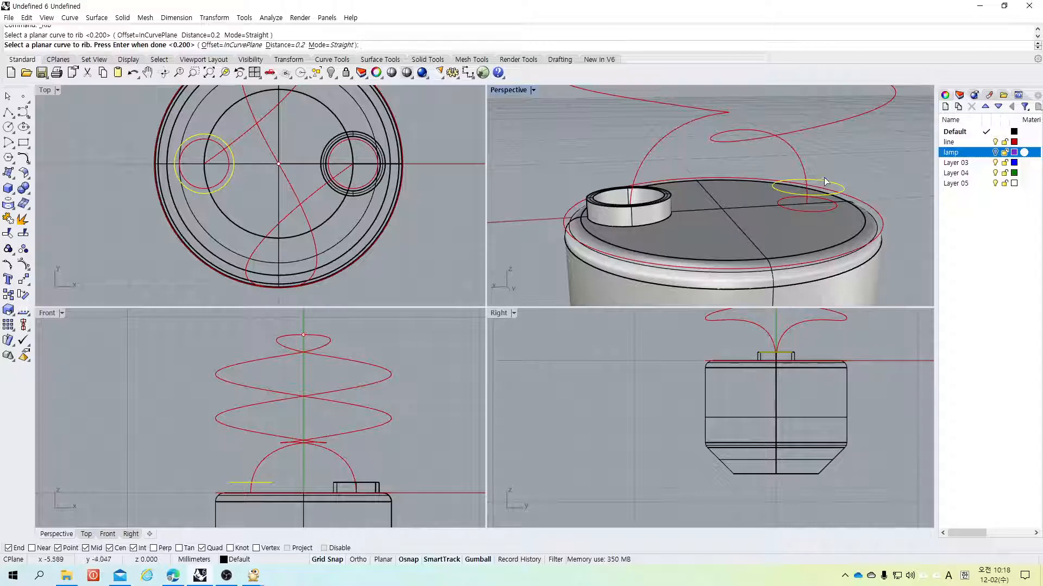
key("Return")
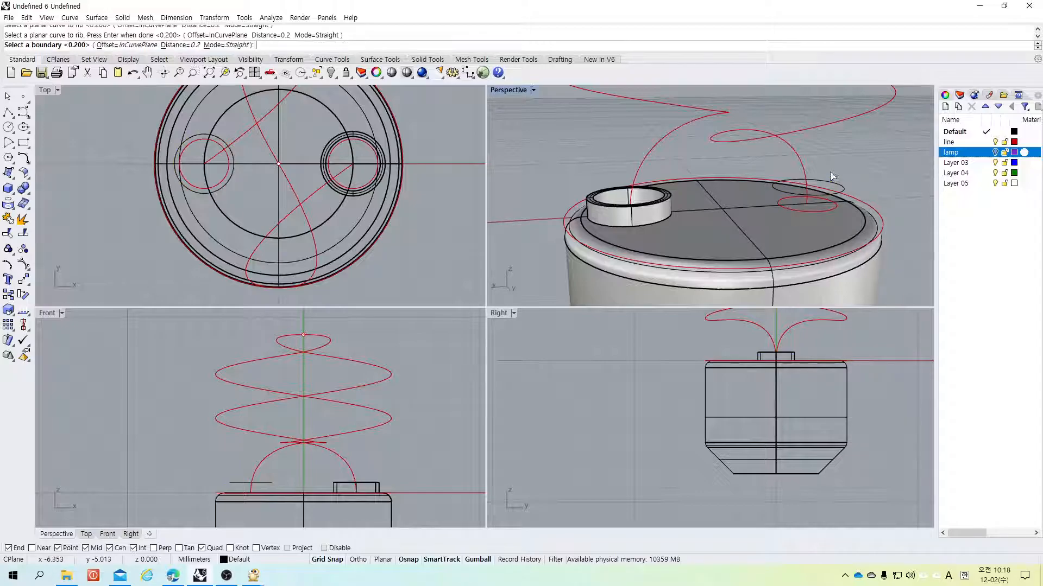
left_click(803, 229)
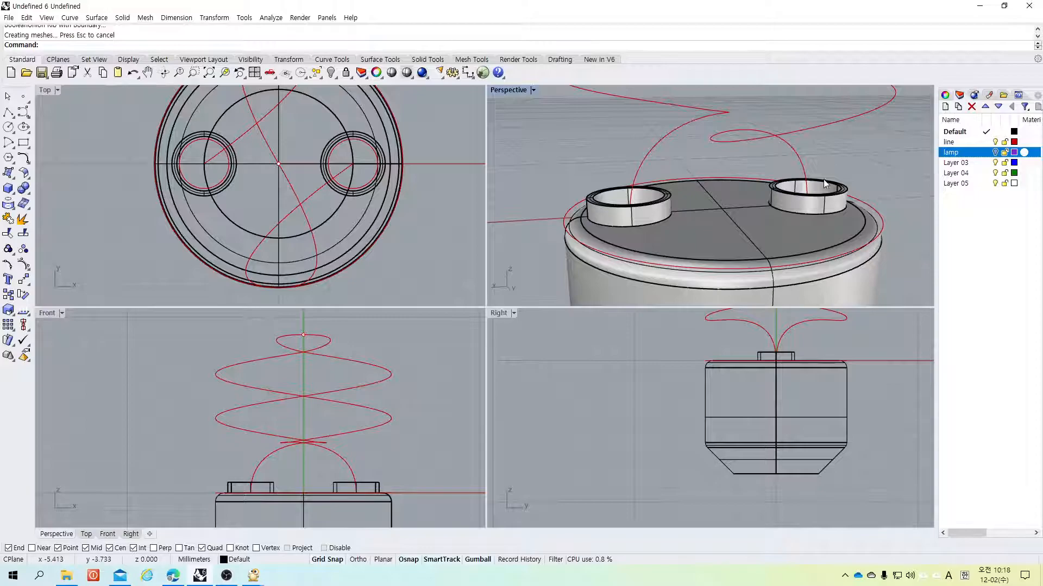
Step: Show the lamp layer in the single Perspective view and inspect both tube ends seated in their ribs
double_click(505, 89)
scroll(559, 212, "down", 3)
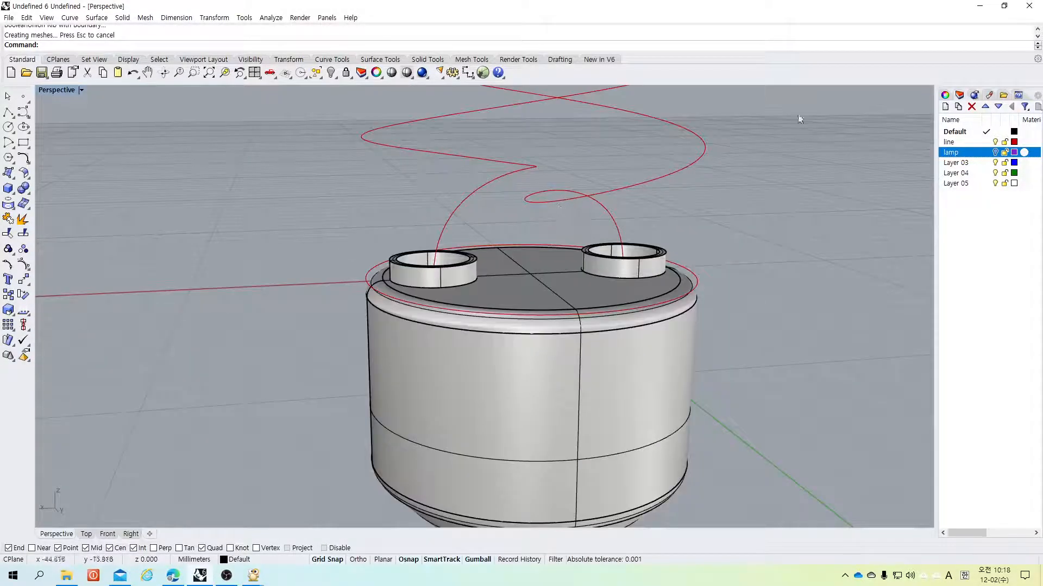
left_click(995, 152)
scroll(618, 302, "up", 4)
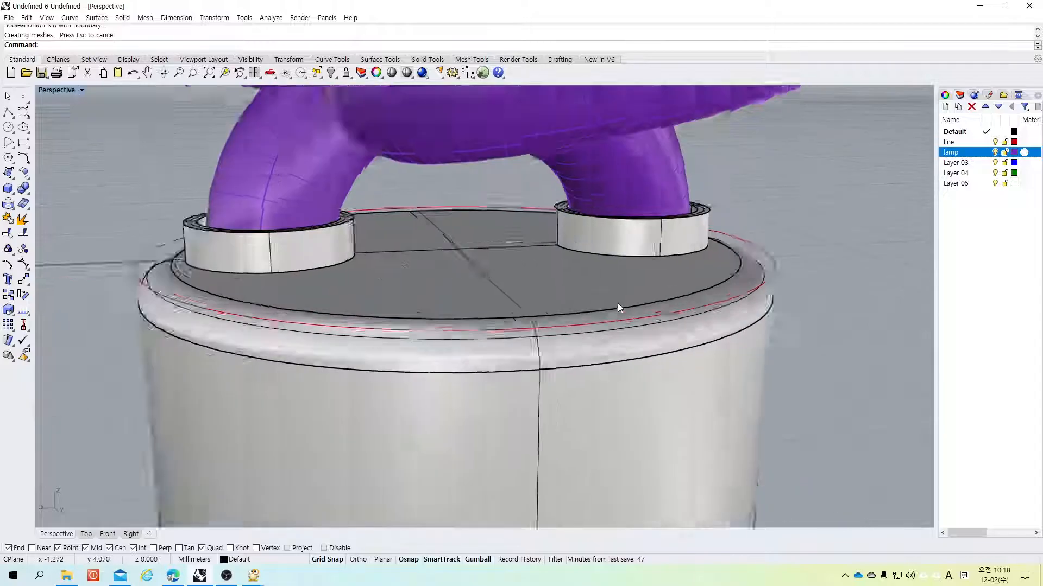
scroll(617, 301, "down", 3)
scroll(552, 383, "up", 3)
scroll(549, 384, "down", 3)
scroll(553, 292, "down", 2)
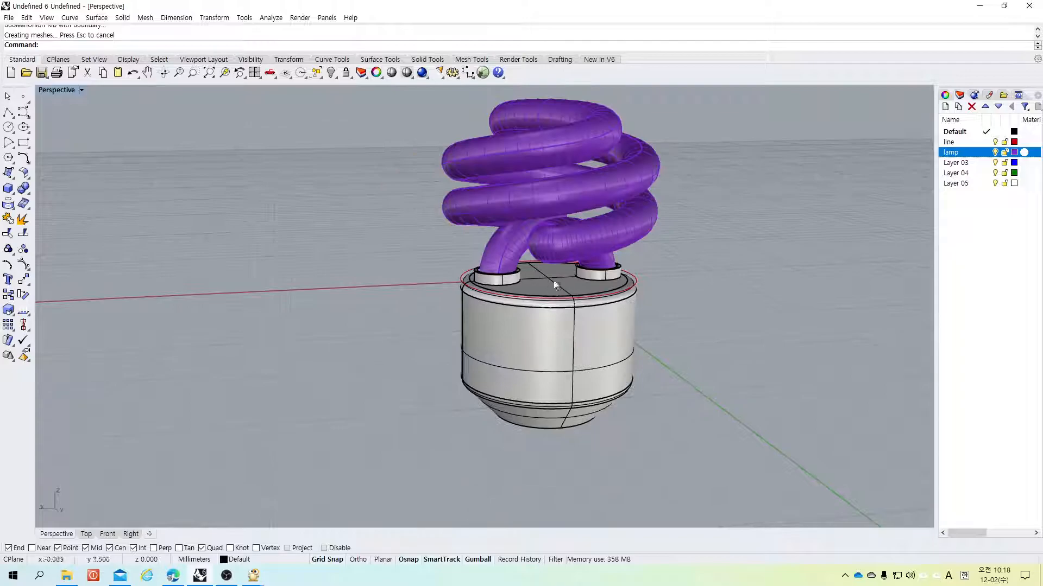
scroll(587, 122, "up", 3)
scroll(542, 143, "down", 2)
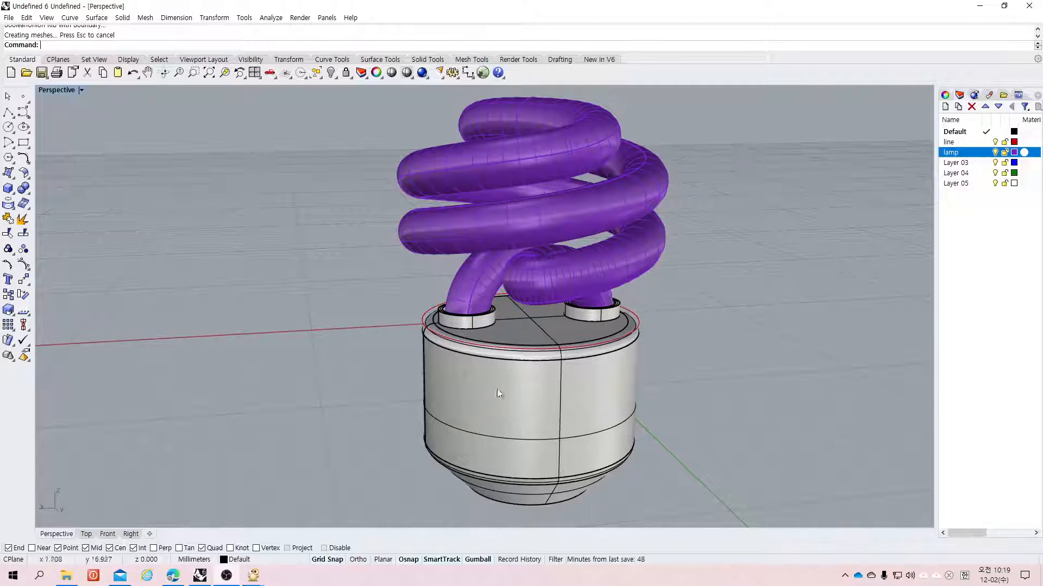
scroll(503, 331, "up", 5)
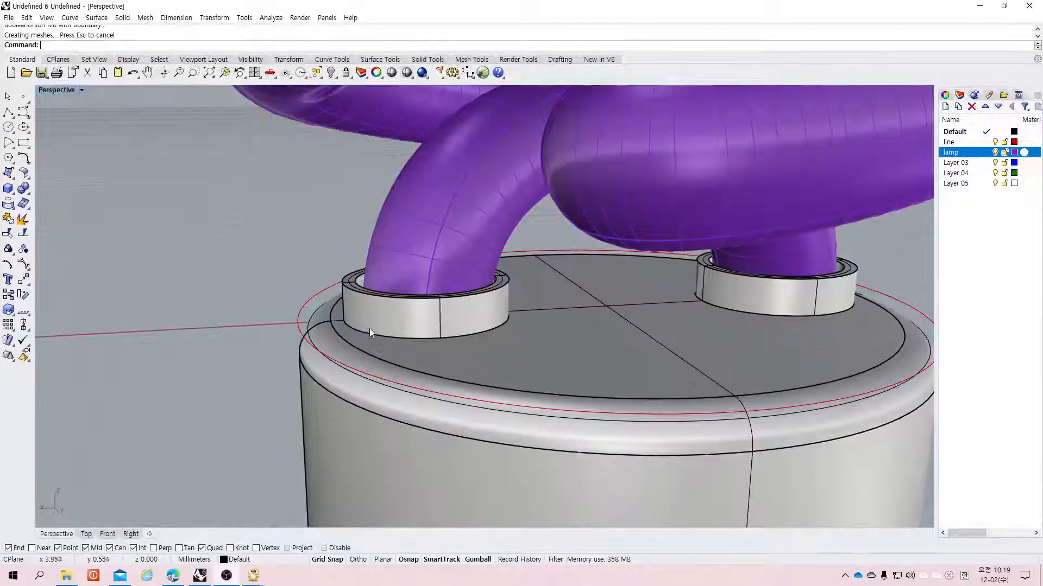
Step: Fillet the bottom edge of the front rib where it meets the base's top face with radius 0.15
left_click(24, 189)
left_click(116, 208)
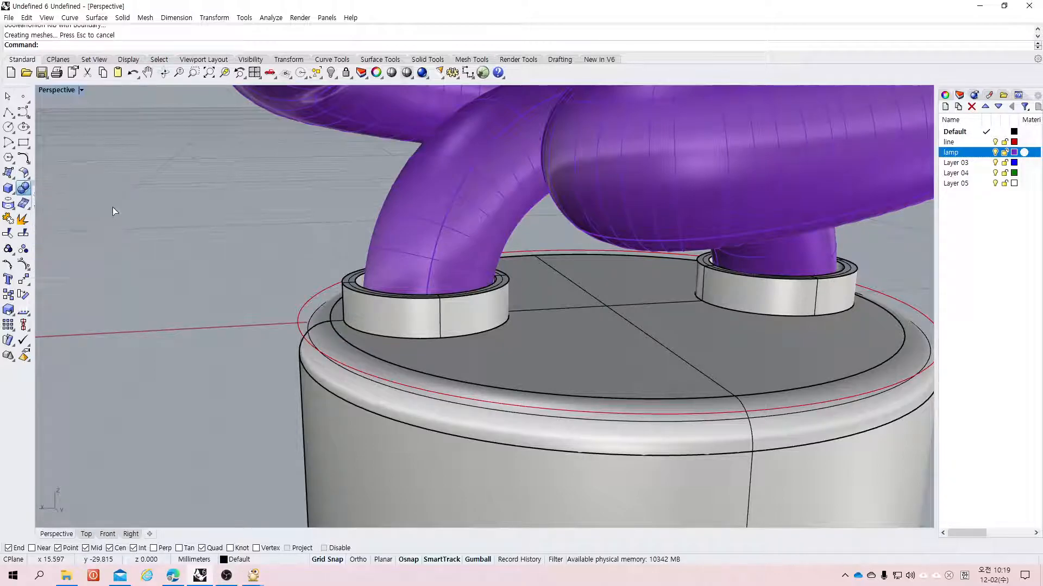
left_click(440, 337)
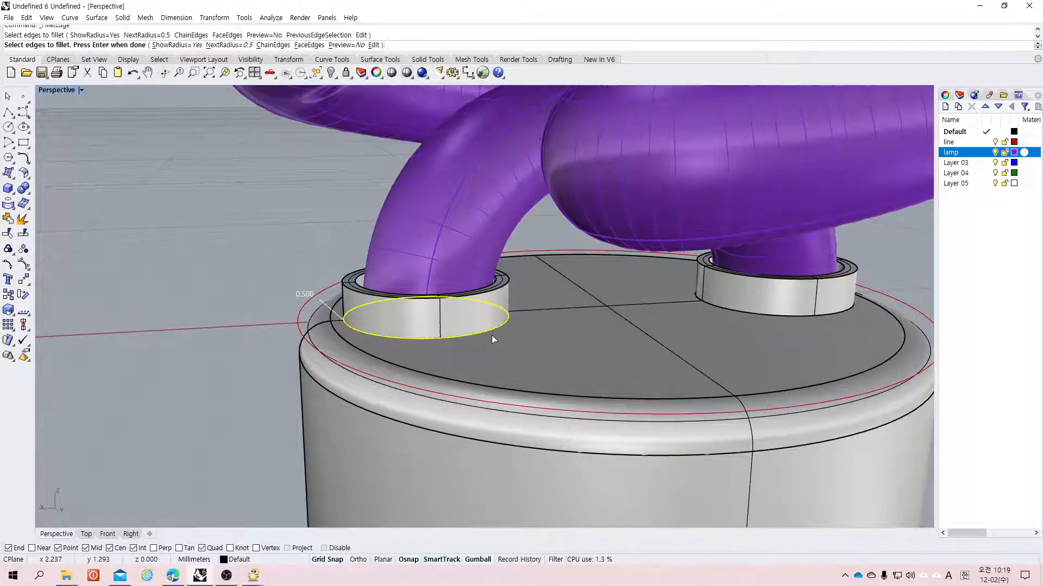
type("0.15")
key("Return")
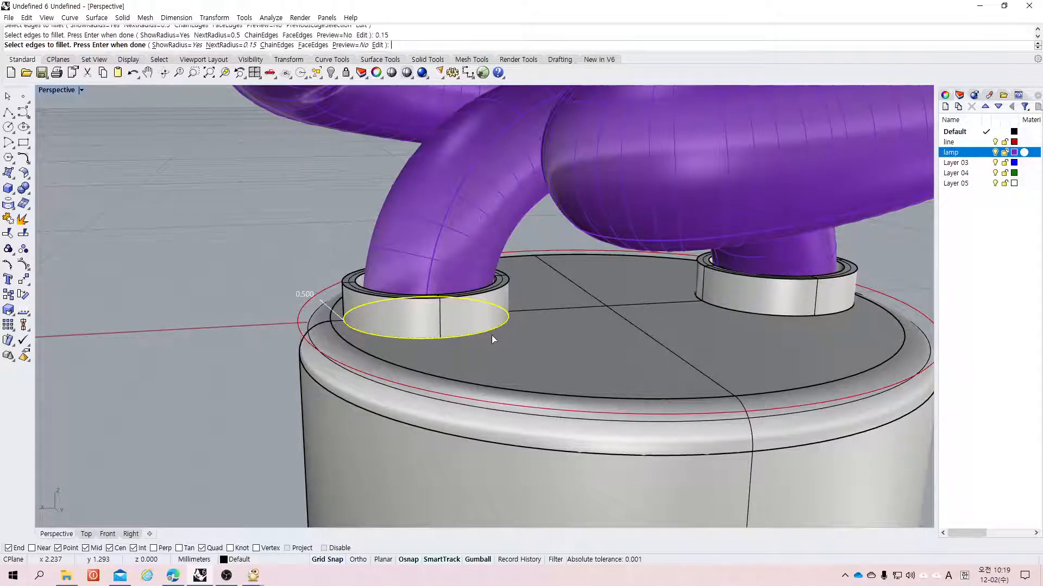
key("Return")
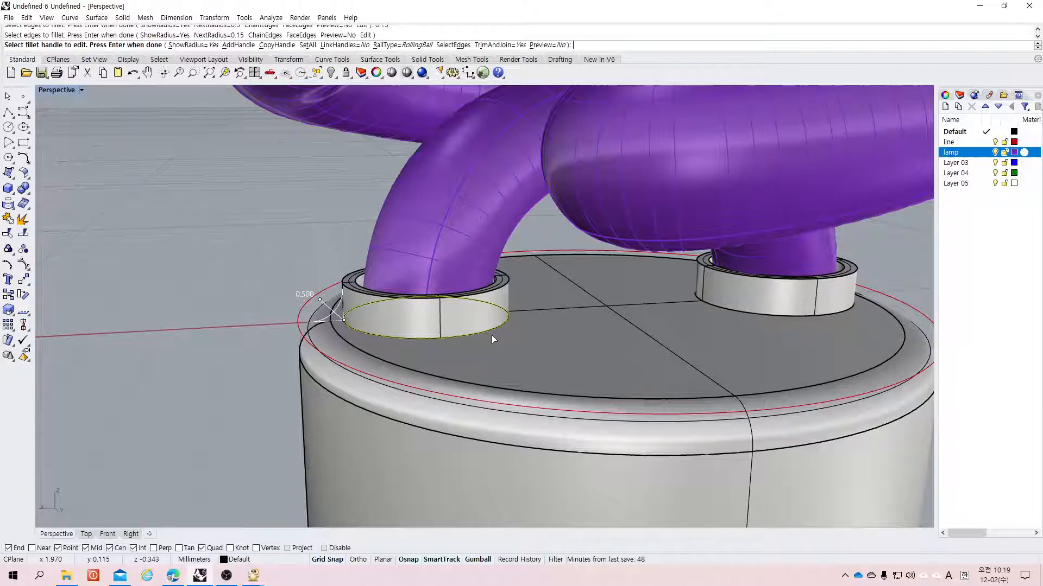
left_click(319, 299)
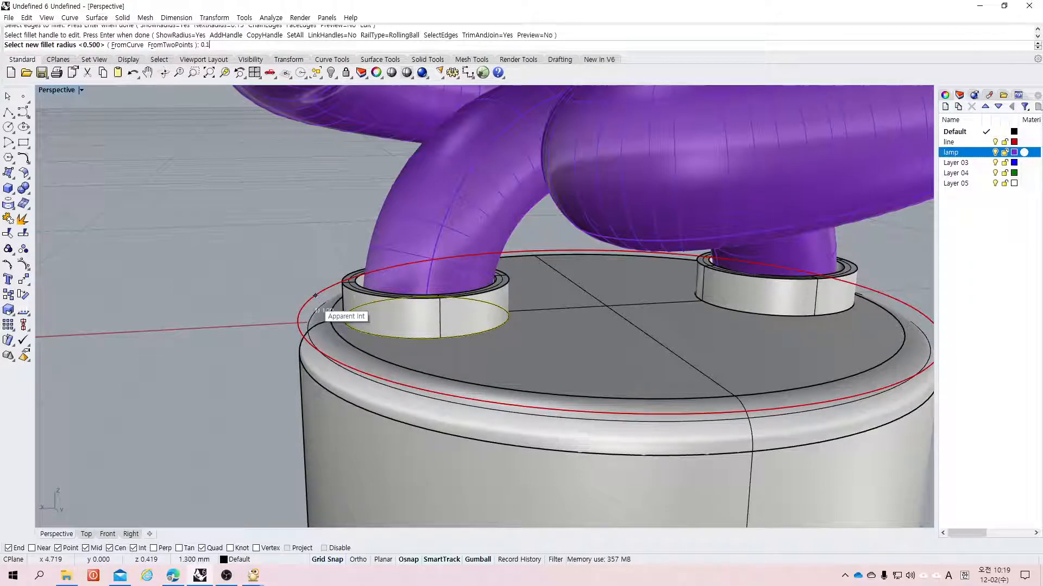
key("Return")
key("Return")
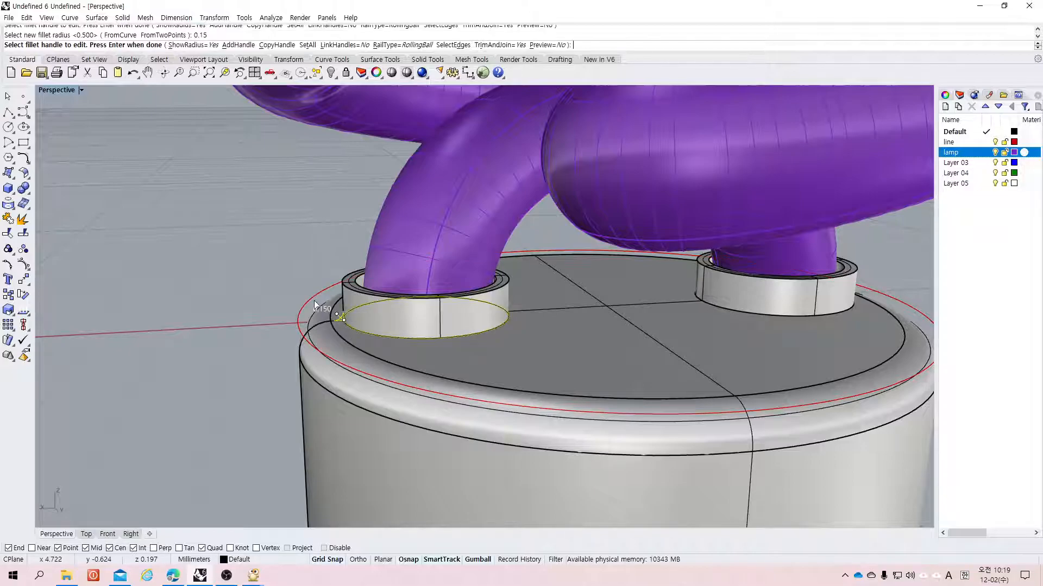
key("Return")
Step: Repeat the 0.15 fillet on the bottom edge of the rear rib
left_click(739, 315)
key("Return")
key("Return")
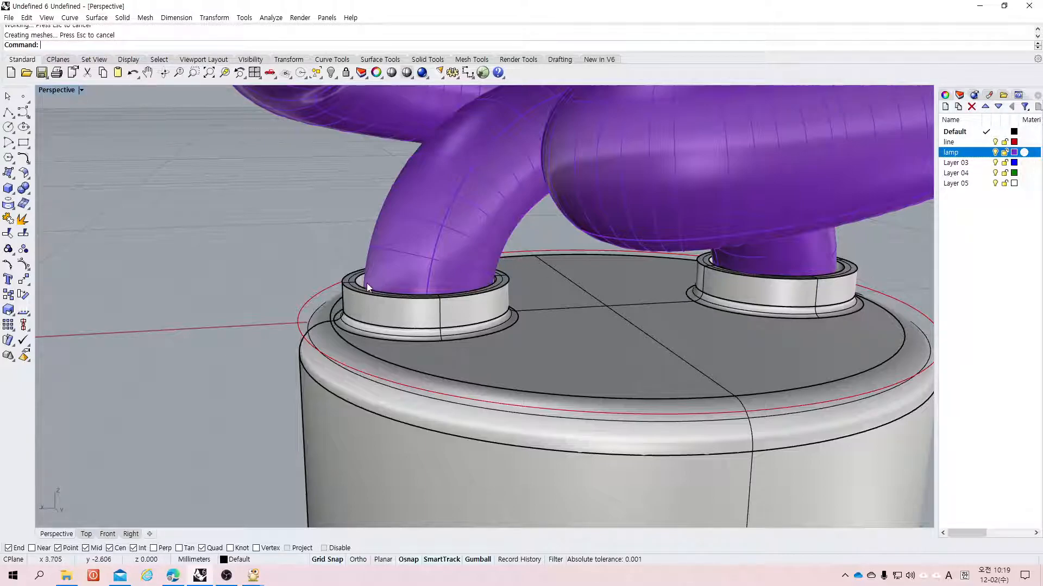
Step: Fillet the top outer edge of the front rib with radius 0.1
scroll(360, 283, "down", 4)
scroll(348, 285, "up", 10)
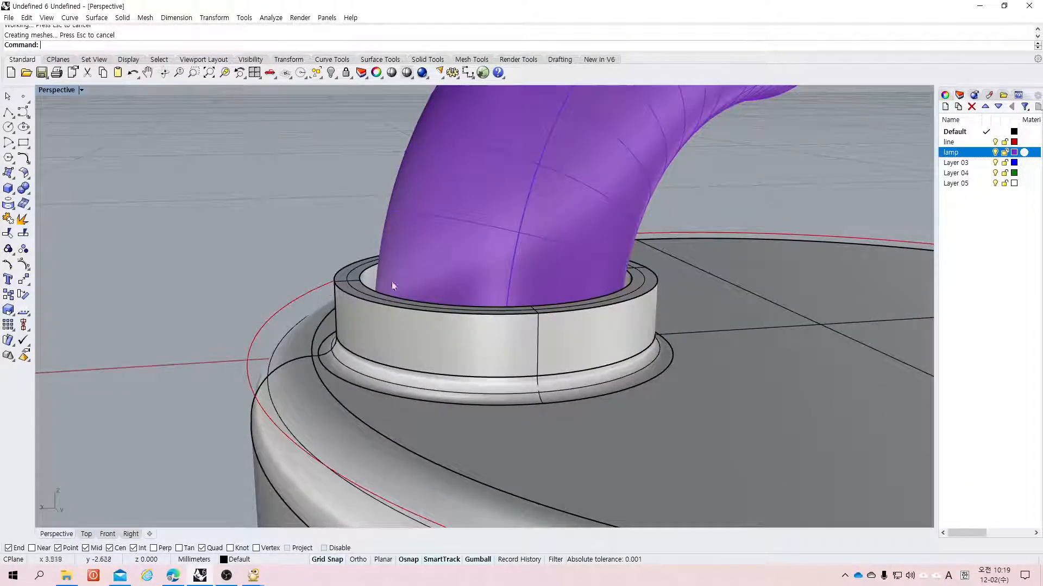
left_click(25, 192)
left_click(39, 195)
type("0.1")
key("Return")
left_click(335, 282)
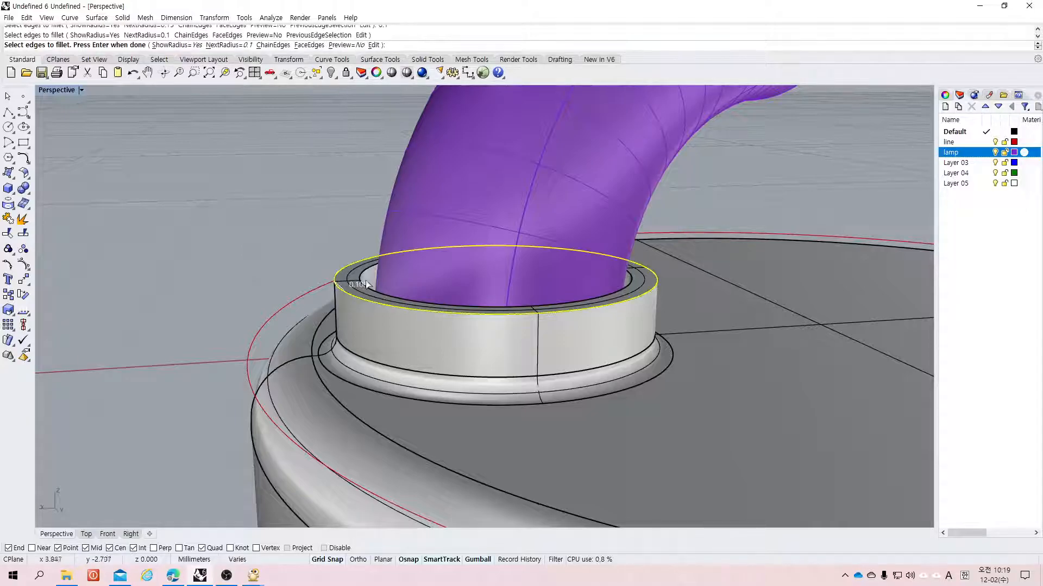
key("Return")
key("Return")
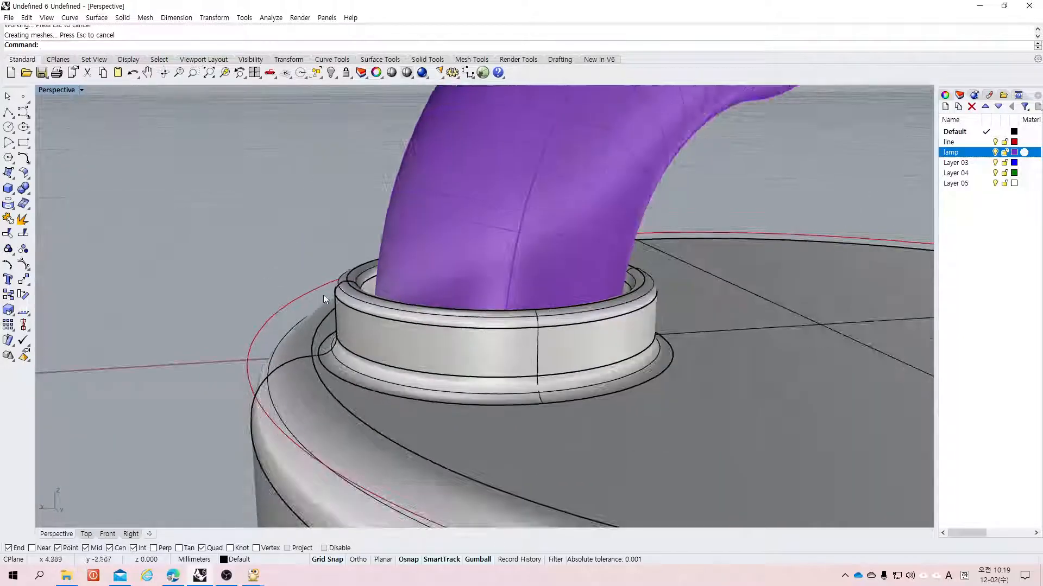
Step: Repeat the 0.1 fillet on the top edge of the rear rib
scroll(215, 297, "down", 5)
key("Return")
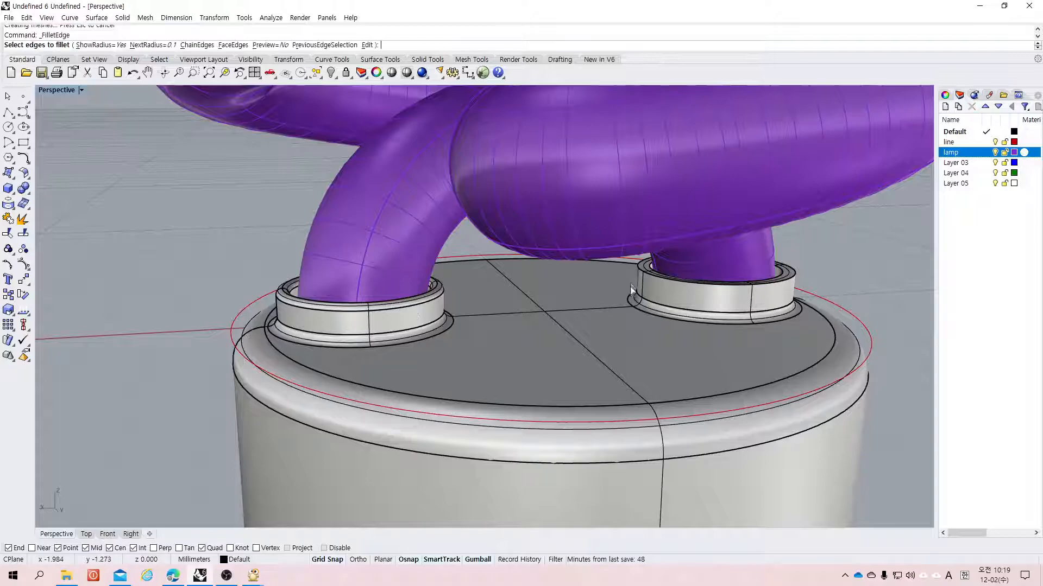
left_click(638, 276)
left_click(651, 271)
key("Return")
key("Return")
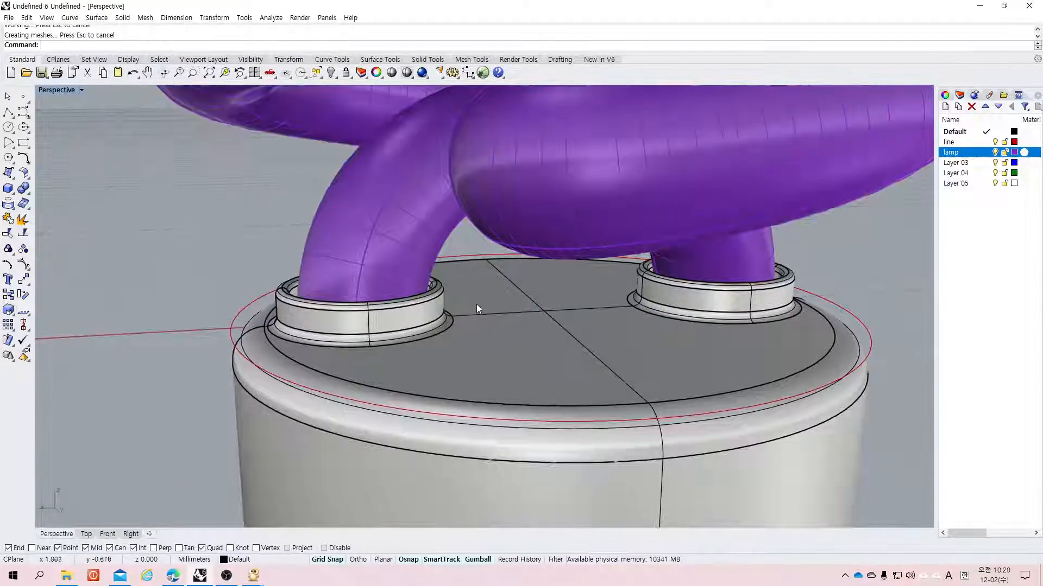
right_click_drag(607, 323, 360, 342)
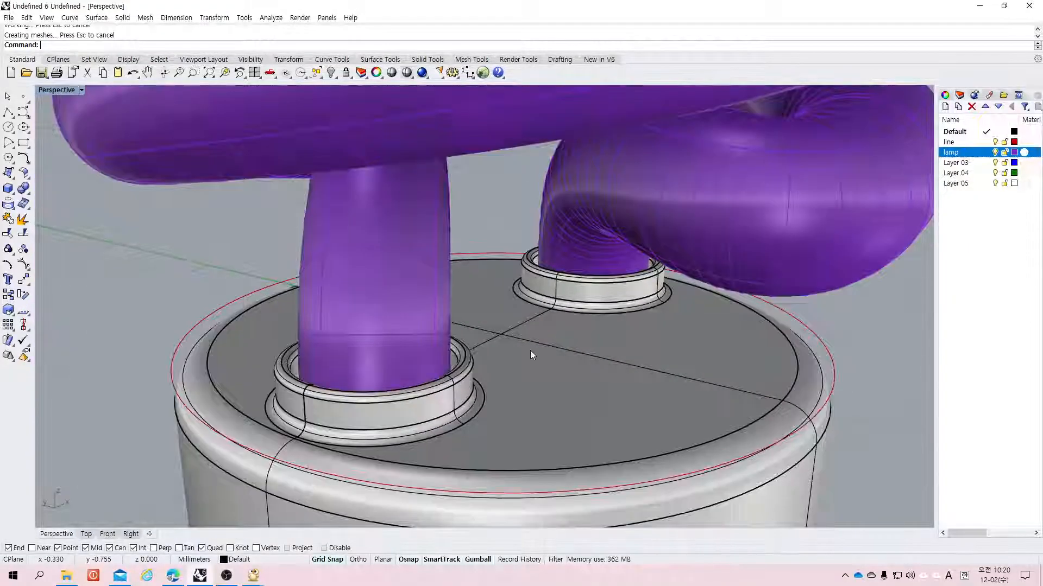
scroll(530, 351, "down", 5)
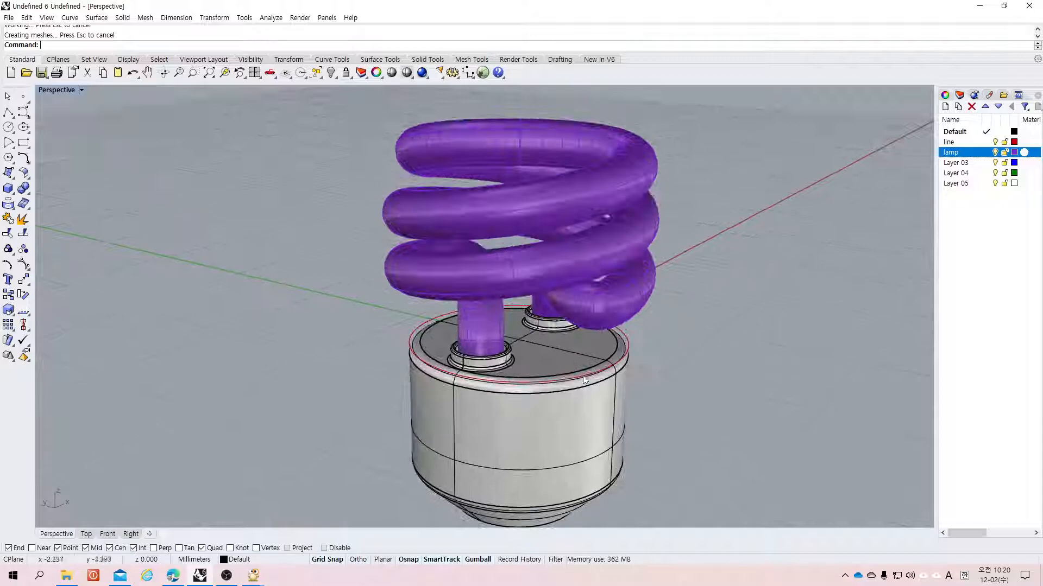